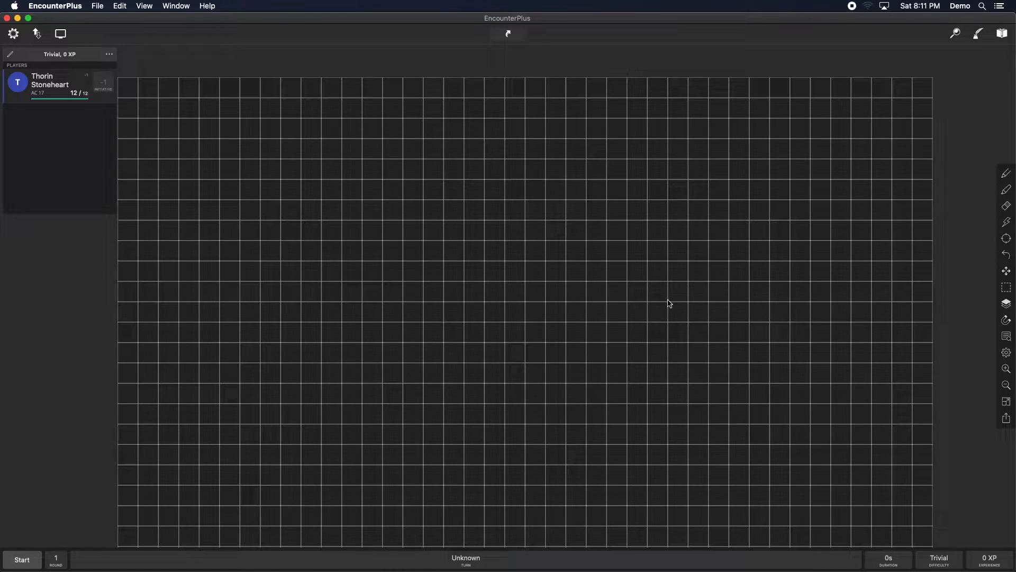
Step: Add a new map to the Chapter 2 folder of the campaign library
{"action": "mouse_move", "coordinate": [604, 374]}
{"action": "left_mouse_down"}
{"action": "mouse_move", "coordinate": [601, 276]}
{"action": "mouse_move", "coordinate": [598, 380]}
{"action": "mouse_move", "coordinate": [606, 358]}
{"action": "left_mouse_up"}
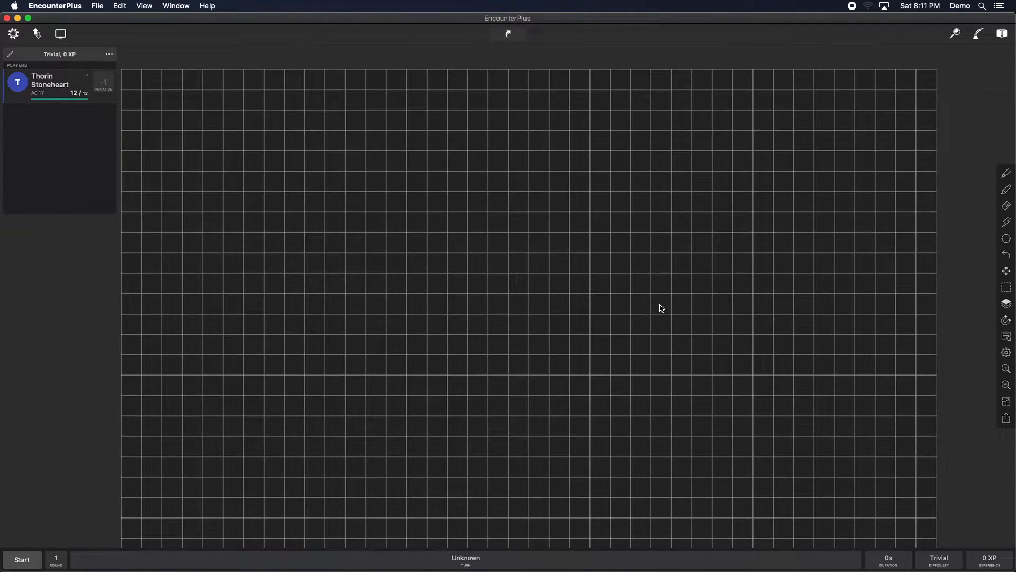
{"action": "left_click", "coordinate": [978, 34]}
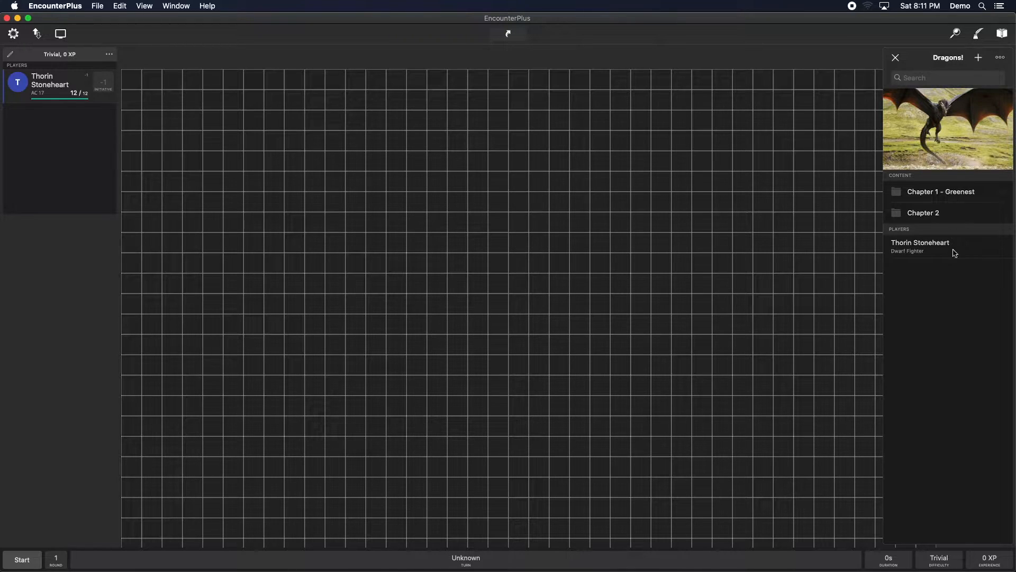
{"action": "left_click", "coordinate": [924, 215]}
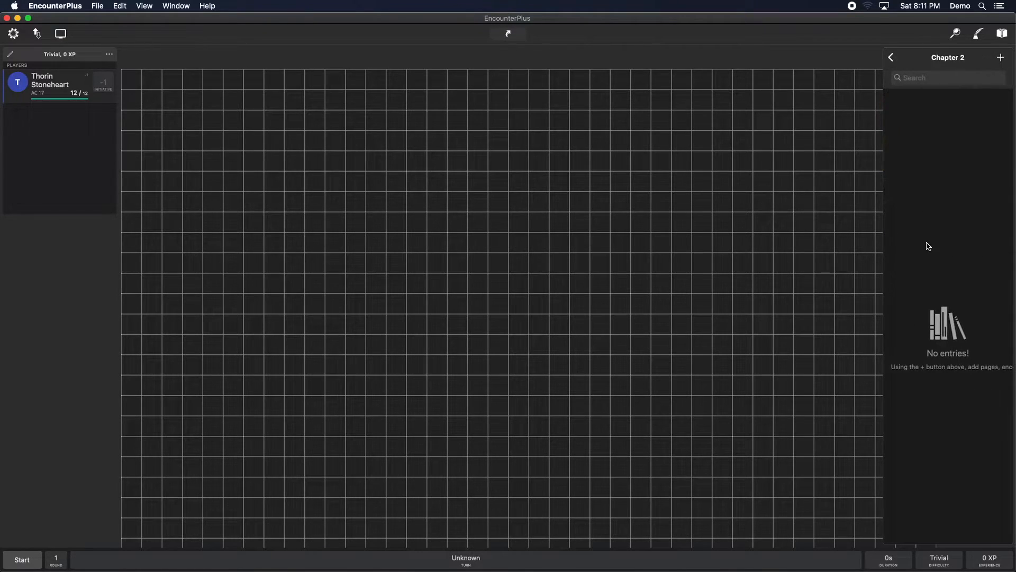
{"action": "left_click", "coordinate": [1002, 59]}
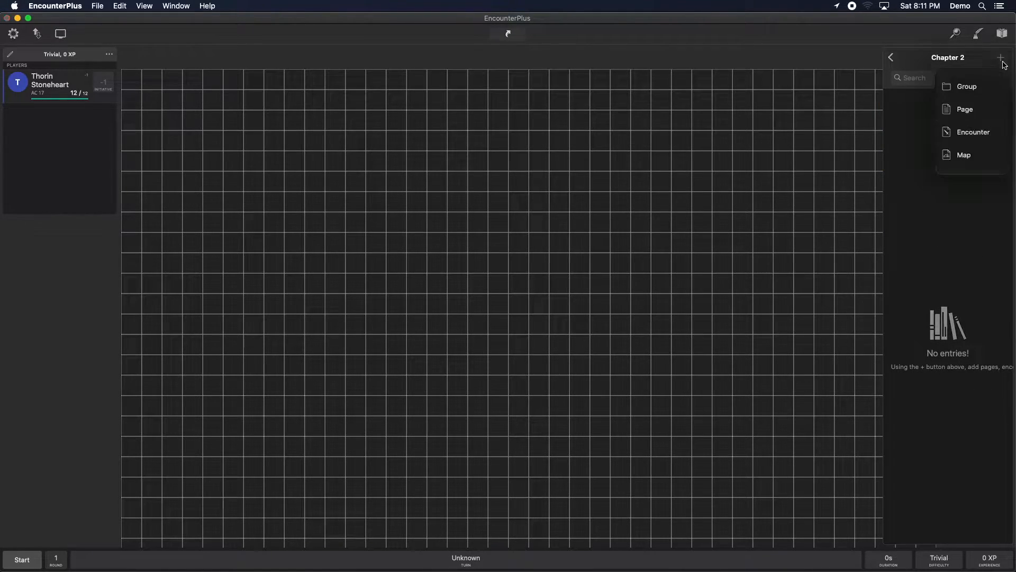
{"action": "left_click", "coordinate": [964, 155]}
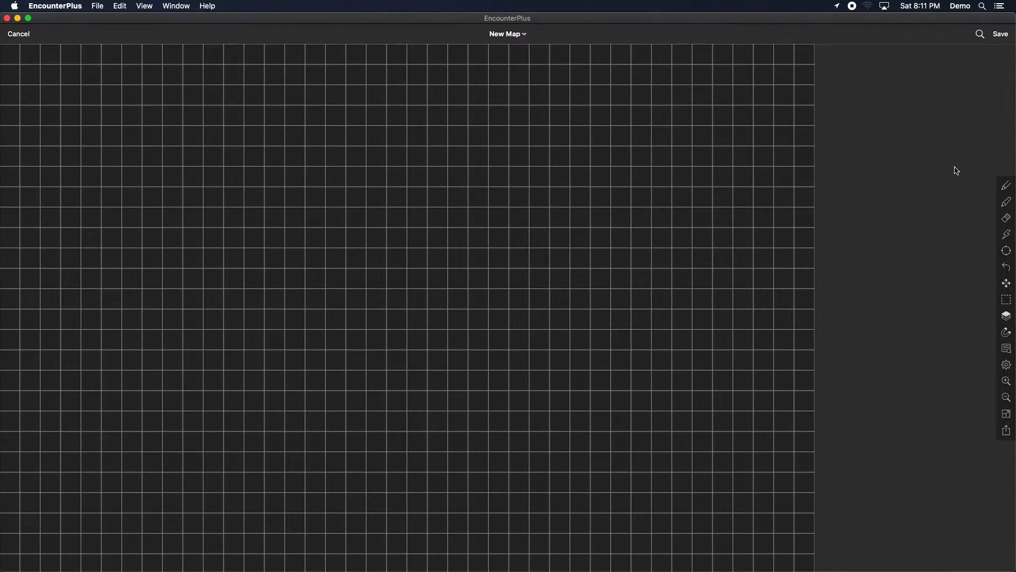
Step: Name the new map Amazing map and save it
{"action": "left_click", "coordinate": [524, 34]}
{"action": "left_click", "coordinate": [458, 56]}
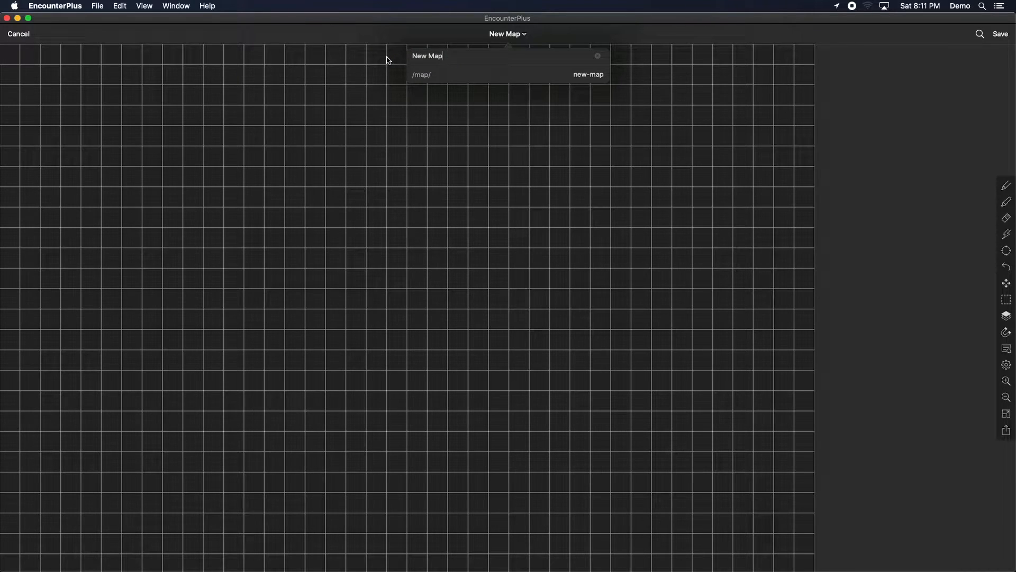
{"action": "key", "text": "super+a"}
{"action": "type", "text": "Amazing map"}
{"action": "key", "text": "Tab"}
{"action": "left_click", "coordinate": [523, 128]}
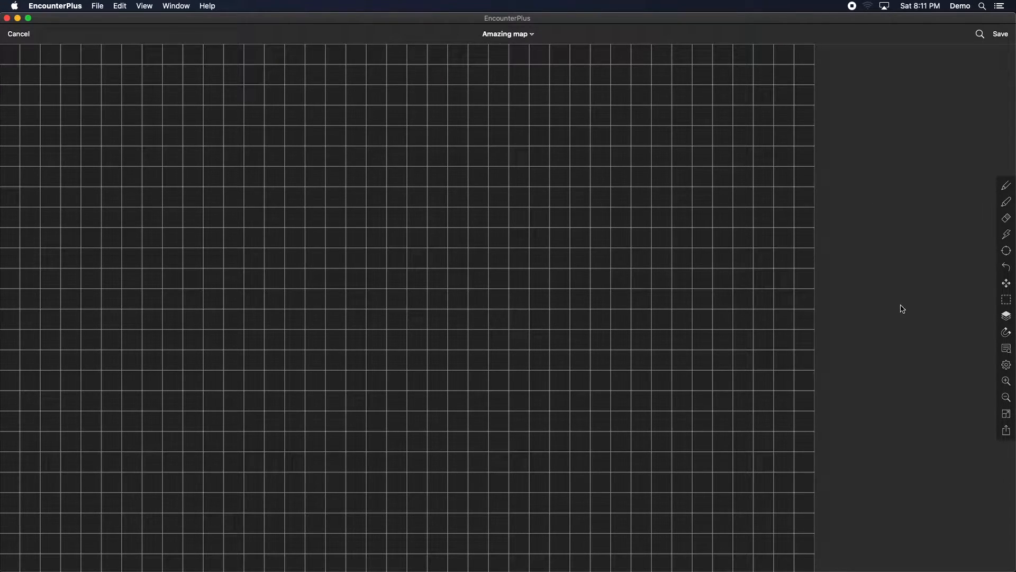
{"action": "left_click", "coordinate": [1004, 38]}
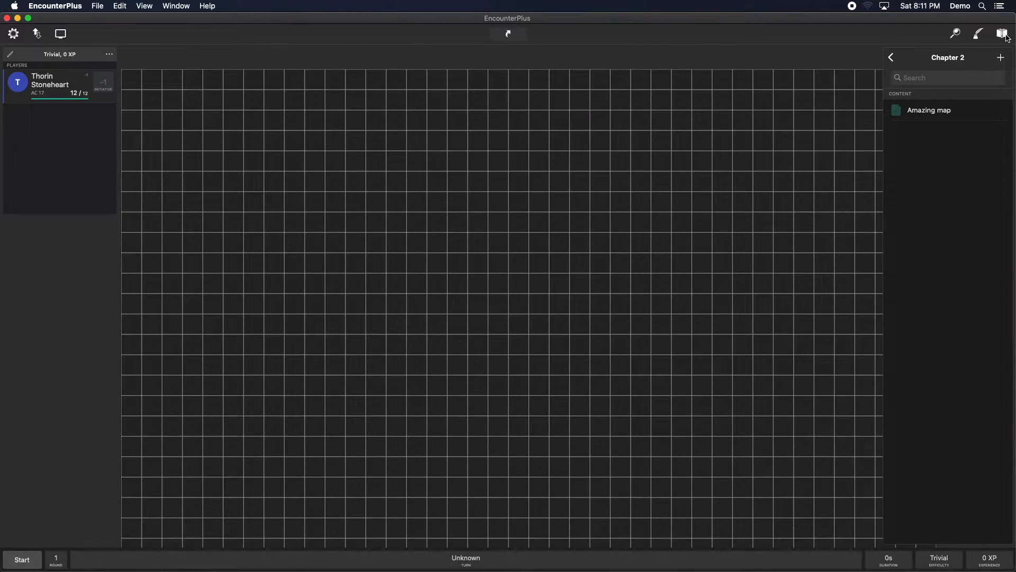
Step: Open Amazing map from the library, show it on the table and close the library
{"action": "left_click", "coordinate": [923, 114]}
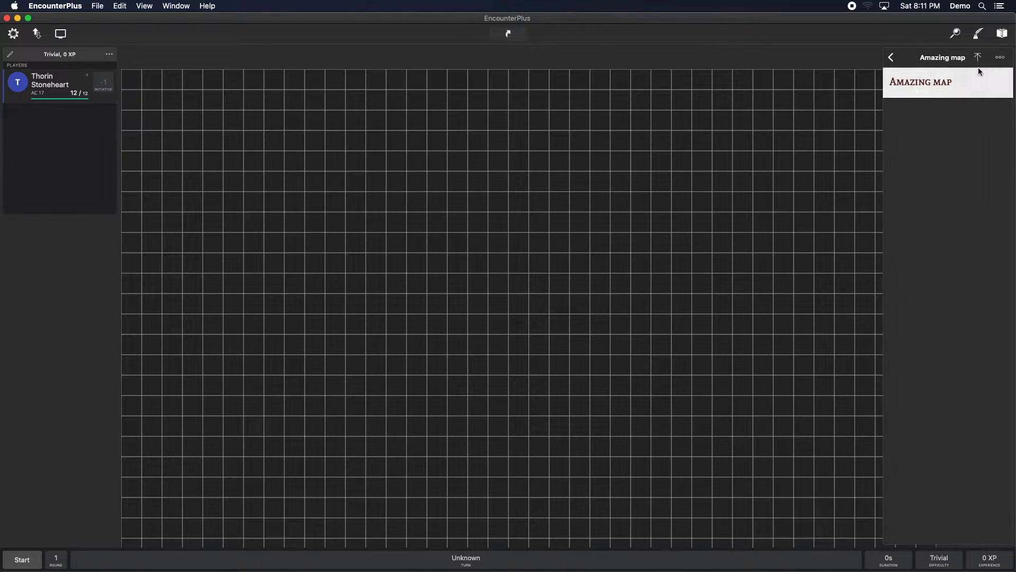
{"action": "left_click", "coordinate": [977, 72]}
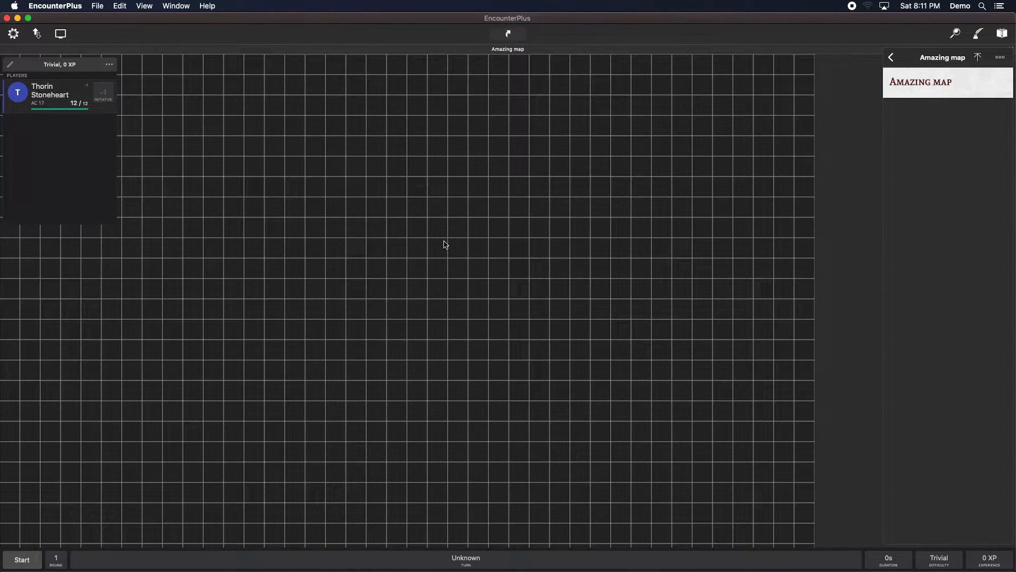
{"action": "left_click", "coordinate": [979, 34]}
Step: Set the map's background image to c12appendixc-03.jpg in the map settings
{"action": "mouse_move", "coordinate": [460, 239]}
{"action": "left_mouse_down"}
{"action": "mouse_move", "coordinate": [636, 240]}
{"action": "mouse_move", "coordinate": [594, 250]}
{"action": "mouse_move", "coordinate": [558, 233]}
{"action": "mouse_move", "coordinate": [567, 227]}
{"action": "left_mouse_up"}
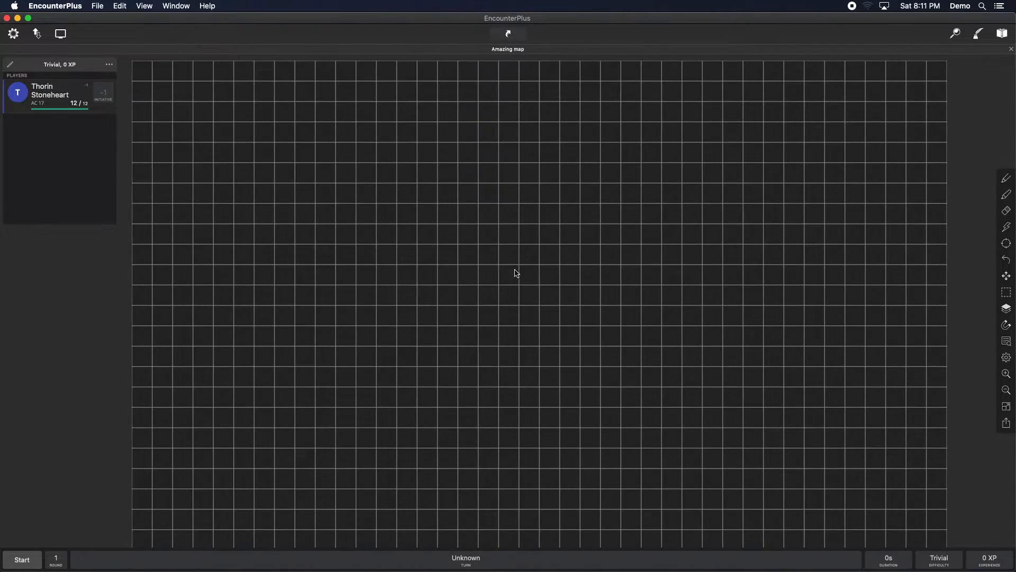
{"action": "left_click_drag", "start_coordinate": [481, 306], "coordinate": [506, 299]}
{"action": "left_click_drag", "start_coordinate": [565, 274], "coordinate": [566, 272]}
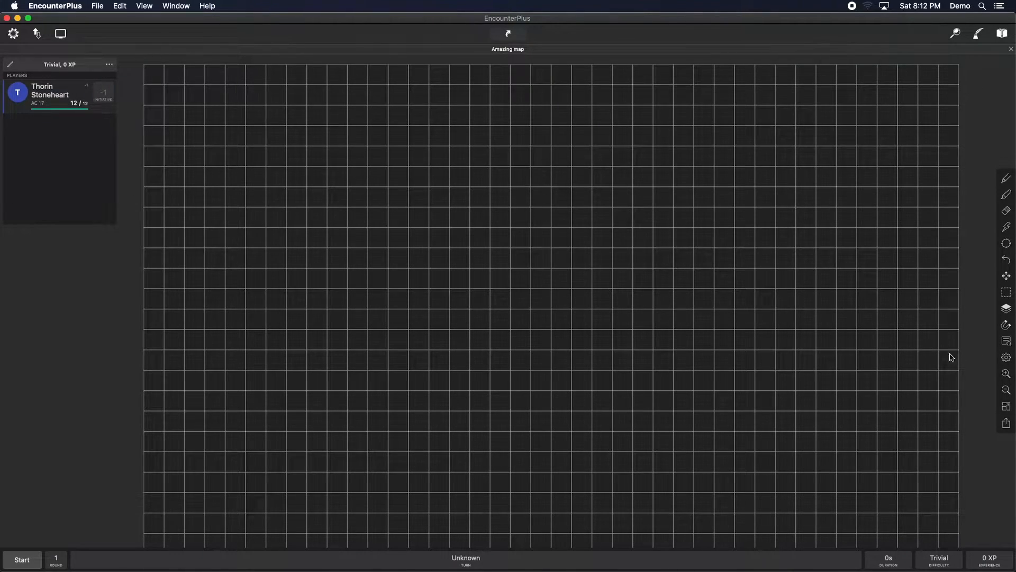
{"action": "left_click", "coordinate": [1006, 358]}
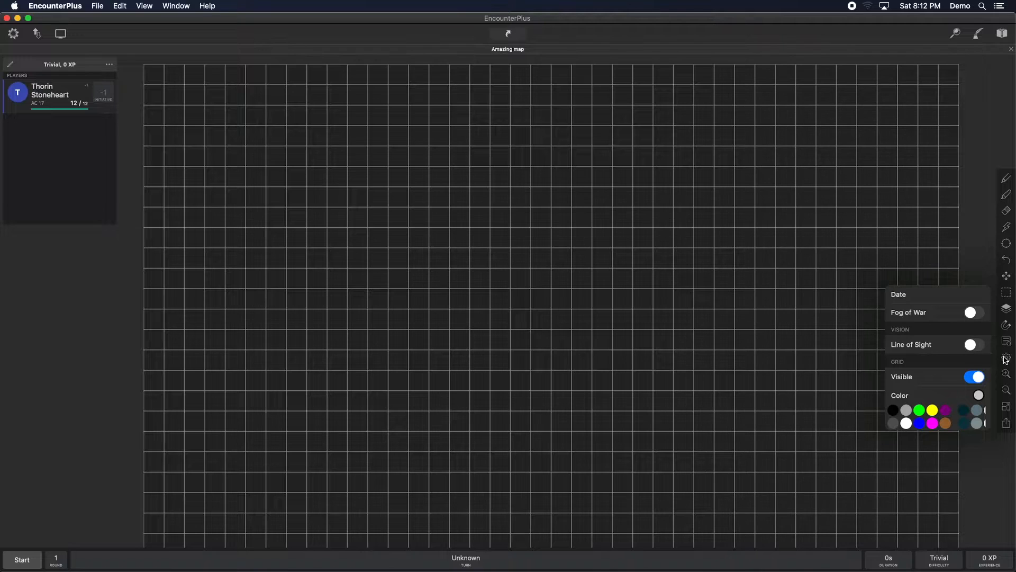
{"action": "scroll", "coordinate": [925, 337], "scroll_direction": "down", "scroll_amount": 10}
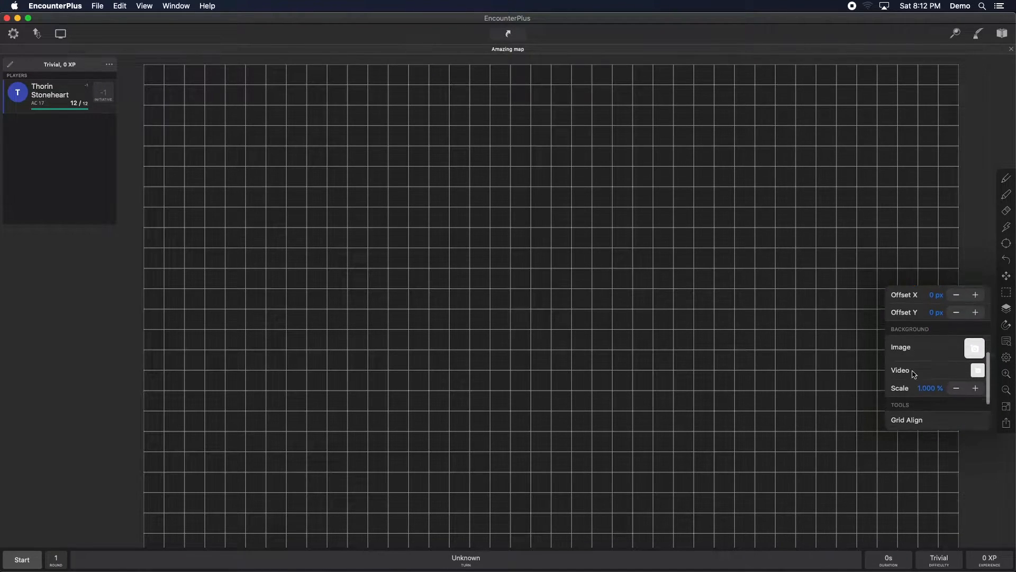
{"action": "left_click", "coordinate": [961, 324]}
{"action": "left_click", "coordinate": [919, 346]}
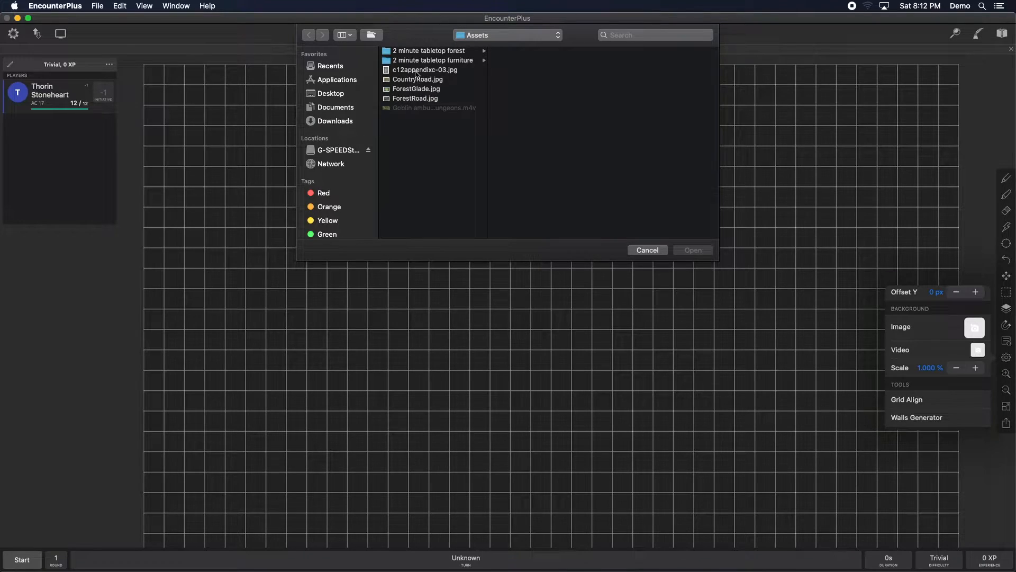
{"action": "left_click", "coordinate": [418, 74]}
{"action": "left_click", "coordinate": [690, 250]}
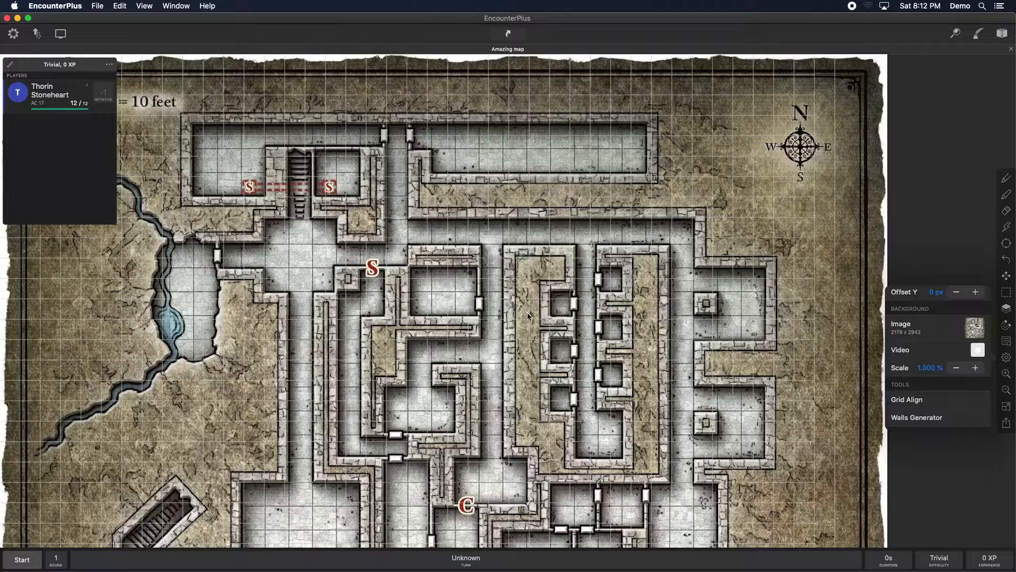
Step: Use Grid Align to fit the 3-by-3 alignment box over a room's floor squares and confirm it
{"action": "left_click", "coordinate": [552, 401]}
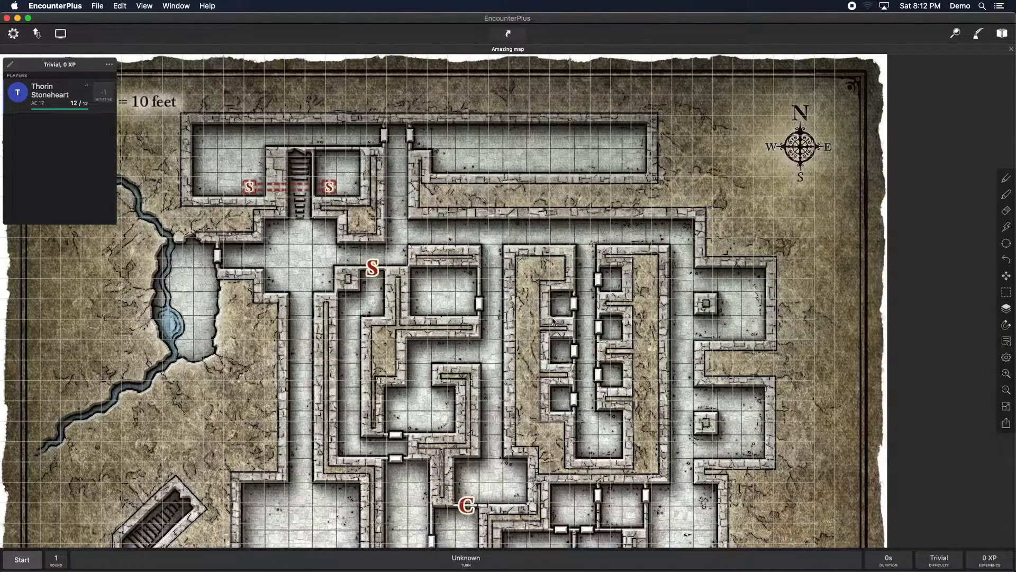
{"action": "scroll", "coordinate": [530, 397], "scroll_direction": "down", "scroll_amount": 5}
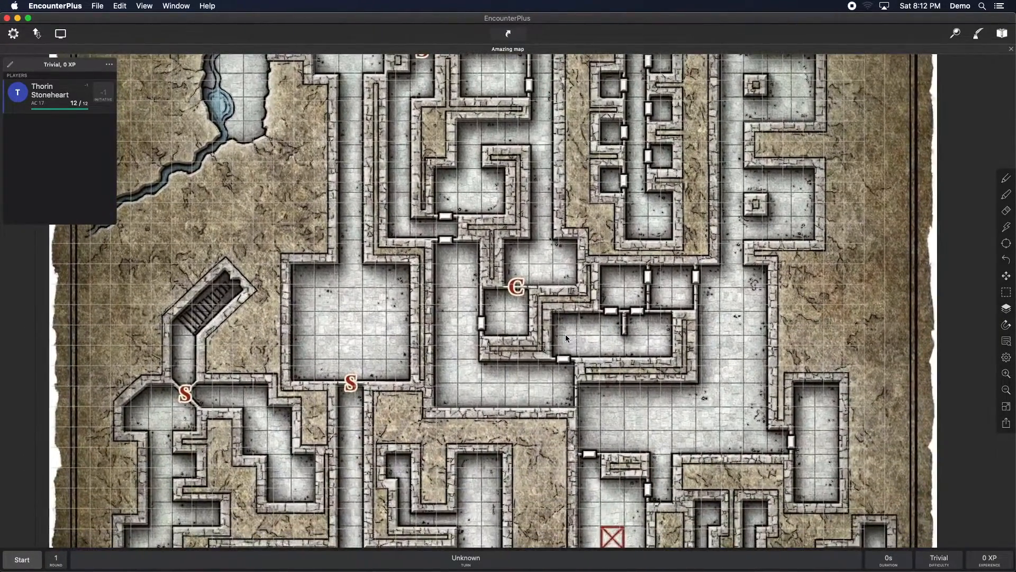
{"action": "scroll", "coordinate": [540, 370], "scroll_direction": "down", "scroll_amount": 3}
{"action": "scroll", "coordinate": [536, 291], "scroll_direction": "down", "scroll_amount": 2}
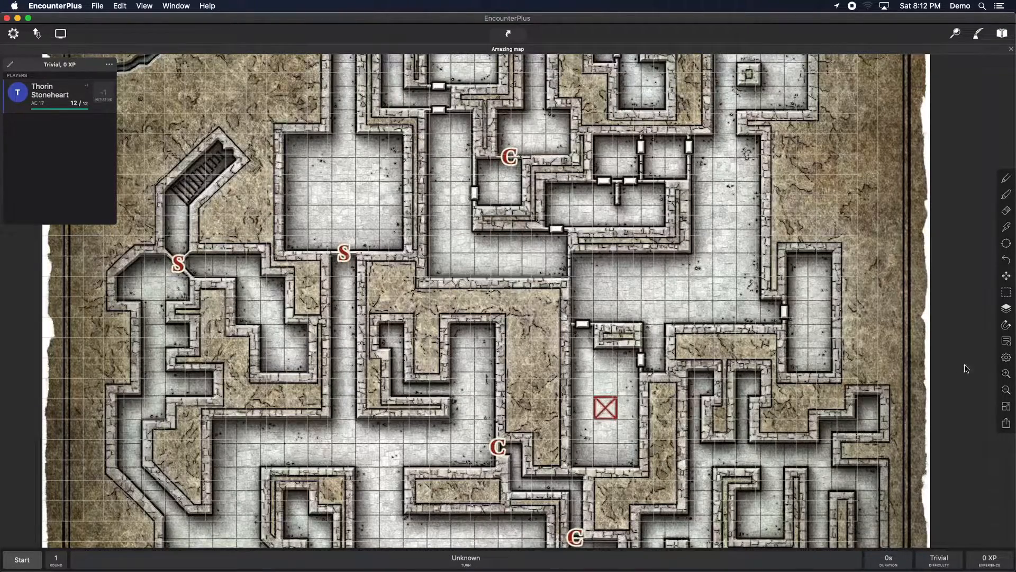
{"action": "left_click", "coordinate": [1006, 358]}
{"action": "scroll", "coordinate": [938, 355], "scroll_direction": "down", "scroll_amount": 2}
{"action": "scroll", "coordinate": [938, 355], "scroll_direction": "down", "scroll_amount": 6}
{"action": "scroll", "coordinate": [927, 355], "scroll_direction": "down", "scroll_amount": 2}
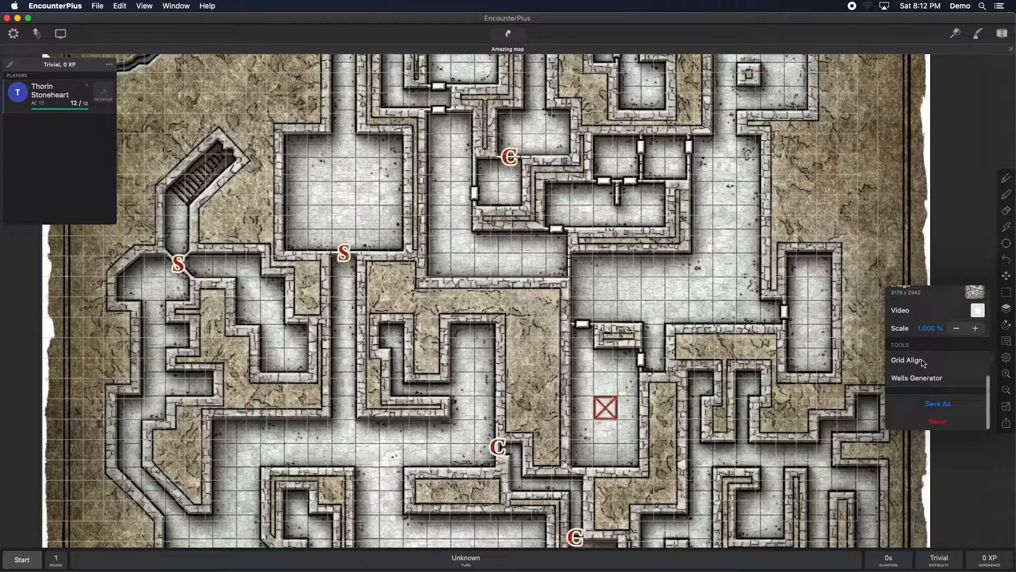
{"action": "left_click", "coordinate": [925, 363]}
{"action": "left_click", "coordinate": [546, 324]}
{"action": "left_click_drag", "start_coordinate": [546, 324], "coordinate": [370, 212]}
{"action": "mouse_move", "coordinate": [394, 245]}
{"action": "left_mouse_down"}
{"action": "mouse_move", "coordinate": [410, 256]}
{"action": "mouse_move", "coordinate": [398, 247]}
{"action": "left_mouse_up"}
{"action": "left_click_drag", "start_coordinate": [356, 218], "coordinate": [330, 196]}
{"action": "left_click", "coordinate": [1005, 372]}
{"action": "left_click", "coordinate": [1005, 373]}
{"action": "left_click_drag", "start_coordinate": [408, 207], "coordinate": [430, 272]}
{"action": "left_click_drag", "start_coordinate": [319, 232], "coordinate": [330, 243]}
{"action": "left_click", "coordinate": [299, 244]}
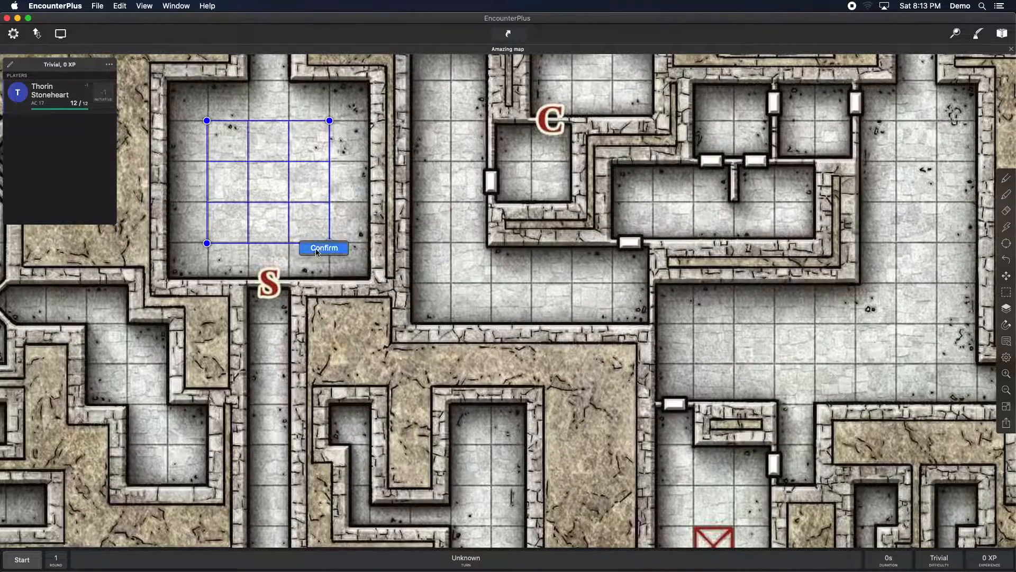
{"action": "left_click", "coordinate": [324, 249]}
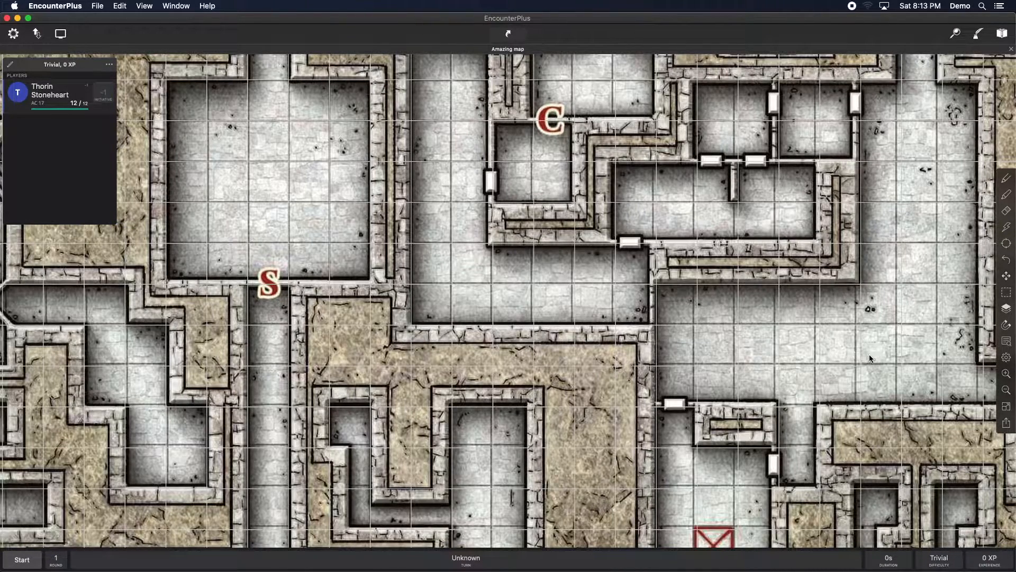
Step: Fine-tune the grid to a size of 58 px, offset X 15 px and offset Y 66 px
{"action": "left_click", "coordinate": [1007, 357]}
{"action": "scroll", "coordinate": [924, 371], "scroll_direction": "down", "scroll_amount": 5}
{"action": "scroll", "coordinate": [937, 337], "scroll_direction": "down", "scroll_amount": 3}
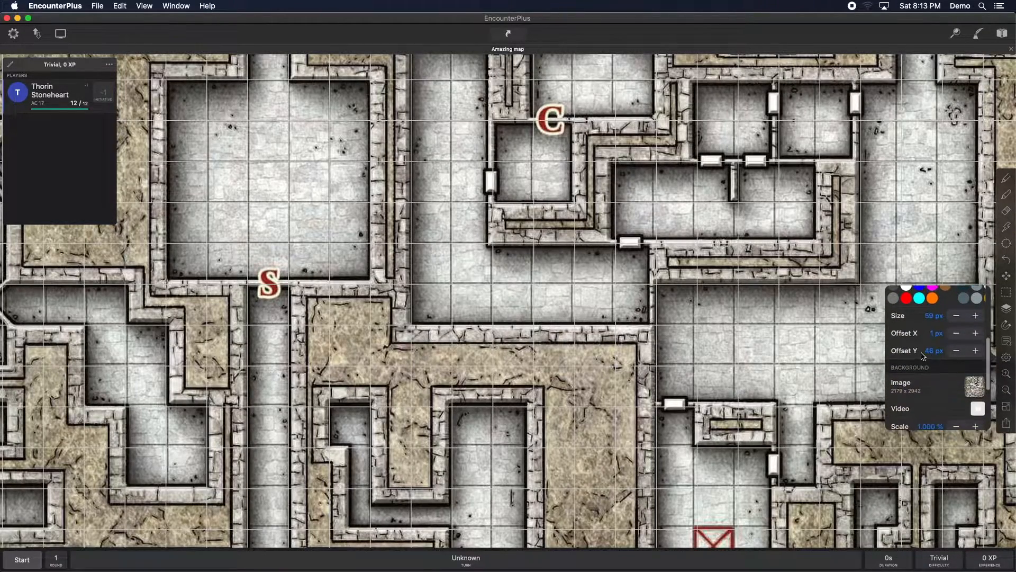
{"action": "left_click", "coordinate": [956, 315]}
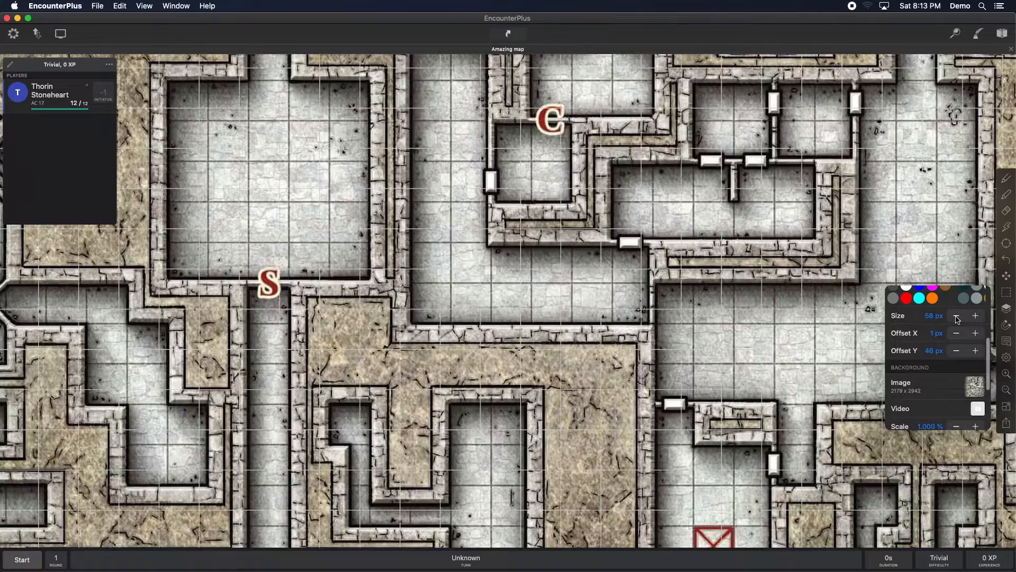
{"action": "left_click", "coordinate": [977, 335]}
{"action": "left_click", "coordinate": [976, 335]}
{"action": "left_click", "coordinate": [977, 335]}
{"action": "left_click", "coordinate": [977, 336]}
{"action": "left_click", "coordinate": [977, 336]}
{"action": "left_click", "coordinate": [977, 337]}
{"action": "left_click", "coordinate": [977, 337]}
{"action": "left_click", "coordinate": [977, 337]}
{"action": "left_click", "coordinate": [977, 337]}
{"action": "left_click", "coordinate": [977, 337]}
{"action": "left_click", "coordinate": [977, 336]}
{"action": "left_click", "coordinate": [977, 337]}
{"action": "left_click", "coordinate": [977, 337]}
{"action": "left_click", "coordinate": [976, 351]}
{"action": "left_click", "coordinate": [977, 351]}
{"action": "left_click", "coordinate": [977, 351]}
{"action": "left_click", "coordinate": [977, 350]}
{"action": "left_click", "coordinate": [976, 351]}
{"action": "left_click", "coordinate": [977, 351]}
{"action": "left_click", "coordinate": [977, 352]}
{"action": "left_click", "coordinate": [977, 351]}
{"action": "left_click", "coordinate": [976, 351]}
{"action": "left_click", "coordinate": [976, 351]}
{"action": "left_click", "coordinate": [976, 351]}
{"action": "left_click", "coordinate": [976, 351]}
{"action": "left_click", "coordinate": [976, 351]}
{"action": "left_click", "coordinate": [977, 351]}
{"action": "left_click", "coordinate": [977, 351]}
{"action": "left_click", "coordinate": [977, 350]}
{"action": "left_click", "coordinate": [977, 351]}
{"action": "left_click", "coordinate": [977, 351]}
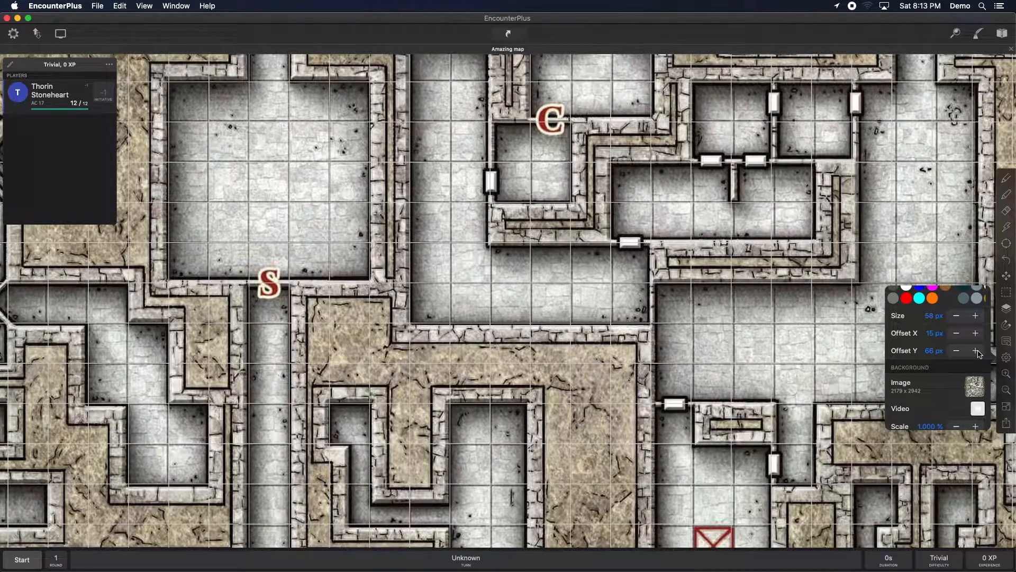
Step: Pan and zoom across the map to inspect how the grid lines match the floor tiles
{"action": "left_click", "coordinate": [805, 331]}
{"action": "left_click_drag", "start_coordinate": [405, 189], "coordinate": [624, 541]}
{"action": "left_click_drag", "start_coordinate": [476, 202], "coordinate": [486, 499]}
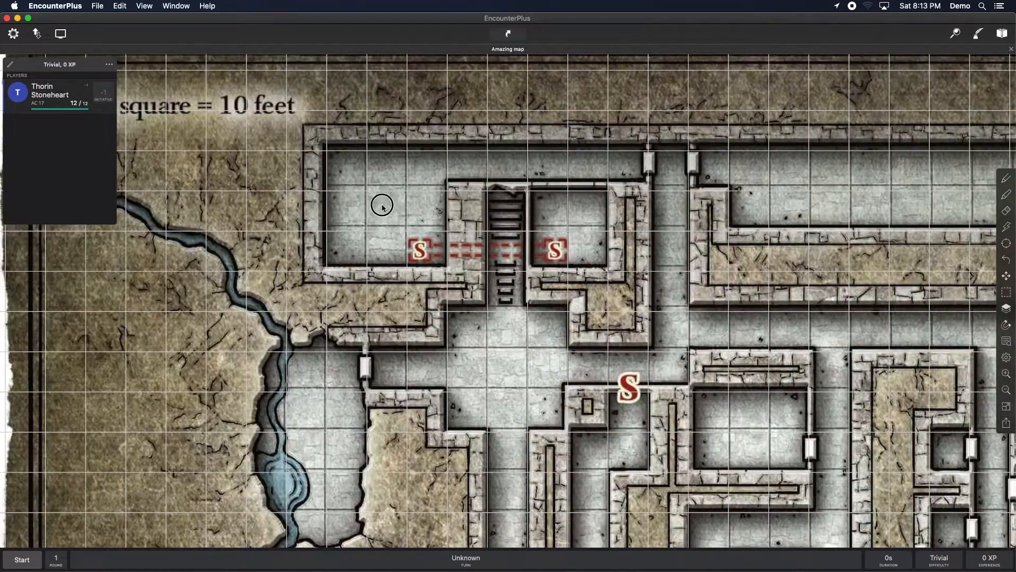
{"action": "left_click_drag", "start_coordinate": [381, 203], "coordinate": [461, 226]}
{"action": "scroll", "coordinate": [655, 317], "scroll_direction": "down", "scroll_amount": 10}
{"action": "scroll", "coordinate": [655, 318], "scroll_direction": "right", "scroll_amount": 10}
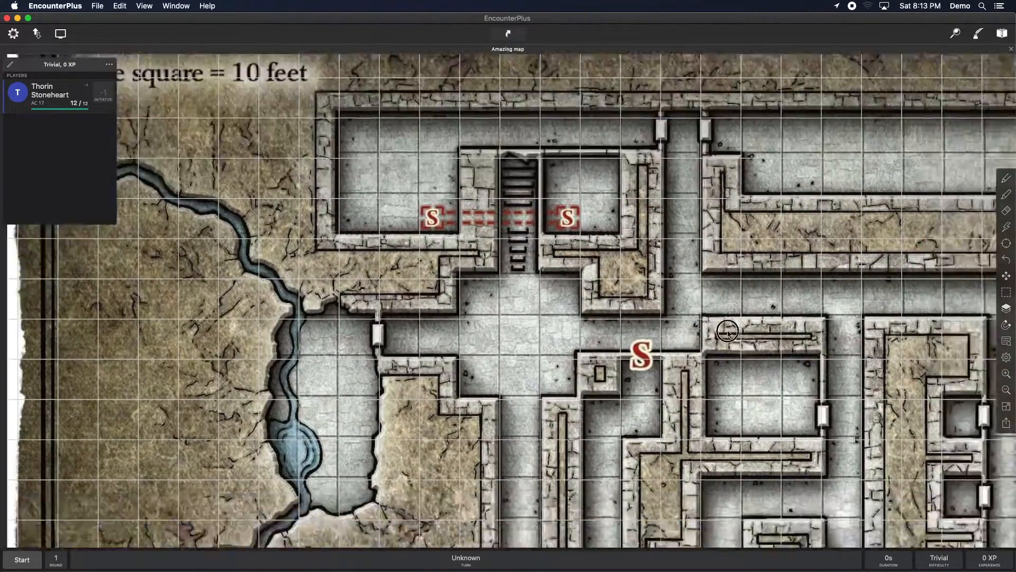
{"action": "left_click_drag", "start_coordinate": [651, 384], "coordinate": [603, 159]}
{"action": "left_click_drag", "start_coordinate": [674, 354], "coordinate": [615, 178]}
{"action": "left_click_drag", "start_coordinate": [573, 292], "coordinate": [662, 325]}
{"action": "left_click_drag", "start_coordinate": [592, 310], "coordinate": [574, 297]}
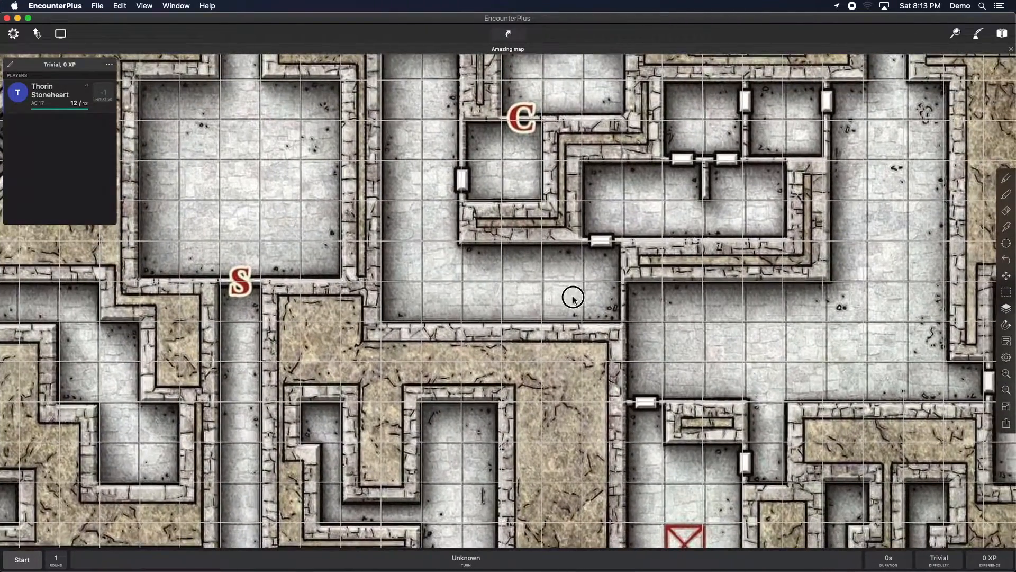
{"action": "left_click_drag", "start_coordinate": [399, 227], "coordinate": [502, 282]}
{"action": "left_click_drag", "start_coordinate": [597, 326], "coordinate": [458, 255]}
{"action": "left_click_drag", "start_coordinate": [674, 345], "coordinate": [585, 293]}
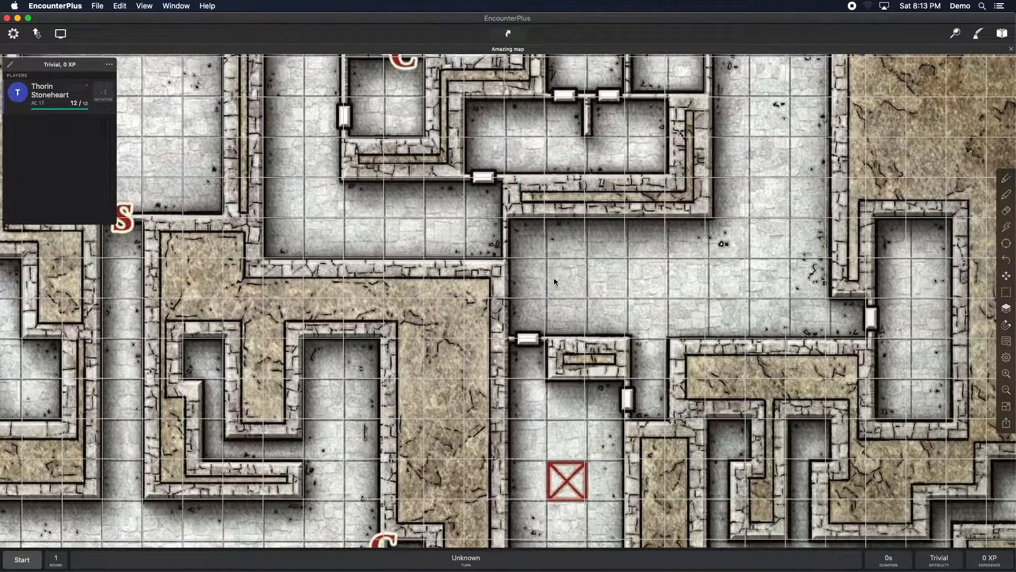
{"action": "left_click", "coordinate": [1007, 374]}
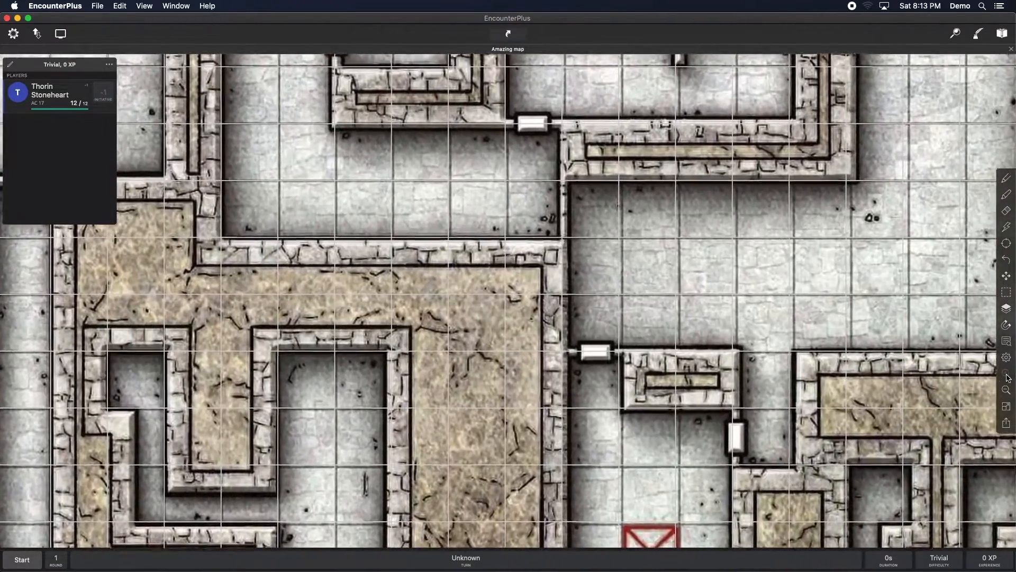
{"action": "left_click_drag", "start_coordinate": [822, 266], "coordinate": [715, 270]}
{"action": "left_click_drag", "start_coordinate": [765, 290], "coordinate": [690, 283]}
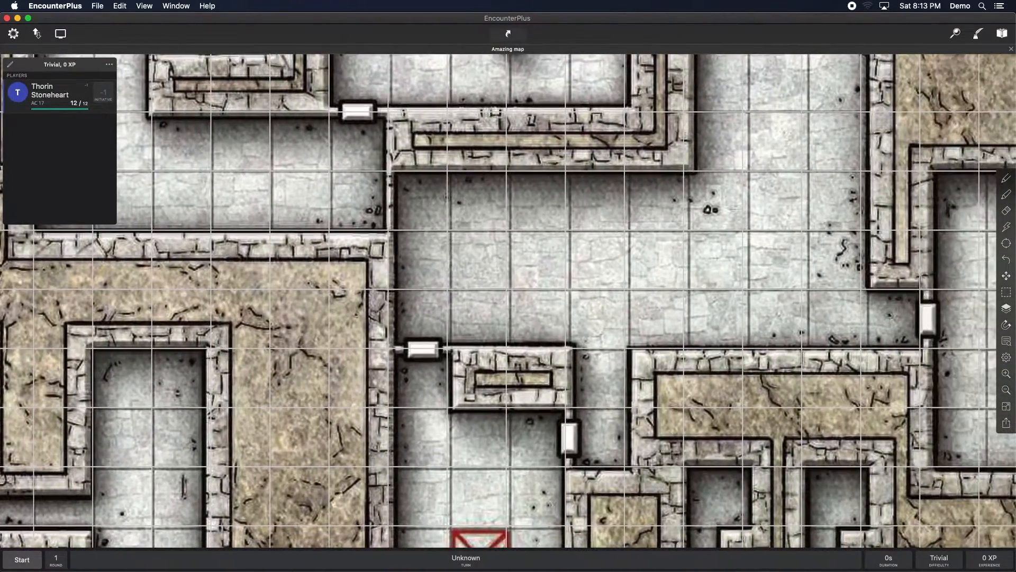
{"action": "left_click", "coordinate": [1007, 374]}
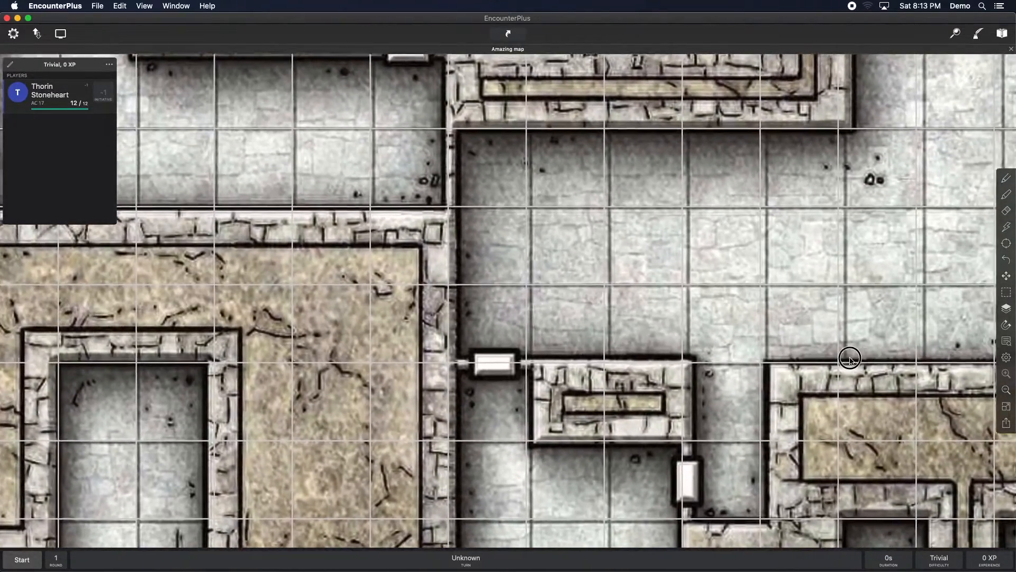
{"action": "left_click_drag", "start_coordinate": [844, 356], "coordinate": [744, 338]}
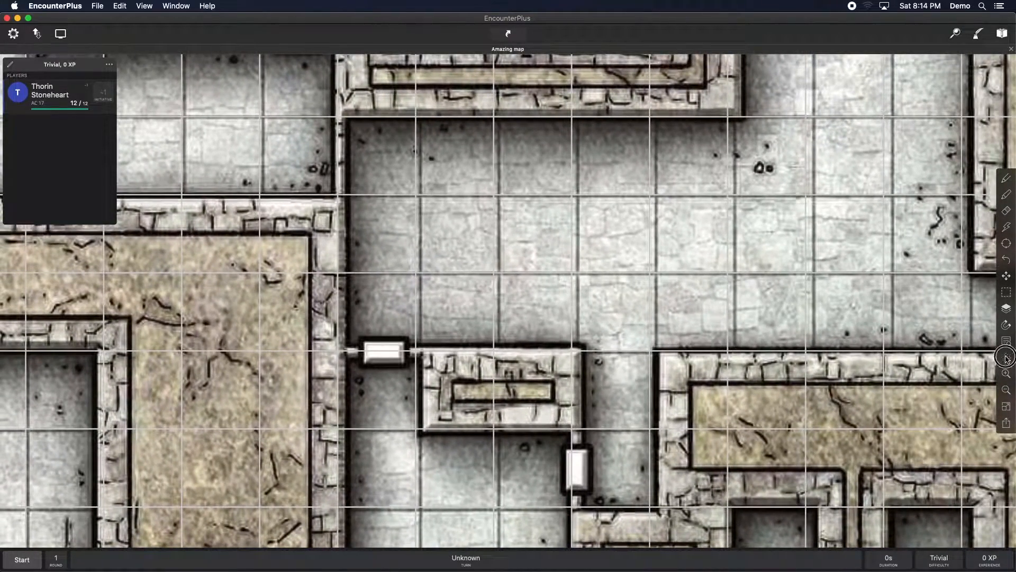
Step: Rerun Grid Align with a smaller 3-by-3 box fitted over part of the room's floor and confirm it
{"action": "left_click", "coordinate": [1007, 358]}
{"action": "scroll", "coordinate": [917, 393], "scroll_direction": "down", "scroll_amount": 10}
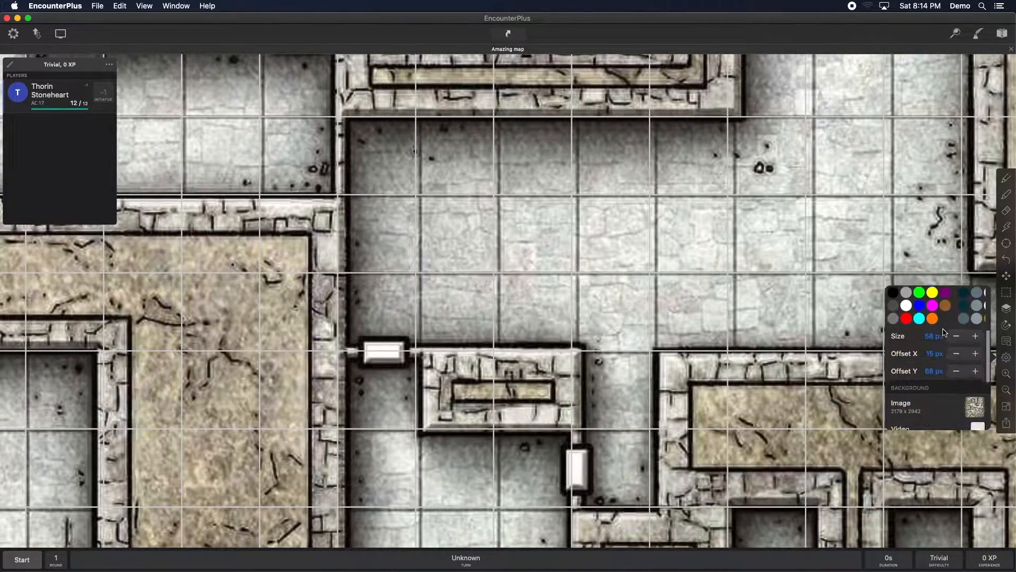
{"action": "left_click", "coordinate": [908, 357]}
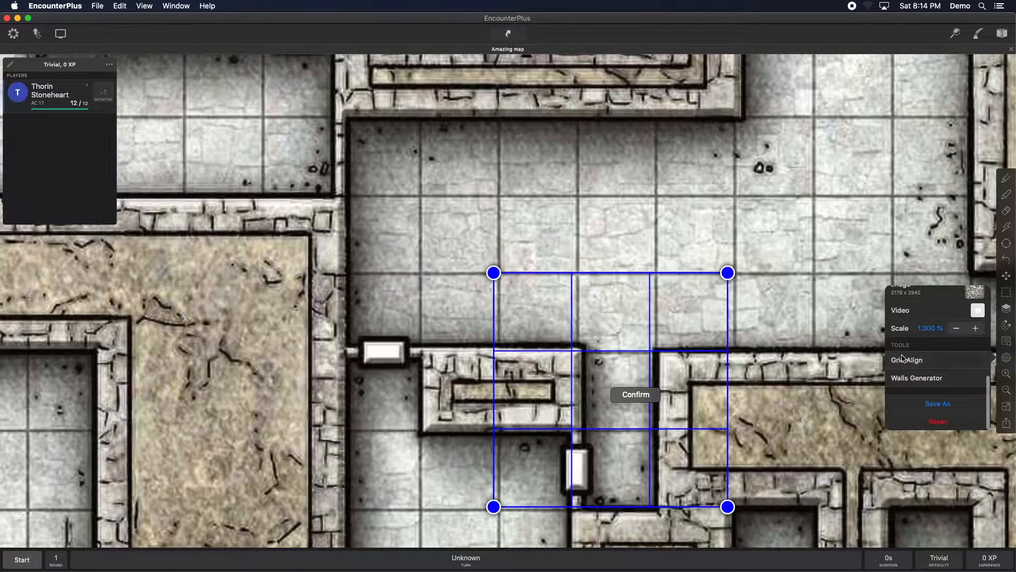
{"action": "left_click_drag", "start_coordinate": [649, 347], "coordinate": [569, 278]}
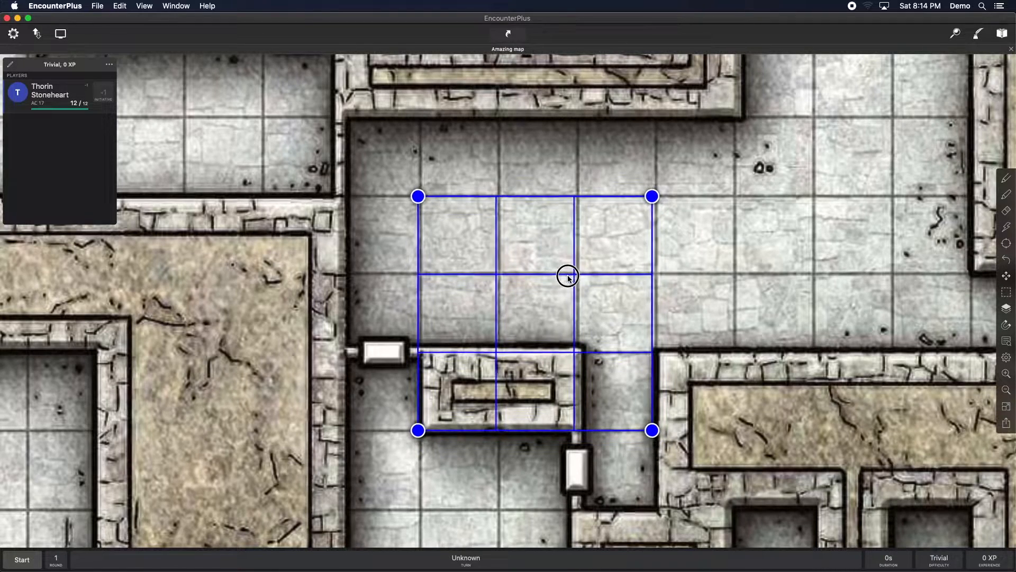
{"action": "left_click_drag", "start_coordinate": [652, 430], "coordinate": [534, 331]}
{"action": "left_click_drag", "start_coordinate": [483, 282], "coordinate": [486, 282]}
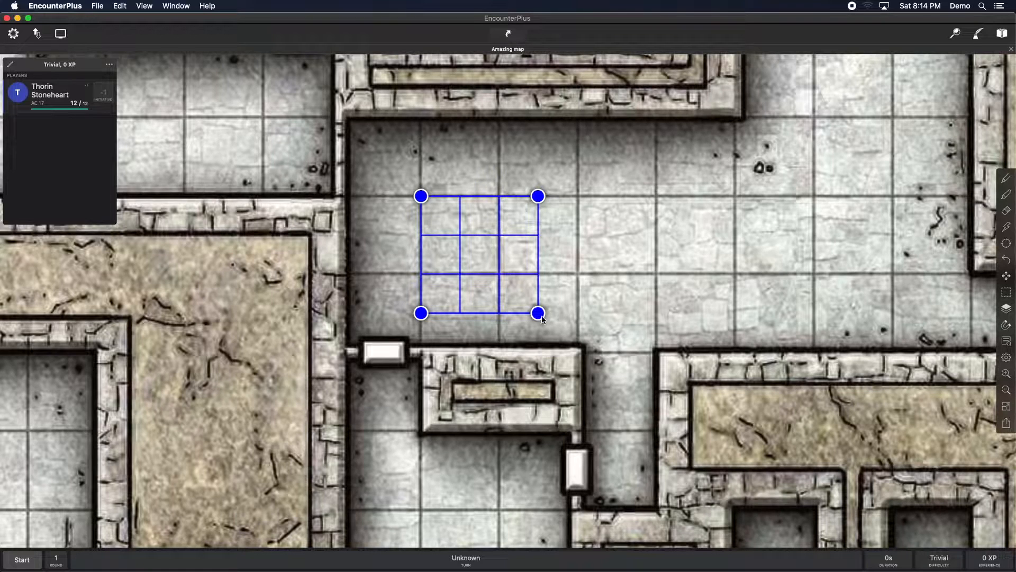
{"action": "left_click_drag", "start_coordinate": [538, 310], "coordinate": [533, 310]}
{"action": "left_click_drag", "start_coordinate": [450, 239], "coordinate": [453, 241]}
{"action": "left_click", "coordinate": [470, 238]}
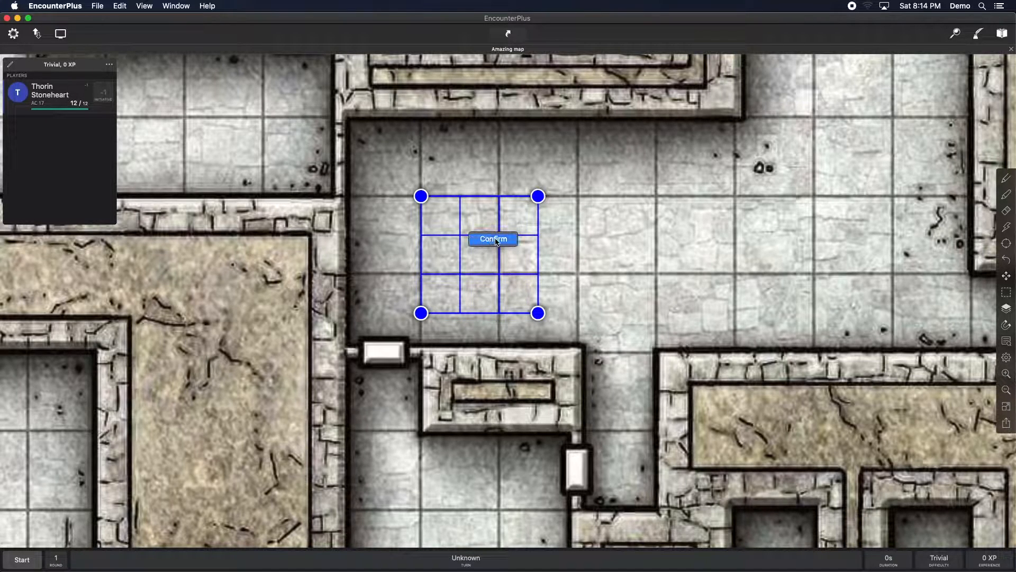
{"action": "left_click", "coordinate": [494, 239]}
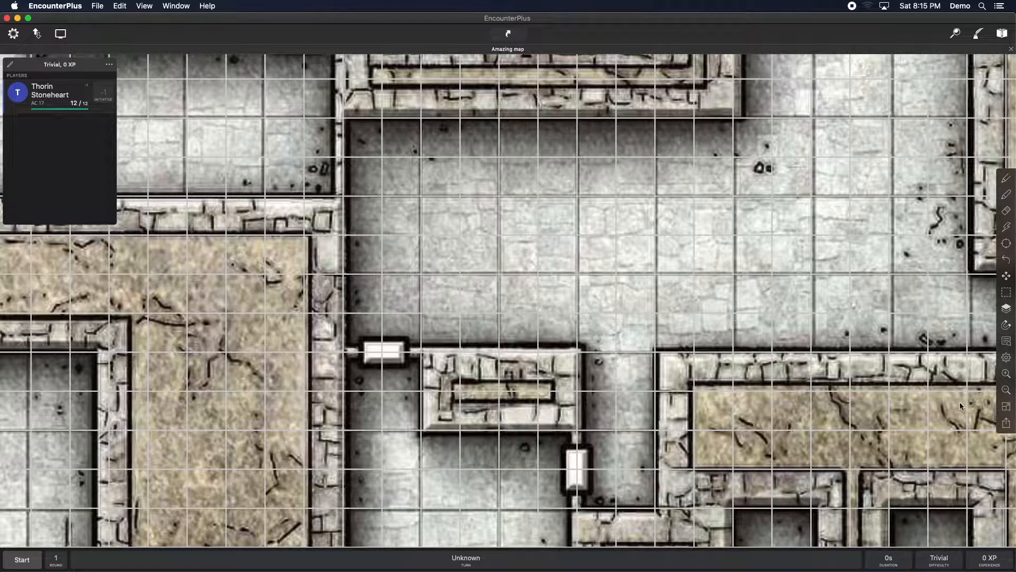
Step: Turn off grid visibility in the map settings
{"action": "left_click", "coordinate": [1006, 360]}
{"action": "left_click", "coordinate": [678, 321]}
{"action": "left_click", "coordinate": [1006, 358]}
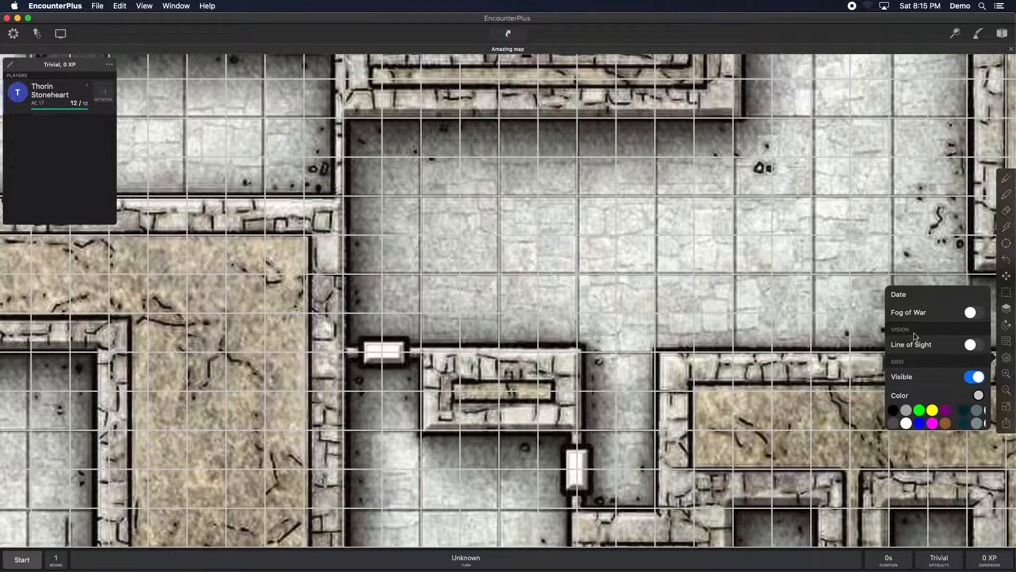
{"action": "left_click", "coordinate": [971, 378]}
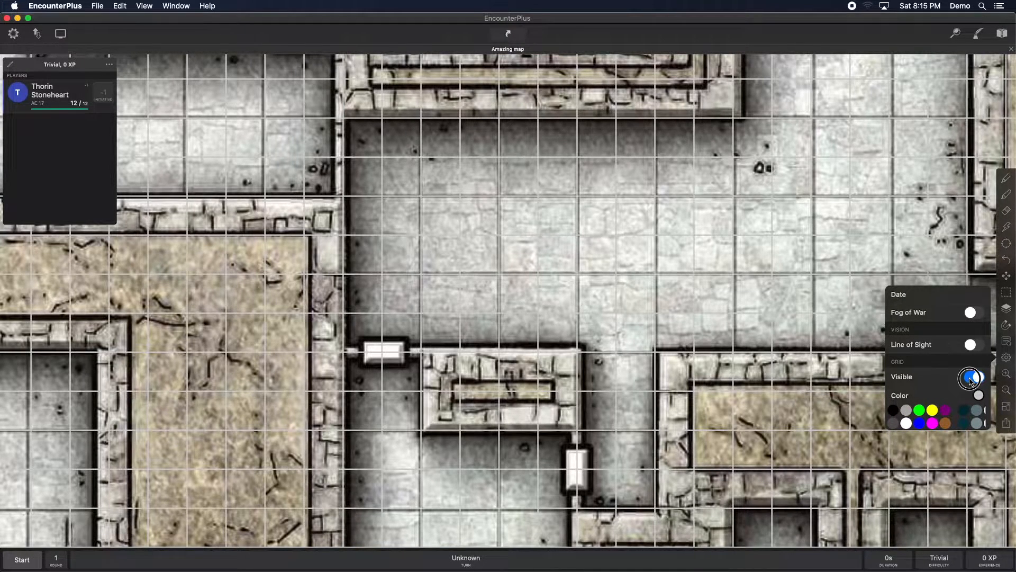
{"action": "left_click", "coordinate": [769, 320]}
Step: Zoom out and pan to review the whole dungeon map without the grid
{"action": "left_click", "coordinate": [1006, 390]}
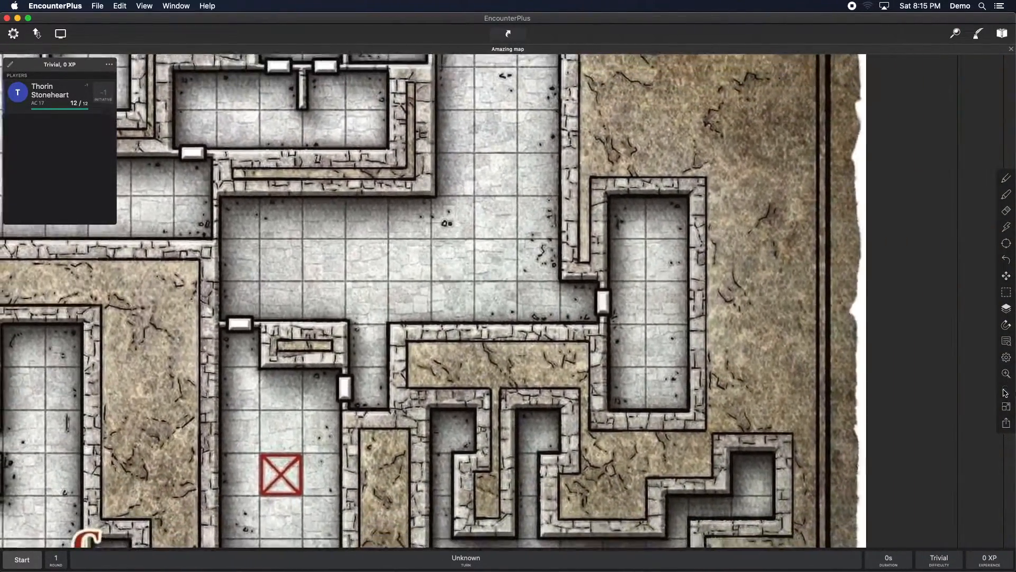
{"action": "left_click_drag", "start_coordinate": [227, 301], "coordinate": [596, 304]}
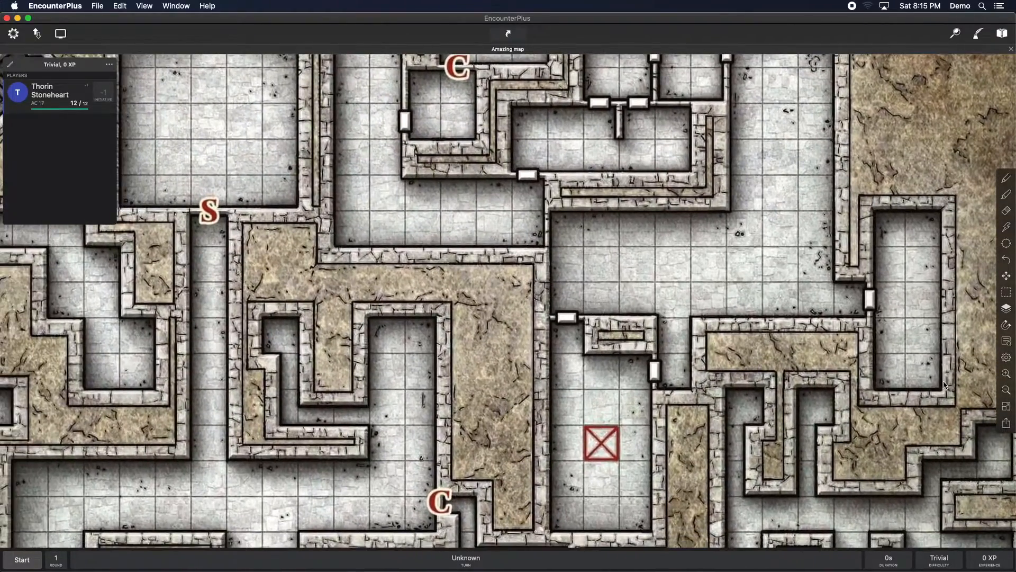
{"action": "left_click", "coordinate": [1004, 398]}
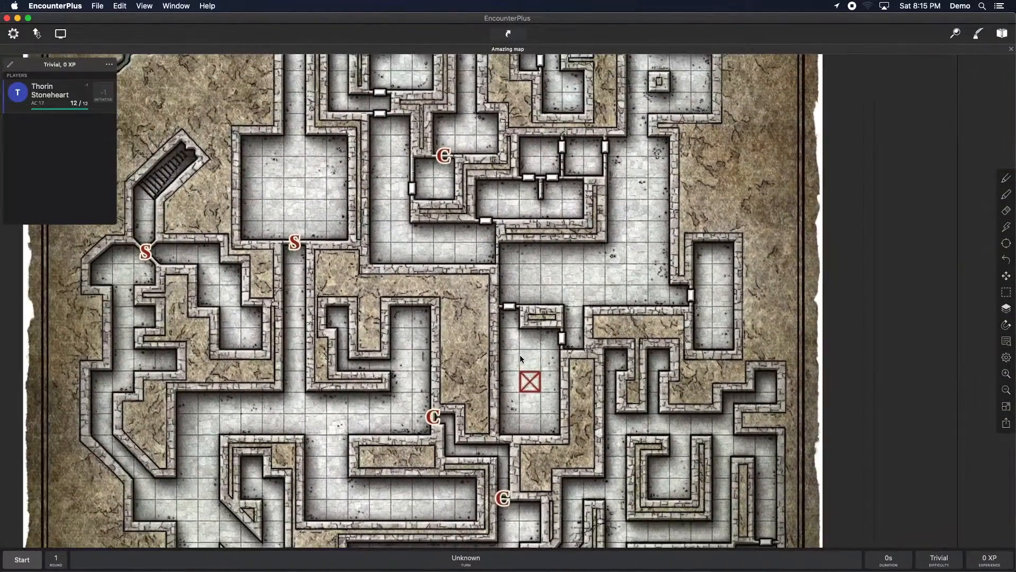
{"action": "left_click", "coordinate": [430, 411]}
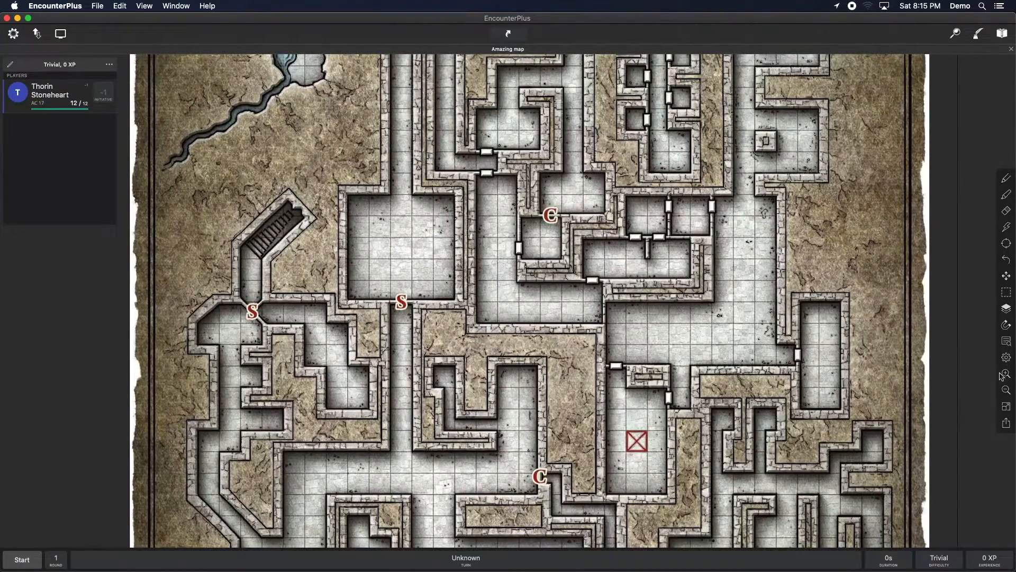
{"action": "left_click", "coordinate": [1003, 376]}
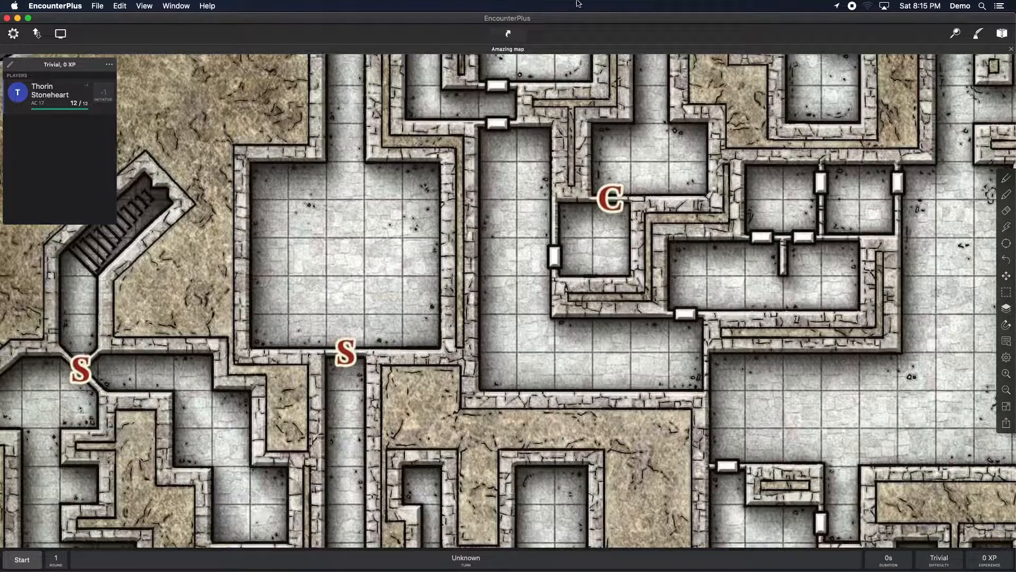
Step: Resize the map window to the left part of the screen and open the Assets folder in Finder beside it
{"action": "left_click_drag", "start_coordinate": [564, 23], "coordinate": [544, 23]}
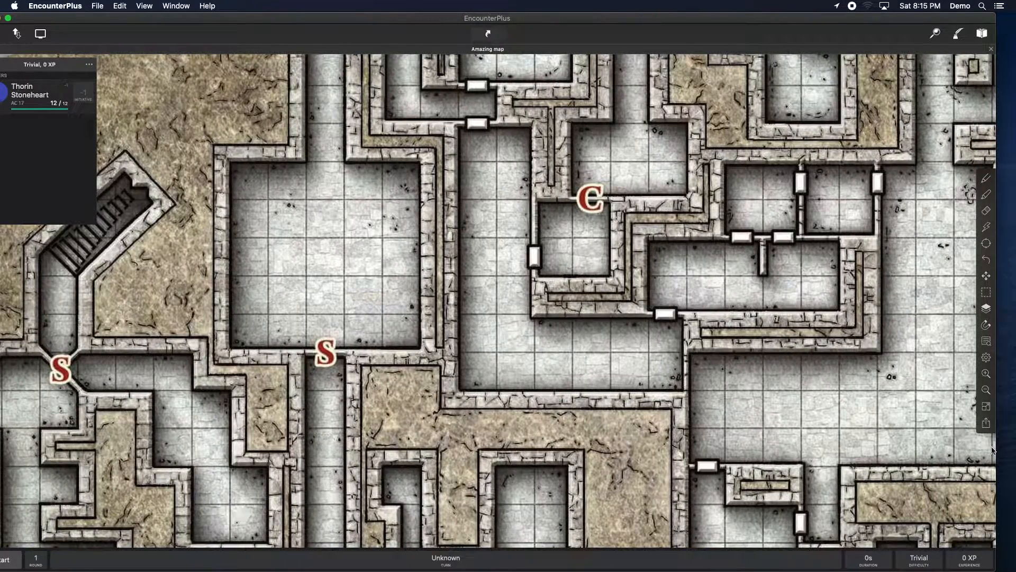
{"action": "left_click_drag", "start_coordinate": [995, 450], "coordinate": [579, 450]}
{"action": "left_click_drag", "start_coordinate": [307, 25], "coordinate": [328, 25]}
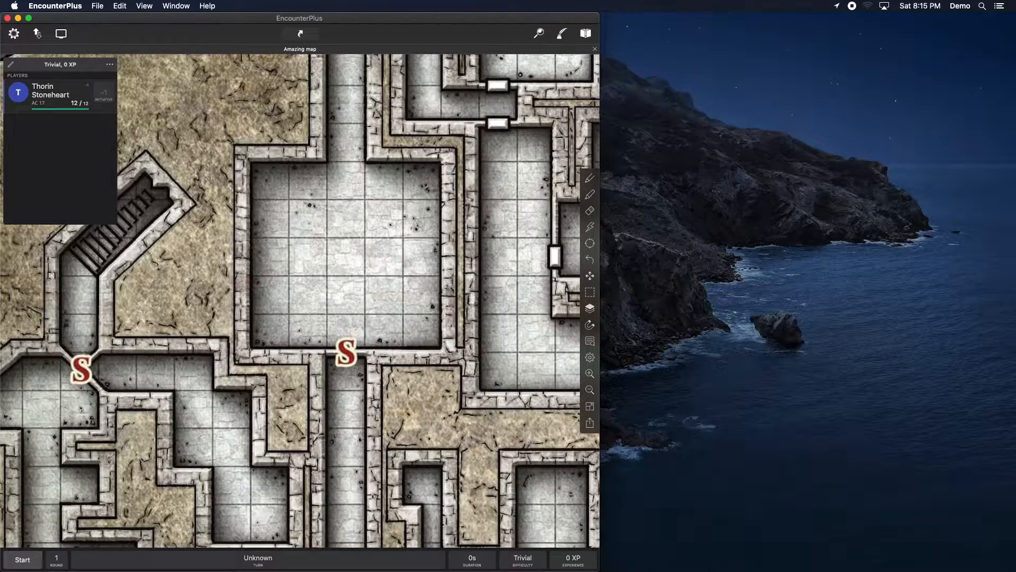
{"action": "key", "text": "ctrl+Up"}
{"action": "key", "text": "ctrl+Up"}
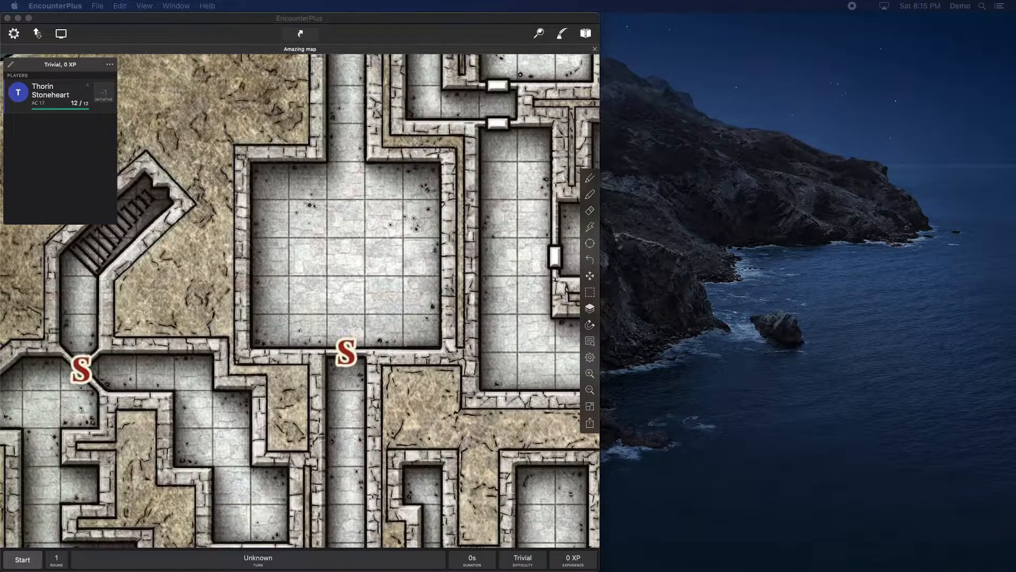
{"action": "left_click_drag", "start_coordinate": [734, 571], "coordinate": [676, 115]}
{"action": "left_click", "coordinate": [756, 147]}
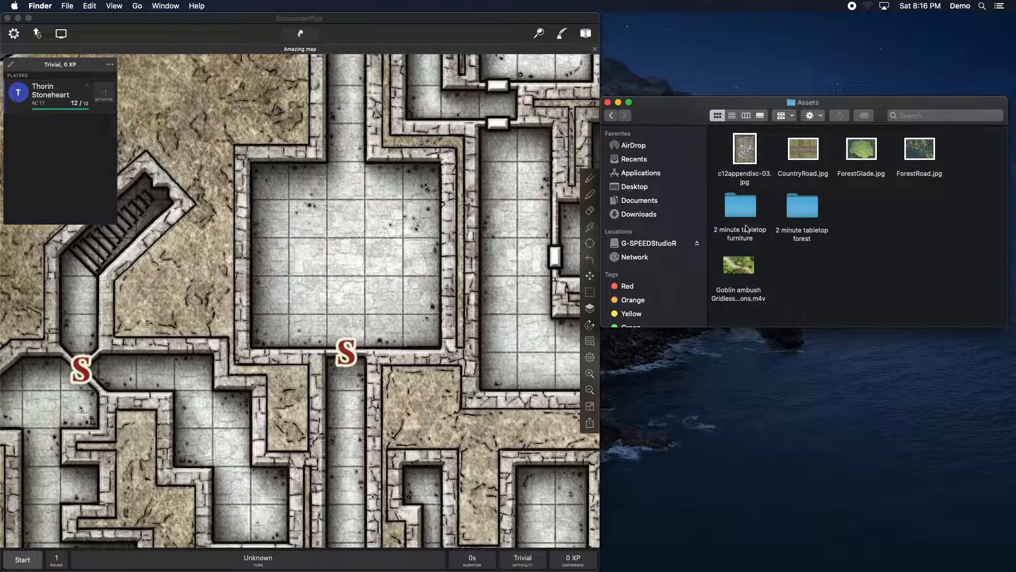
Step: Open the 2 minute tabletop furniture folder and reposition the Finder window
{"action": "double_click", "coordinate": [745, 207]}
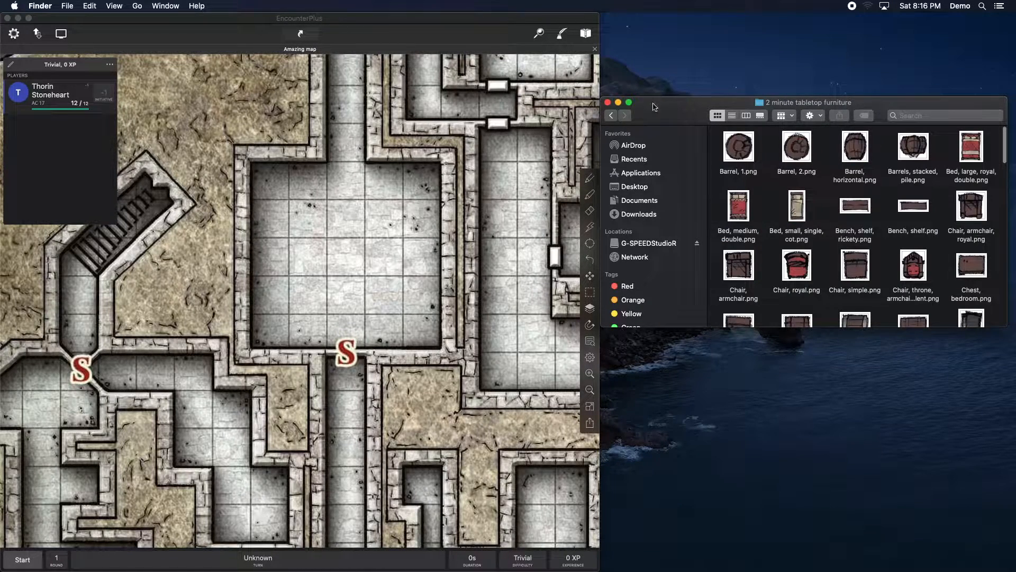
{"action": "left_click_drag", "start_coordinate": [654, 103], "coordinate": [662, 93]}
{"action": "scroll", "coordinate": [866, 199], "scroll_direction": "down", "scroll_amount": 5}
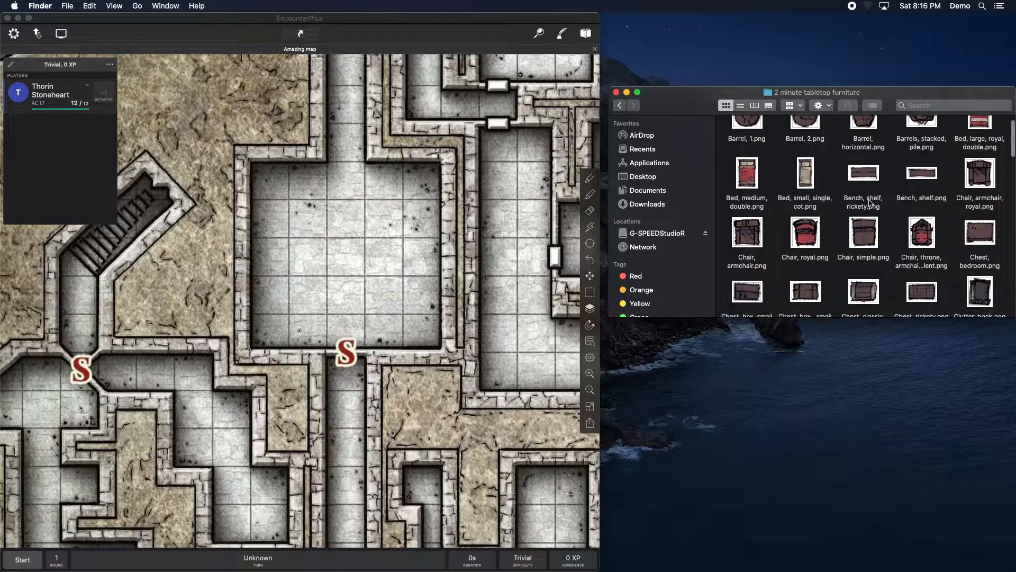
{"action": "scroll", "coordinate": [839, 200], "scroll_direction": "up", "scroll_amount": 1}
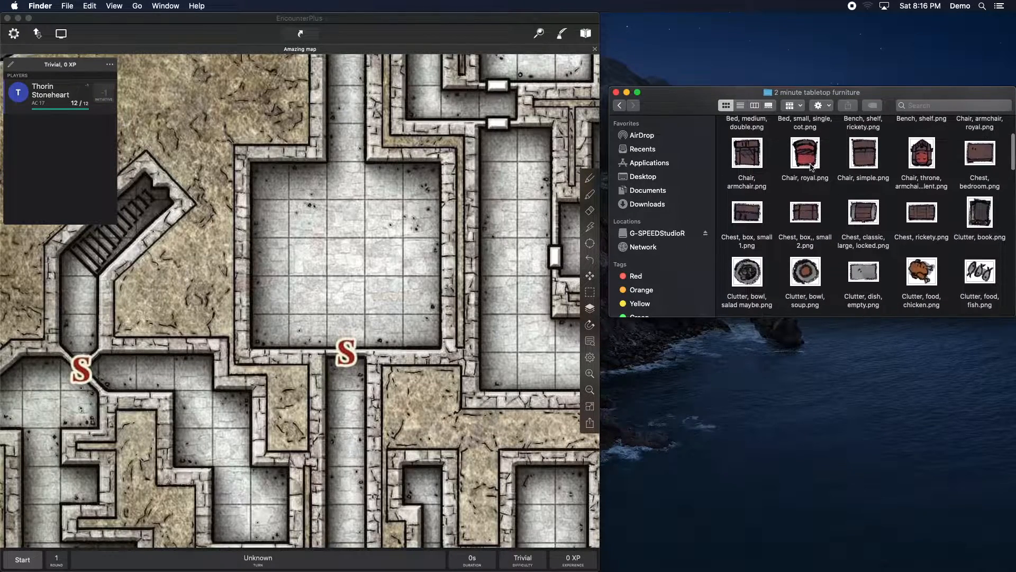
Step: Drag Chair, armchair.png onto the map in the upper-left corner of the square room
{"action": "left_click_drag", "start_coordinate": [744, 159], "coordinate": [293, 198]}
{"action": "left_click", "coordinate": [292, 203]}
{"action": "left_click", "coordinate": [290, 204]}
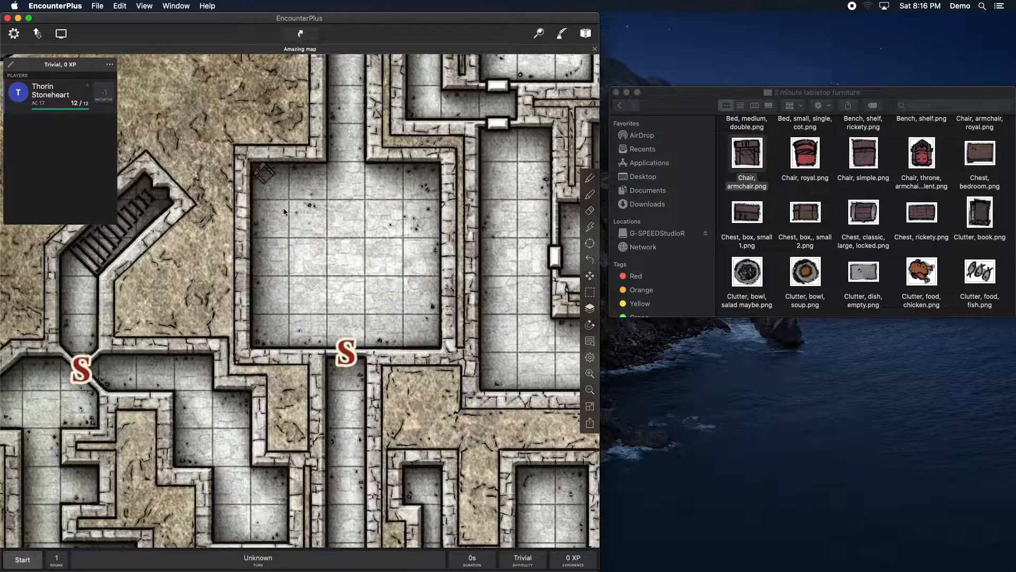
{"action": "left_click", "coordinate": [263, 183]}
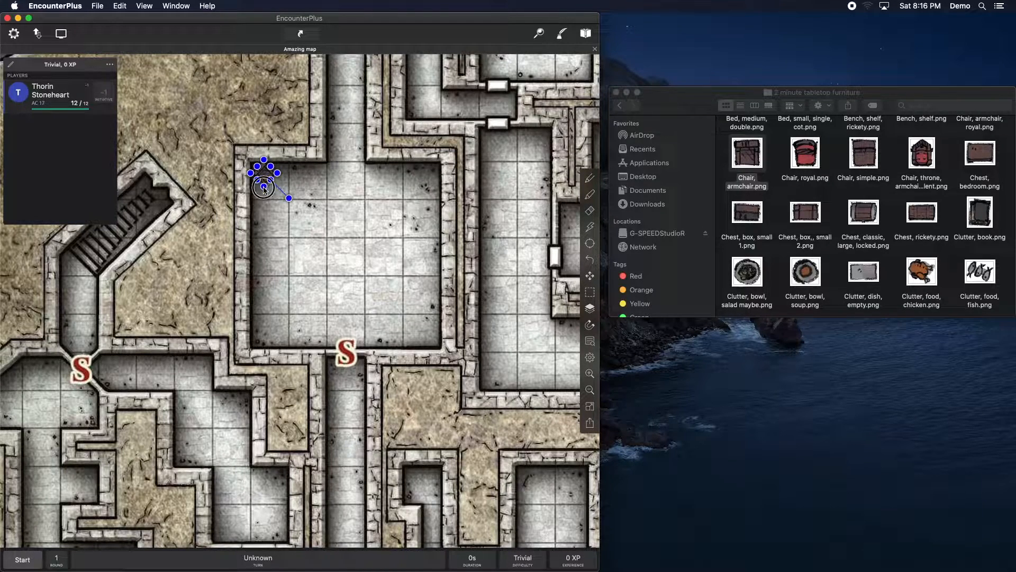
{"action": "left_click_drag", "start_coordinate": [288, 196], "coordinate": [289, 197]}
{"action": "left_click", "coordinate": [334, 224]}
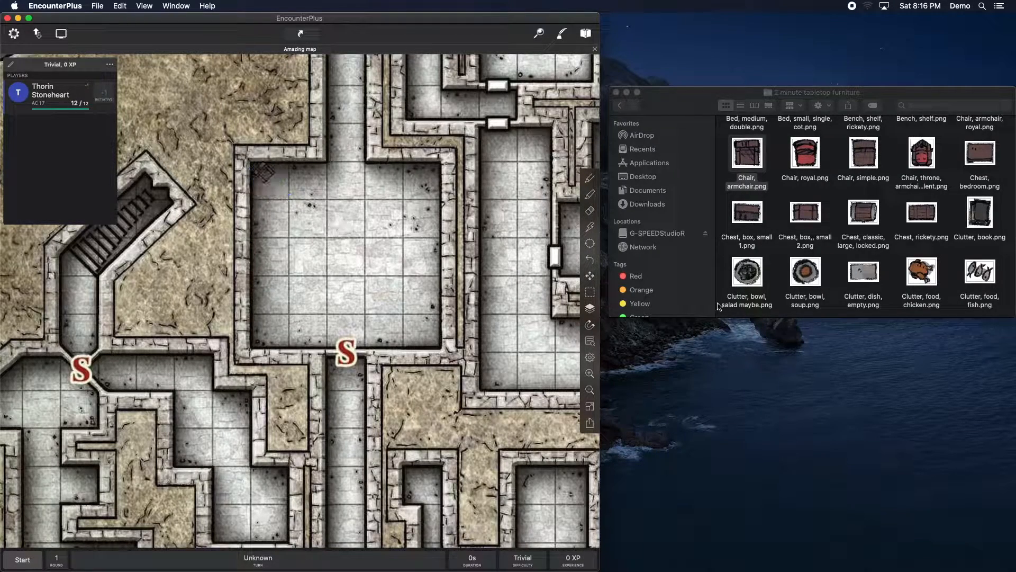
Step: Place Decoration, armor suit, statue.png in the room's lower-left corner and rotate it to face inward
{"action": "scroll", "coordinate": [890, 246], "scroll_direction": "down", "scroll_amount": 10}
{"action": "scroll", "coordinate": [890, 246], "scroll_direction": "down", "scroll_amount": 10}
{"action": "scroll", "coordinate": [890, 246], "scroll_direction": "down", "scroll_amount": 10}
{"action": "scroll", "coordinate": [890, 246], "scroll_direction": "up", "scroll_amount": 12}
{"action": "scroll", "coordinate": [889, 245], "scroll_direction": "up", "scroll_amount": 10}
{"action": "scroll", "coordinate": [890, 245], "scroll_direction": "up", "scroll_amount": 5}
{"action": "scroll", "coordinate": [890, 246], "scroll_direction": "down", "scroll_amount": 10}
{"action": "scroll", "coordinate": [890, 245], "scroll_direction": "down", "scroll_amount": 8}
{"action": "scroll", "coordinate": [890, 245], "scroll_direction": "down", "scroll_amount": 1}
{"action": "left_click_drag", "start_coordinate": [861, 247], "coordinate": [264, 333]}
{"action": "left_click_drag", "start_coordinate": [263, 369], "coordinate": [290, 297]}
{"action": "mouse_move", "coordinate": [263, 339]}
{"action": "left_mouse_down"}
{"action": "mouse_move", "coordinate": [290, 339]}
{"action": "mouse_move", "coordinate": [270, 340]}
{"action": "left_mouse_up"}
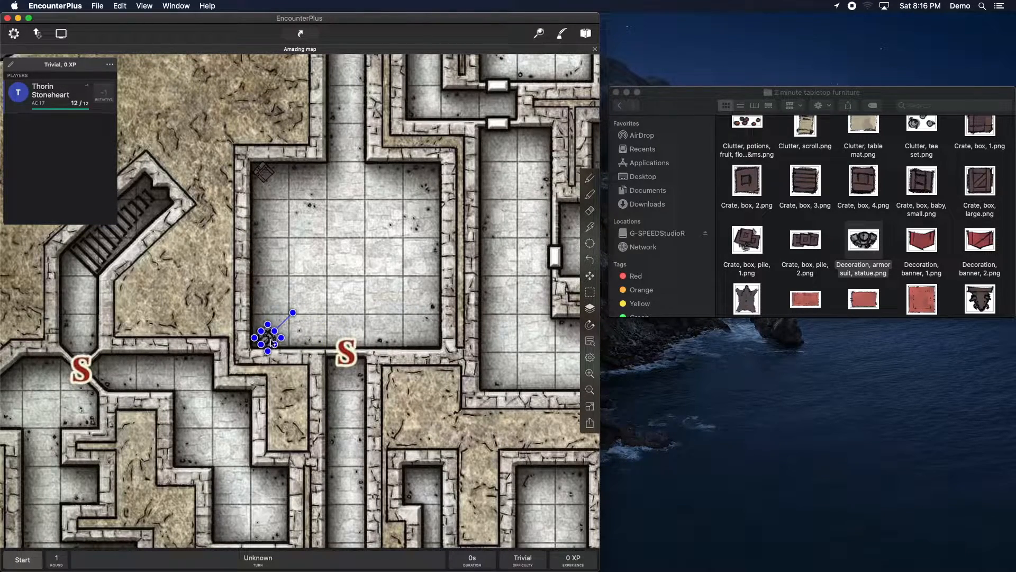
Step: Copy the statue and place the copy in the room's lower-right corner
{"action": "right_click", "coordinate": [269, 342]}
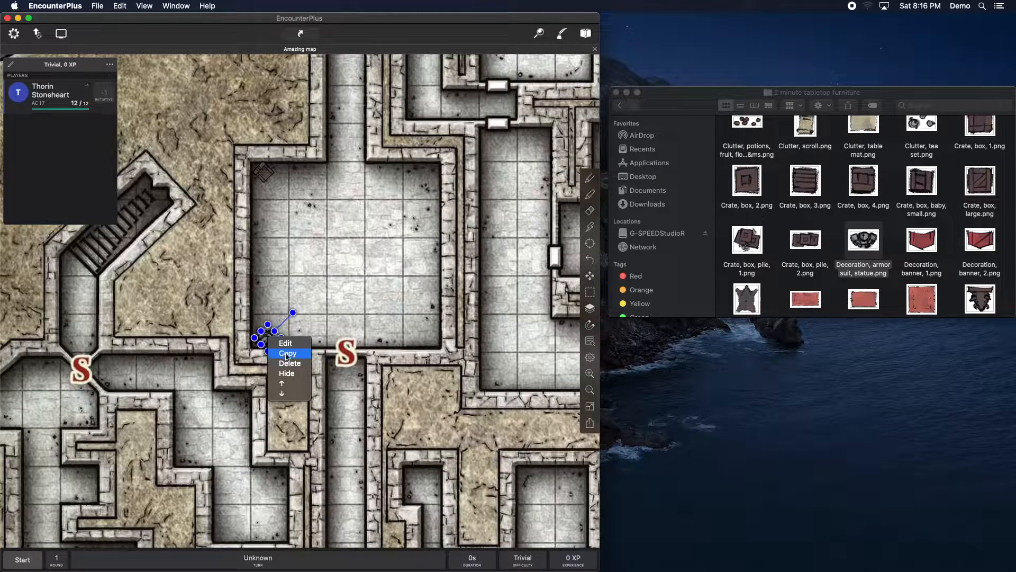
{"action": "left_click", "coordinate": [287, 353]}
{"action": "scroll", "coordinate": [291, 364], "scroll_direction": "left", "scroll_amount": 2}
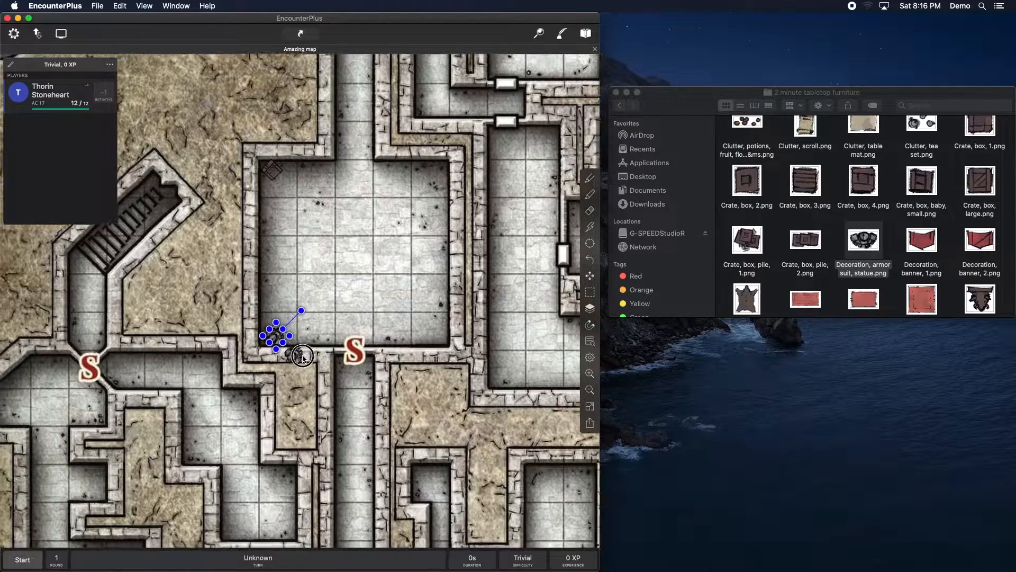
{"action": "left_click_drag", "start_coordinate": [301, 354], "coordinate": [405, 302]}
{"action": "left_click", "coordinate": [379, 300]}
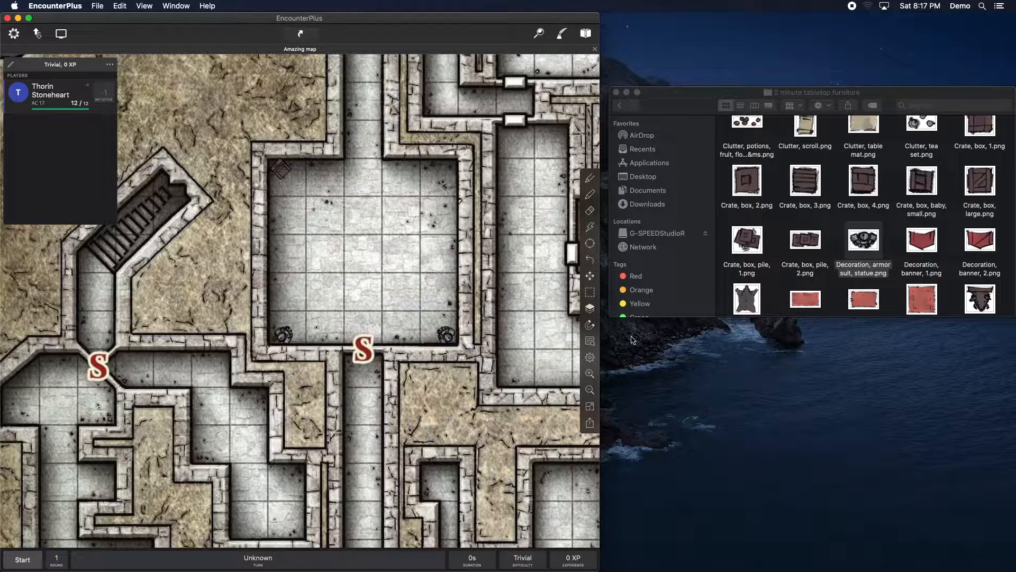
Step: Place Decoration, bear skin, rug.png in the centre of the room
{"action": "scroll", "coordinate": [755, 225], "scroll_direction": "down", "scroll_amount": 3}
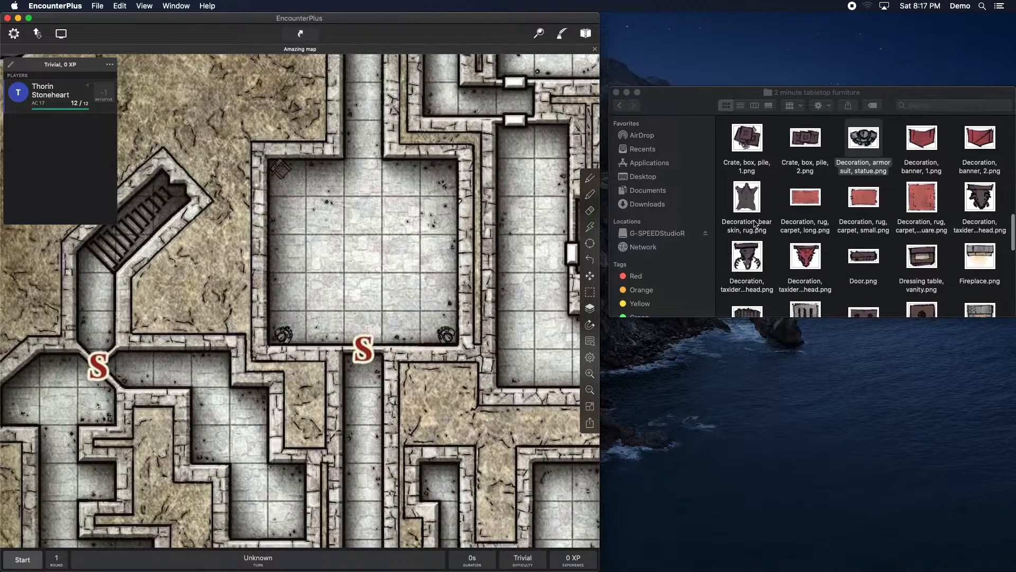
{"action": "left_click", "coordinate": [747, 198]}
{"action": "left_click_drag", "start_coordinate": [747, 197], "coordinate": [412, 292]}
{"action": "left_click", "coordinate": [381, 242]}
{"action": "left_click", "coordinate": [386, 238]}
{"action": "left_click_drag", "start_coordinate": [367, 263], "coordinate": [356, 262]}
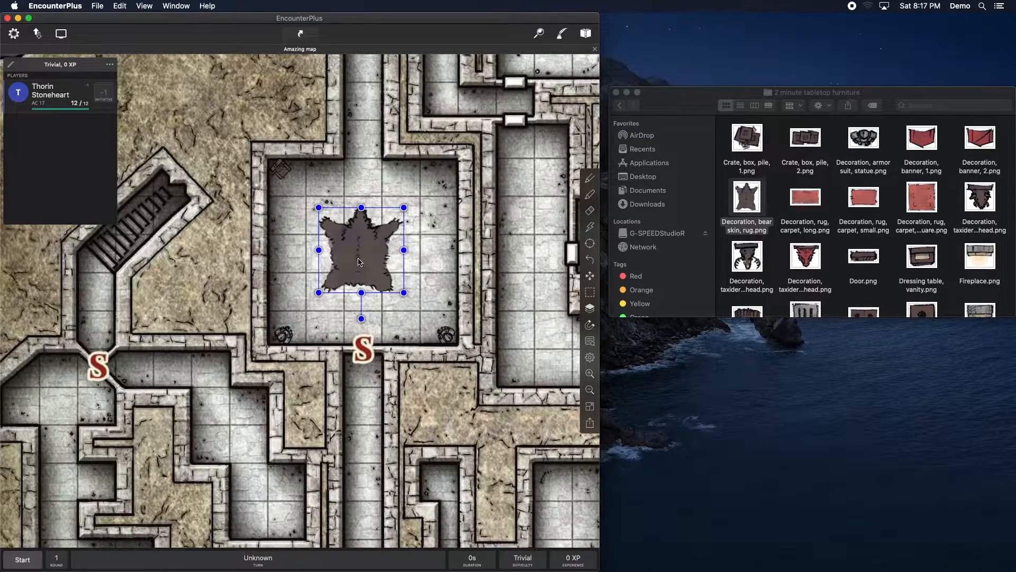
{"action": "left_click", "coordinate": [430, 261]}
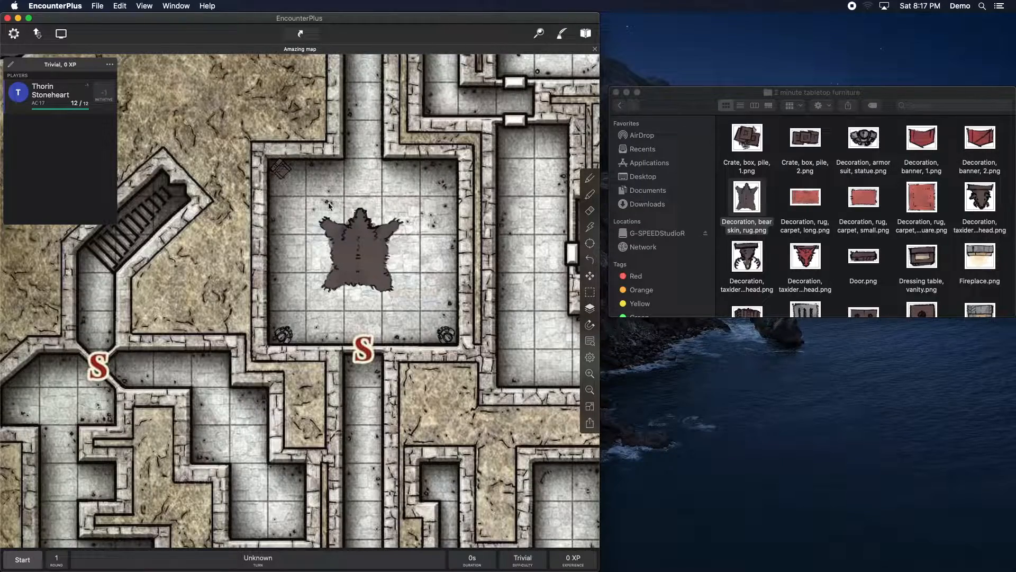
Step: Zoom out and pan to review the furnished room on the whole map
{"action": "scroll", "coordinate": [361, 250], "scroll_direction": "right", "scroll_amount": 5}
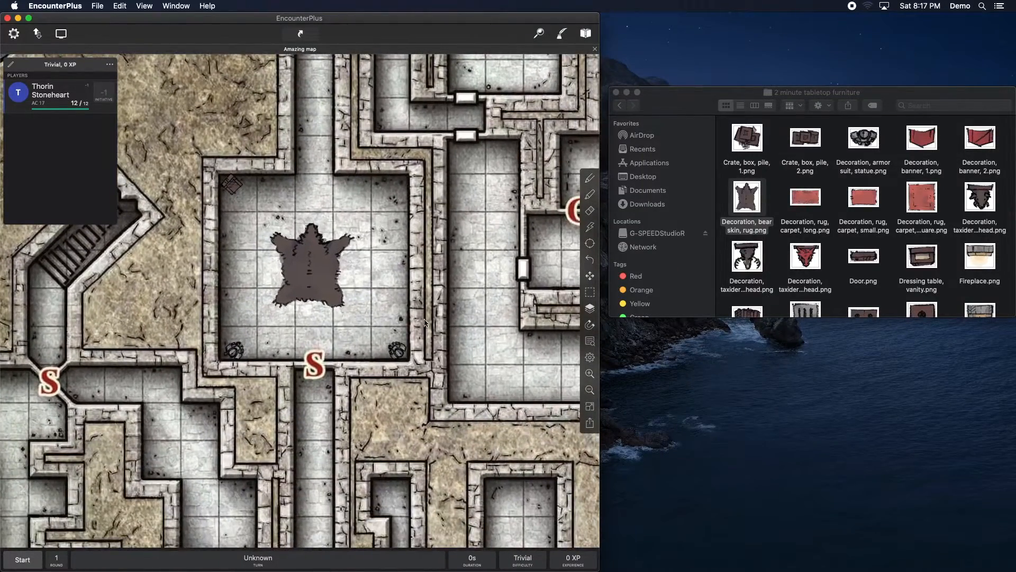
{"action": "left_click", "coordinate": [591, 392]}
{"action": "left_click", "coordinate": [591, 391]}
{"action": "left_click", "coordinate": [590, 392]}
{"action": "left_click_drag", "start_coordinate": [477, 403], "coordinate": [317, 318]}
{"action": "left_click", "coordinate": [590, 390]}
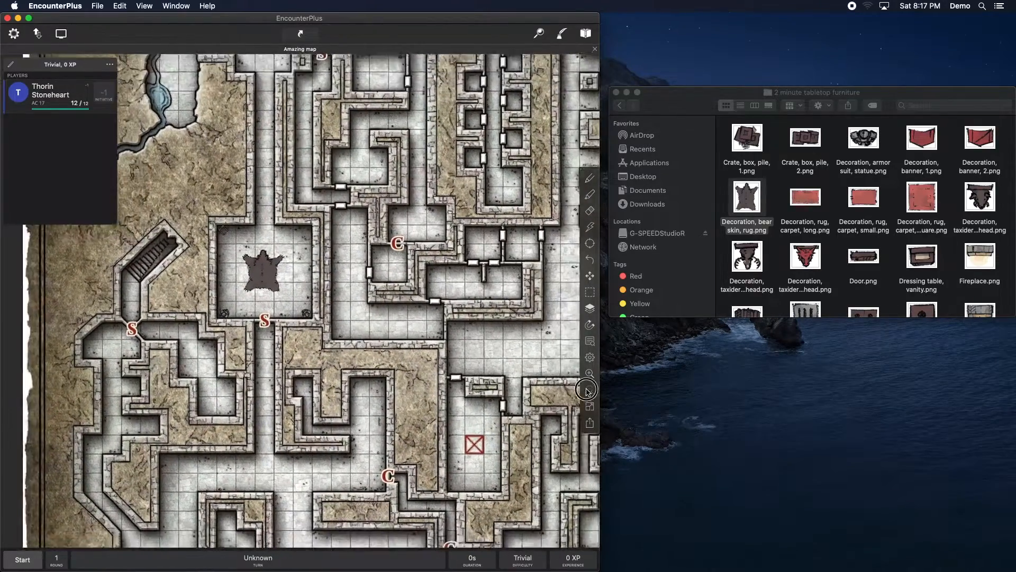
{"action": "left_click", "coordinate": [590, 390]}
{"action": "scroll", "coordinate": [352, 373], "scroll_direction": "right", "scroll_amount": 3}
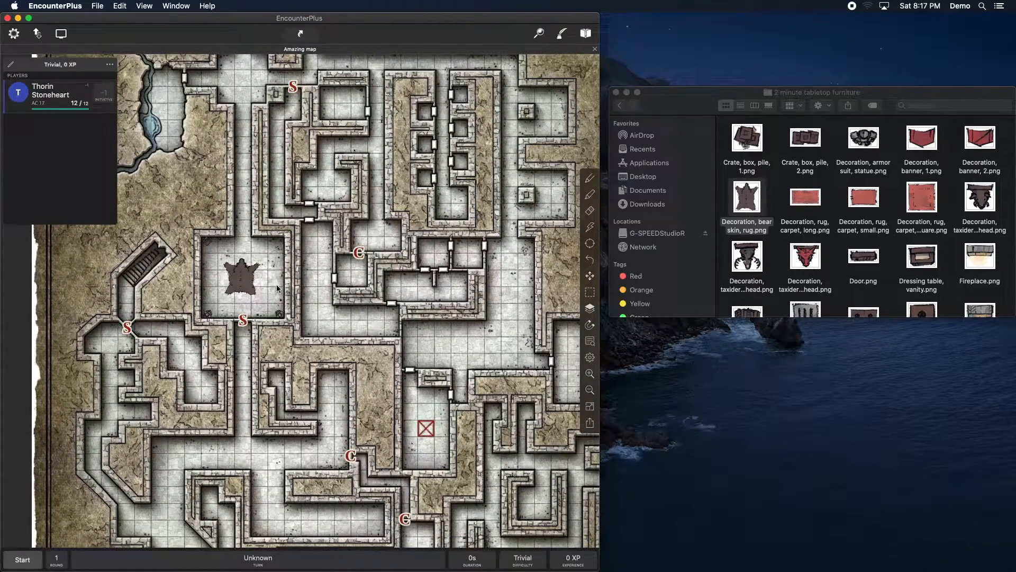
Step: Close the Finder window and expand the map window to fill the screen
{"action": "left_click", "coordinate": [590, 390]}
{"action": "left_click", "coordinate": [590, 390]}
{"action": "left_click", "coordinate": [590, 373]}
{"action": "left_click", "coordinate": [589, 374]}
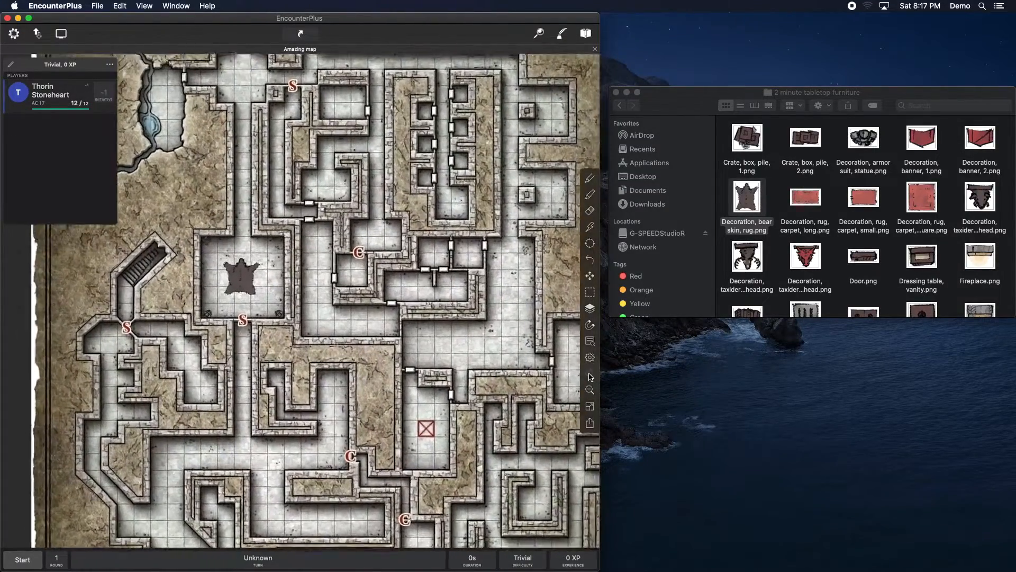
{"action": "left_click", "coordinate": [589, 375]}
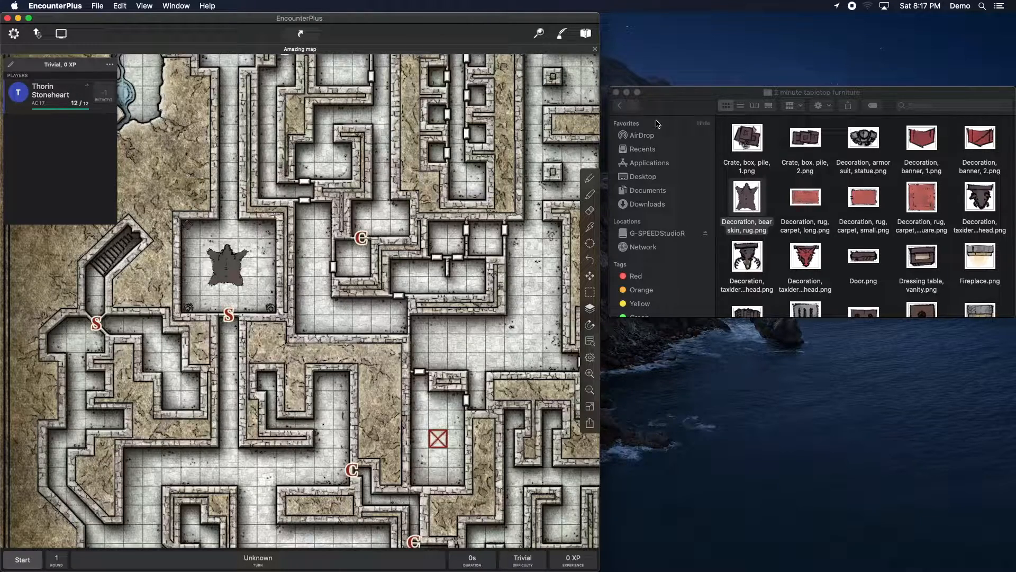
{"action": "left_click", "coordinate": [616, 92]}
{"action": "left_click", "coordinate": [29, 19]}
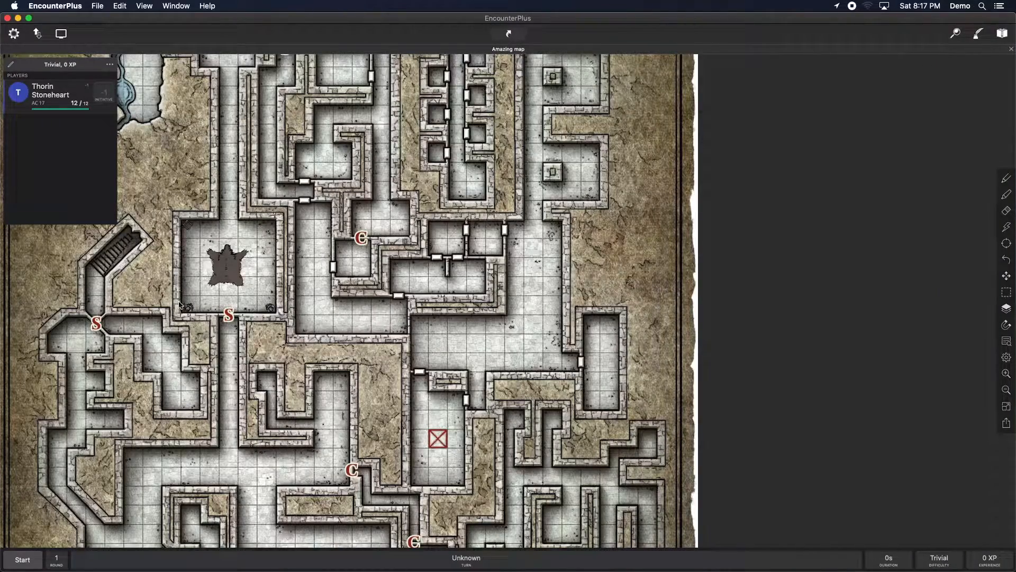
Step: Open the External Screen window for the players from the external screen settings
{"action": "left_click_drag", "start_coordinate": [328, 300], "coordinate": [486, 263]}
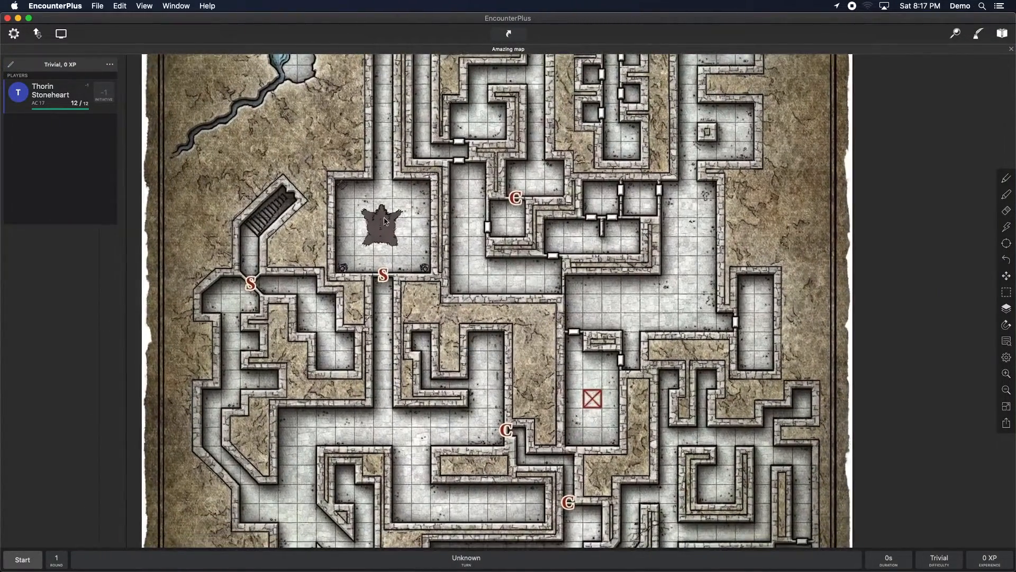
{"action": "left_click_drag", "start_coordinate": [473, 381], "coordinate": [486, 185]}
{"action": "mouse_move", "coordinate": [453, 389]}
{"action": "left_mouse_down"}
{"action": "mouse_move", "coordinate": [466, 345]}
{"action": "mouse_move", "coordinate": [466, 385]}
{"action": "left_mouse_up"}
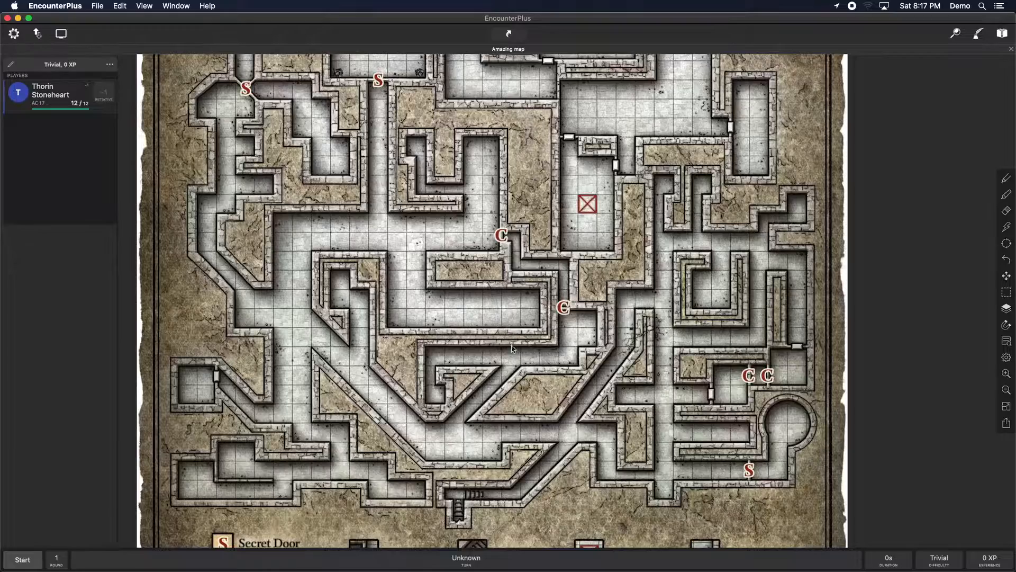
{"action": "left_click_drag", "start_coordinate": [503, 446], "coordinate": [511, 365]}
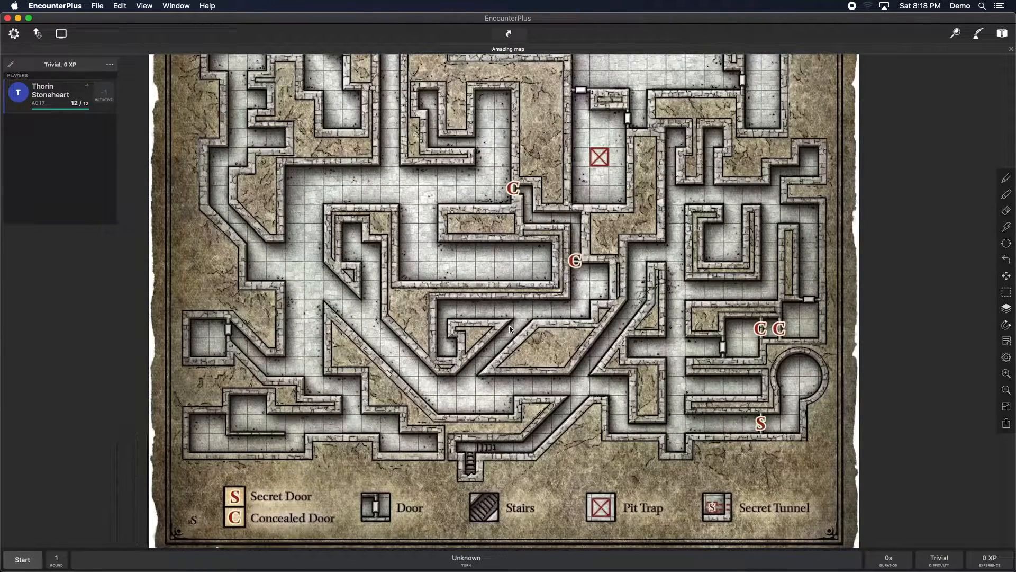
{"action": "left_click", "coordinate": [61, 35]}
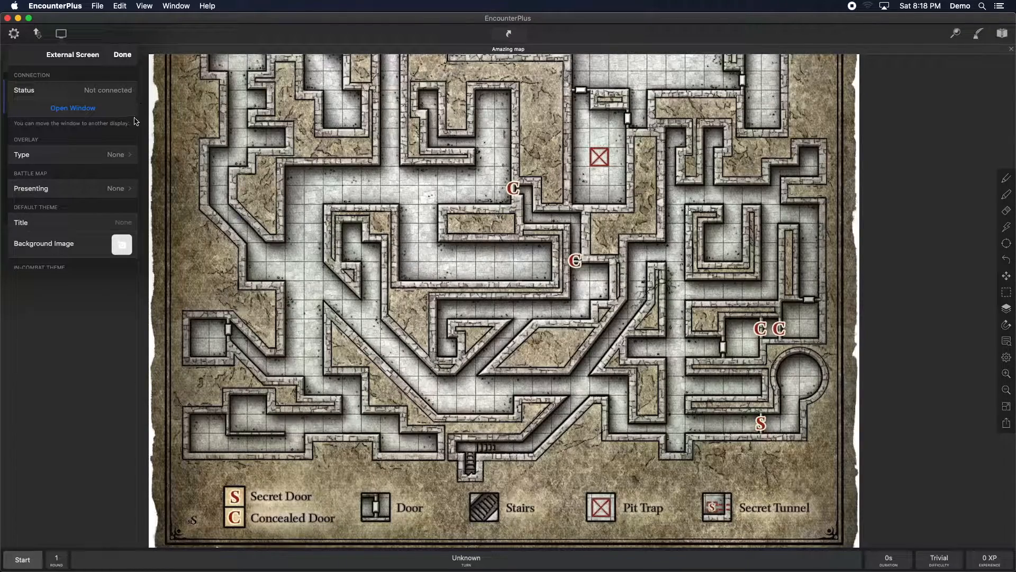
{"action": "scroll", "coordinate": [69, 207], "scroll_direction": "down", "scroll_amount": 4}
{"action": "scroll", "coordinate": [67, 211], "scroll_direction": "up", "scroll_amount": 4}
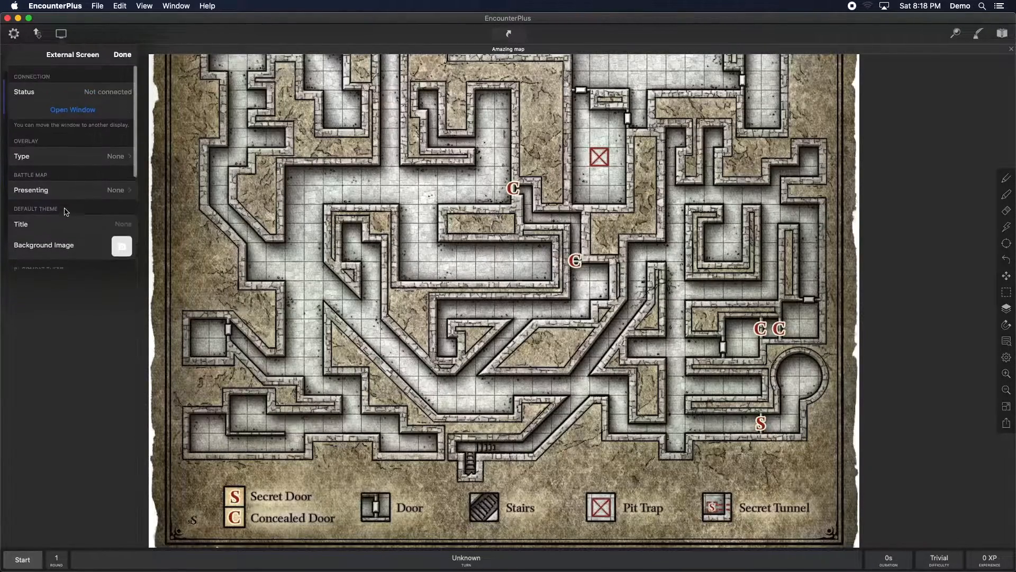
{"action": "left_click", "coordinate": [73, 108]}
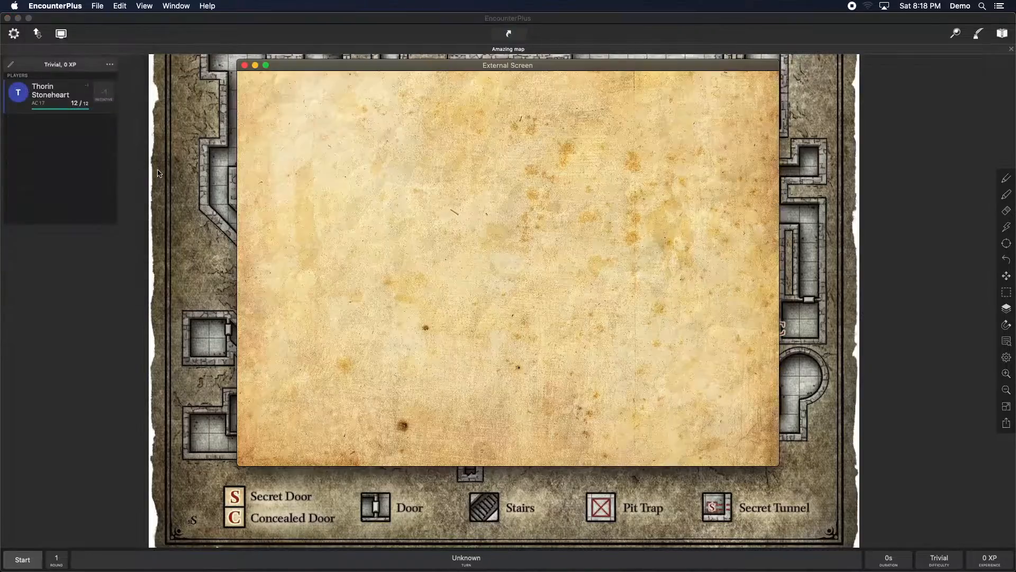
Step: Arrange the External Screen window on the left of the desktop and the map window beside it on the right
{"action": "left_click_drag", "start_coordinate": [314, 67], "coordinate": [76, 37]}
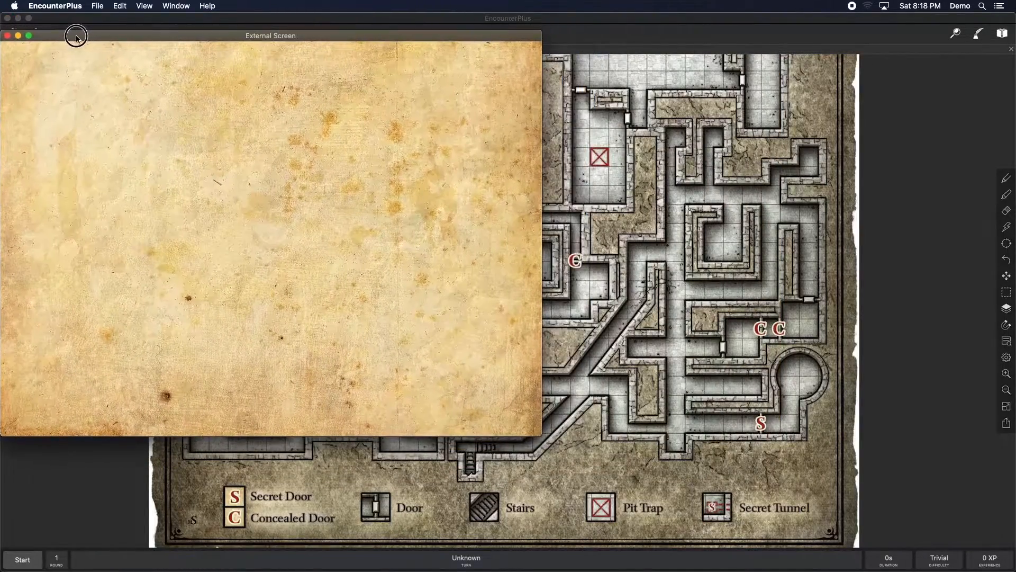
{"action": "left_click", "coordinate": [65, 19]}
{"action": "left_click_drag", "start_coordinate": [3, 13], "coordinate": [359, 21]}
{"action": "left_click_drag", "start_coordinate": [298, 36], "coordinate": [299, 25]}
{"action": "left_click_drag", "start_coordinate": [538, 420], "coordinate": [360, 479]}
{"action": "left_click", "coordinate": [613, 27]}
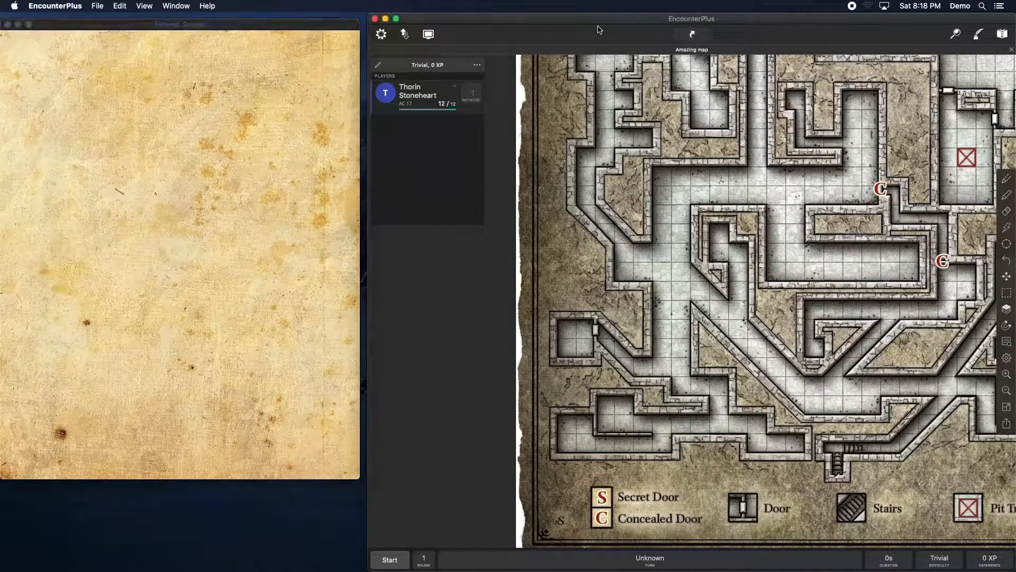
{"action": "left_click_drag", "start_coordinate": [592, 23], "coordinate": [585, 24]}
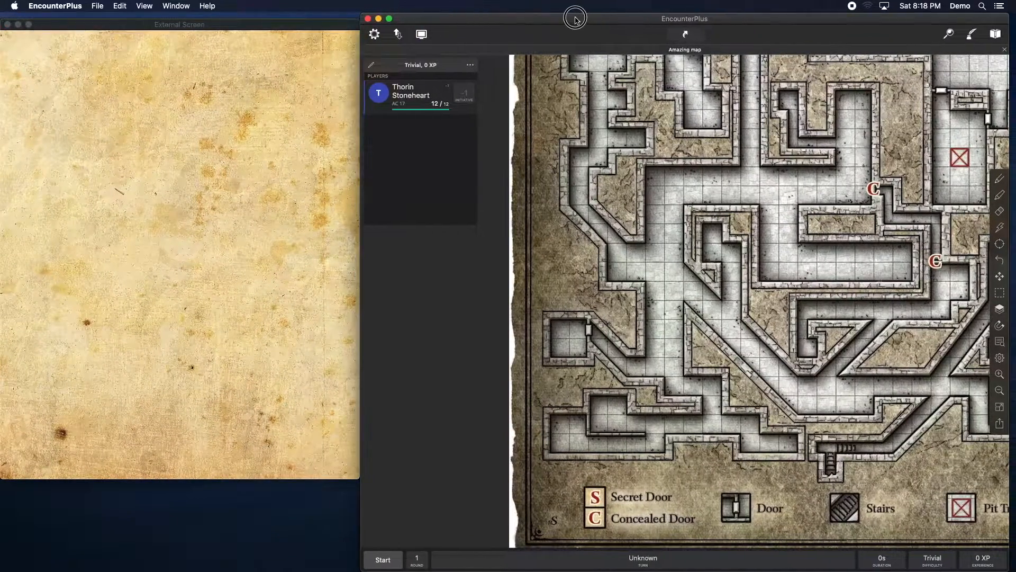
Step: Present Amazing map on the External Screen window
{"action": "left_click", "coordinate": [686, 50]}
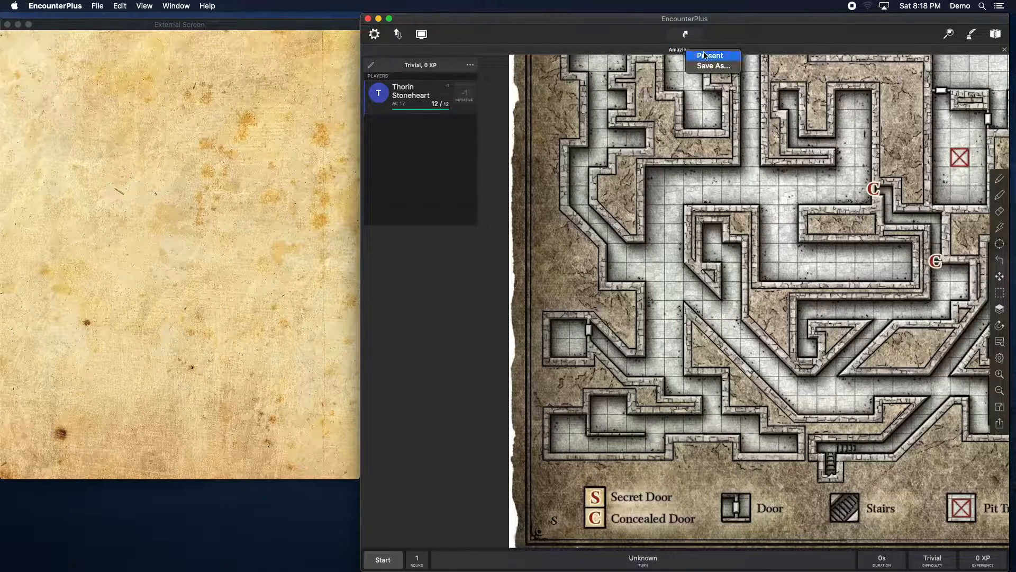
{"action": "left_click", "coordinate": [710, 56]}
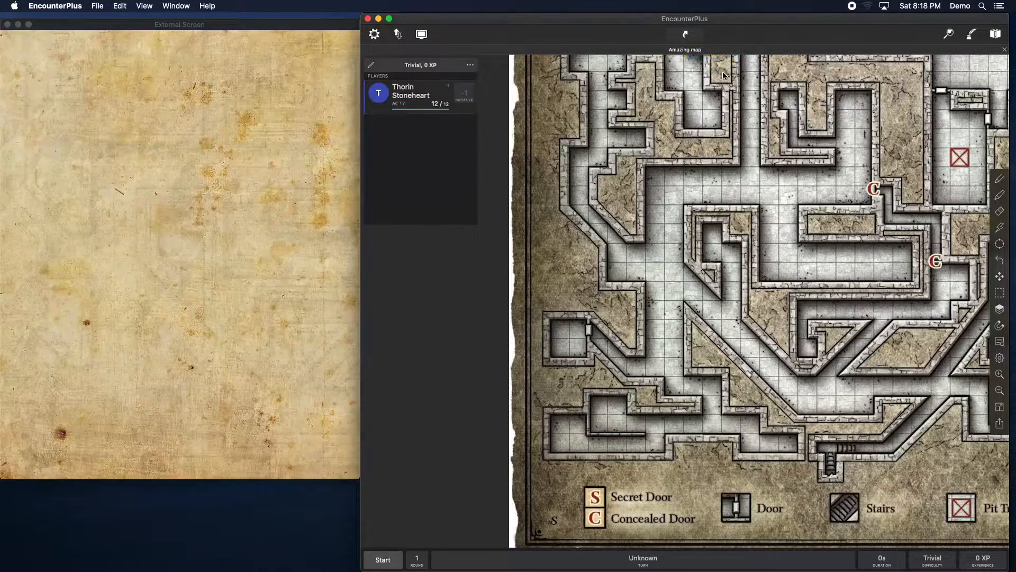
{"action": "left_click", "coordinate": [344, 187]}
{"action": "mouse_move", "coordinate": [302, 24]}
{"action": "left_mouse_down"}
{"action": "mouse_move", "coordinate": [386, 45]}
{"action": "mouse_move", "coordinate": [346, 16]}
{"action": "mouse_move", "coordinate": [312, 12]}
{"action": "left_mouse_up"}
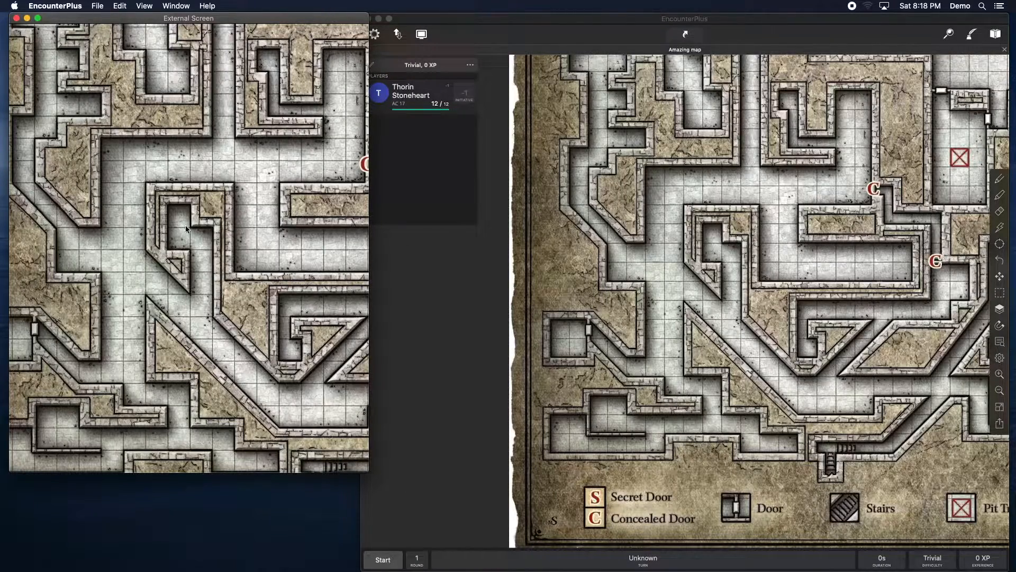
Step: Turn on Fog of War in the map's settings
{"action": "left_click", "coordinate": [948, 380]}
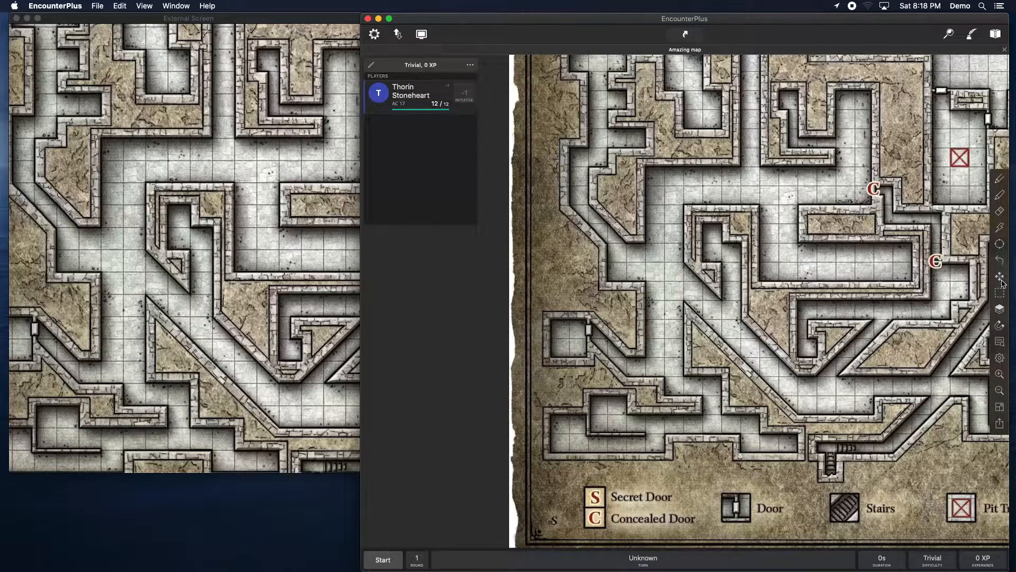
{"action": "left_click", "coordinate": [1000, 359]}
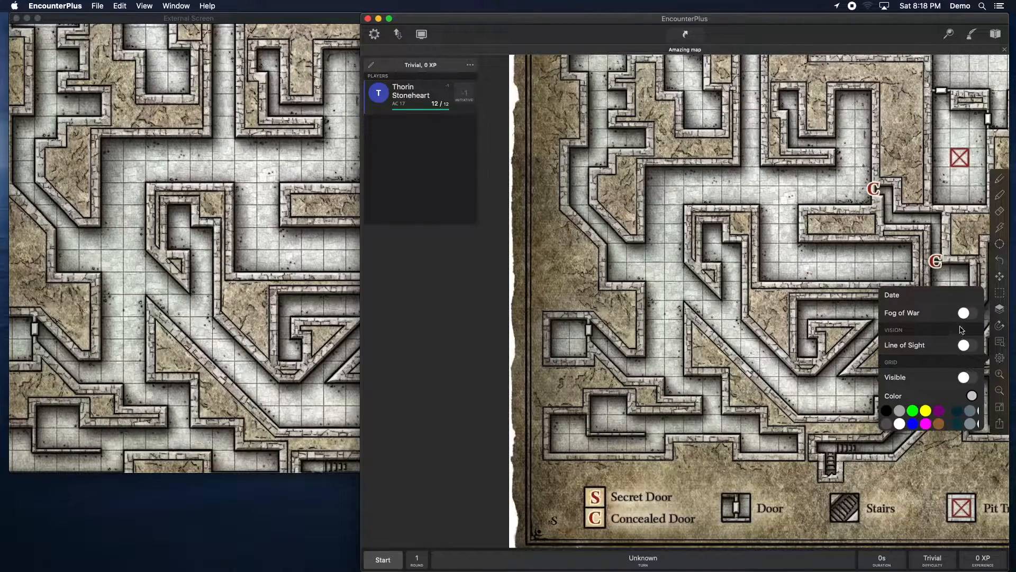
{"action": "left_click", "coordinate": [965, 313]}
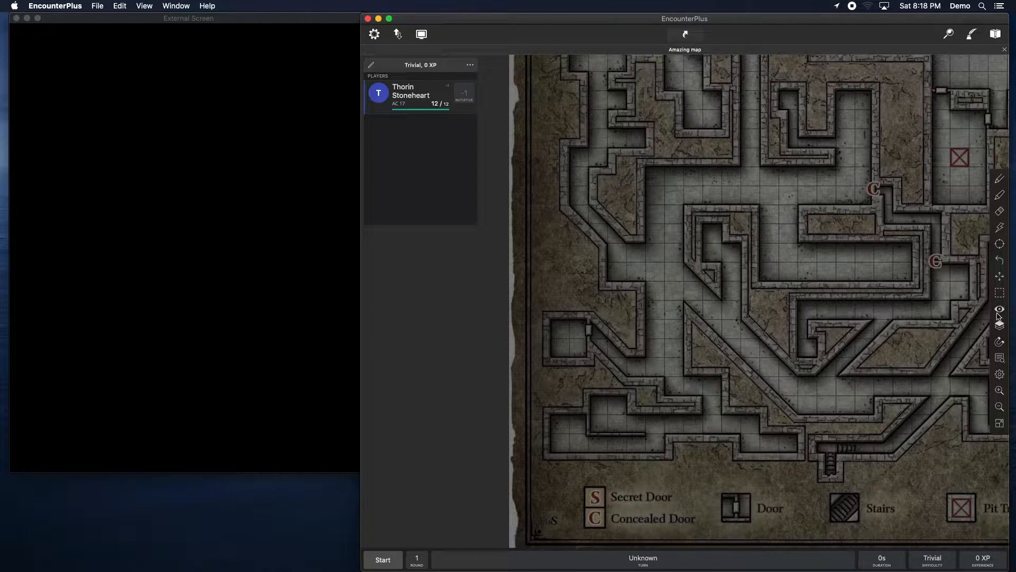
Step: Reveal the upper corridor leading left from the concealed door with the fog reveal tool
{"action": "left_click", "coordinate": [1000, 310]}
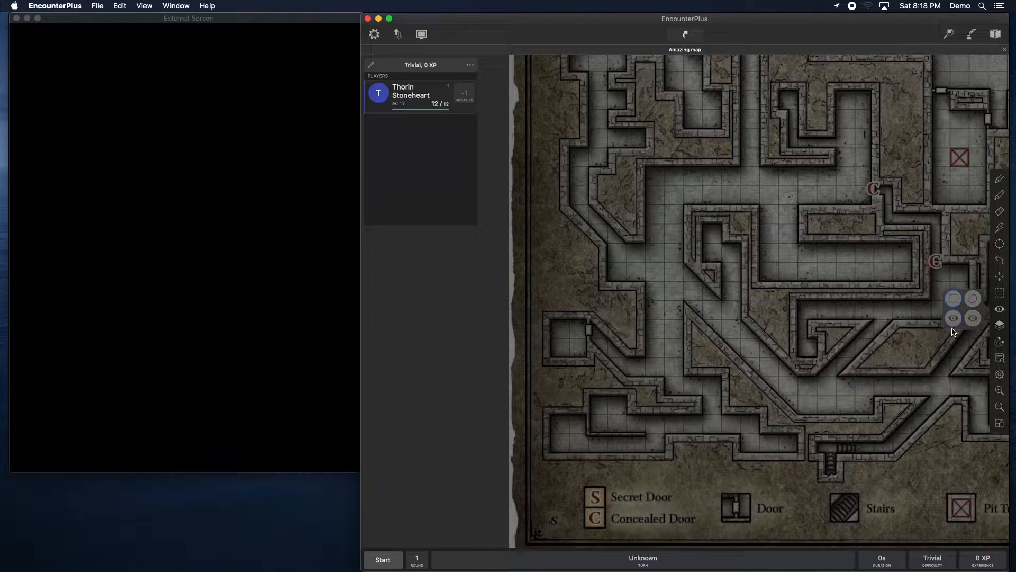
{"action": "left_click", "coordinate": [831, 286]}
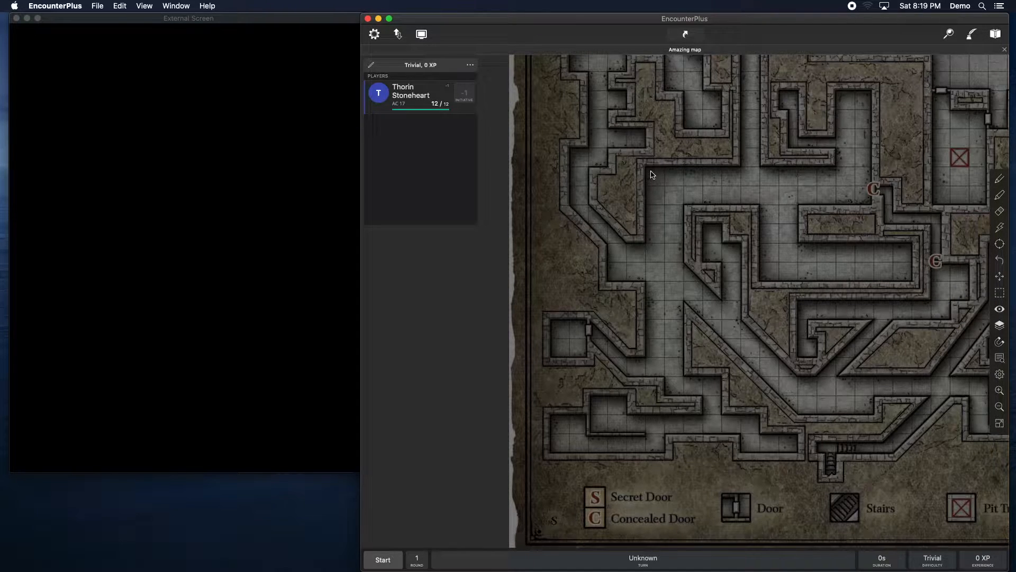
{"action": "left_click_drag", "start_coordinate": [653, 170], "coordinate": [873, 211]}
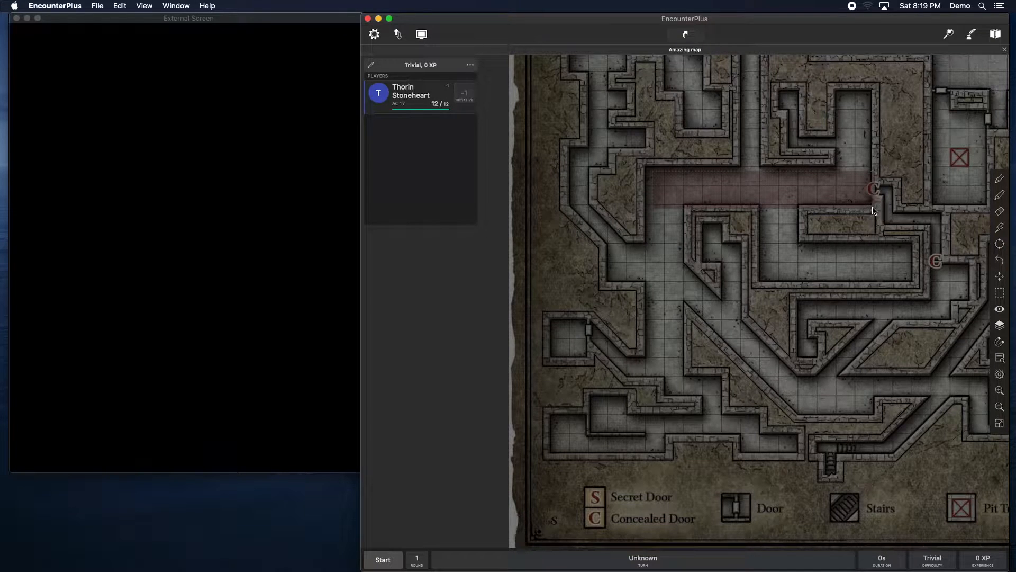
{"action": "left_click", "coordinate": [770, 190]}
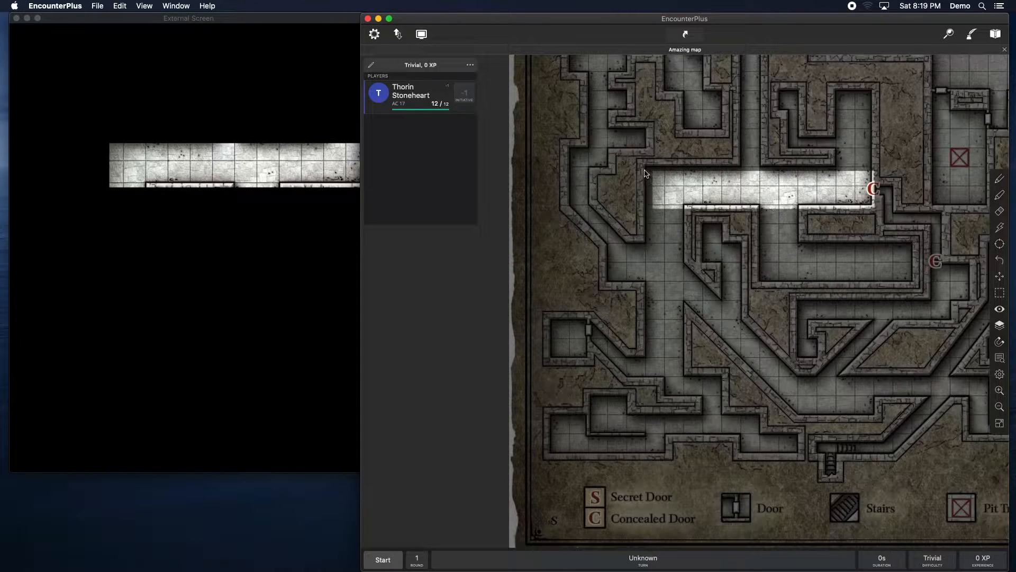
{"action": "left_click_drag", "start_coordinate": [643, 166], "coordinate": [873, 209]}
{"action": "left_click", "coordinate": [787, 187]}
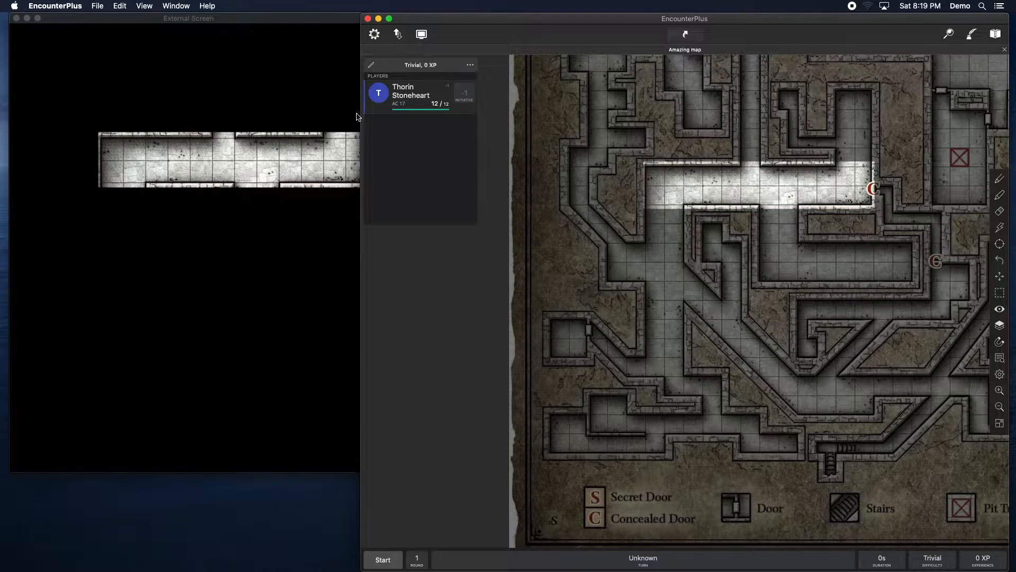
Step: Reveal the adjoining corridor below it and the vertical passage on the left
{"action": "left_click_drag", "start_coordinate": [755, 200], "coordinate": [804, 289]}
{"action": "left_click", "coordinate": [782, 257]}
{"action": "left_click_drag", "start_coordinate": [786, 239], "coordinate": [918, 289]}
{"action": "left_click", "coordinate": [865, 273]}
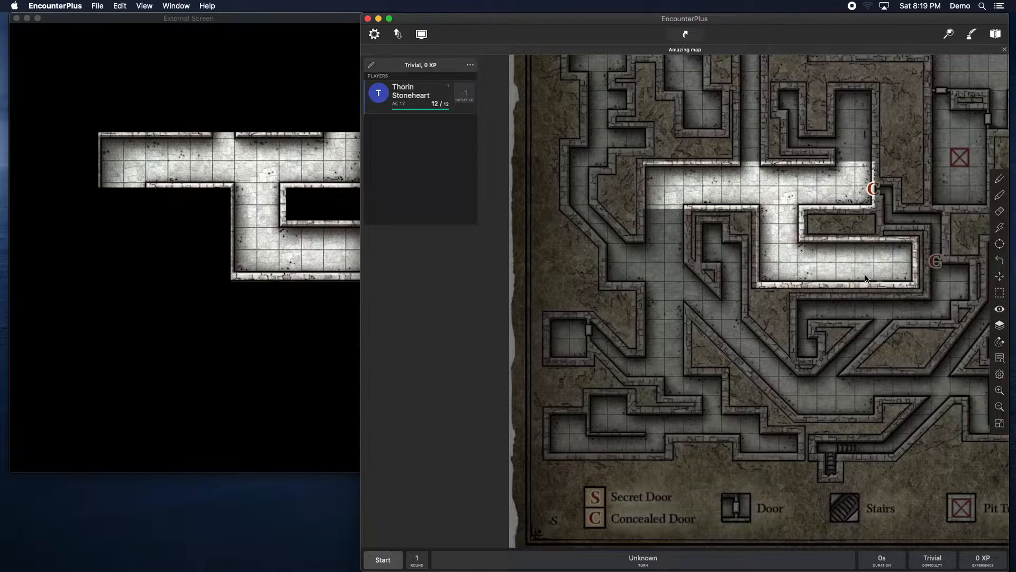
{"action": "left_click_drag", "start_coordinate": [645, 177], "coordinate": [685, 373]}
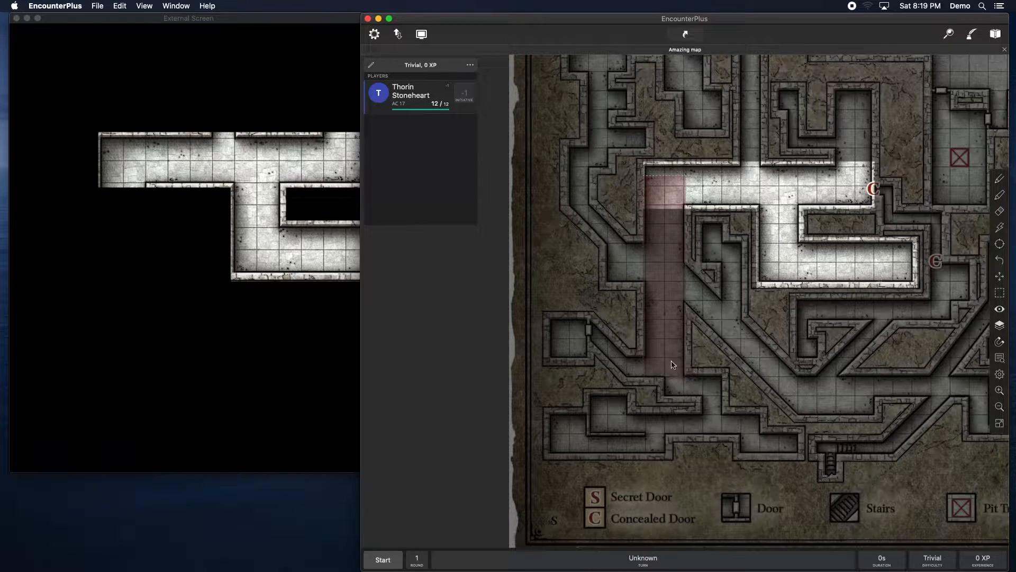
{"action": "left_click", "coordinate": [661, 321]}
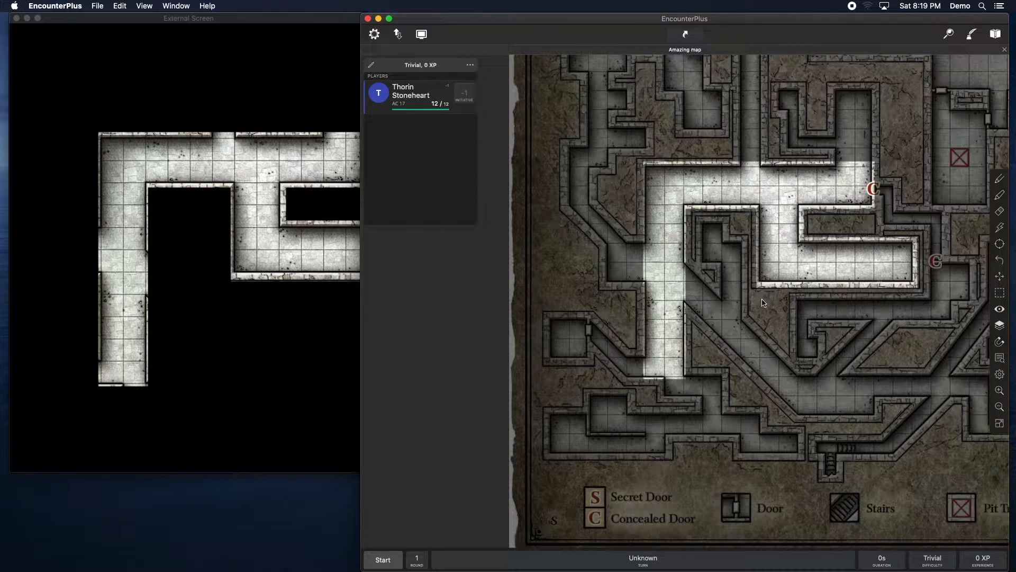
{"action": "left_click_drag", "start_coordinate": [675, 256], "coordinate": [652, 284]}
Step: Reveal the diagonal corridor with a freehand fog reveal shape
{"action": "left_click", "coordinate": [999, 310]}
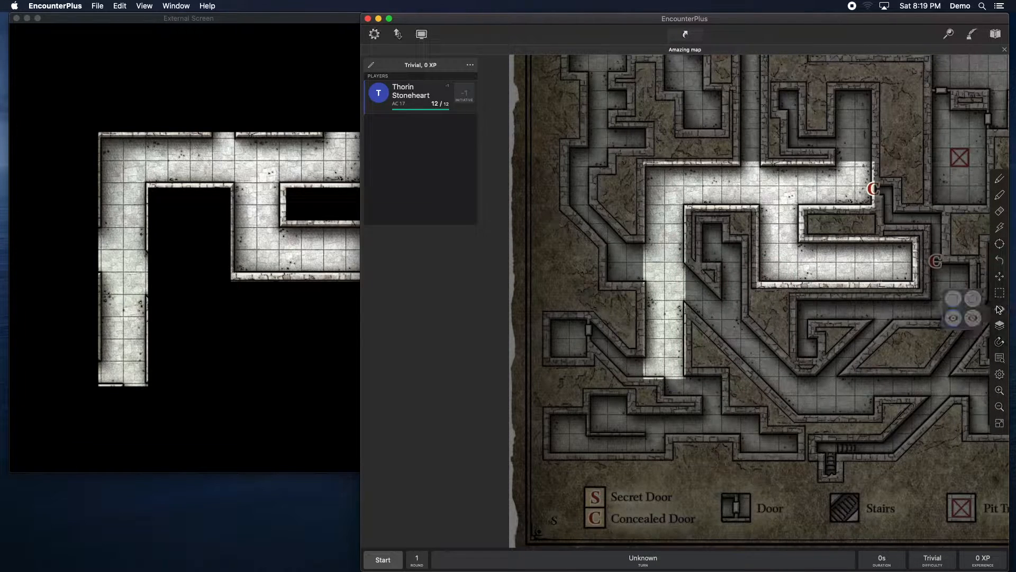
{"action": "left_click", "coordinate": [973, 302]}
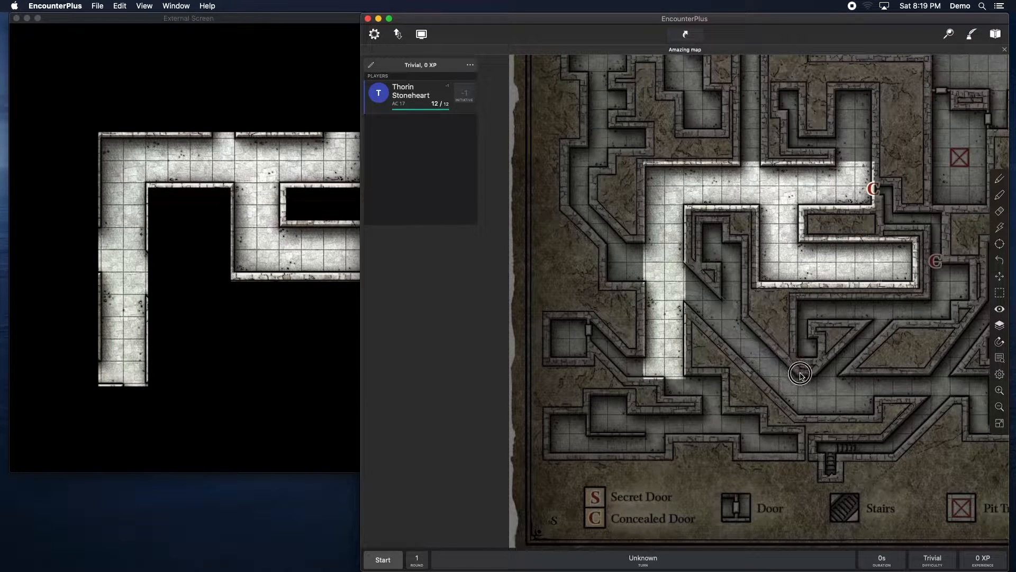
{"action": "mouse_move", "coordinate": [781, 406]}
{"action": "left_mouse_down"}
{"action": "mouse_move", "coordinate": [704, 341]}
{"action": "mouse_move", "coordinate": [675, 262]}
{"action": "left_mouse_up"}
{"action": "left_click", "coordinate": [731, 333]}
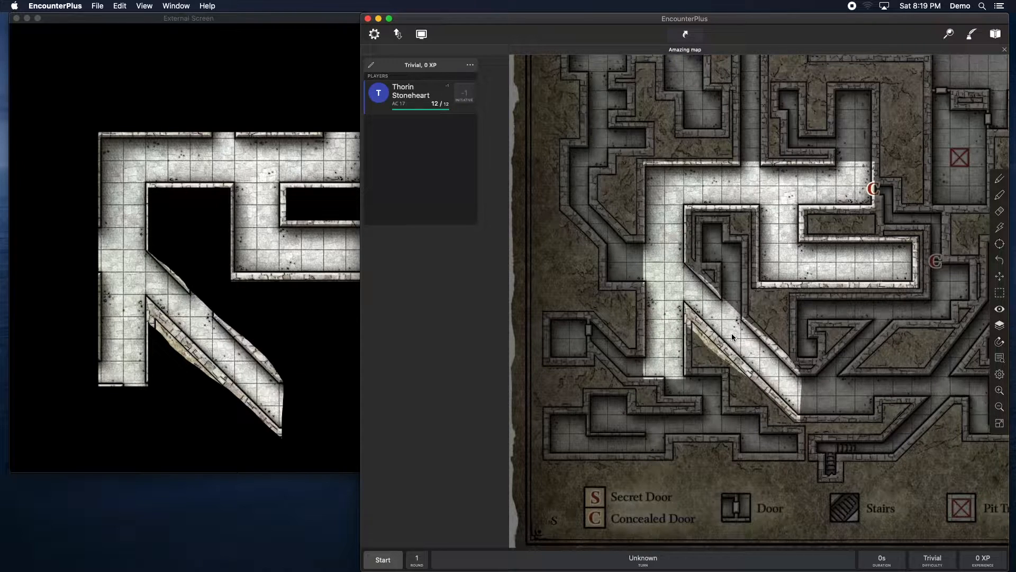
Step: Hide the diagonal corridor again with the fog hide option
{"action": "left_click", "coordinate": [998, 311]}
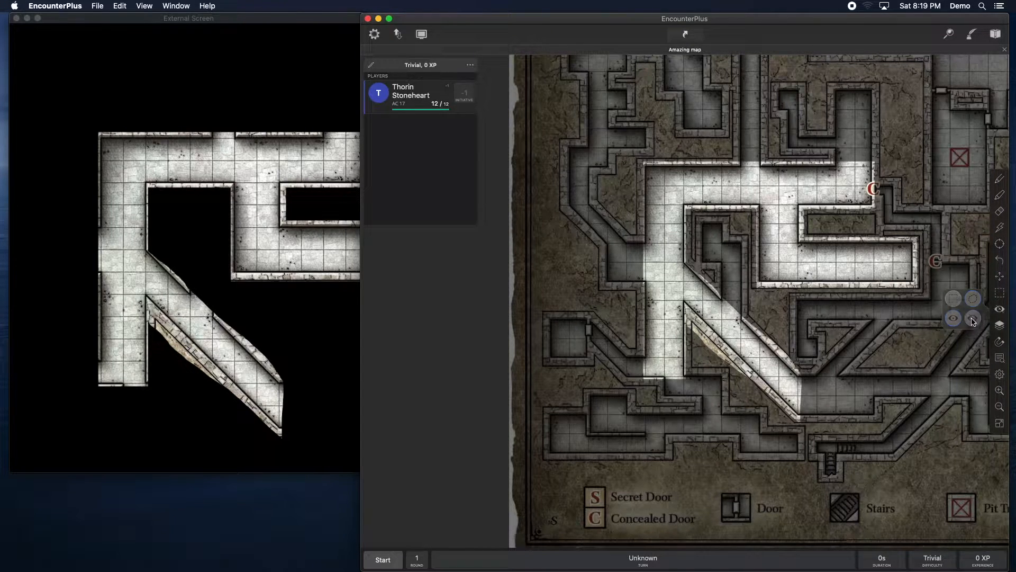
{"action": "left_click", "coordinate": [973, 319]}
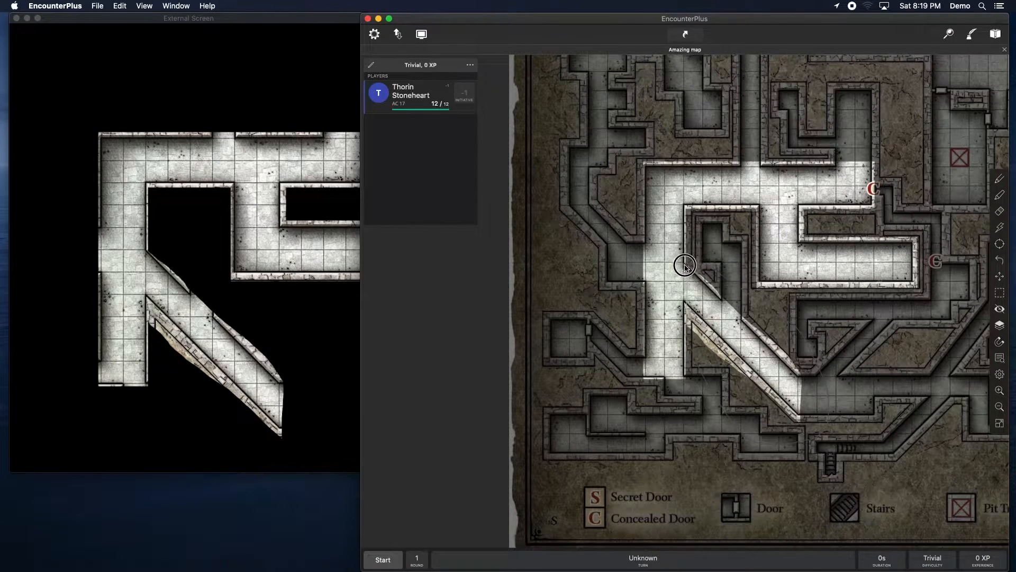
{"action": "left_click", "coordinate": [714, 301]}
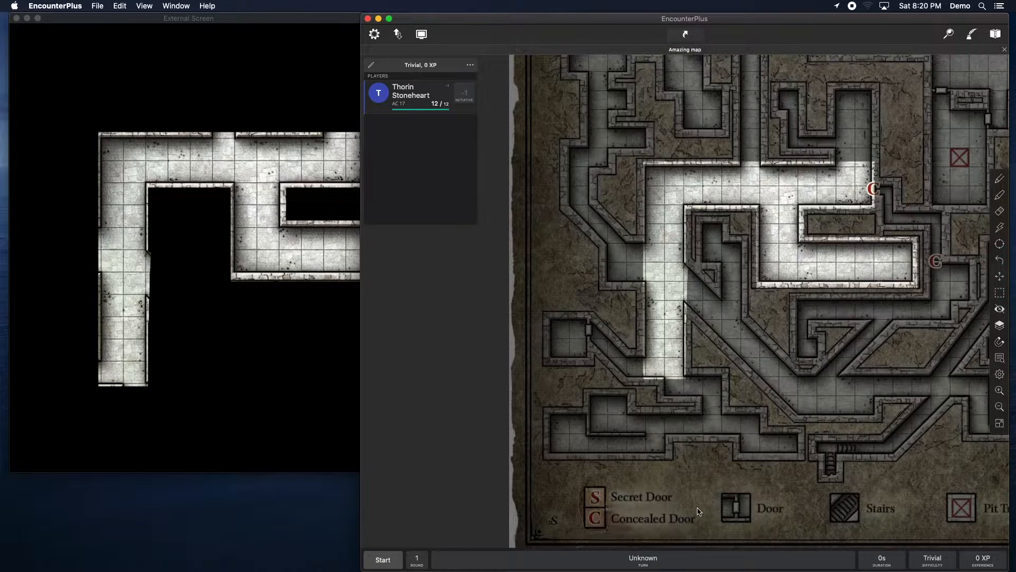
Step: Reveal a rectangle over the Door and Stairs legend area at the bottom of the map
{"action": "mouse_move", "coordinate": [713, 498]}
{"action": "left_mouse_down"}
{"action": "mouse_move", "coordinate": [752, 536]}
{"action": "mouse_move", "coordinate": [898, 534]}
{"action": "mouse_move", "coordinate": [881, 491]}
{"action": "mouse_move", "coordinate": [713, 494]}
{"action": "left_mouse_up"}
{"action": "left_click", "coordinate": [780, 517]}
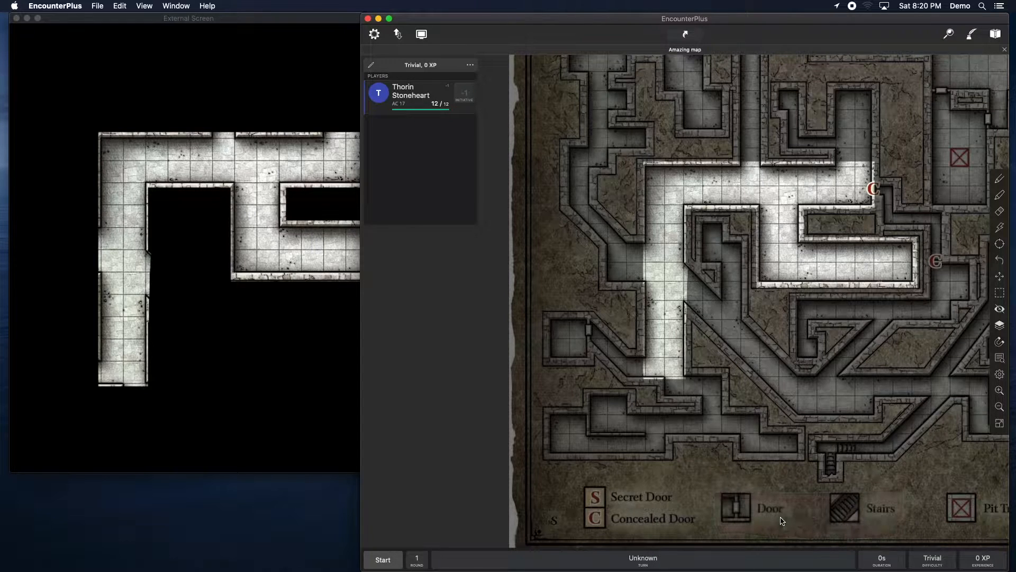
{"action": "left_click", "coordinate": [1000, 312]}
{"action": "left_click", "coordinate": [954, 317]}
{"action": "left_click", "coordinate": [997, 309]}
{"action": "left_click", "coordinate": [955, 297]}
{"action": "left_click_drag", "start_coordinate": [706, 475], "coordinate": [906, 537]}
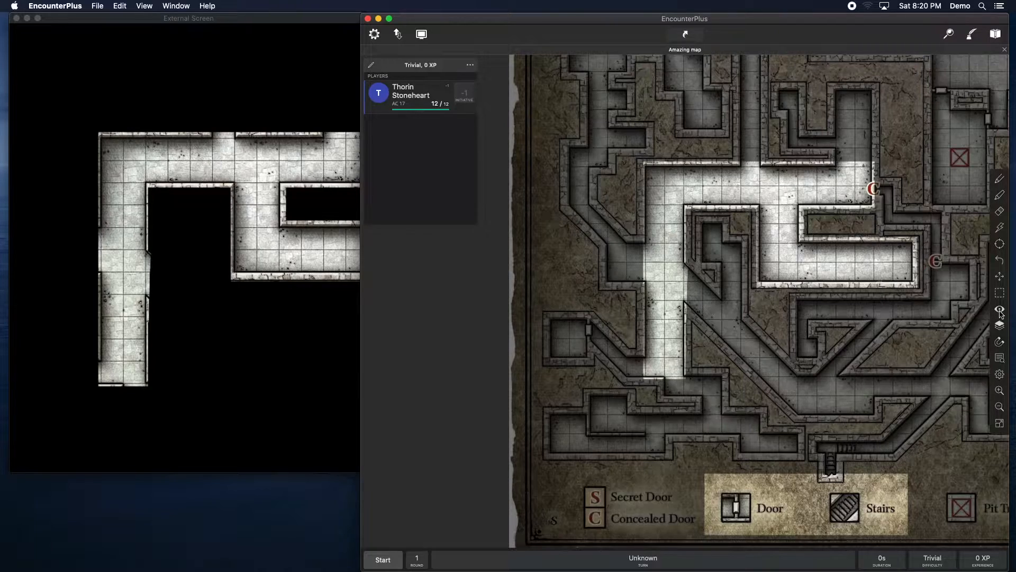
Step: Turn off Fog of War and turn on Line of Sight in the map's settings
{"action": "left_click", "coordinate": [999, 374]}
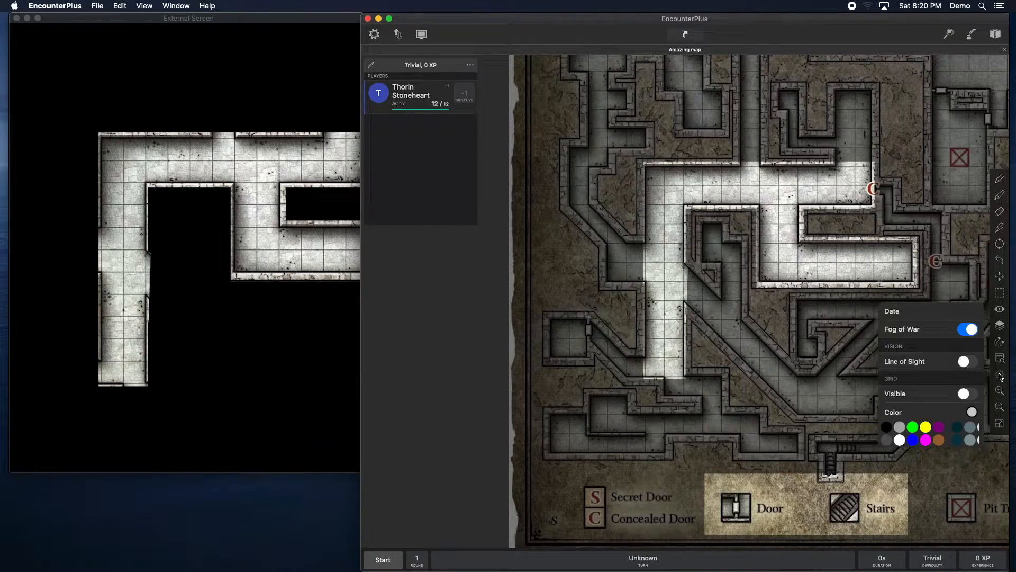
{"action": "left_click", "coordinate": [966, 315]}
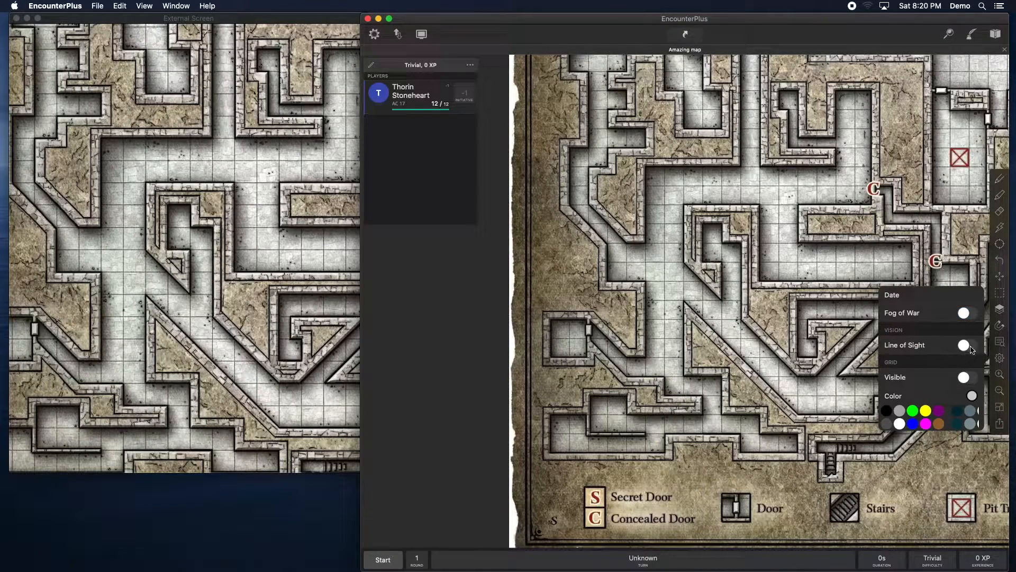
{"action": "left_click", "coordinate": [967, 346]}
{"action": "left_click", "coordinate": [821, 409]}
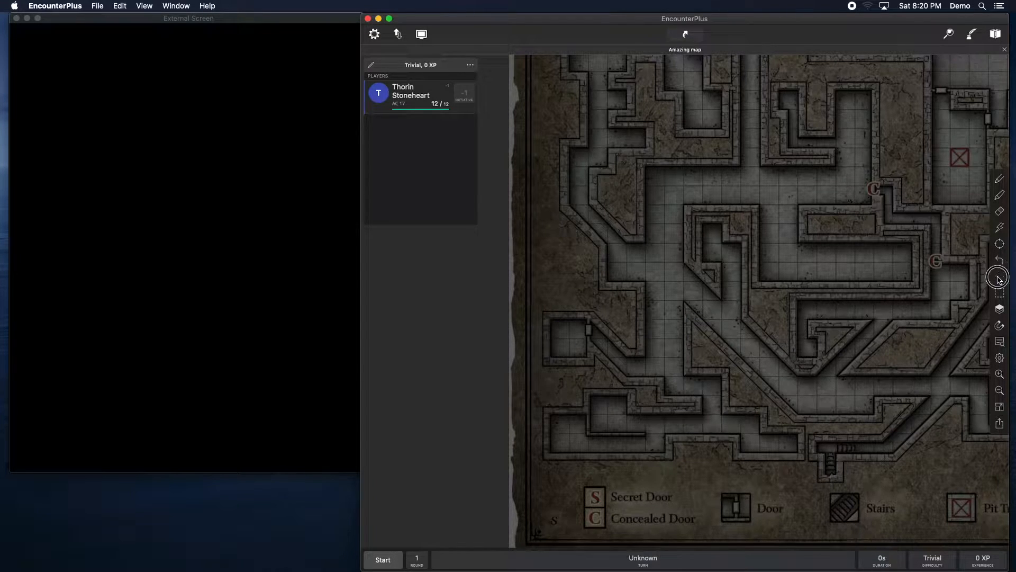
{"action": "scroll", "coordinate": [995, 288], "scroll_direction": "right", "scroll_amount": 5}
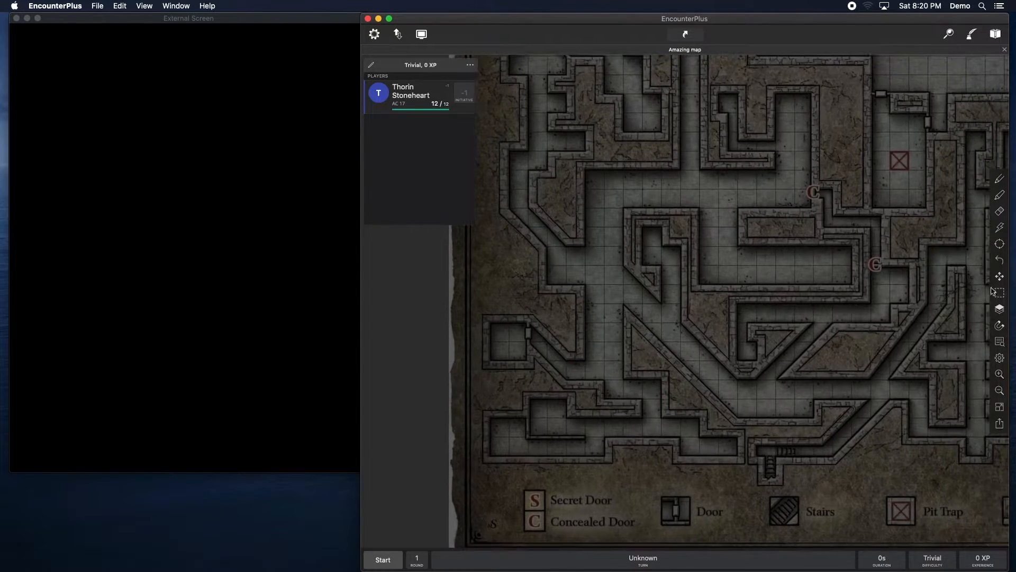
Step: Place the party token on the map in the corridor and move it a little further down
{"action": "scroll", "coordinate": [860, 332], "scroll_direction": "right", "scroll_amount": 5}
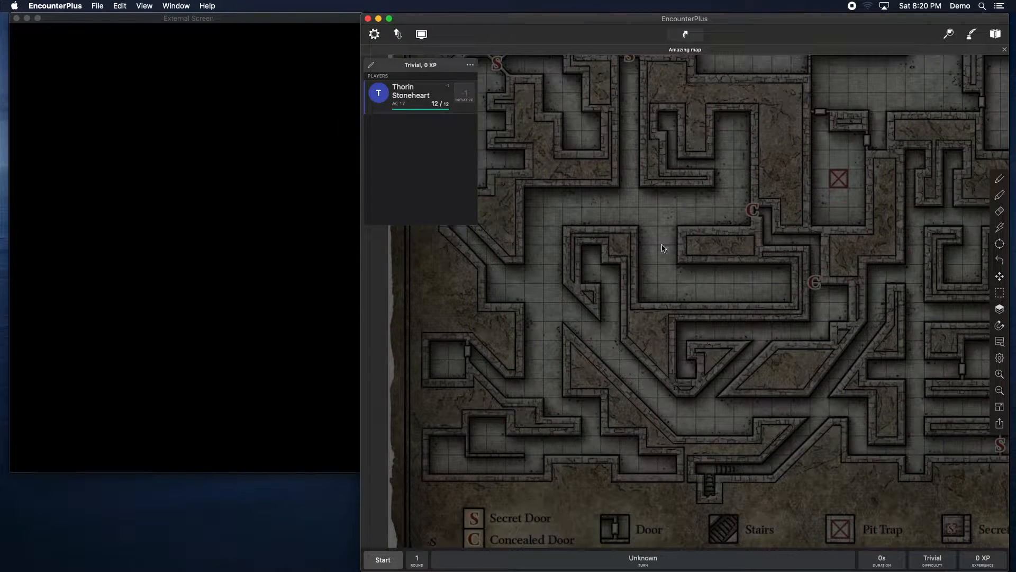
{"action": "right_click", "coordinate": [663, 281]}
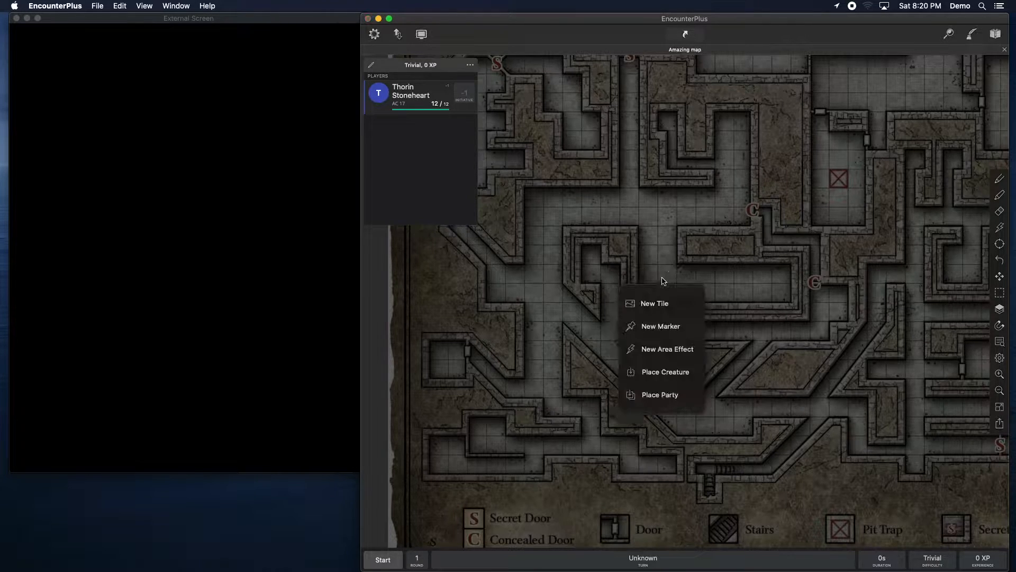
{"action": "left_click", "coordinate": [660, 400]}
{"action": "left_click_drag", "start_coordinate": [663, 279], "coordinate": [705, 322]}
{"action": "left_click_drag", "start_coordinate": [706, 358], "coordinate": [645, 331]}
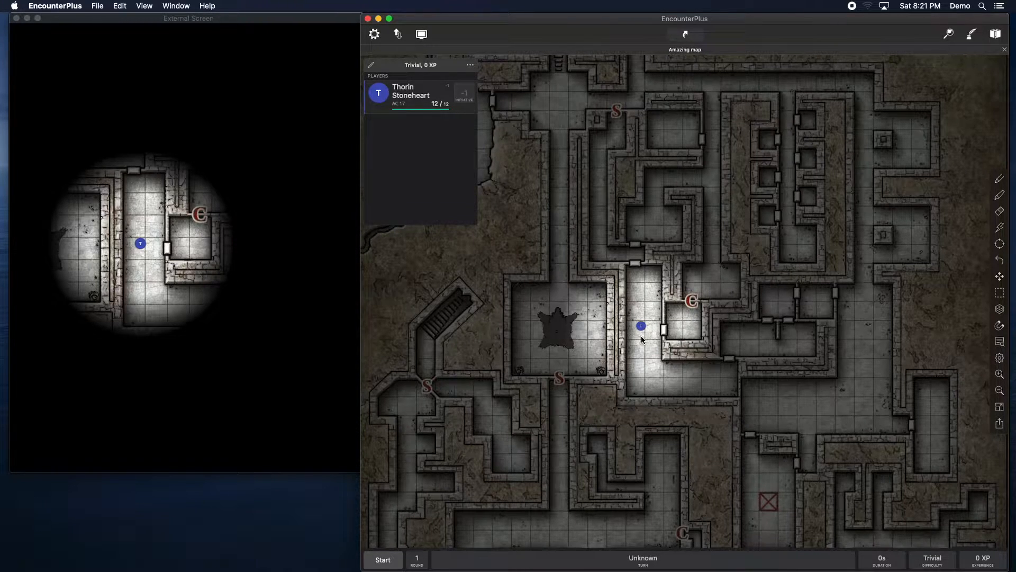
{"action": "left_click_drag", "start_coordinate": [643, 332], "coordinate": [648, 356]}
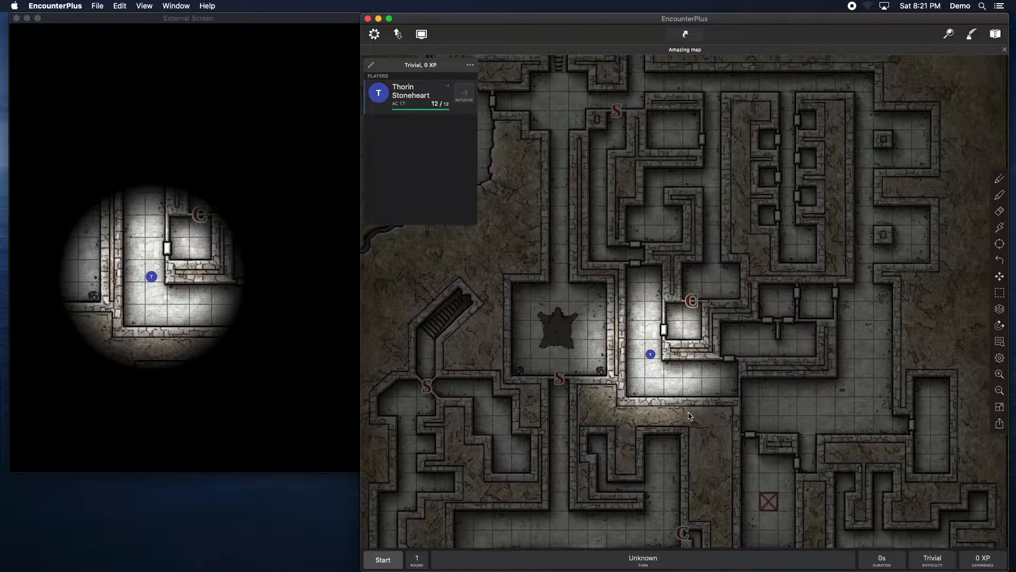
Step: Switch to the Floor layer and fill the L-shaped corridor around the token as floor
{"action": "left_click", "coordinate": [1000, 310]}
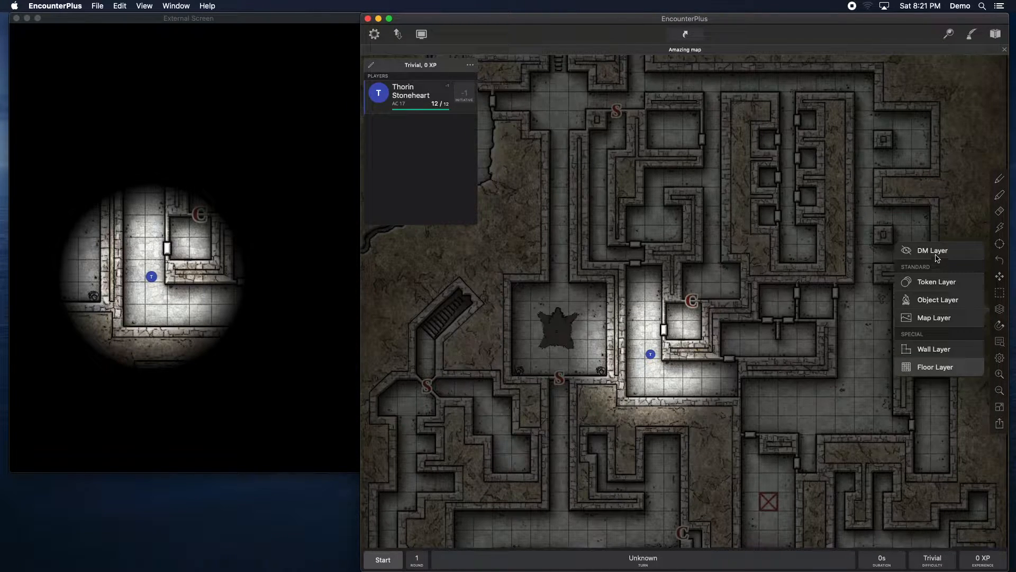
{"action": "left_click", "coordinate": [925, 368]}
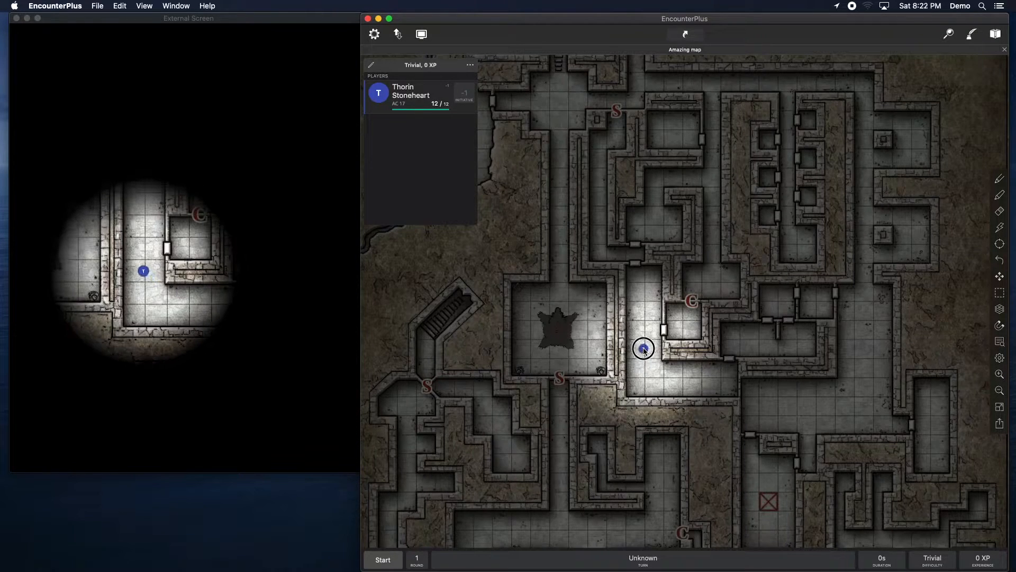
{"action": "left_click", "coordinate": [1003, 182]}
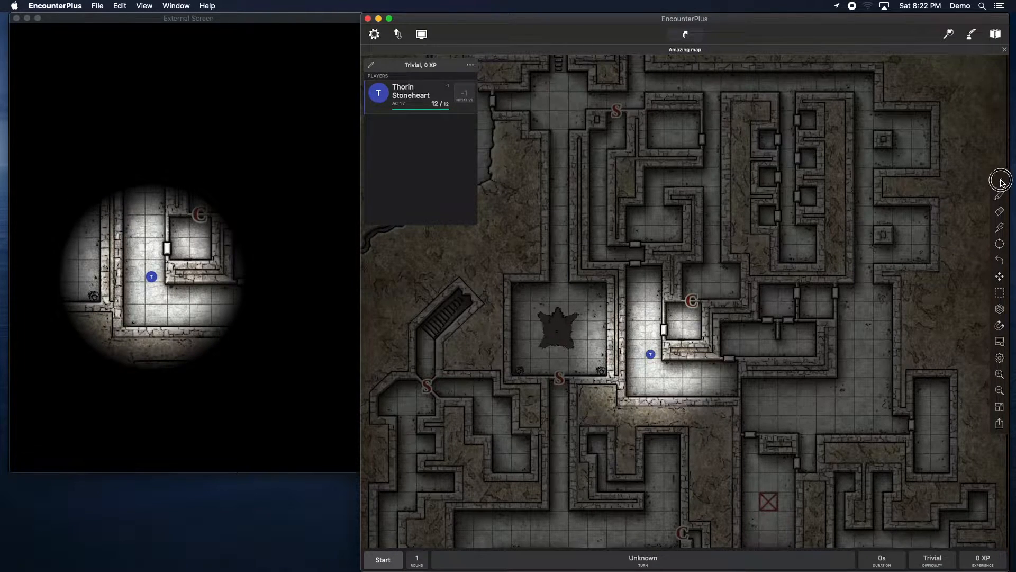
{"action": "left_click", "coordinate": [1002, 183]}
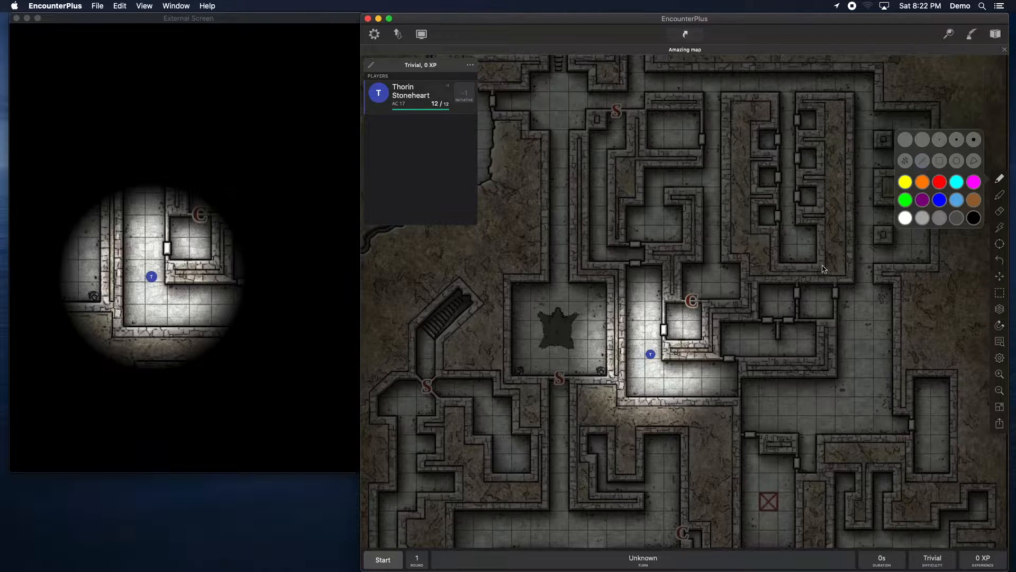
{"action": "left_click", "coordinate": [625, 299]}
{"action": "mouse_move", "coordinate": [622, 267]}
{"action": "left_mouse_down"}
{"action": "mouse_move", "coordinate": [621, 410]}
{"action": "mouse_move", "coordinate": [621, 401]}
{"action": "mouse_move", "coordinate": [739, 404]}
{"action": "mouse_move", "coordinate": [742, 362]}
{"action": "mouse_move", "coordinate": [666, 360]}
{"action": "mouse_move", "coordinate": [665, 261]}
{"action": "mouse_move", "coordinate": [621, 268]}
{"action": "left_mouse_up"}
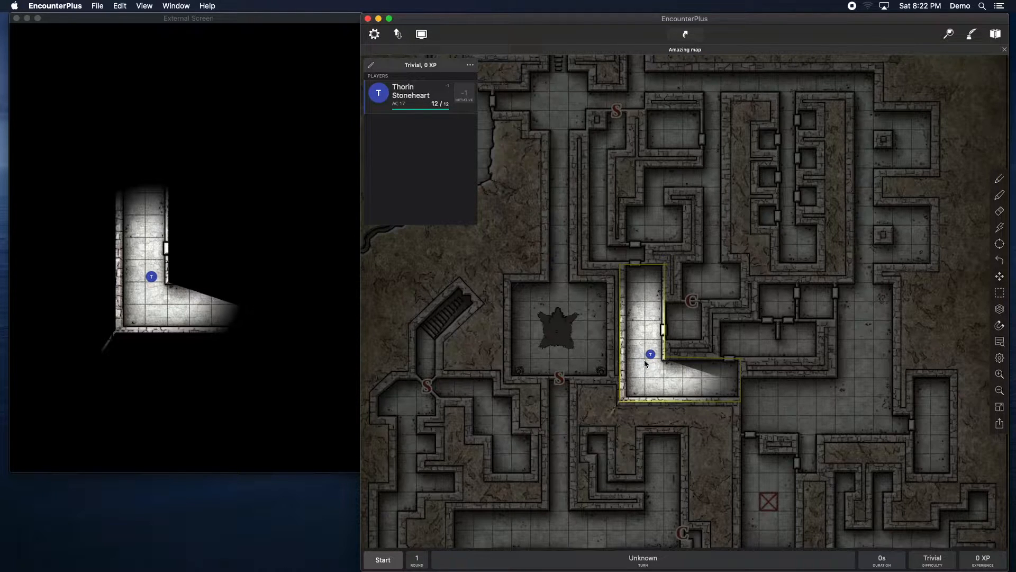
{"action": "mouse_move", "coordinate": [648, 349]}
{"action": "left_mouse_down"}
{"action": "mouse_move", "coordinate": [642, 273]}
{"action": "mouse_move", "coordinate": [667, 352]}
{"action": "mouse_move", "coordinate": [706, 347]}
{"action": "mouse_move", "coordinate": [676, 351]}
{"action": "mouse_move", "coordinate": [636, 316]}
{"action": "mouse_move", "coordinate": [635, 275]}
{"action": "mouse_move", "coordinate": [640, 357]}
{"action": "mouse_move", "coordinate": [628, 364]}
{"action": "mouse_move", "coordinate": [644, 354]}
{"action": "left_mouse_up"}
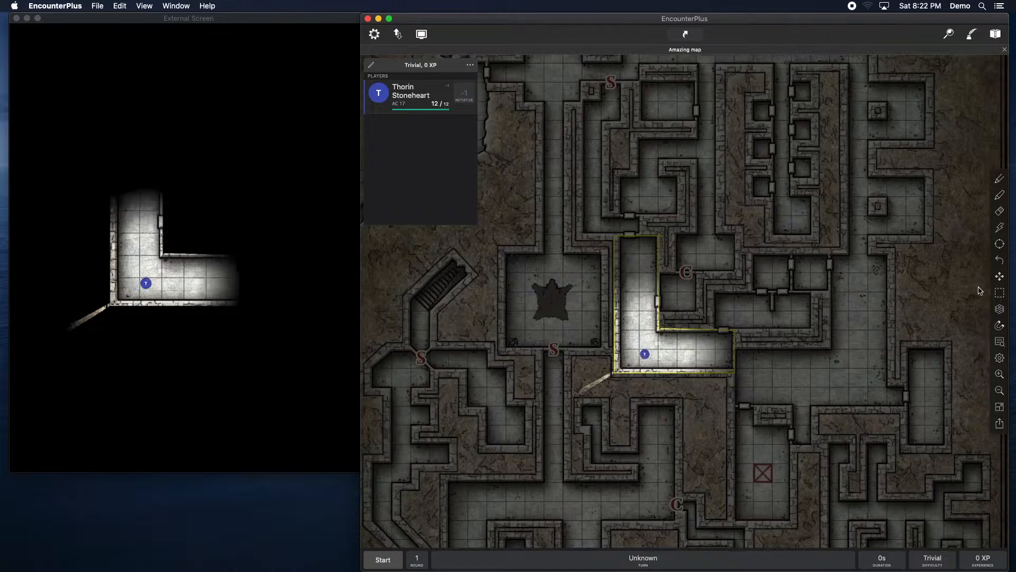
{"action": "left_click", "coordinate": [1000, 178]}
{"action": "left_click", "coordinate": [616, 371]}
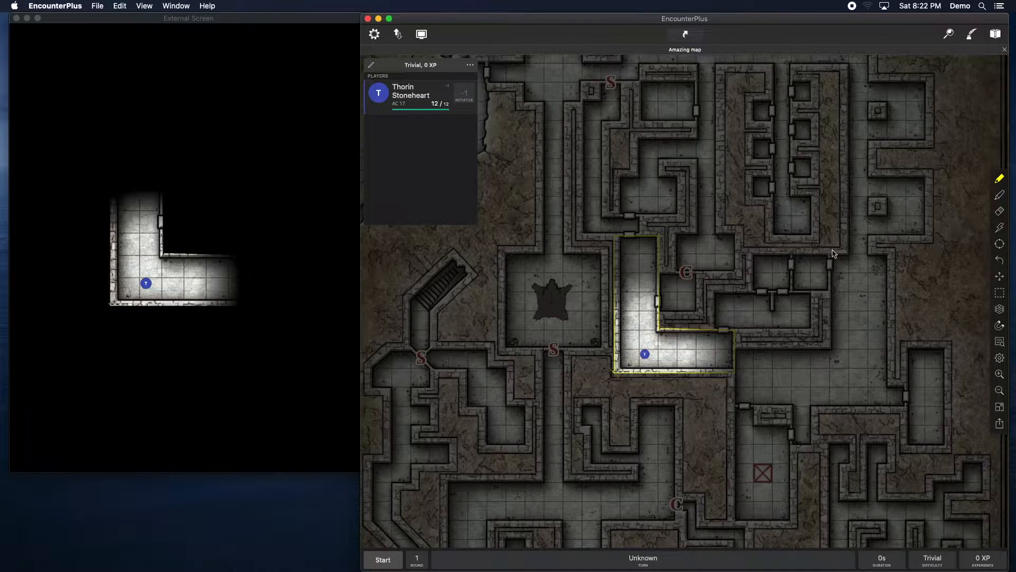
{"action": "left_click", "coordinate": [1000, 179]}
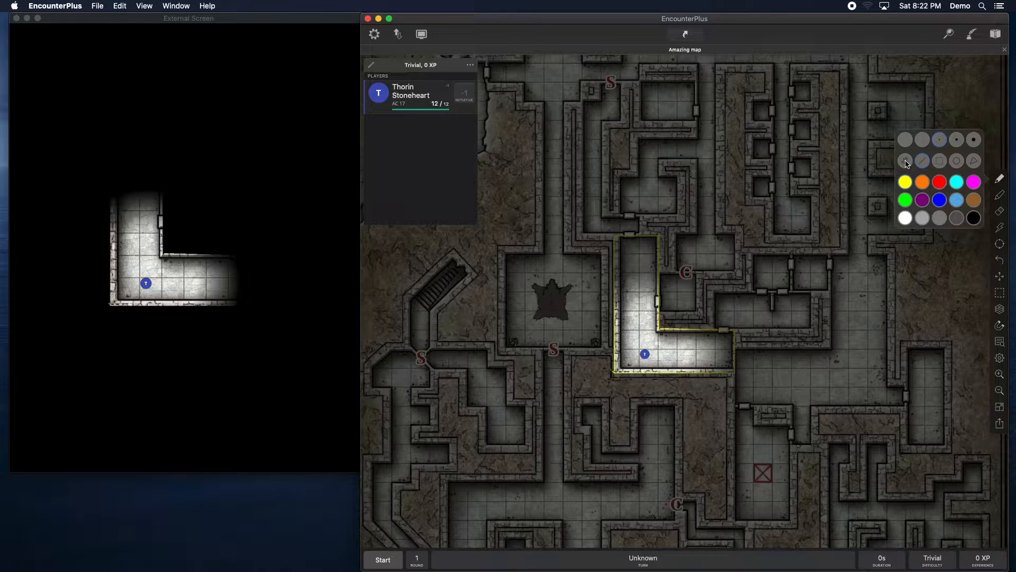
{"action": "left_click", "coordinate": [966, 288]}
{"action": "left_click_drag", "start_coordinate": [959, 288], "coordinate": [879, 246]}
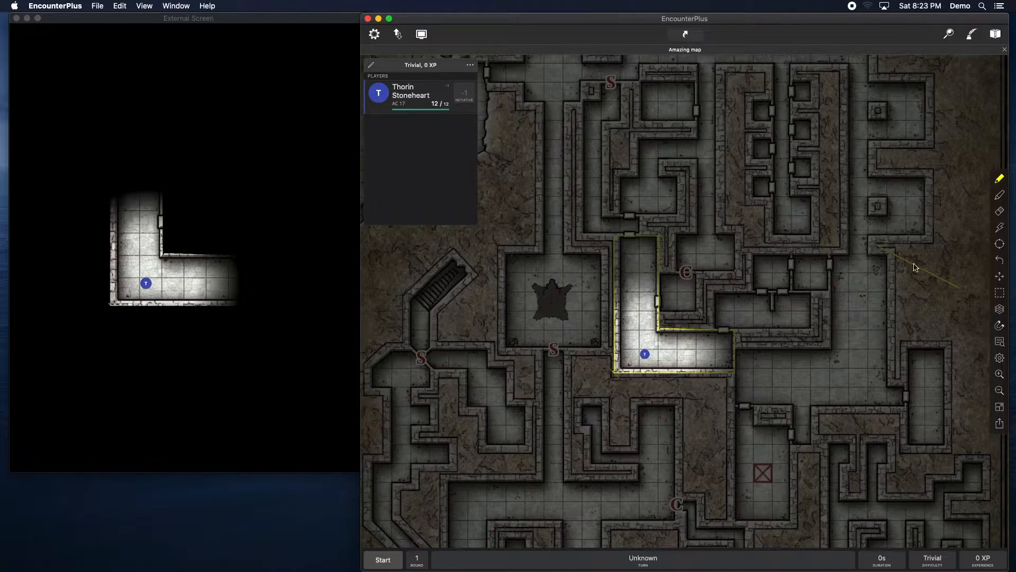
Step: Pan the map and fill the large T-shaped room east of the corridor as floor on the Floor layer
{"action": "left_click", "coordinate": [1000, 272]}
{"action": "left_click", "coordinate": [1000, 276]}
{"action": "left_click_drag", "start_coordinate": [890, 365], "coordinate": [789, 310]}
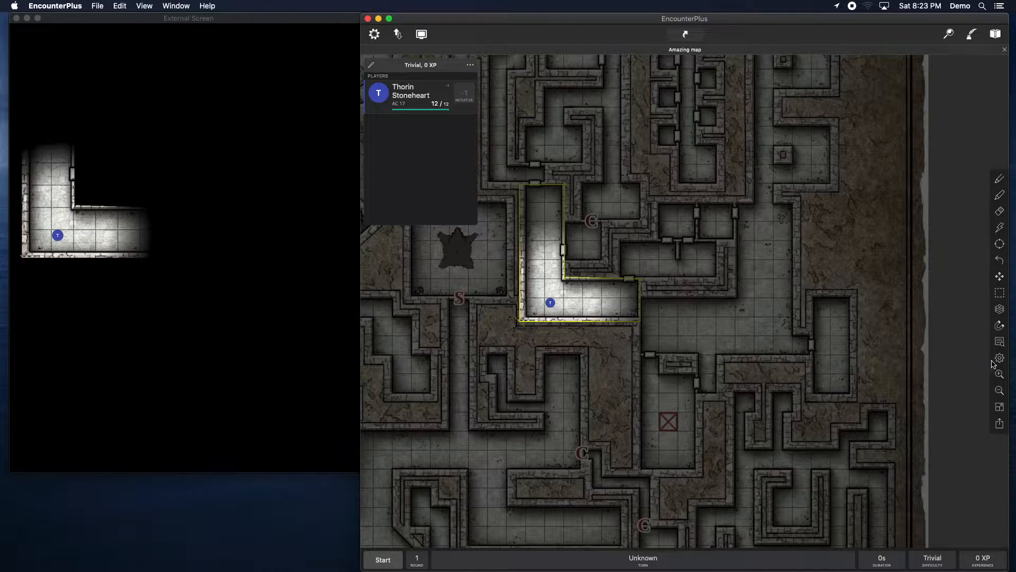
{"action": "left_click", "coordinate": [1001, 311]}
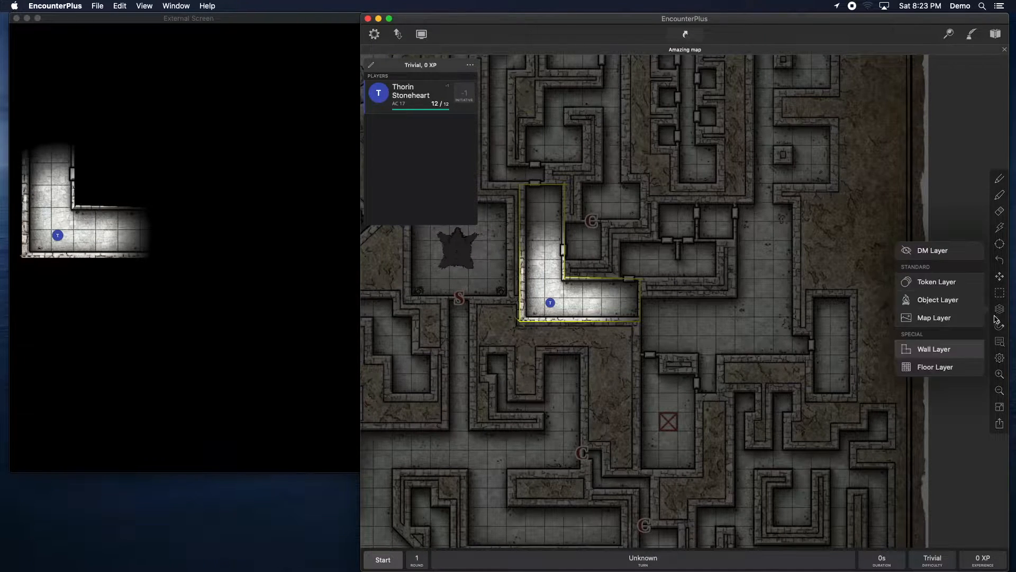
{"action": "left_click", "coordinate": [927, 370]}
{"action": "left_click", "coordinate": [1001, 180]}
{"action": "mouse_move", "coordinate": [652, 329]}
{"action": "left_mouse_down"}
{"action": "mouse_move", "coordinate": [650, 300]}
{"action": "mouse_move", "coordinate": [739, 303]}
{"action": "mouse_move", "coordinate": [672, 302]}
{"action": "mouse_move", "coordinate": [642, 340]}
{"action": "mouse_move", "coordinate": [667, 347]}
{"action": "mouse_move", "coordinate": [667, 325]}
{"action": "mouse_move", "coordinate": [669, 345]}
{"action": "mouse_move", "coordinate": [694, 342]}
{"action": "mouse_move", "coordinate": [701, 386]}
{"action": "mouse_move", "coordinate": [713, 390]}
{"action": "mouse_move", "coordinate": [709, 340]}
{"action": "mouse_move", "coordinate": [692, 320]}
{"action": "mouse_move", "coordinate": [735, 302]}
{"action": "mouse_move", "coordinate": [745, 283]}
{"action": "mouse_move", "coordinate": [738, 212]}
{"action": "mouse_move", "coordinate": [745, 302]}
{"action": "mouse_move", "coordinate": [740, 229]}
{"action": "mouse_move", "coordinate": [783, 208]}
{"action": "mouse_move", "coordinate": [792, 312]}
{"action": "mouse_move", "coordinate": [792, 204]}
{"action": "mouse_move", "coordinate": [796, 336]}
{"action": "mouse_move", "coordinate": [807, 354]}
{"action": "mouse_move", "coordinate": [743, 355]}
{"action": "mouse_move", "coordinate": [718, 316]}
{"action": "mouse_move", "coordinate": [777, 214]}
{"action": "mouse_move", "coordinate": [754, 269]}
{"action": "mouse_move", "coordinate": [790, 316]}
{"action": "mouse_move", "coordinate": [787, 281]}
{"action": "mouse_move", "coordinate": [794, 347]}
{"action": "mouse_move", "coordinate": [724, 339]}
{"action": "mouse_move", "coordinate": [764, 279]}
{"action": "mouse_move", "coordinate": [774, 317]}
{"action": "mouse_move", "coordinate": [778, 279]}
{"action": "mouse_move", "coordinate": [733, 330]}
{"action": "mouse_move", "coordinate": [780, 343]}
{"action": "left_mouse_up"}
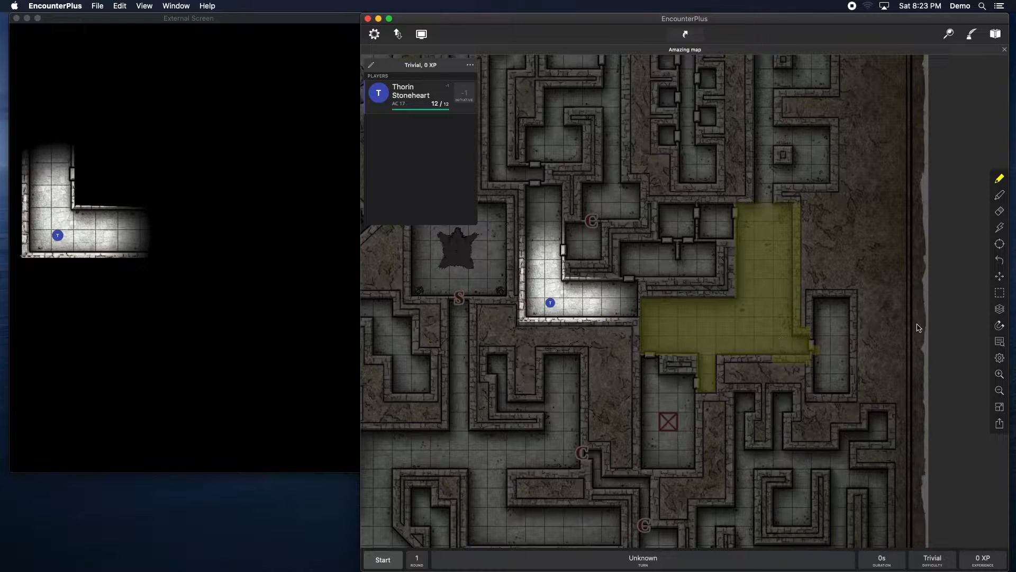
Step: Run the Walls Generator with a 7 px wall offset and Continuous switched off to generate walls
{"action": "left_click", "coordinate": [1001, 212]}
{"action": "left_click", "coordinate": [1000, 360]}
{"action": "scroll", "coordinate": [927, 371], "scroll_direction": "down", "scroll_amount": 5}
{"action": "left_click", "coordinate": [928, 379]}
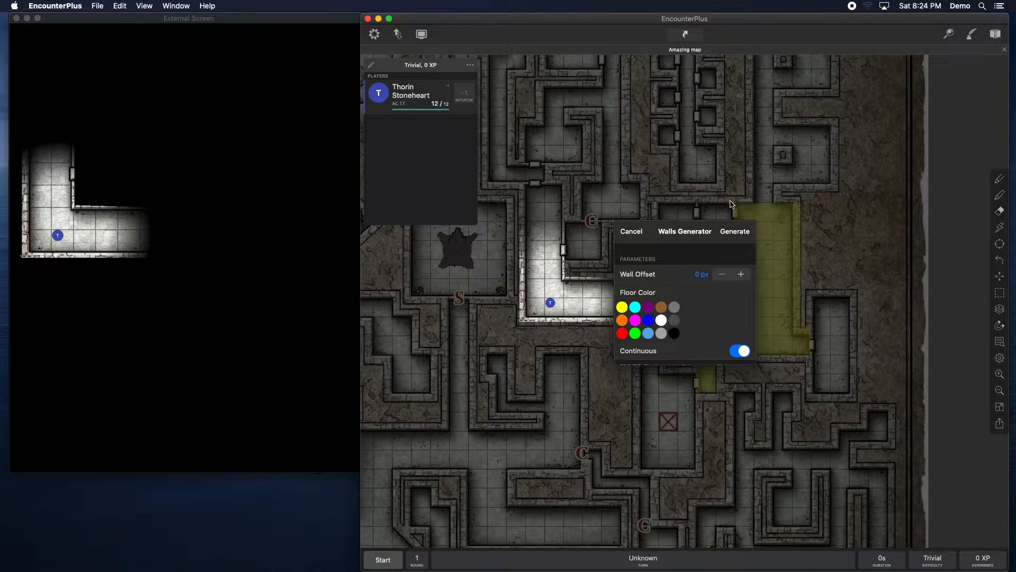
{"action": "left_click", "coordinate": [741, 275]}
{"action": "scroll", "coordinate": [696, 304], "scroll_direction": "down", "scroll_amount": 1}
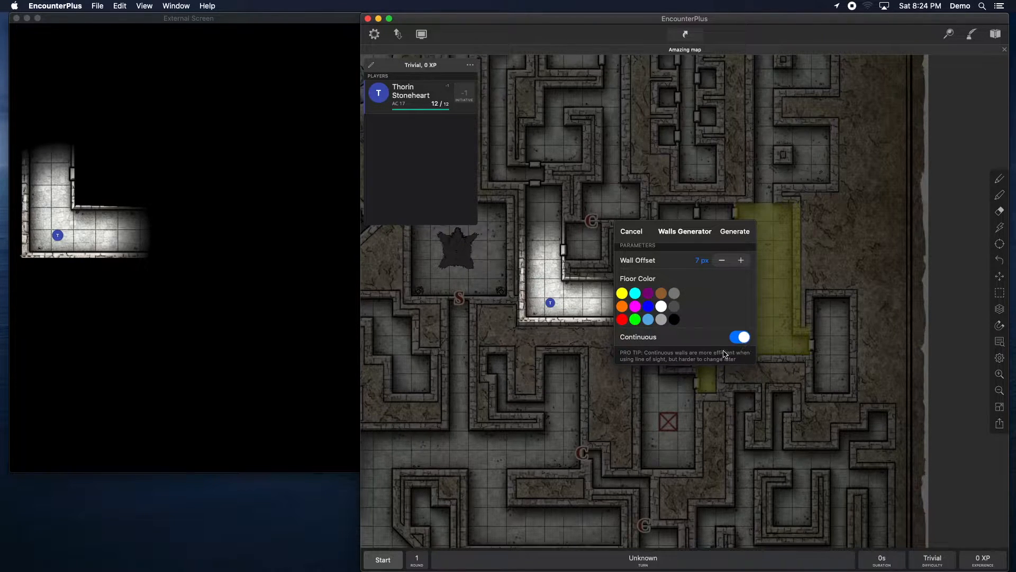
{"action": "left_click", "coordinate": [734, 339]}
{"action": "left_click", "coordinate": [737, 233]}
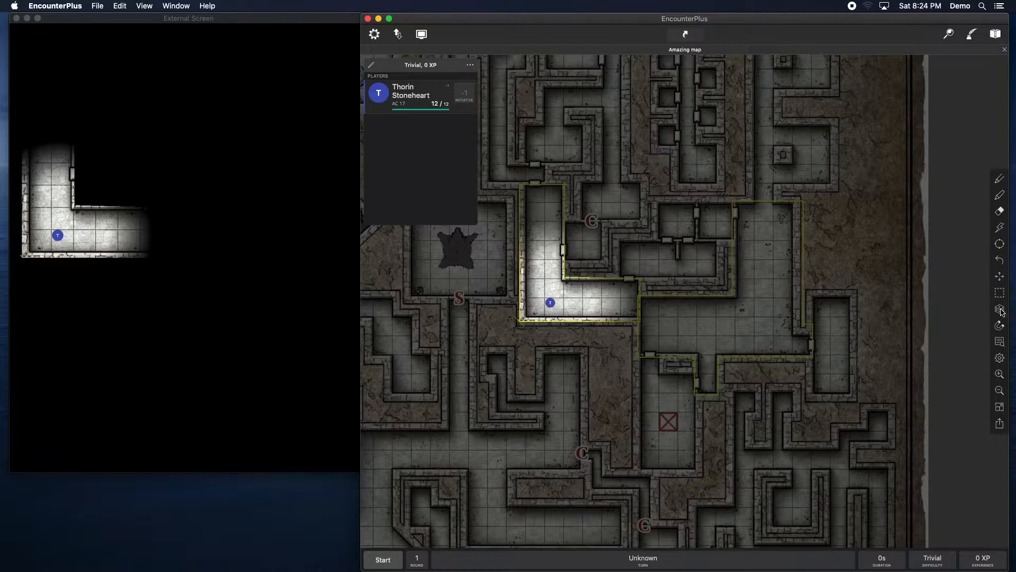
Step: Move the party token into the newly walled room and reposition it within the room
{"action": "left_click", "coordinate": [1000, 355]}
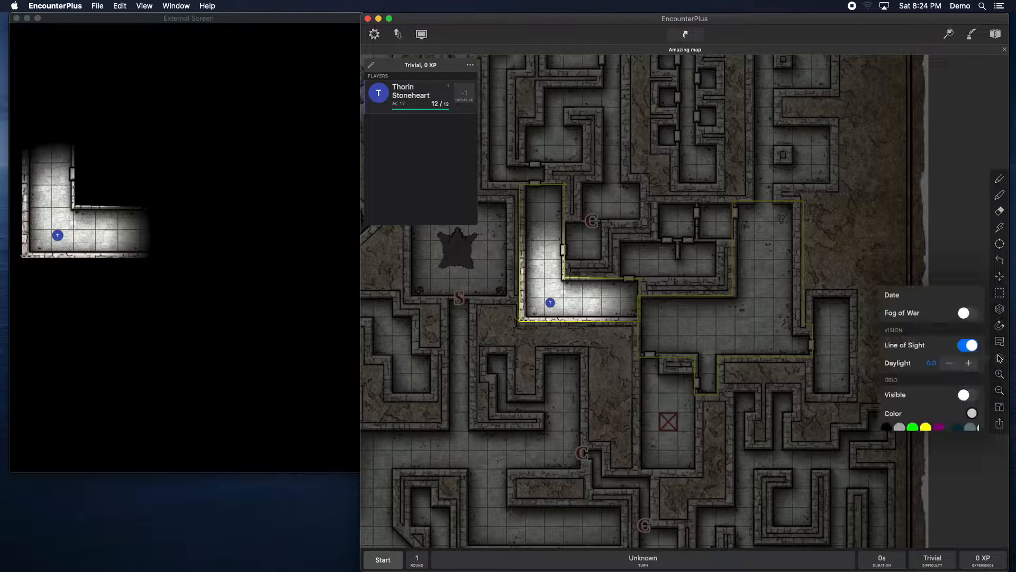
{"action": "left_click_drag", "start_coordinate": [554, 307], "coordinate": [750, 333]}
{"action": "left_click", "coordinate": [998, 358]}
{"action": "scroll", "coordinate": [913, 413], "scroll_direction": "down", "scroll_amount": 10}
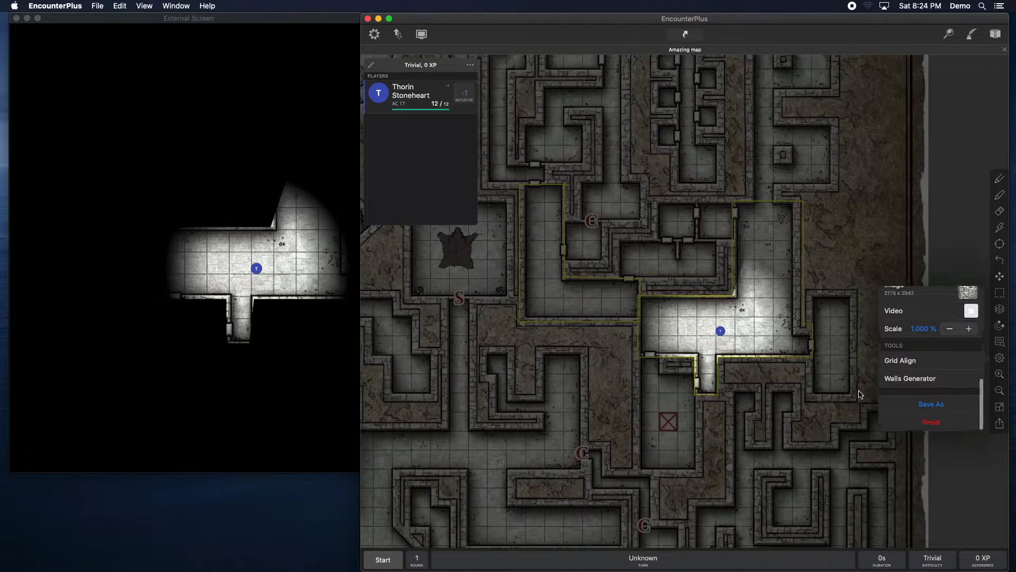
{"action": "left_click_drag", "start_coordinate": [718, 336], "coordinate": [674, 320]}
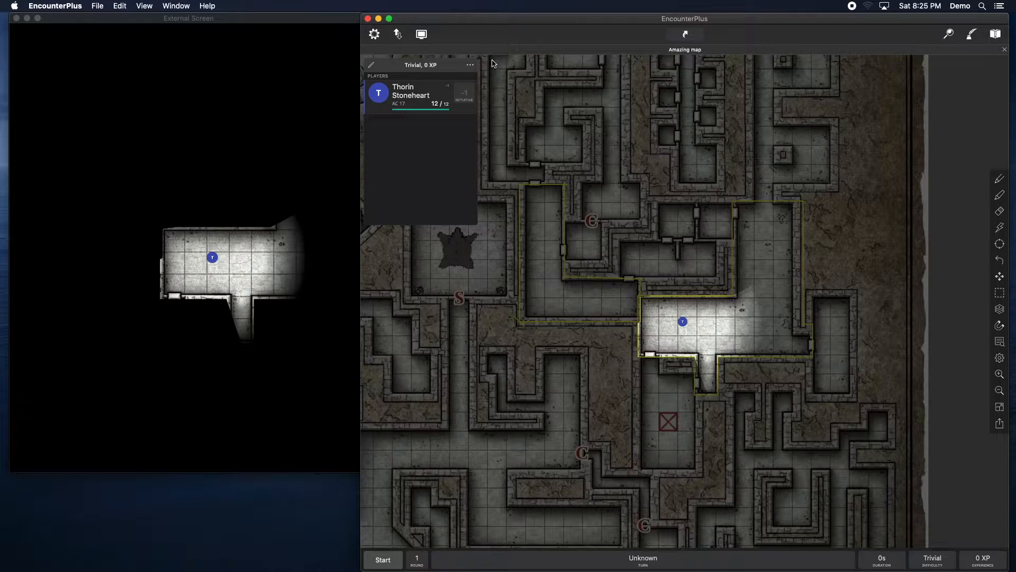
Step: Insert the player character Dusey into the encounter and onto the map
{"action": "left_click", "coordinate": [470, 67]}
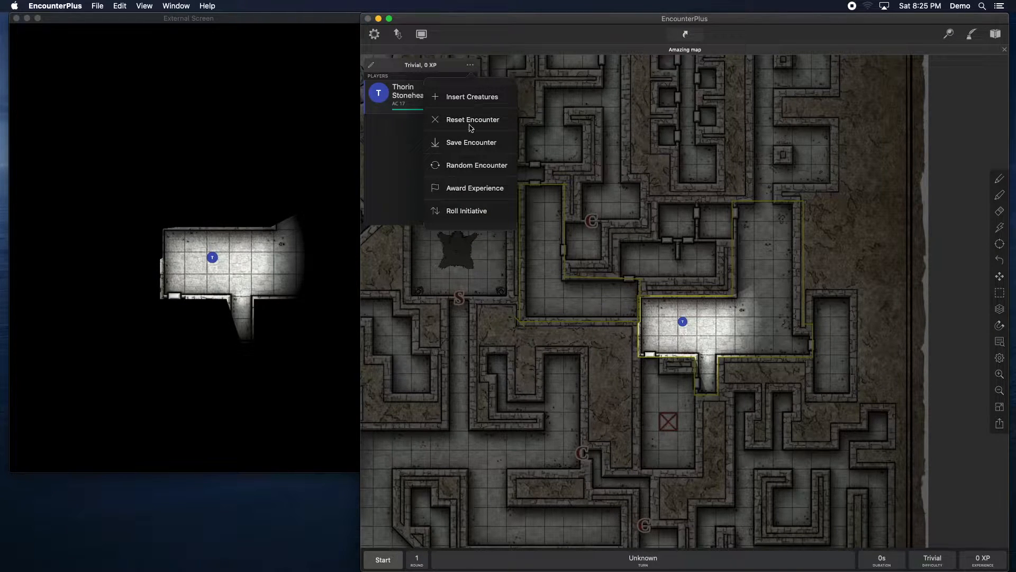
{"action": "left_click", "coordinate": [476, 97]}
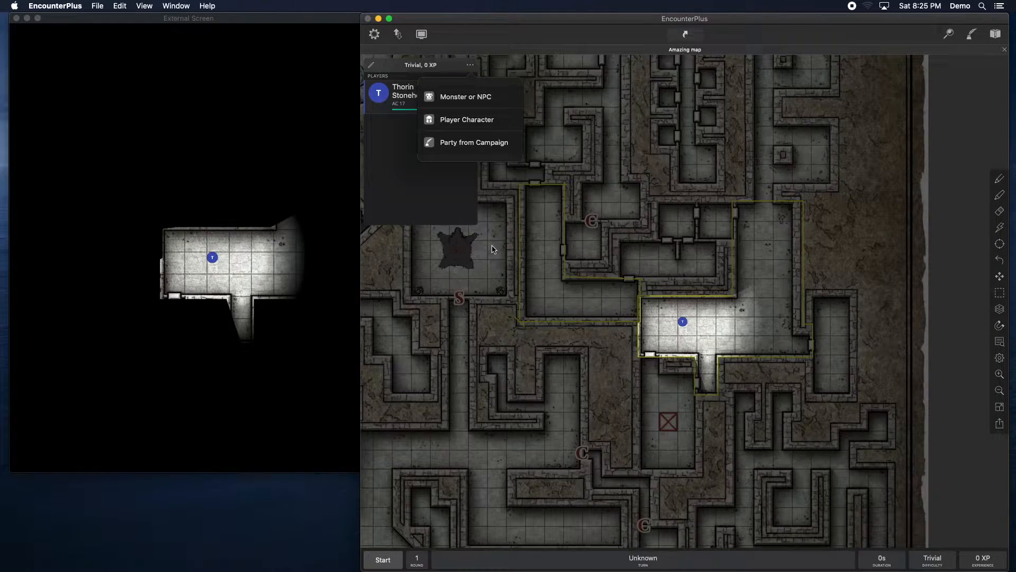
{"action": "left_click", "coordinate": [465, 121]}
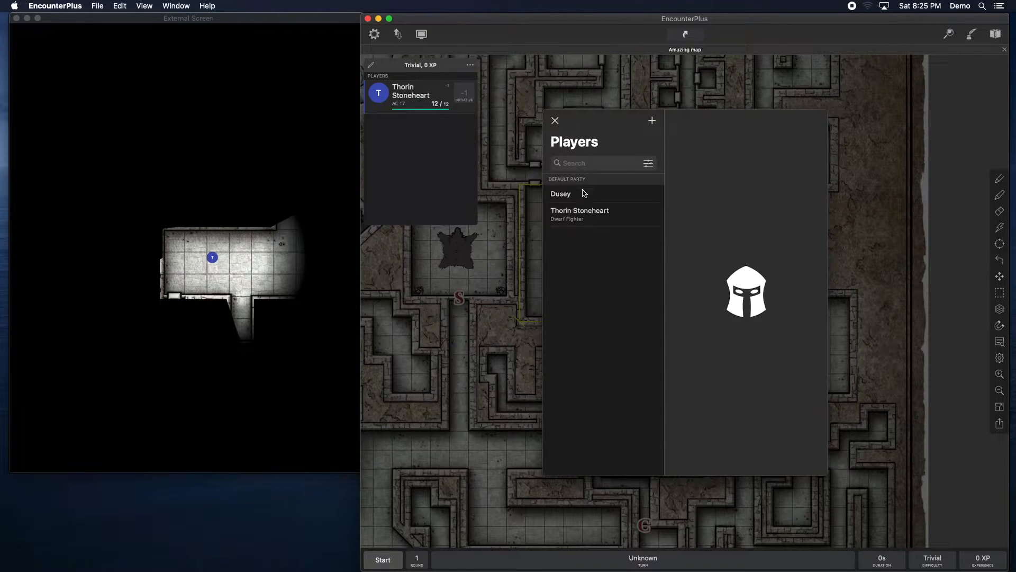
{"action": "left_click", "coordinate": [571, 194]}
{"action": "left_click", "coordinate": [792, 120]}
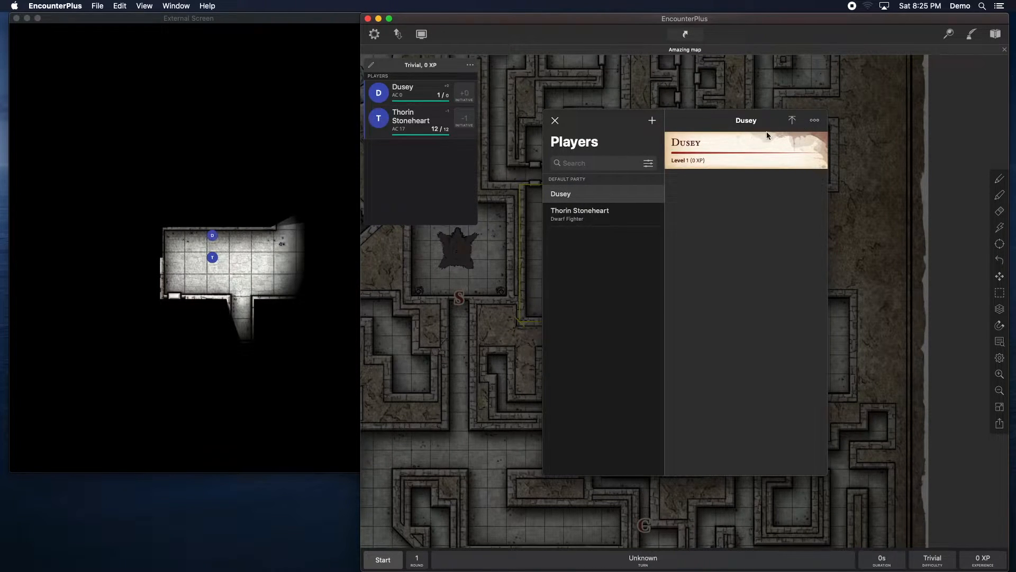
{"action": "left_click", "coordinate": [555, 121]}
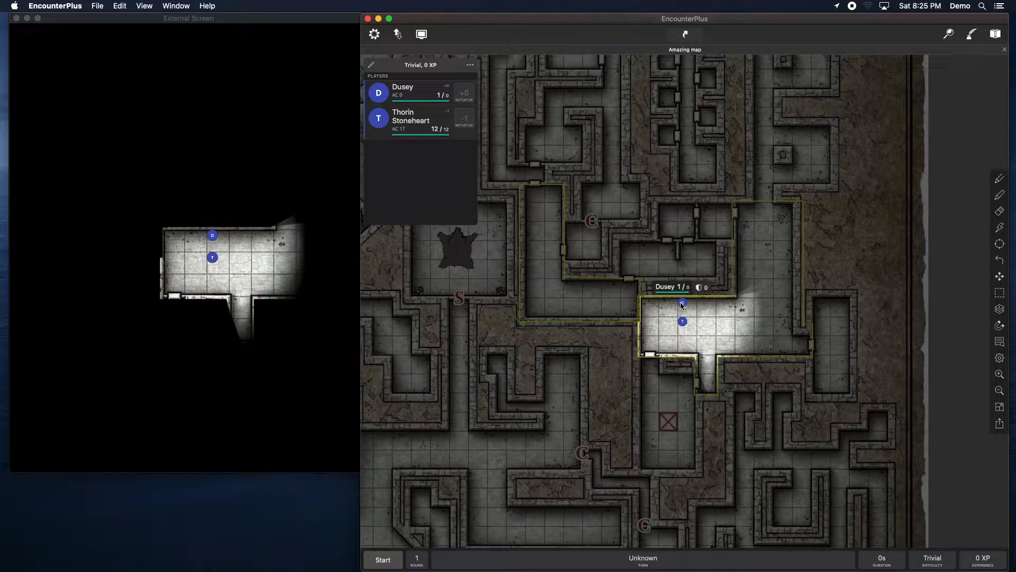
Step: Move Dusey's token beside Thorin and move both party tokens east within the room
{"action": "left_click_drag", "start_coordinate": [681, 305], "coordinate": [664, 321]}
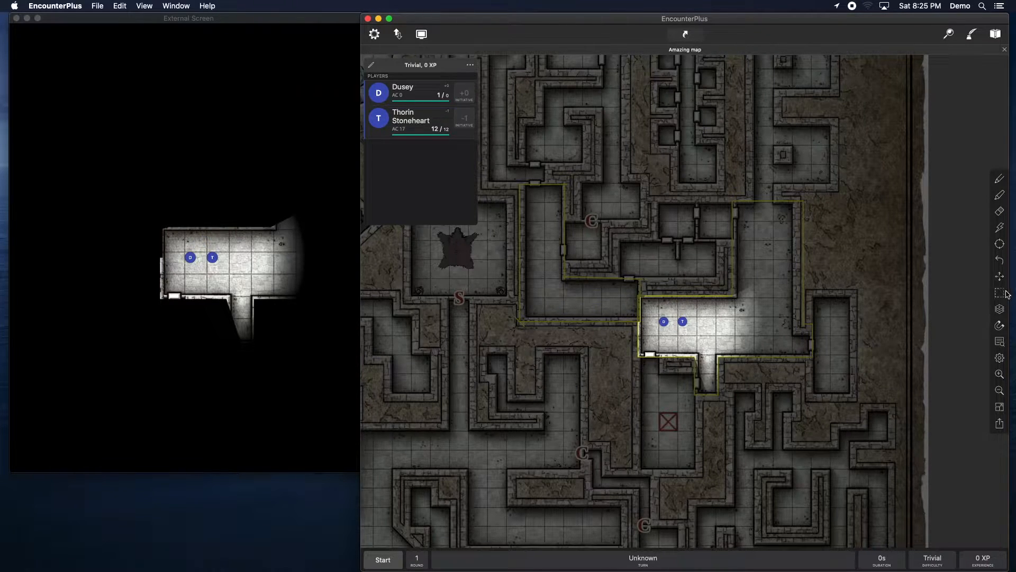
{"action": "left_click", "coordinate": [683, 323]}
{"action": "left_click_drag", "start_coordinate": [684, 324], "coordinate": [741, 331]}
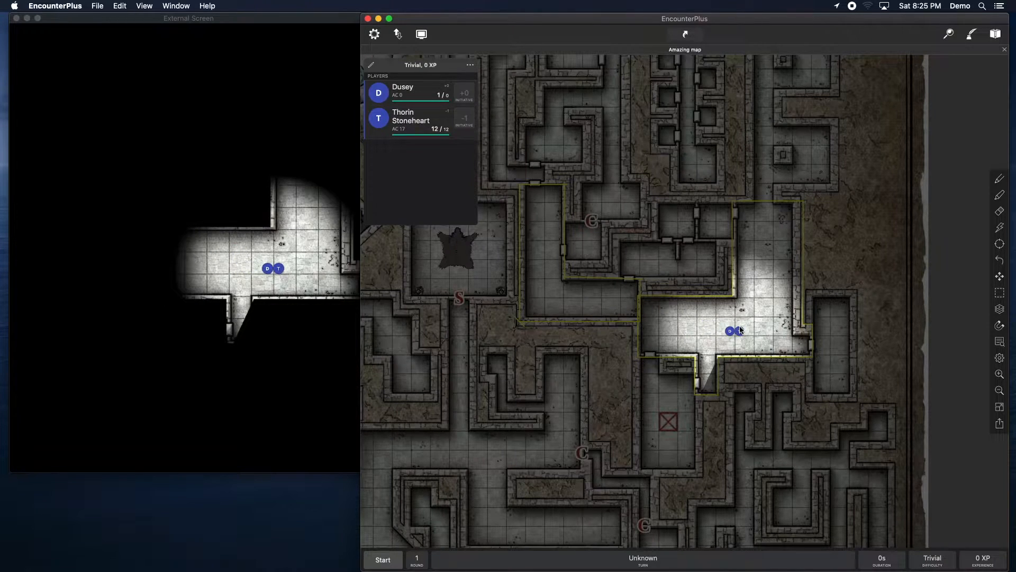
Step: Inspect the Party Movement Mode options in the app settings
{"action": "left_click", "coordinate": [375, 35]}
{"action": "scroll", "coordinate": [670, 337], "scroll_direction": "down", "scroll_amount": 10}
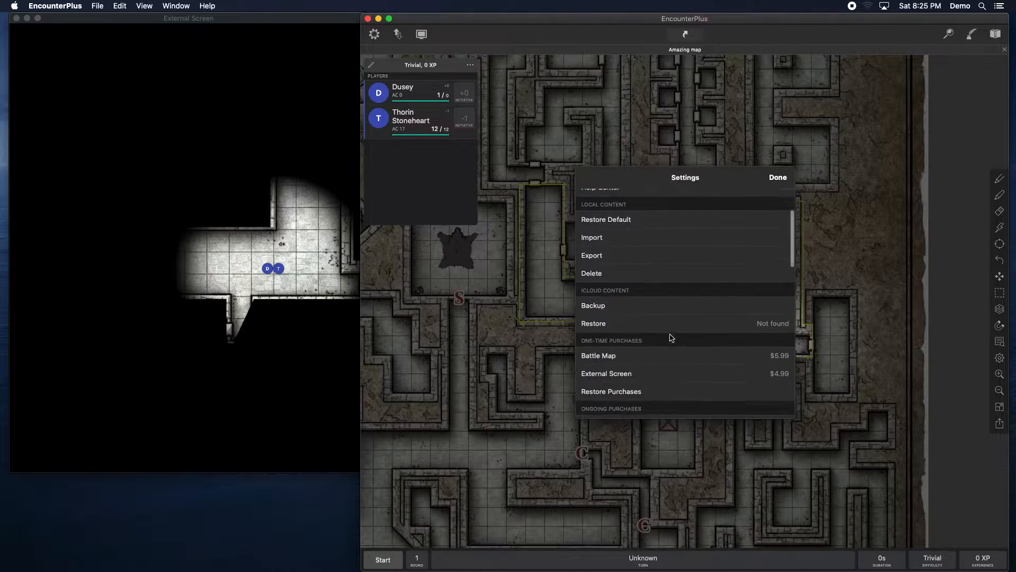
{"action": "scroll", "coordinate": [669, 337], "scroll_direction": "down", "scroll_amount": 1}
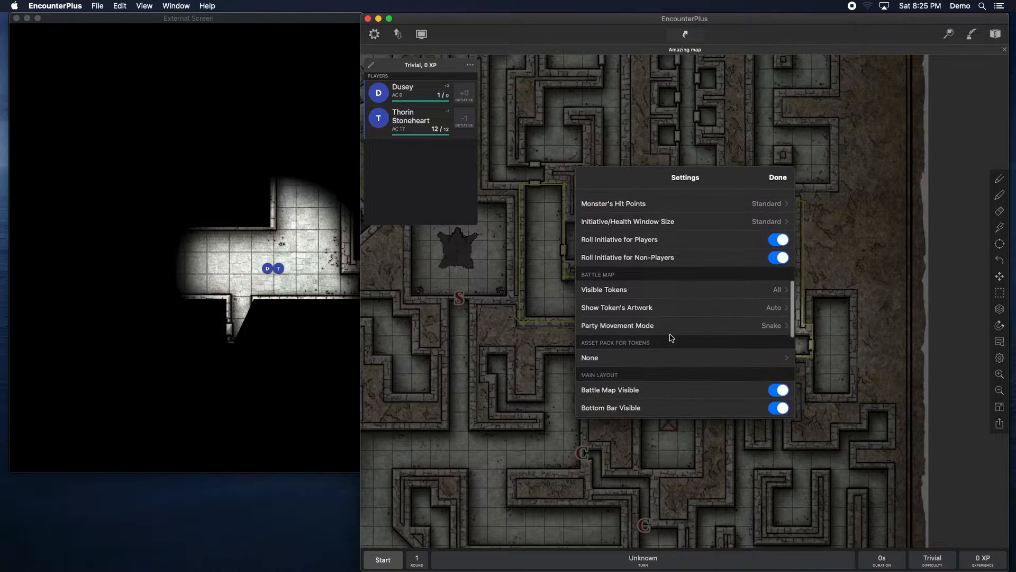
{"action": "left_click", "coordinate": [771, 324]}
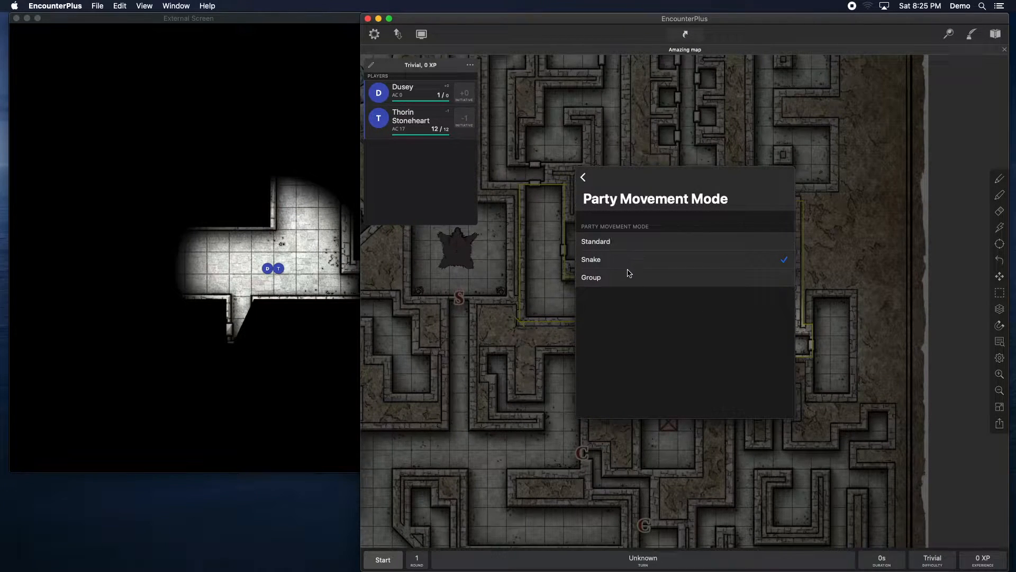
{"action": "left_click", "coordinate": [584, 176]}
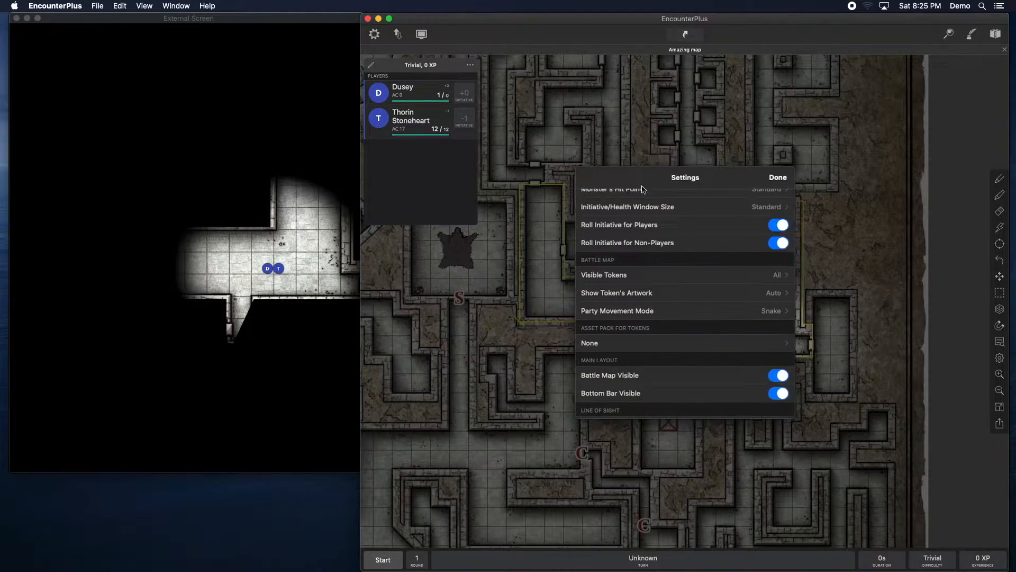
{"action": "left_click", "coordinate": [785, 179]}
Step: Switch to the Floor layer and move the party tokens back west into the corridor
{"action": "left_click_drag", "start_coordinate": [739, 332], "coordinate": [777, 322]}
{"action": "left_click", "coordinate": [1001, 310]}
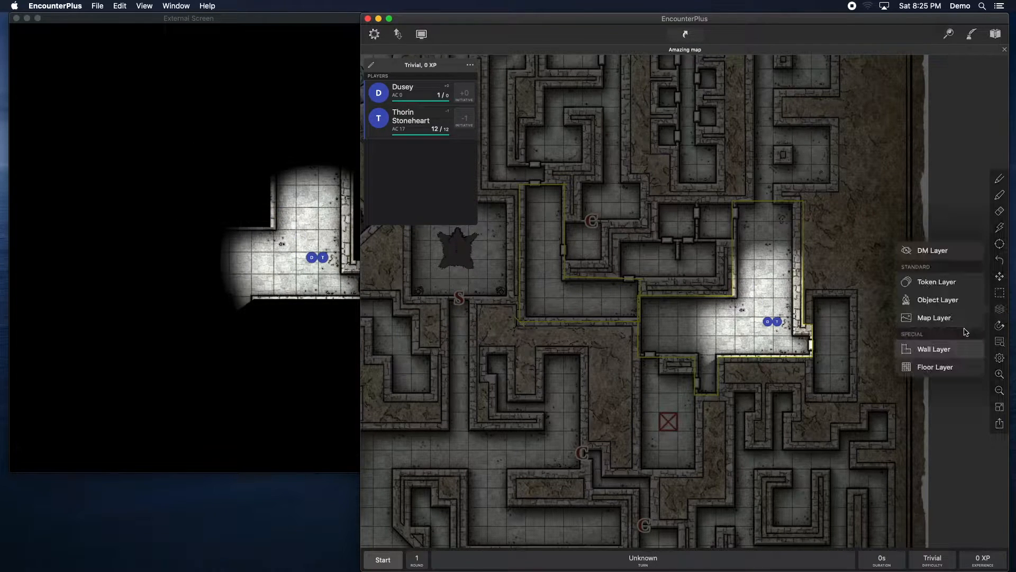
{"action": "left_click", "coordinate": [935, 368]}
{"action": "left_click_drag", "start_coordinate": [776, 322], "coordinate": [576, 290]}
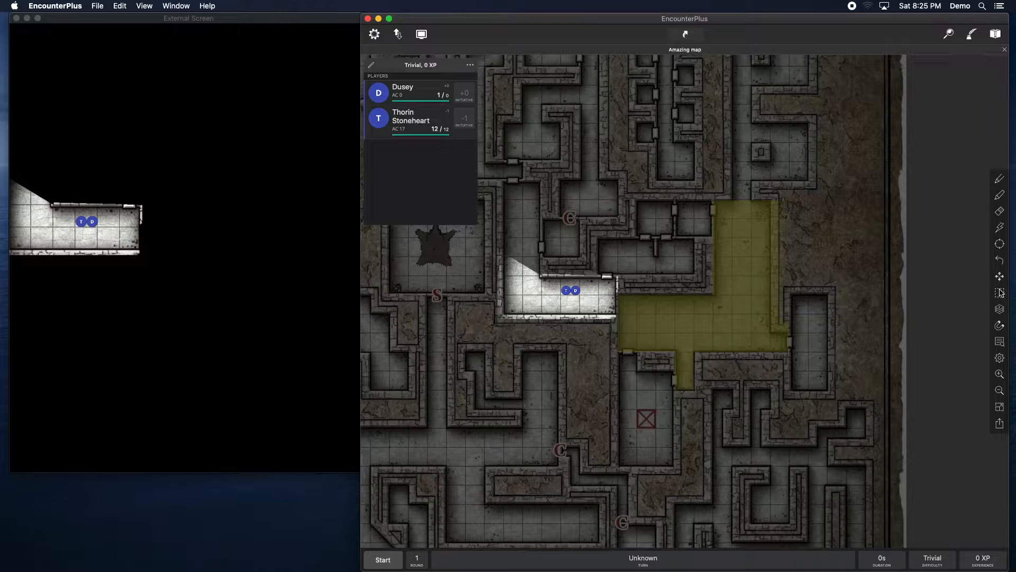
Step: Move Thorin and then Dusey east into the highlighted room, placing the two tokens together
{"action": "left_click_drag", "start_coordinate": [566, 290], "coordinate": [699, 318]}
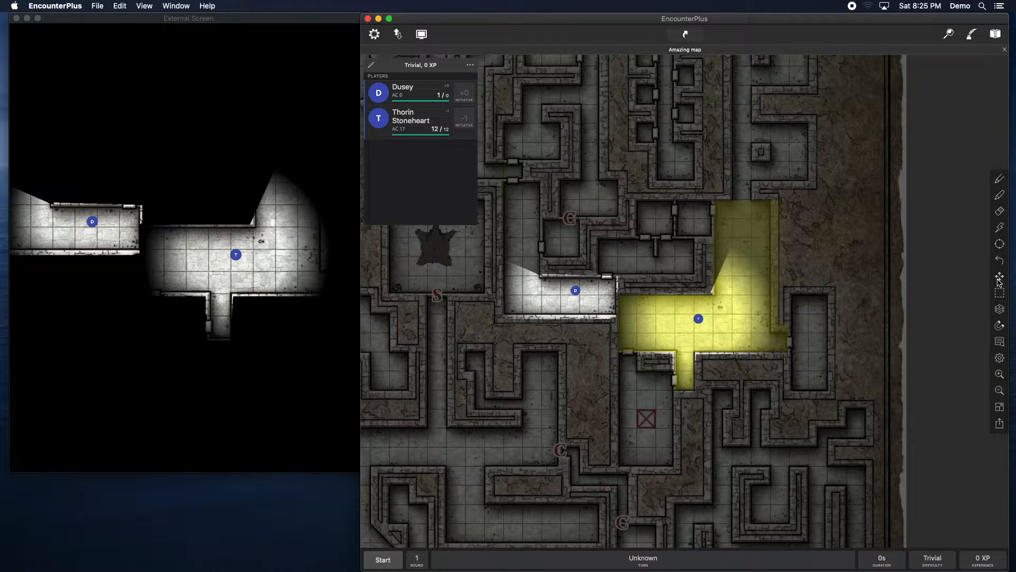
{"action": "left_click", "coordinate": [999, 280]}
{"action": "left_click_drag", "start_coordinate": [576, 290], "coordinate": [746, 325]}
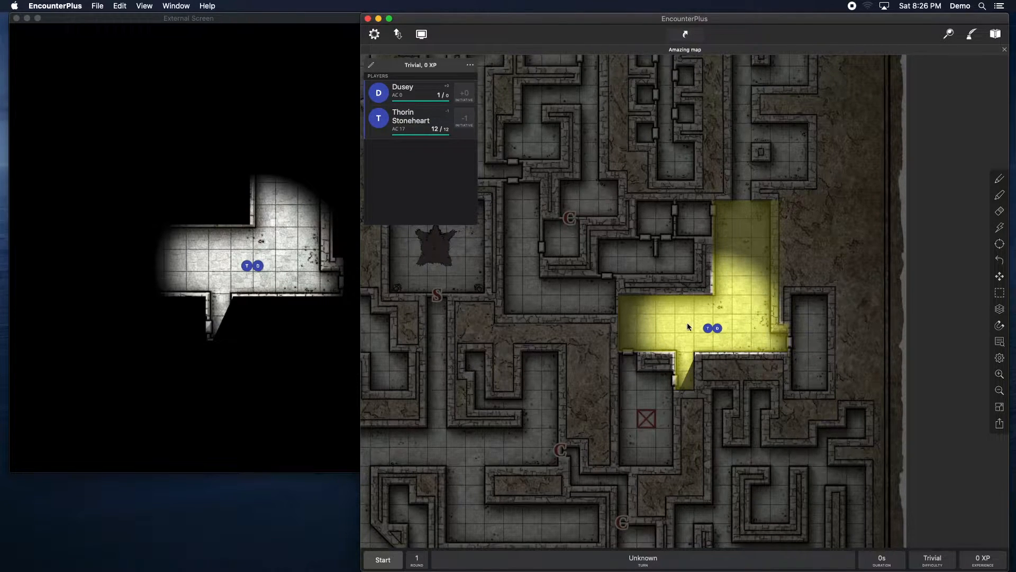
{"action": "left_click_drag", "start_coordinate": [717, 332], "coordinate": [661, 318]}
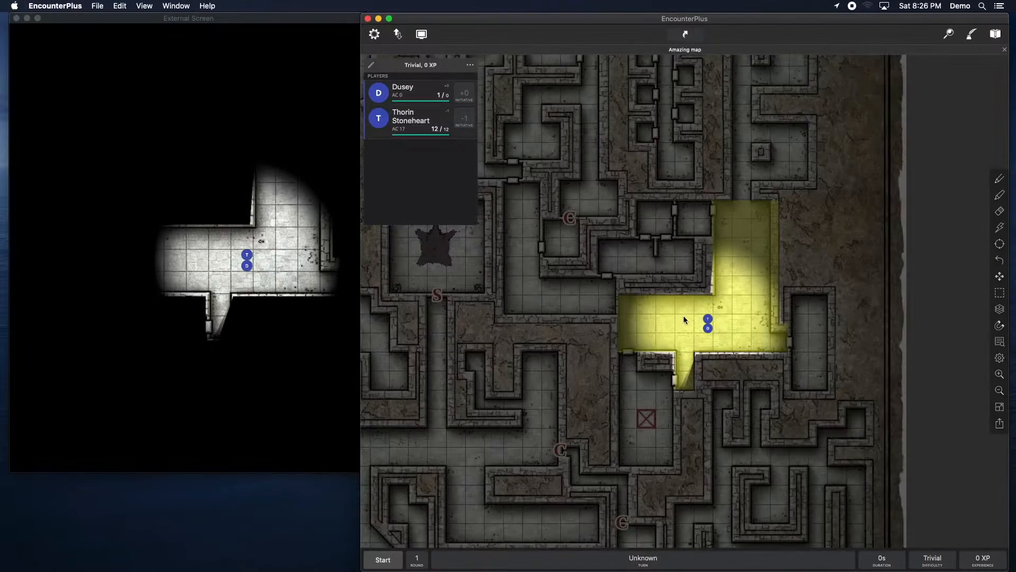
Step: Switch the party movement mode to group movement and move both party tokens a little north within the room
{"action": "left_click", "coordinate": [604, 333]}
{"action": "left_click_drag", "start_coordinate": [603, 333], "coordinate": [652, 349]}
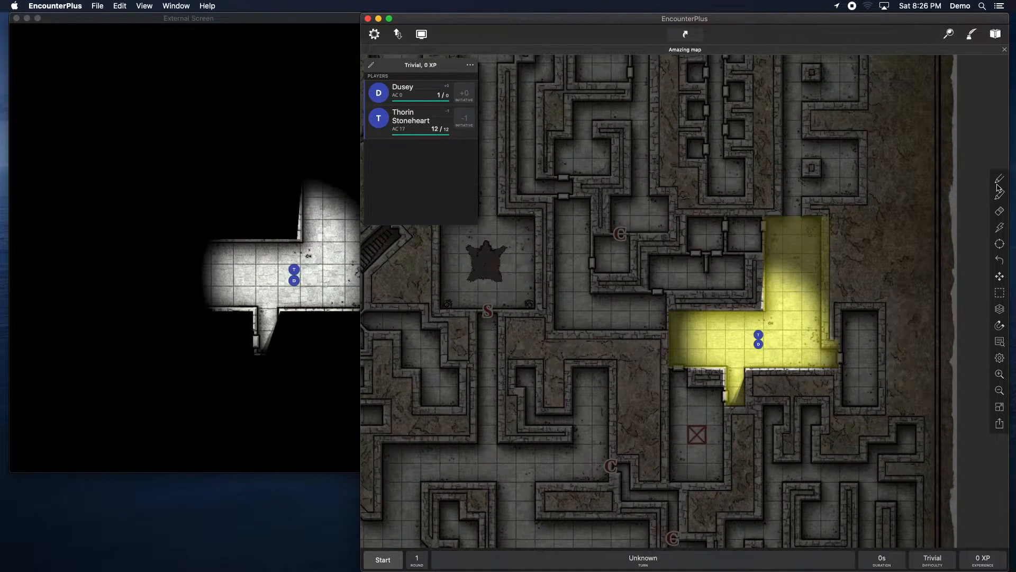
{"action": "left_click", "coordinate": [1001, 308]}
{"action": "left_click", "coordinate": [1000, 307]}
{"action": "left_click", "coordinate": [1004, 177]}
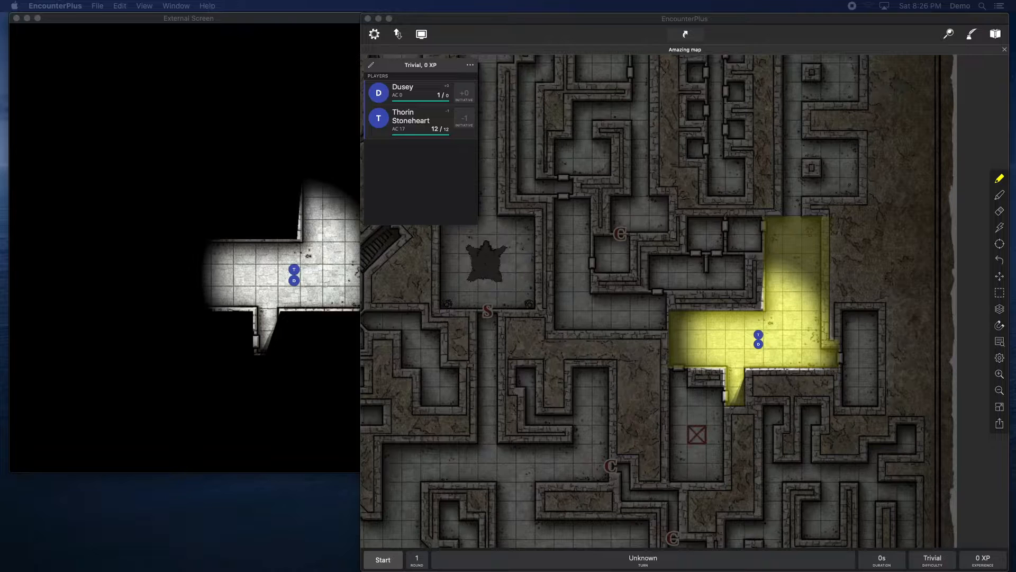
{"action": "left_click", "coordinate": [793, 325]}
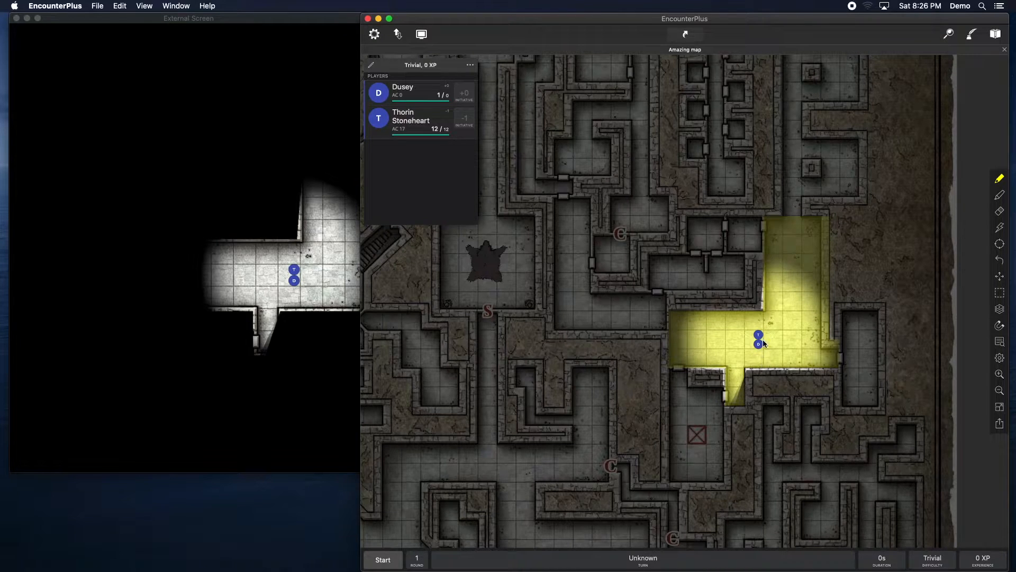
{"action": "mouse_move", "coordinate": [760, 335]}
{"action": "left_mouse_down"}
{"action": "mouse_move", "coordinate": [717, 332]}
{"action": "mouse_move", "coordinate": [752, 334]}
{"action": "left_mouse_up"}
{"action": "left_click", "coordinate": [749, 331]}
{"action": "left_click", "coordinate": [1000, 277]}
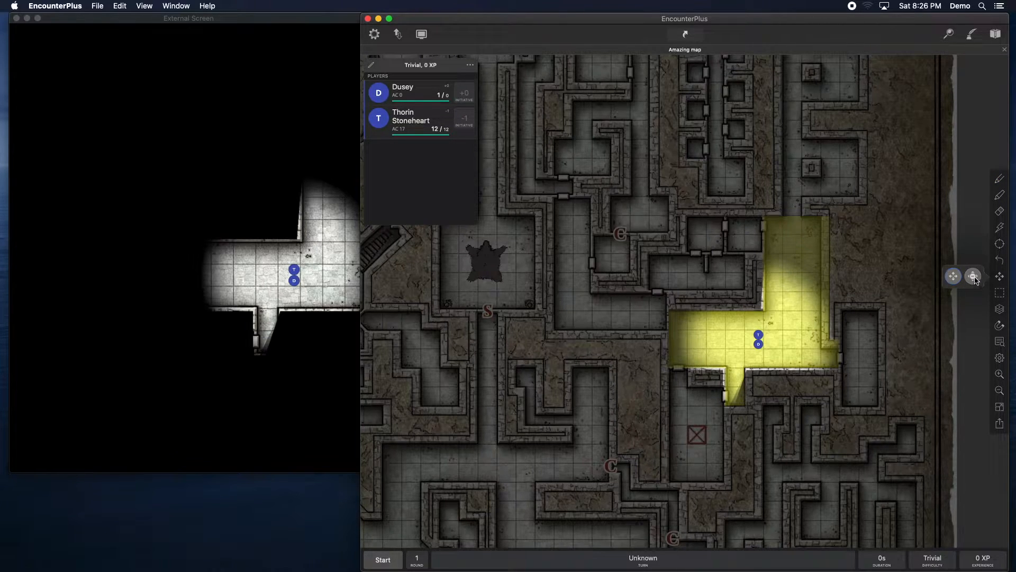
{"action": "left_click", "coordinate": [973, 279]}
{"action": "left_click", "coordinate": [999, 277]}
{"action": "left_click_drag", "start_coordinate": [758, 334], "coordinate": [768, 315]}
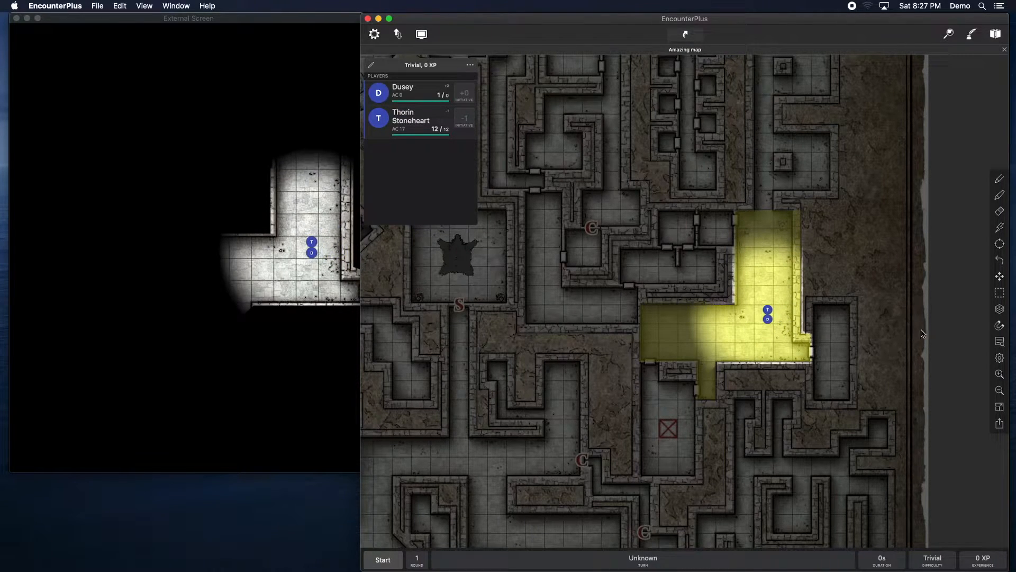
Step: On the Wall layer, draw a cyan door segment across the room's eastern doorway
{"action": "left_click", "coordinate": [999, 309]}
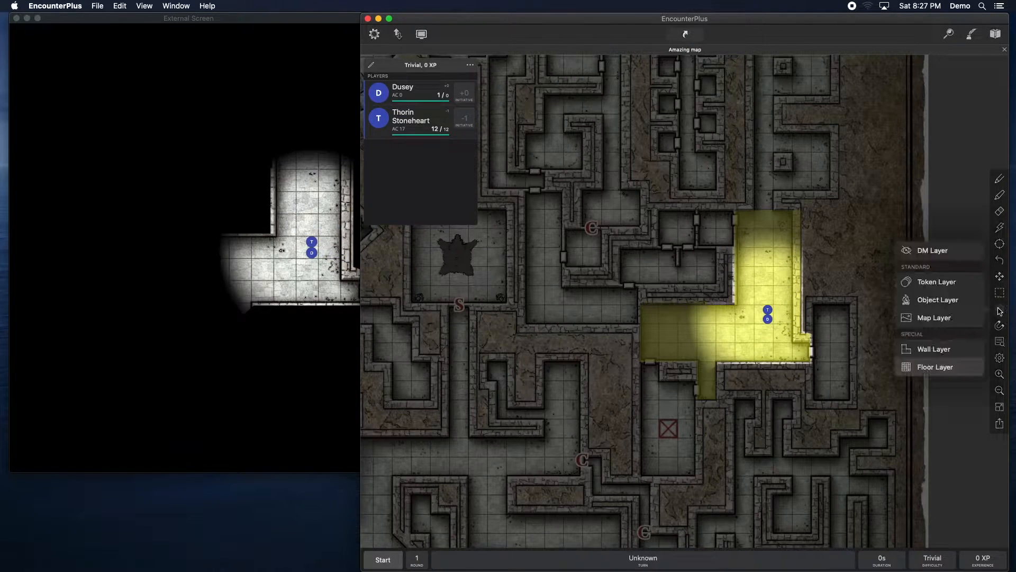
{"action": "left_click", "coordinate": [925, 350]}
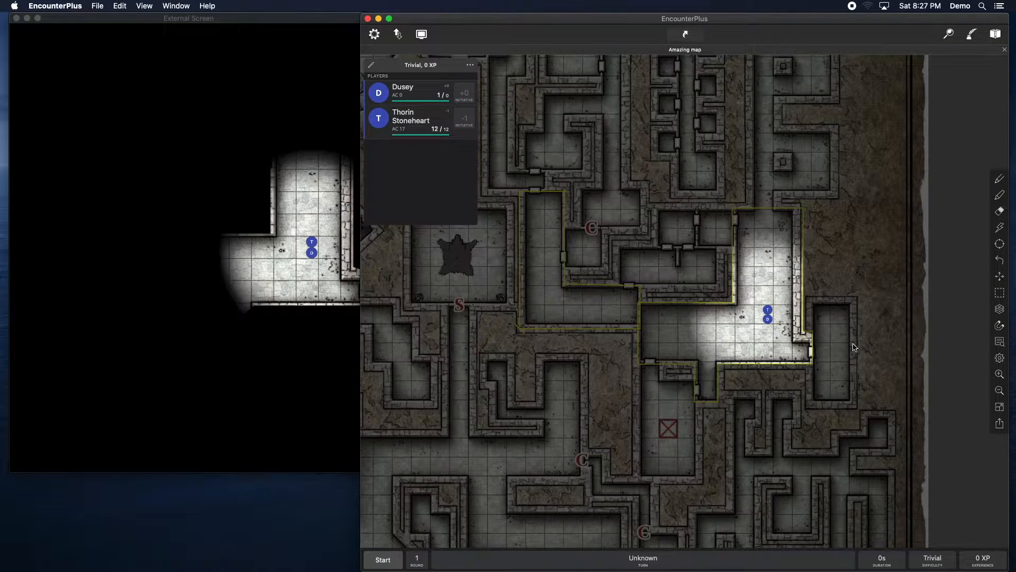
{"action": "left_click", "coordinate": [810, 350]}
{"action": "left_click", "coordinate": [811, 352]}
{"action": "left_click", "coordinate": [998, 180]}
{"action": "left_click", "coordinate": [956, 182]}
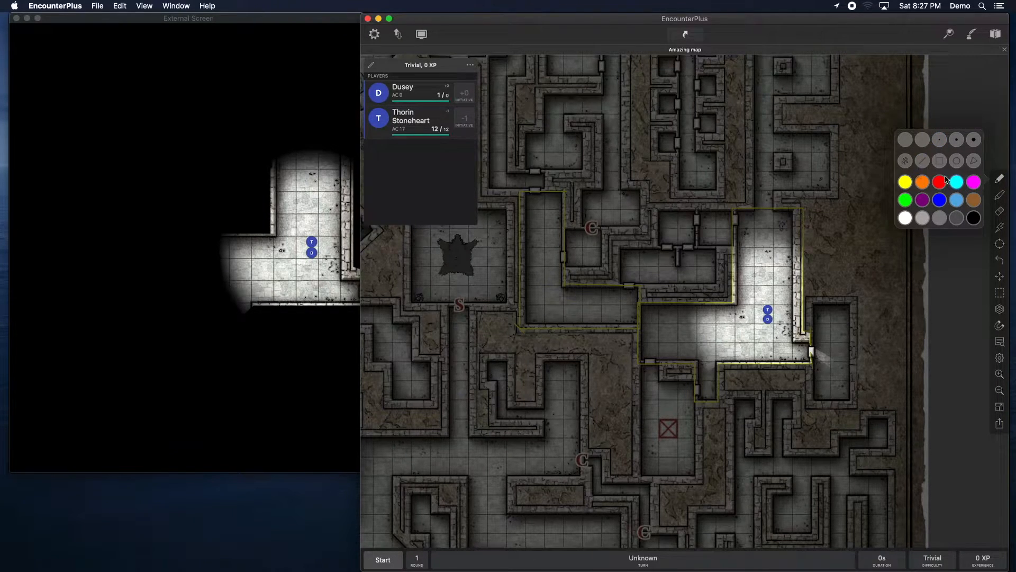
{"action": "left_click", "coordinate": [796, 348]}
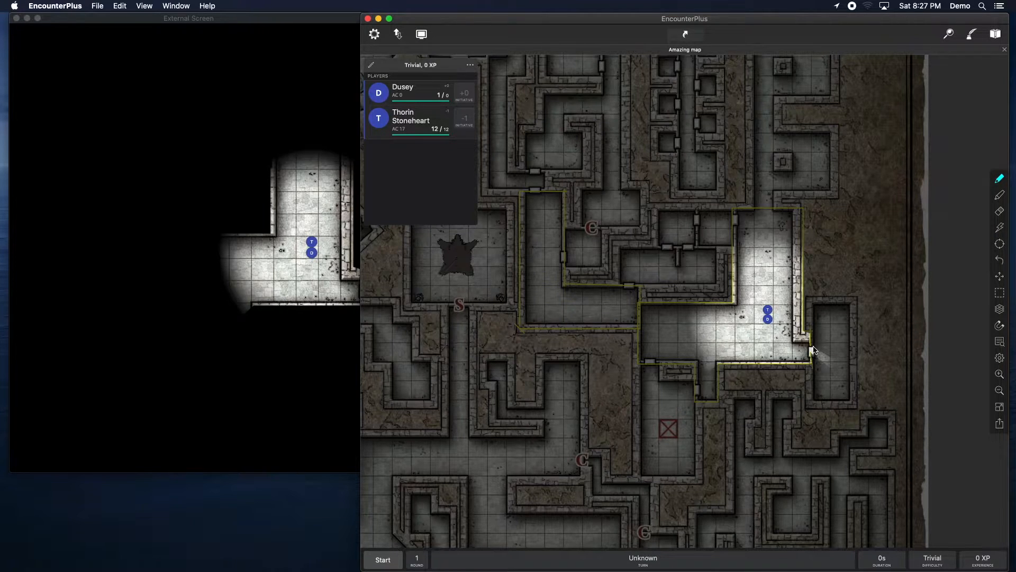
{"action": "left_click_drag", "start_coordinate": [811, 343], "coordinate": [811, 363]}
Step: Move the party tokens to the new eastern door and open the door
{"action": "left_click_drag", "start_coordinate": [311, 24], "coordinate": [277, 23]}
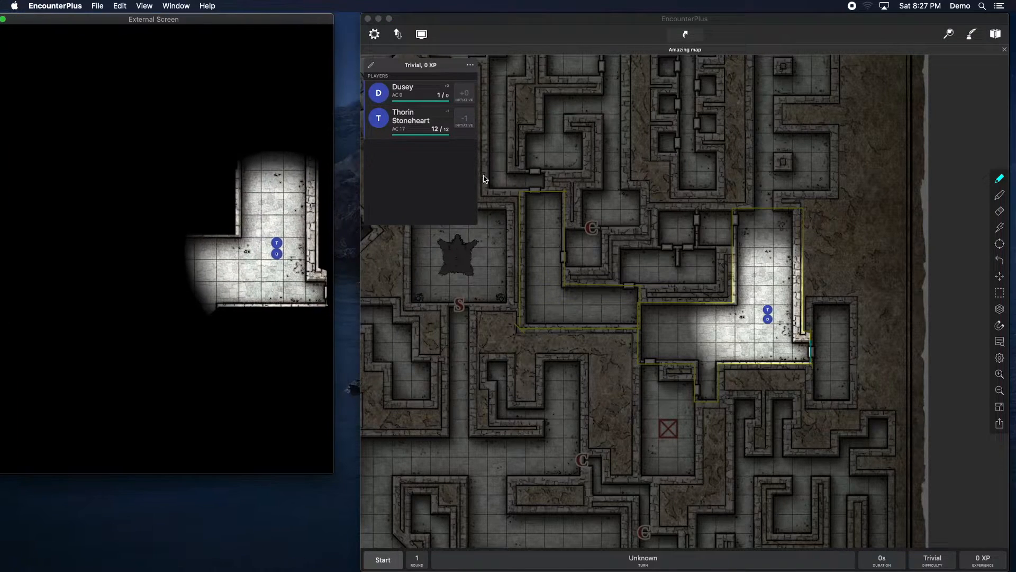
{"action": "left_click", "coordinate": [1002, 277]}
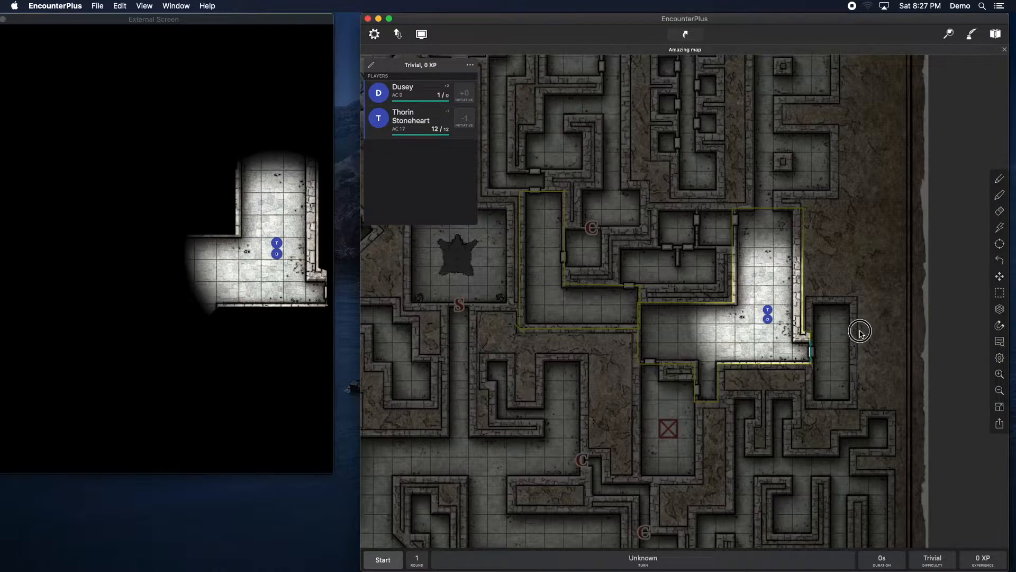
{"action": "left_click_drag", "start_coordinate": [861, 329], "coordinate": [776, 323]}
{"action": "left_click_drag", "start_coordinate": [688, 301], "coordinate": [739, 342]}
{"action": "left_click_drag", "start_coordinate": [719, 342], "coordinate": [697, 273]}
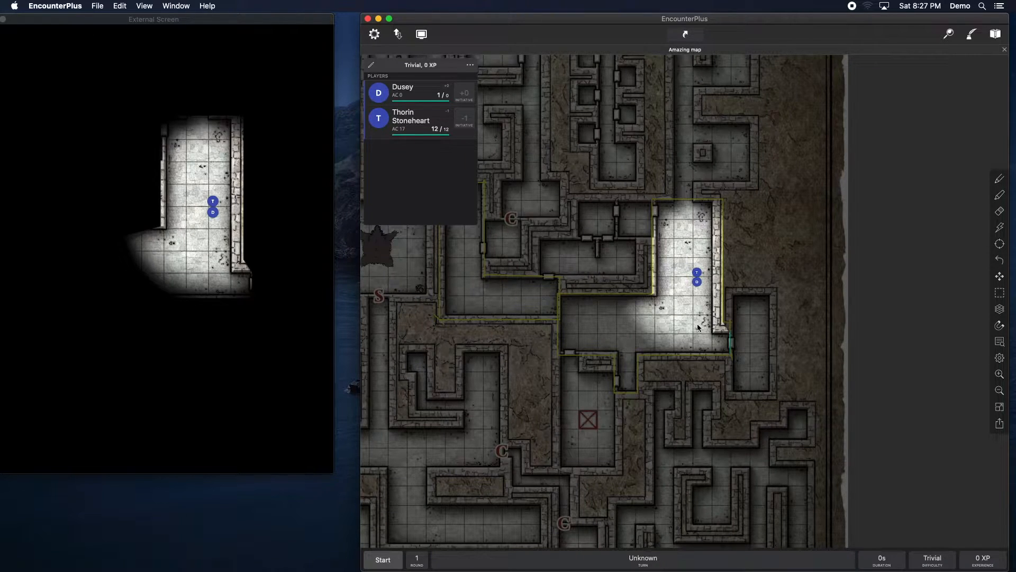
{"action": "left_click_drag", "start_coordinate": [697, 281], "coordinate": [709, 338]}
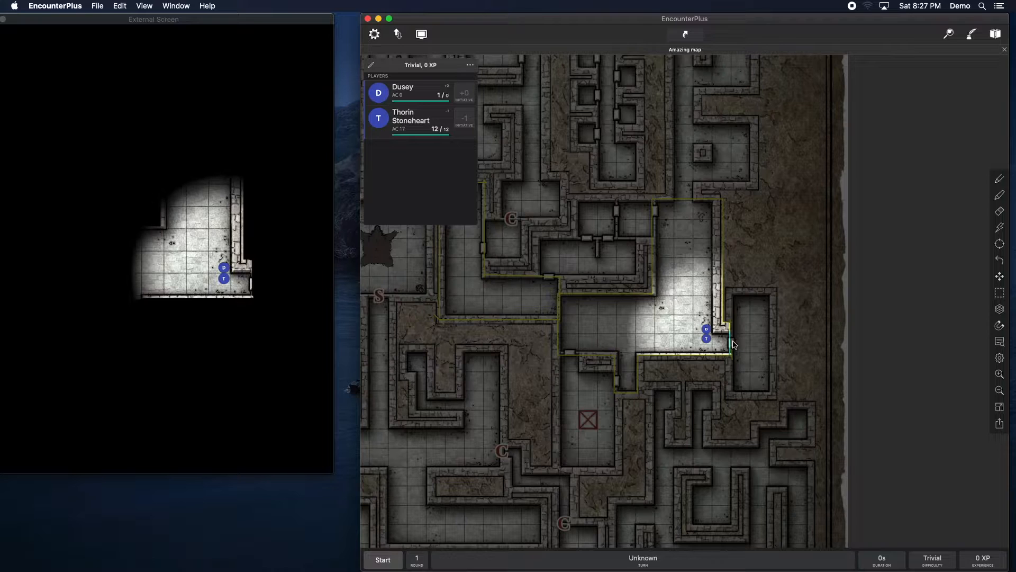
{"action": "left_click", "coordinate": [1001, 212]}
{"action": "left_click", "coordinate": [731, 342]}
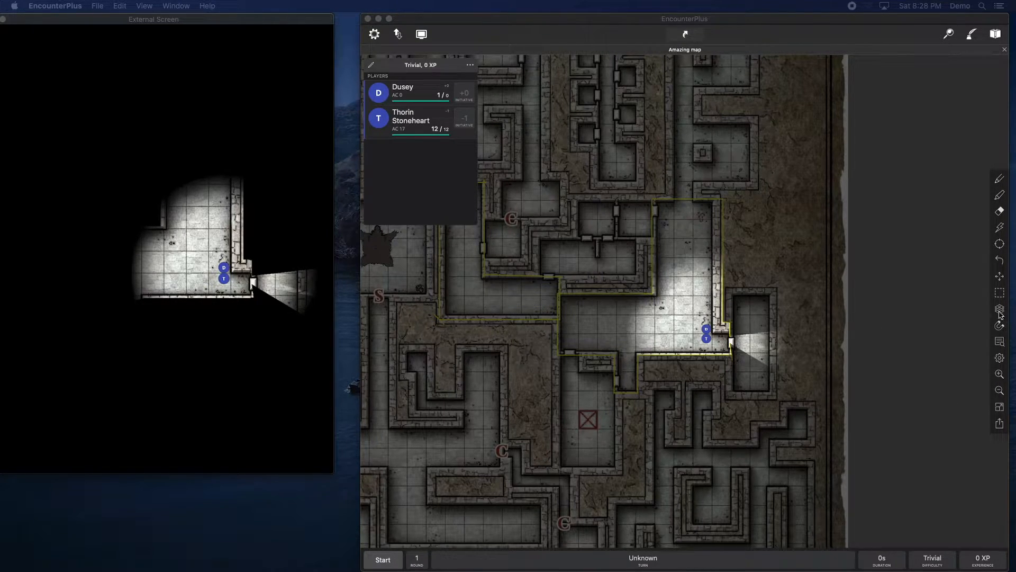
Step: Switch the editing layer to the Map layer
{"action": "left_click", "coordinate": [576, 303]}
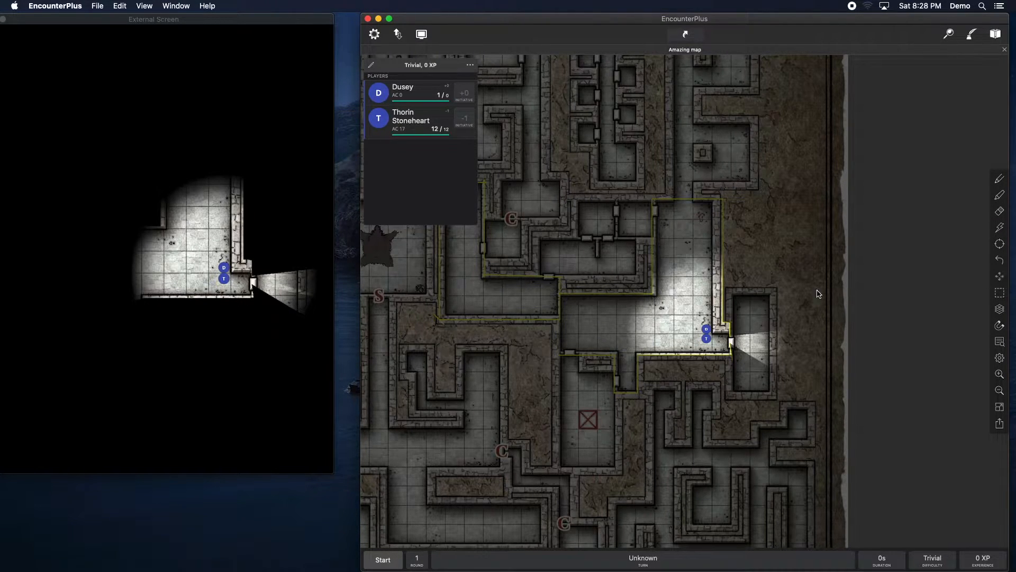
{"action": "left_click_drag", "start_coordinate": [607, 289], "coordinate": [729, 316]}
{"action": "left_click_drag", "start_coordinate": [584, 309], "coordinate": [671, 301]}
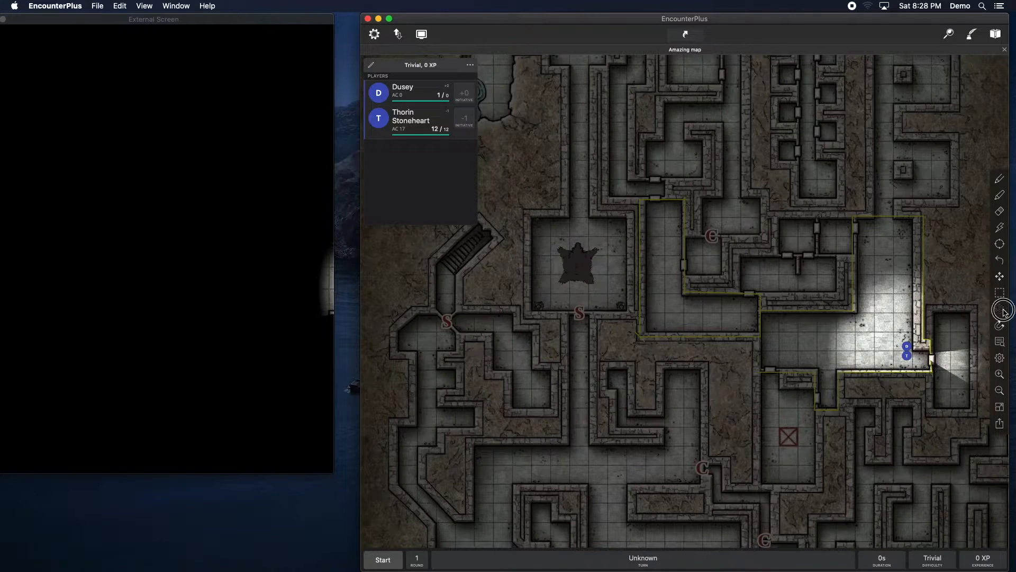
{"action": "left_click", "coordinate": [999, 309]}
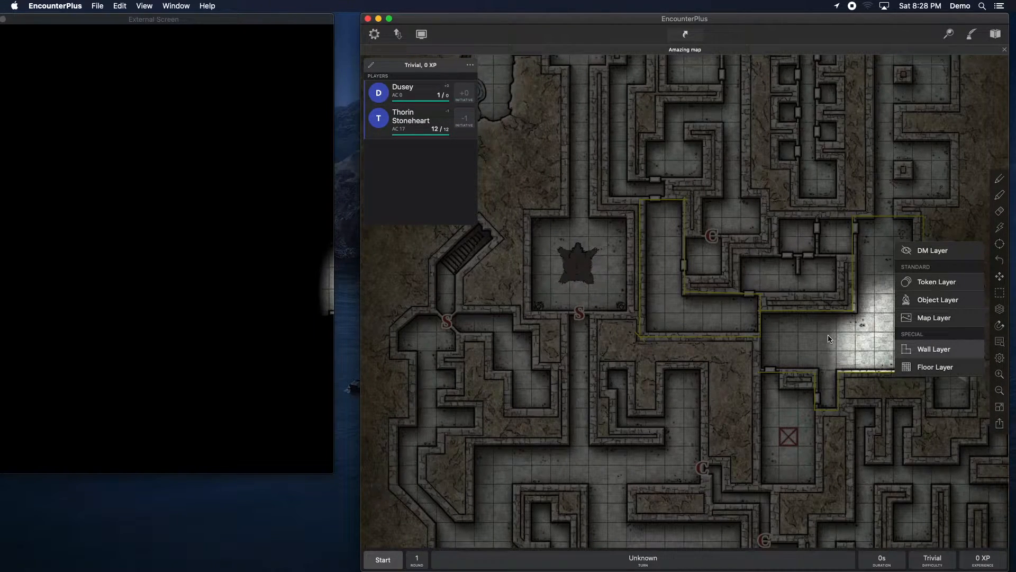
{"action": "left_click", "coordinate": [810, 342]}
{"action": "left_click", "coordinate": [1004, 306]}
{"action": "left_click", "coordinate": [934, 319]}
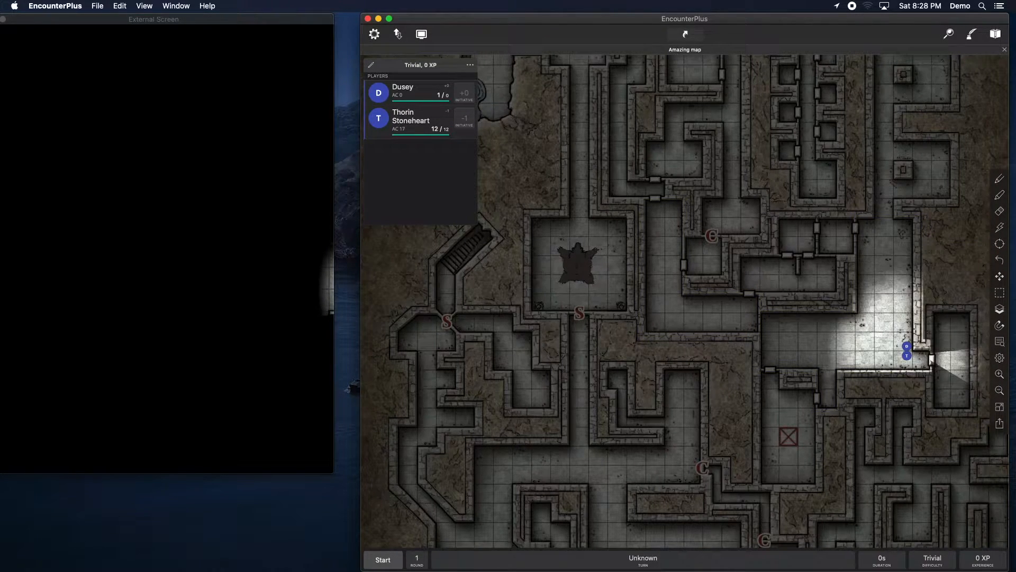
Step: Open a new Finder window showing the Assets folder beside the map
{"action": "key", "text": "super+Tab"}
{"action": "key", "text": "super+n"}
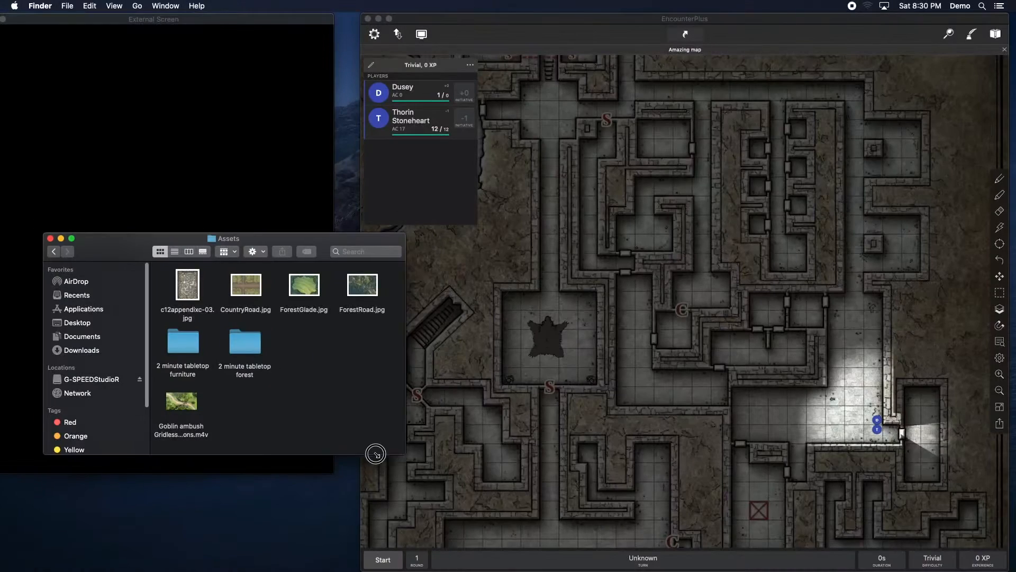
{"action": "left_click_drag", "start_coordinate": [375, 454], "coordinate": [336, 471]}
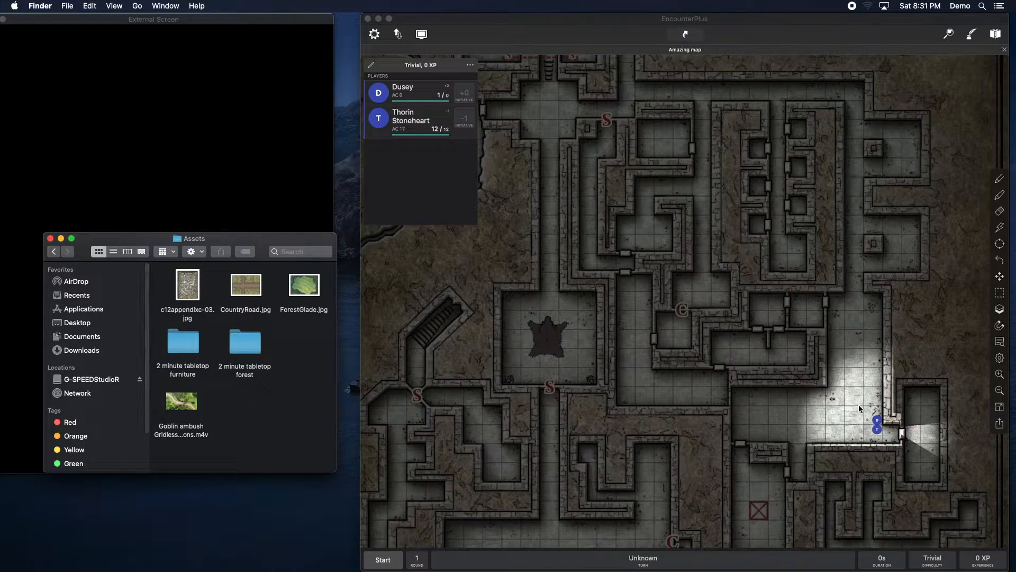
{"action": "left_click", "coordinate": [997, 358]}
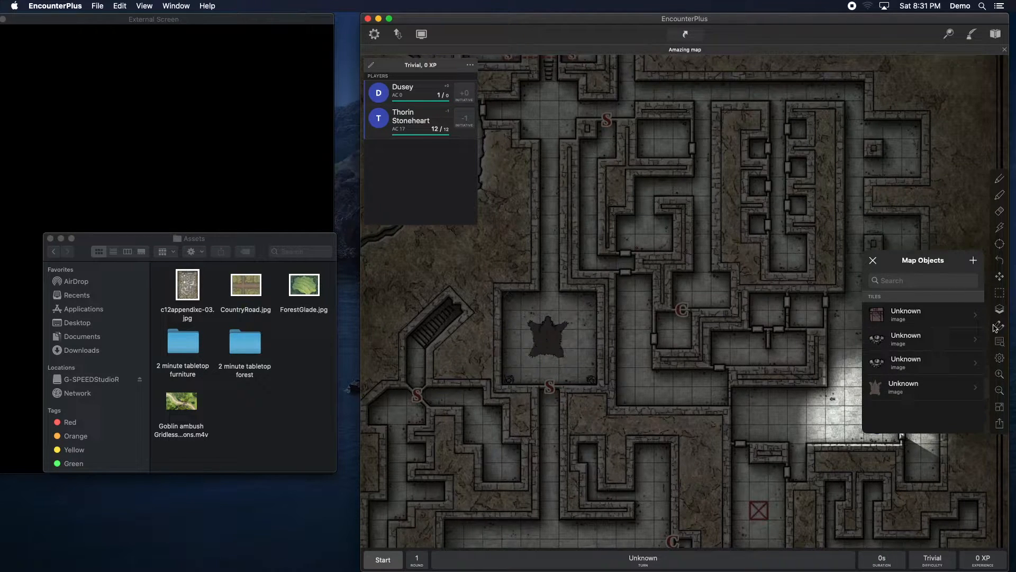
{"action": "left_click", "coordinate": [972, 260]}
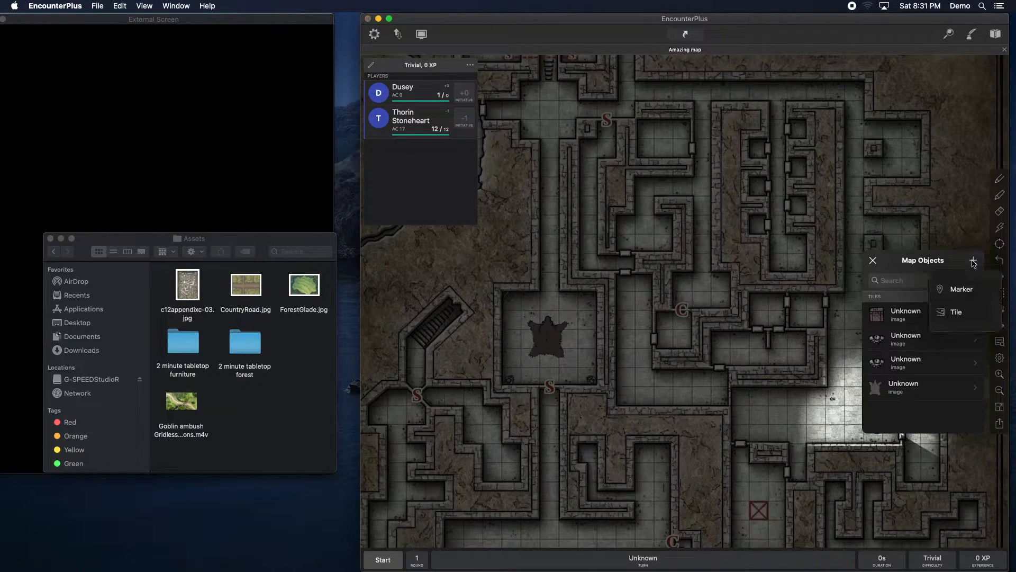
{"action": "left_click", "coordinate": [957, 314]}
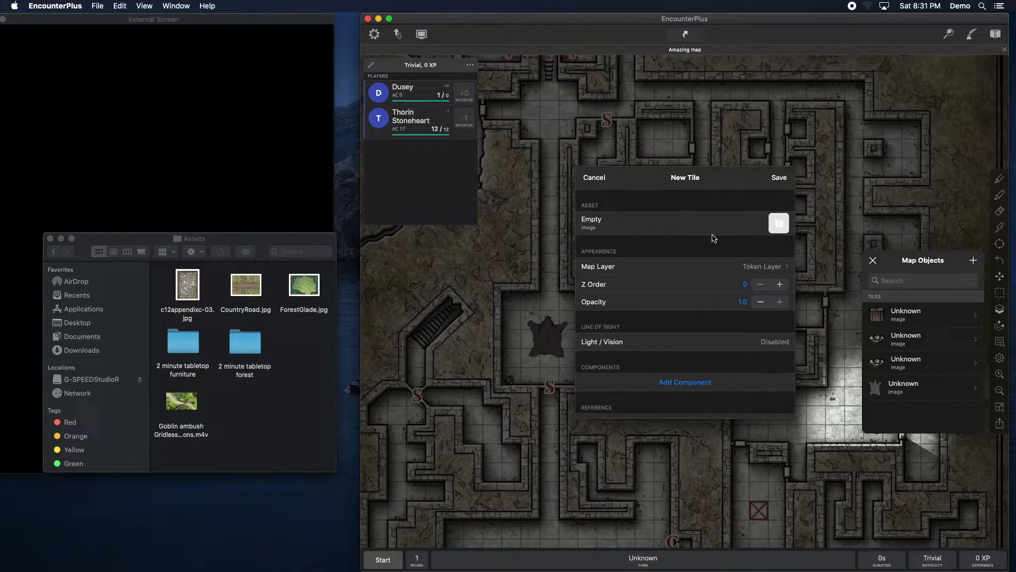
{"action": "left_click", "coordinate": [783, 225]}
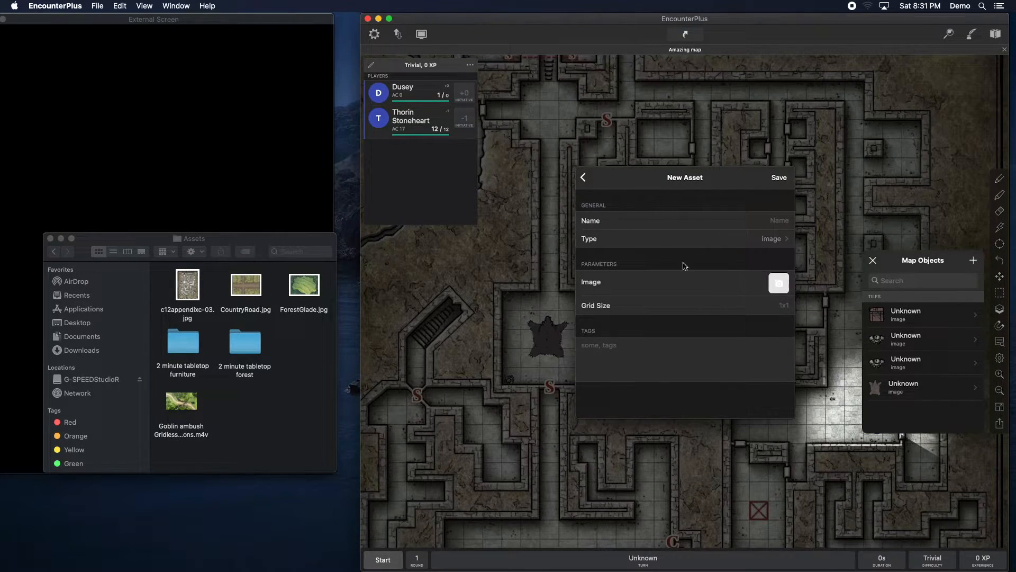
{"action": "left_click", "coordinate": [589, 180]}
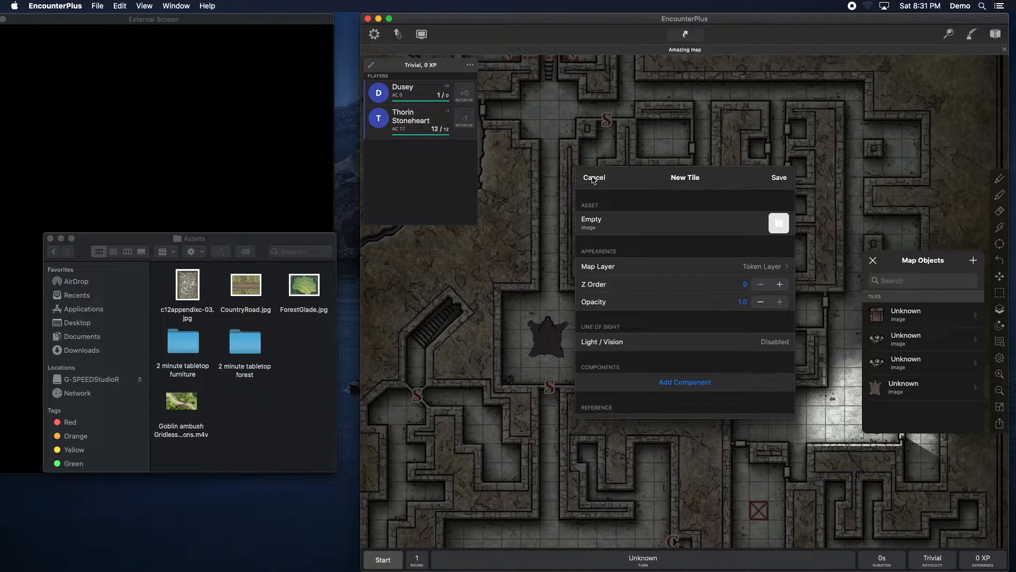
{"action": "left_click", "coordinate": [594, 179]}
{"action": "left_click", "coordinate": [294, 404]}
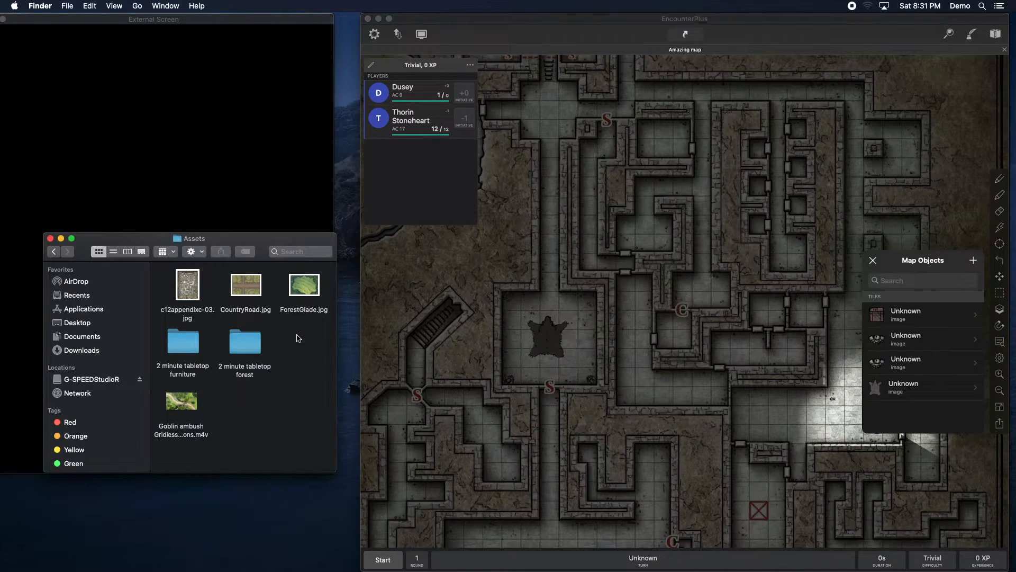
{"action": "scroll", "coordinate": [265, 298], "scroll_direction": "right", "scroll_amount": 2}
{"action": "scroll", "coordinate": [265, 298], "scroll_direction": "left", "scroll_amount": 2}
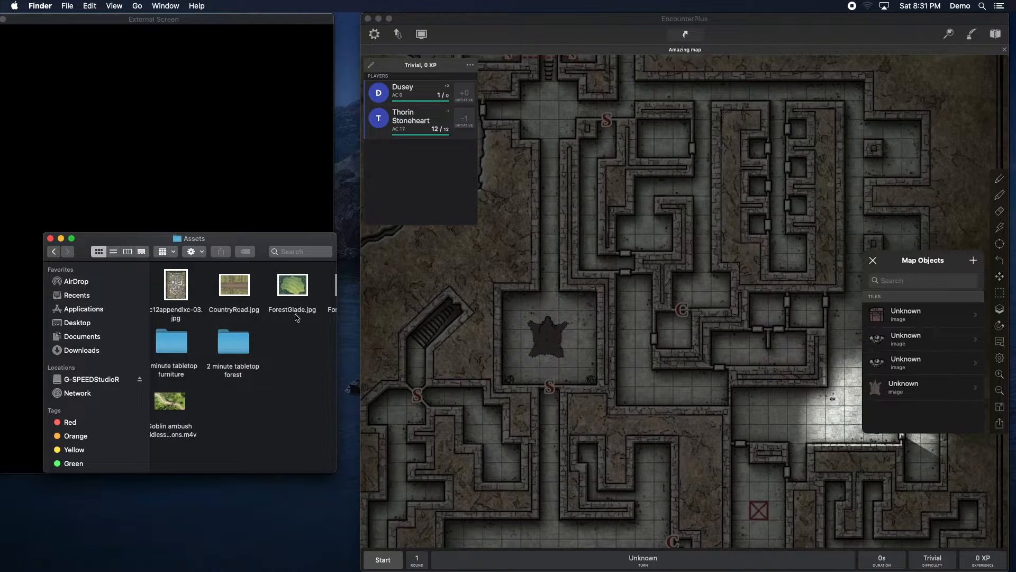
{"action": "left_click", "coordinate": [932, 263]}
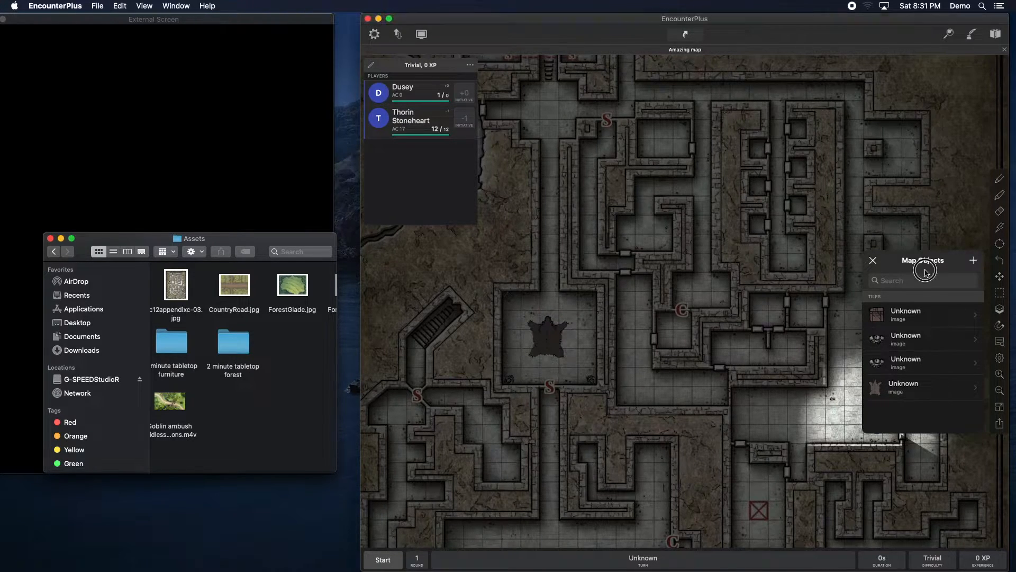
{"action": "left_click", "coordinate": [873, 259]}
Step: Try to select the rug in the central room on the Map layer
{"action": "left_click", "coordinate": [226, 417]}
{"action": "left_click", "coordinate": [523, 351]}
{"action": "left_click", "coordinate": [545, 335]}
{"action": "left_click", "coordinate": [592, 339]}
{"action": "left_click", "coordinate": [548, 332]}
{"action": "left_click", "coordinate": [548, 347]}
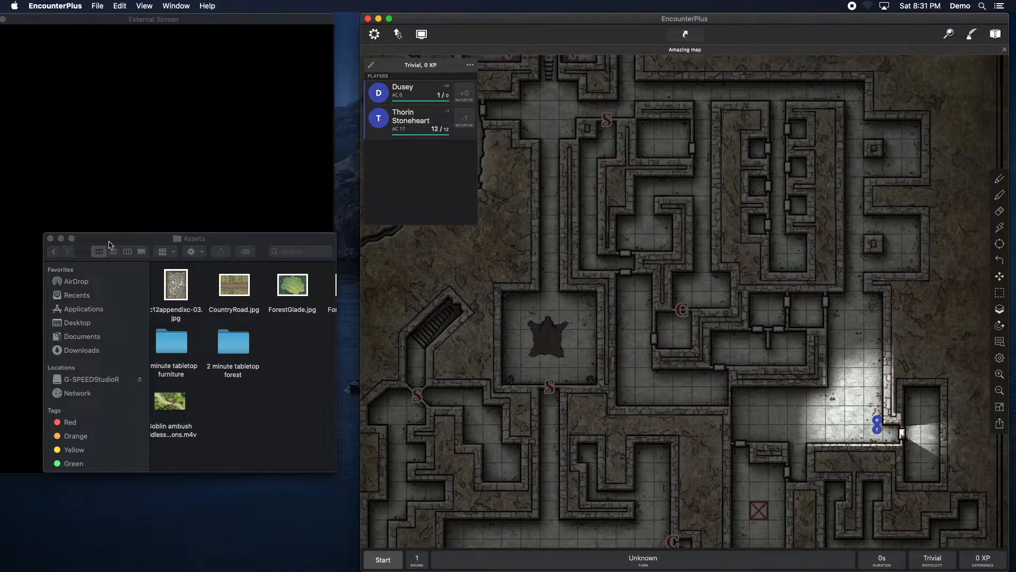
{"action": "left_click_drag", "start_coordinate": [108, 245], "coordinate": [83, 259]}
{"action": "left_click", "coordinate": [543, 331]}
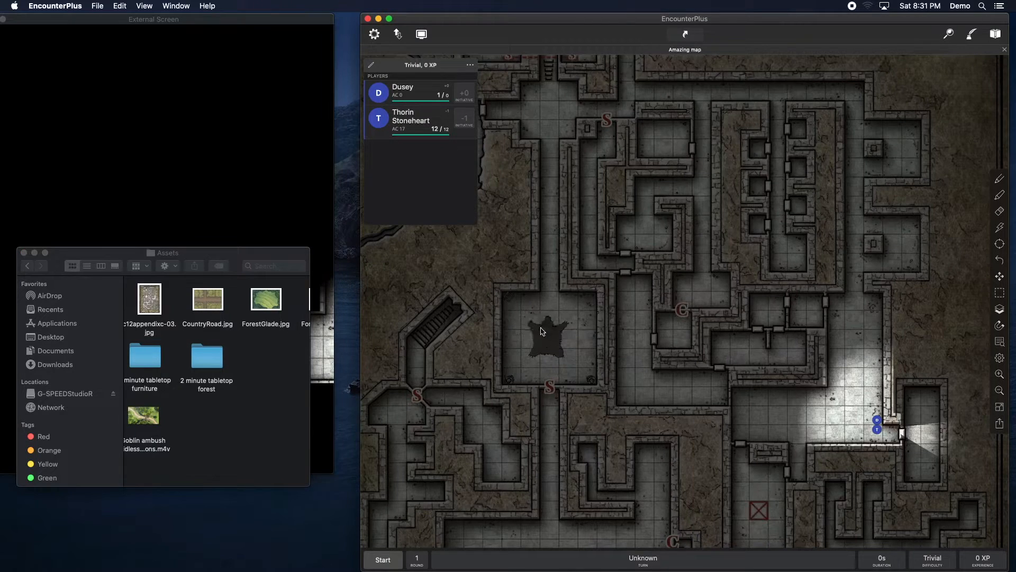
Step: Select the rug in the central room, switching between editing layers to reach it
{"action": "left_click", "coordinate": [999, 278]}
{"action": "left_click", "coordinate": [999, 312]}
{"action": "left_click_drag", "start_coordinate": [514, 332], "coordinate": [589, 313]}
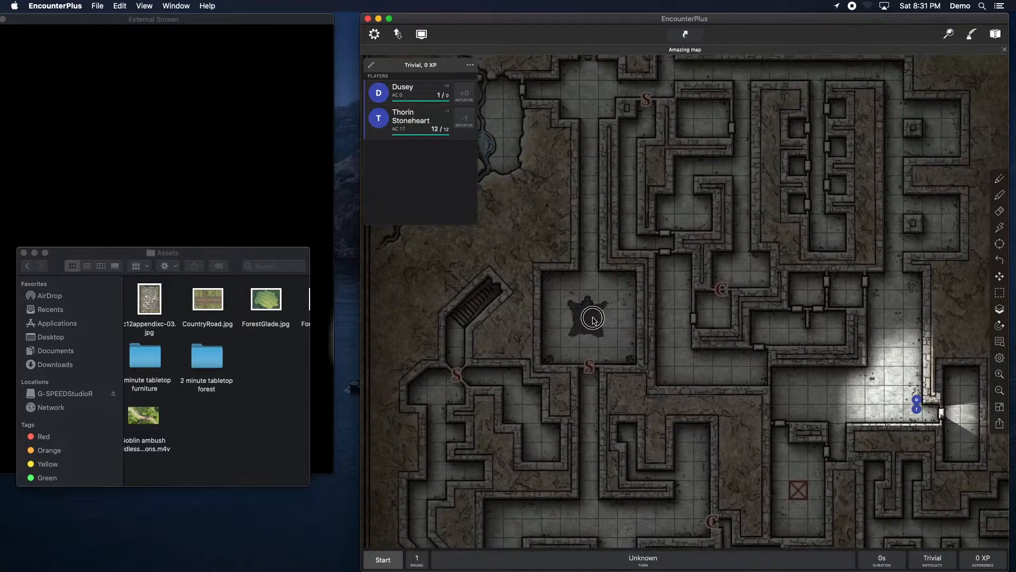
{"action": "left_click", "coordinate": [999, 309]}
{"action": "left_click", "coordinate": [936, 281]}
{"action": "left_click", "coordinate": [592, 318]}
{"action": "left_click", "coordinate": [1000, 309]}
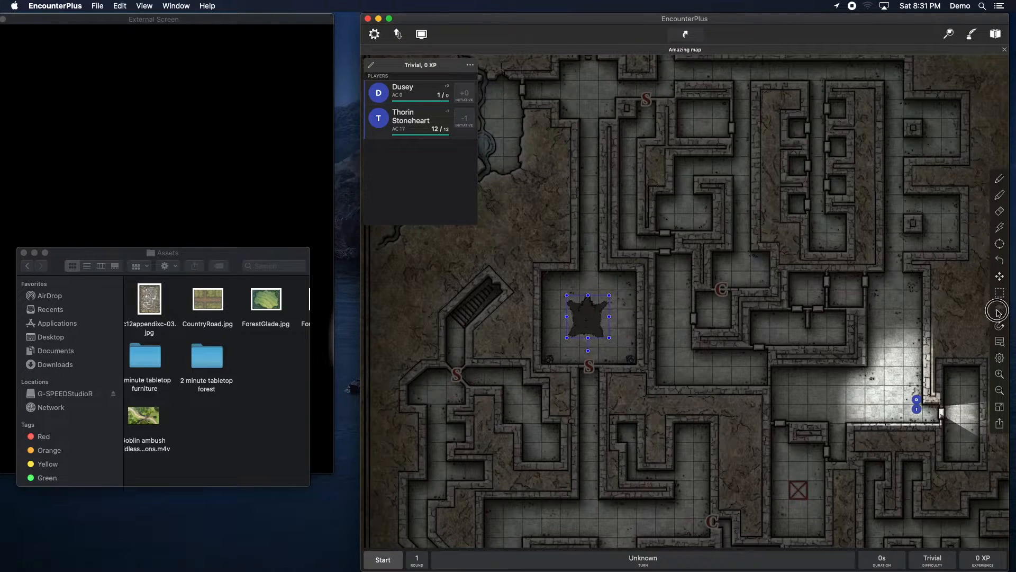
{"action": "left_click", "coordinate": [936, 301]}
{"action": "left_click", "coordinate": [1002, 310]}
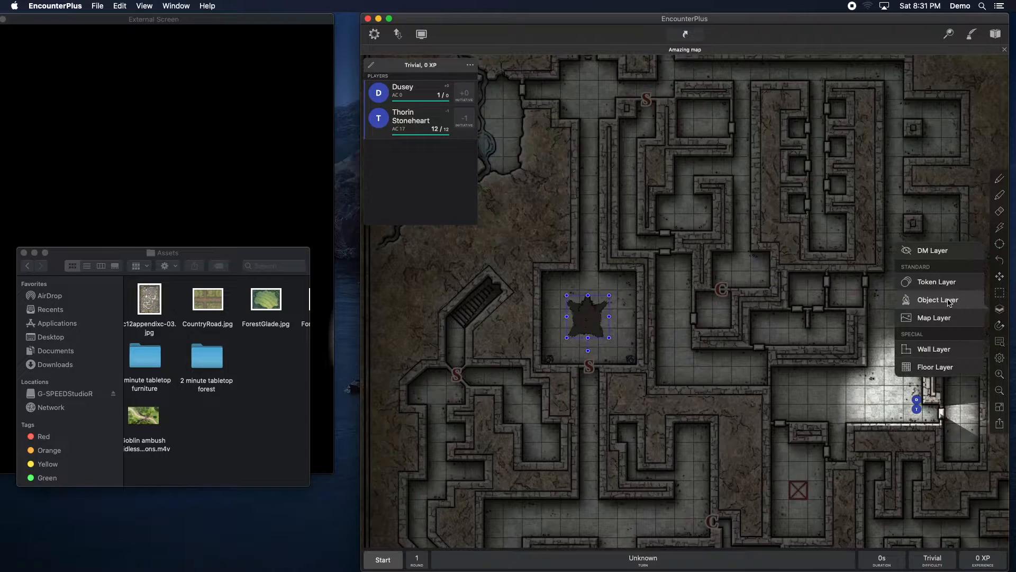
Step: Edit the rug's tile settings and move it to the Object Layer
{"action": "left_click", "coordinate": [932, 284]}
{"action": "right_click", "coordinate": [592, 329]}
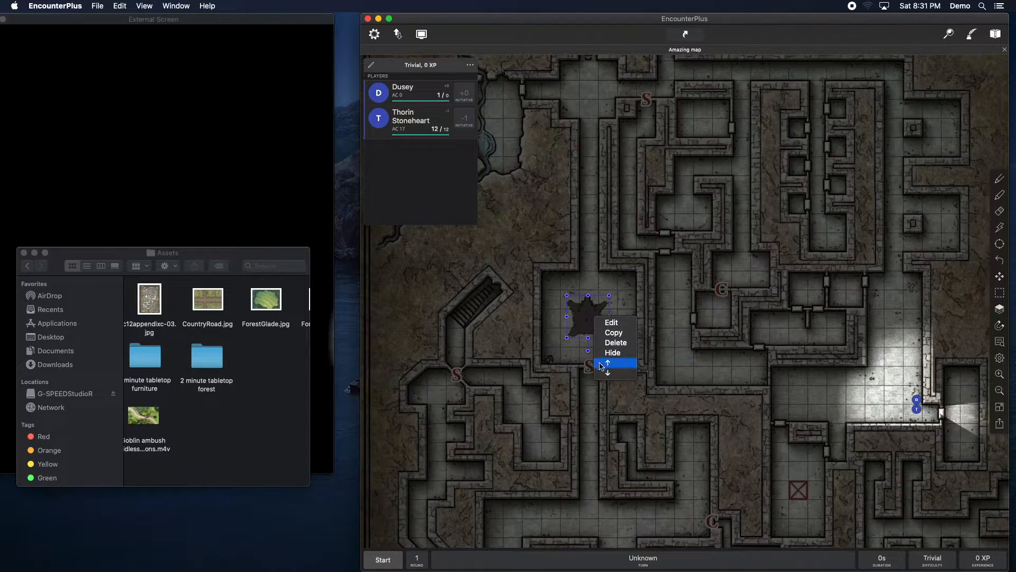
{"action": "left_click", "coordinate": [613, 322]}
{"action": "left_click", "coordinate": [680, 331]}
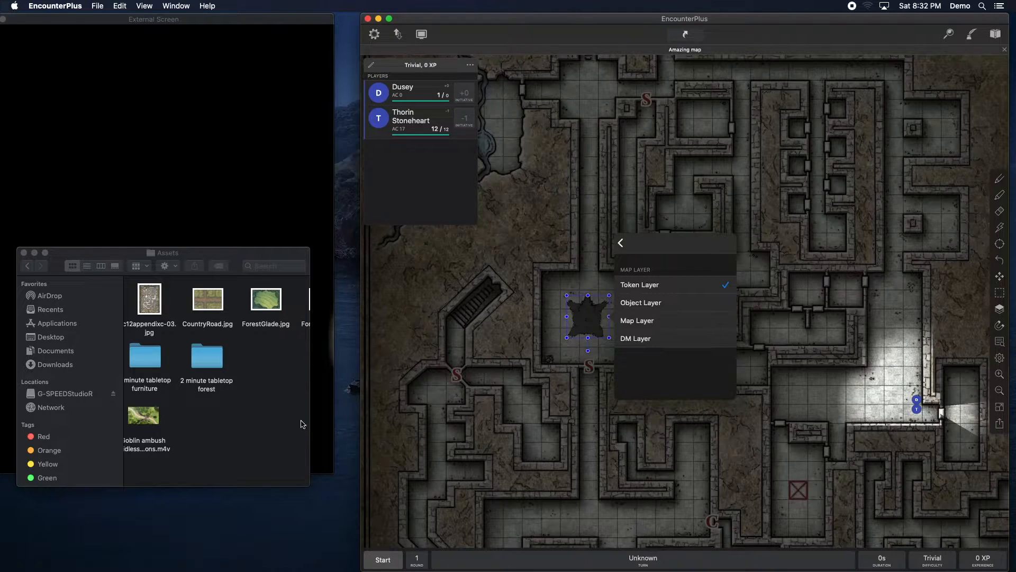
{"action": "left_click", "coordinate": [207, 357]}
{"action": "mouse_move", "coordinate": [266, 299]}
{"action": "left_mouse_down"}
{"action": "mouse_move", "coordinate": [399, 307]}
{"action": "mouse_move", "coordinate": [274, 300]}
{"action": "left_mouse_up"}
{"action": "left_click", "coordinate": [646, 305]}
{"action": "left_click", "coordinate": [656, 302]}
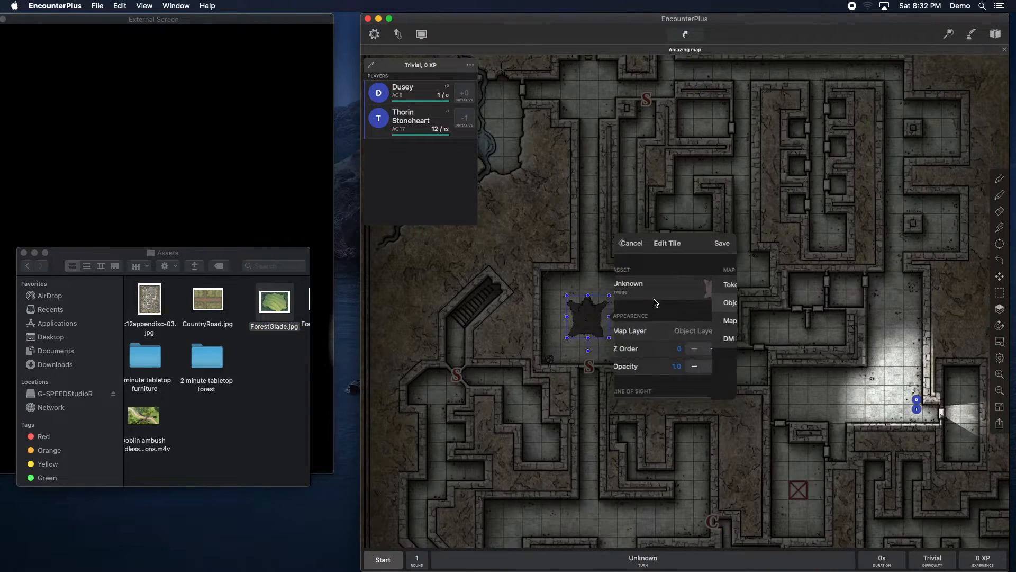
{"action": "left_click", "coordinate": [723, 244]}
{"action": "left_click", "coordinate": [627, 332]}
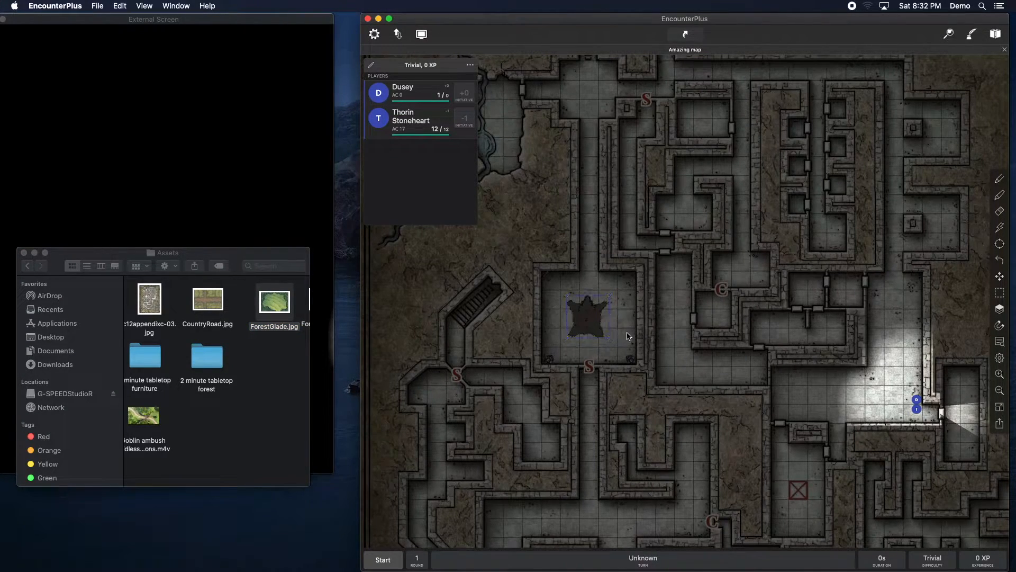
Step: Try to select the rug in the central room on the Object layer
{"action": "left_click", "coordinate": [590, 323]}
{"action": "left_click_drag", "start_coordinate": [590, 321], "coordinate": [591, 323]}
{"action": "left_click", "coordinate": [592, 323]}
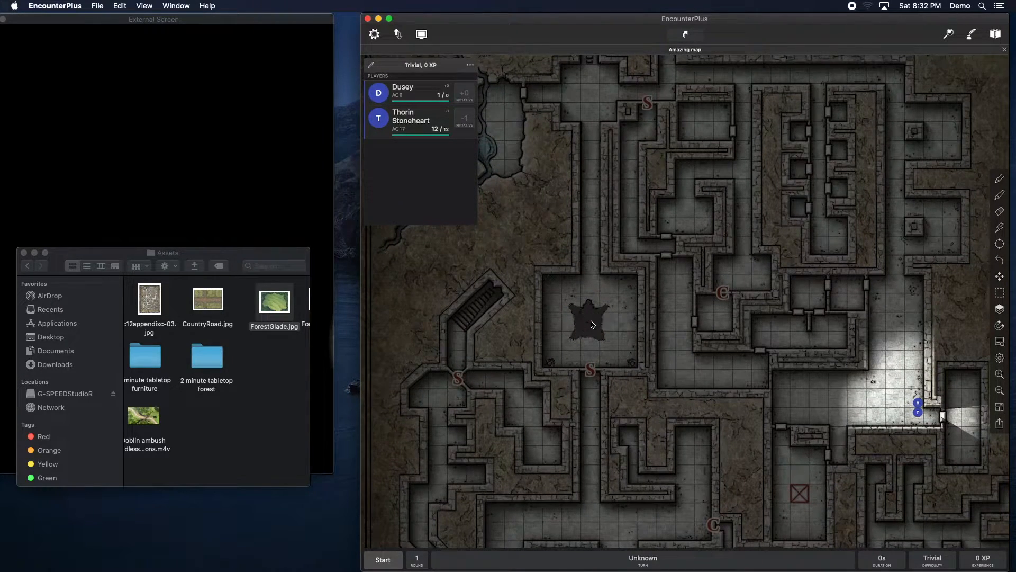
{"action": "left_click", "coordinate": [999, 309]}
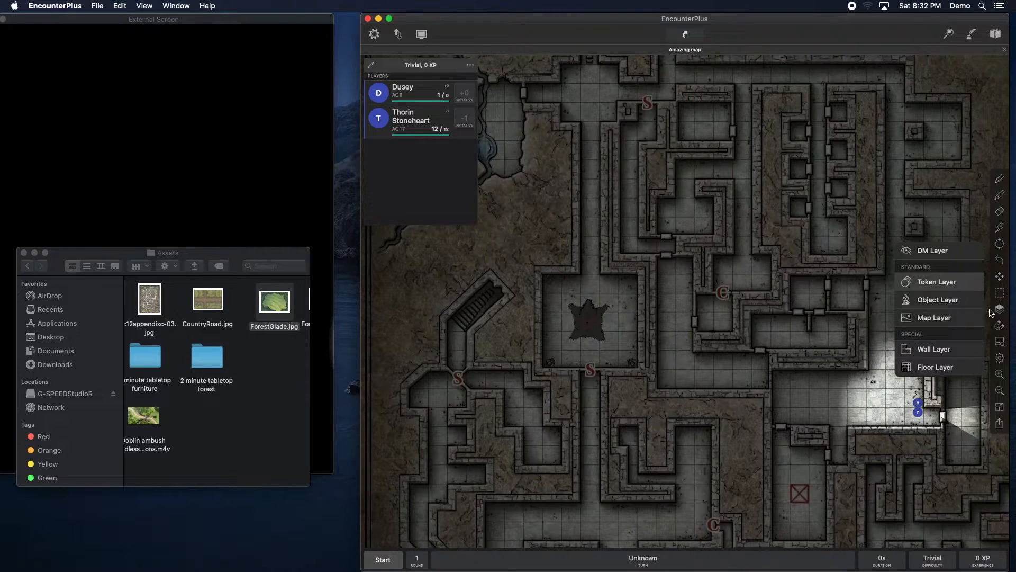
{"action": "left_click", "coordinate": [937, 300]}
{"action": "left_click", "coordinate": [588, 324]}
{"action": "left_click", "coordinate": [687, 341]}
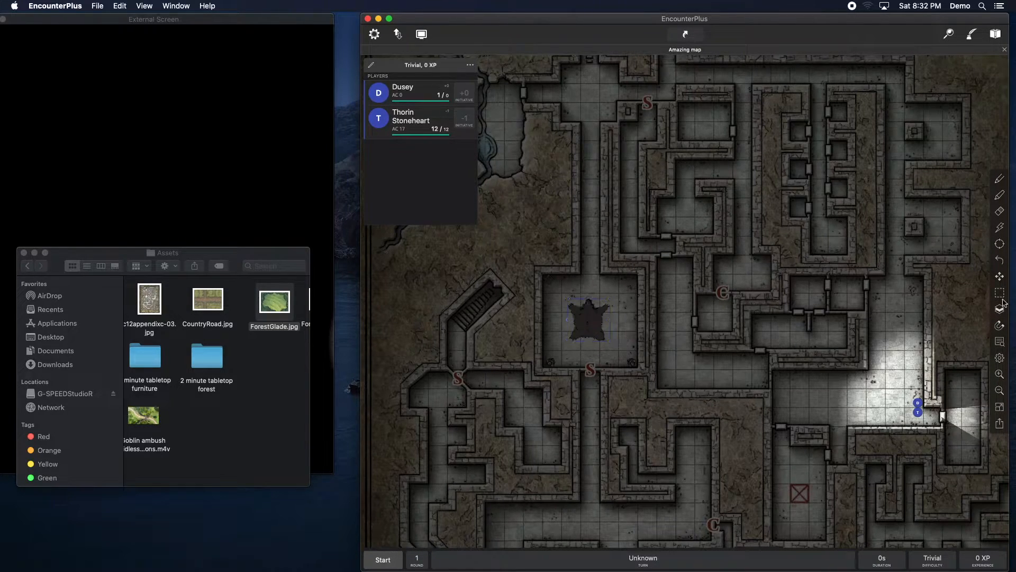
Step: Switch to the Token layer and move one party token west into the central room beside the rug
{"action": "left_click", "coordinate": [1001, 307]}
{"action": "left_click", "coordinate": [937, 283]}
{"action": "left_click", "coordinate": [919, 397]}
{"action": "left_click", "coordinate": [906, 400]}
{"action": "left_click_drag", "start_coordinate": [906, 400], "coordinate": [776, 383]}
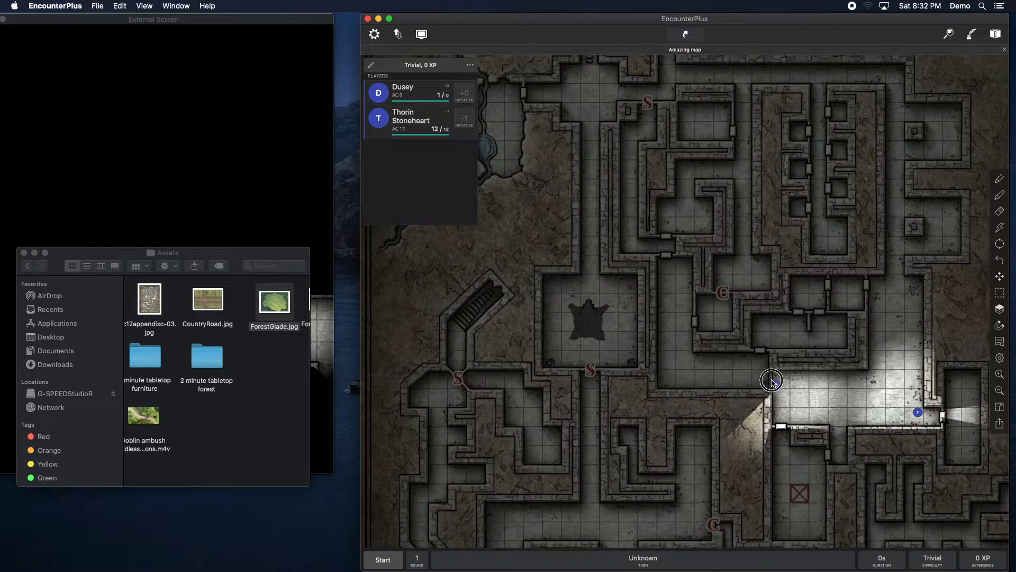
{"action": "left_click", "coordinate": [998, 278]}
{"action": "left_click", "coordinate": [951, 279]}
{"action": "left_click_drag", "start_coordinate": [776, 387], "coordinate": [573, 331]}
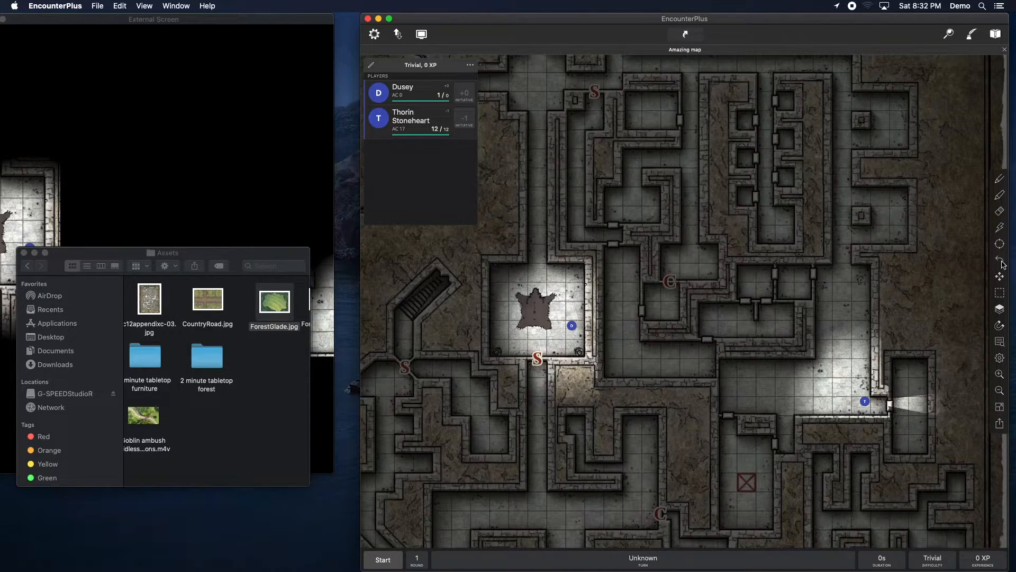
Step: Hide the rug in the central room from the players on the Object layer
{"action": "left_click", "coordinate": [1001, 312]}
{"action": "left_click", "coordinate": [947, 300]}
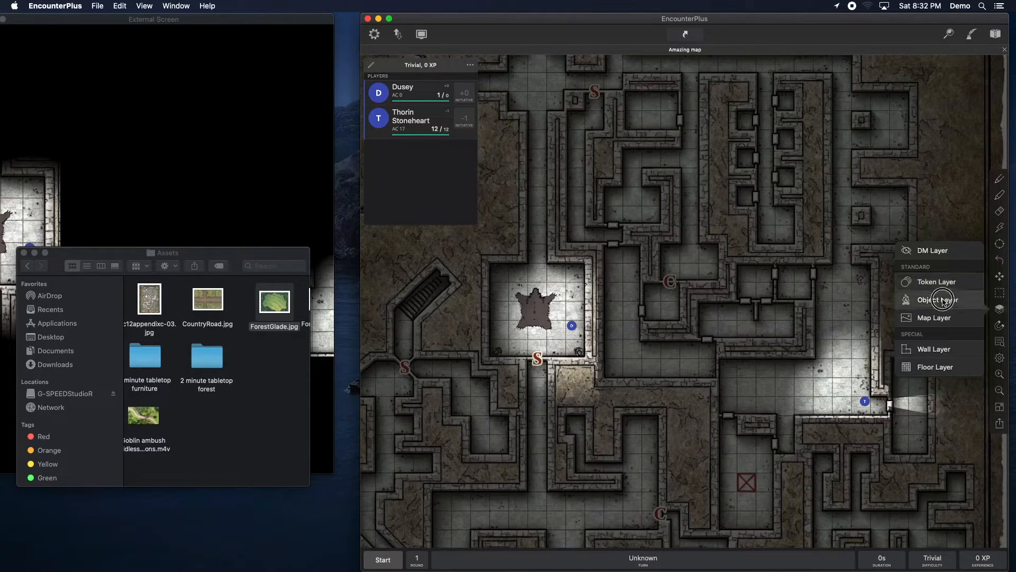
{"action": "left_click", "coordinate": [540, 314]}
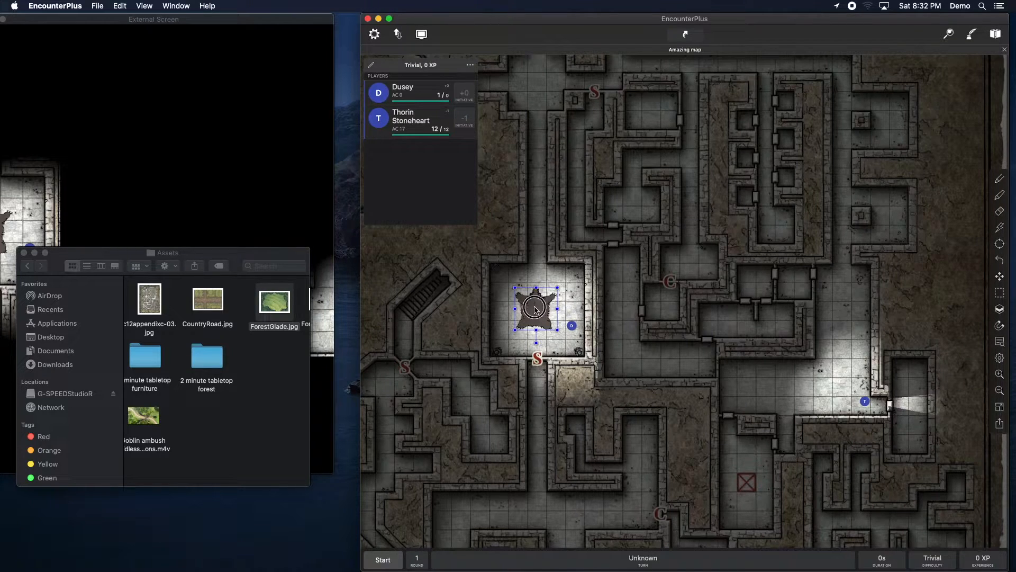
{"action": "right_click", "coordinate": [538, 309]}
{"action": "left_click", "coordinate": [554, 342]}
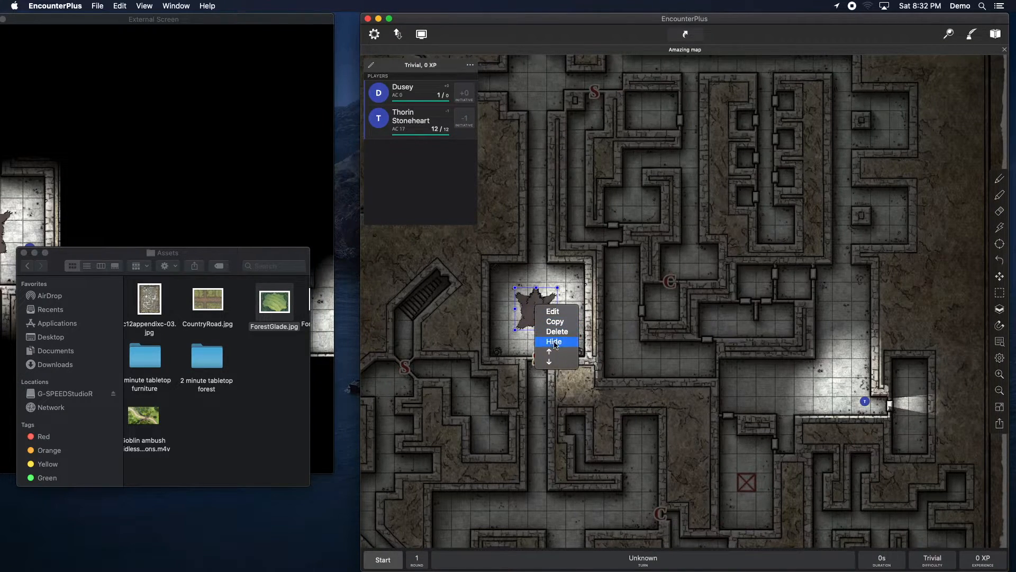
{"action": "left_click", "coordinate": [583, 313]}
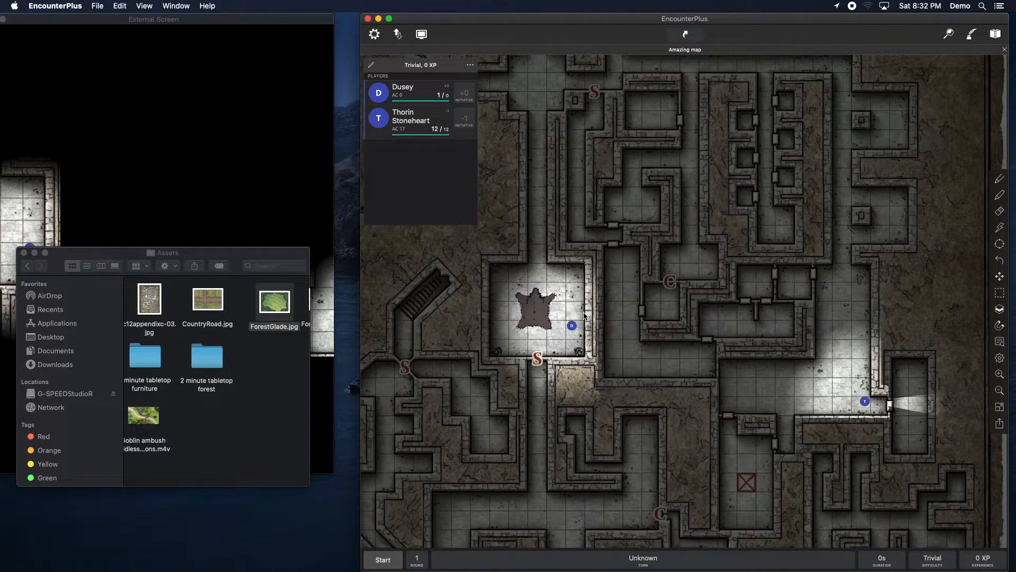
Step: Check the central room on the external screen and switch the editing layer to the DM layer
{"action": "left_click", "coordinate": [1001, 311]}
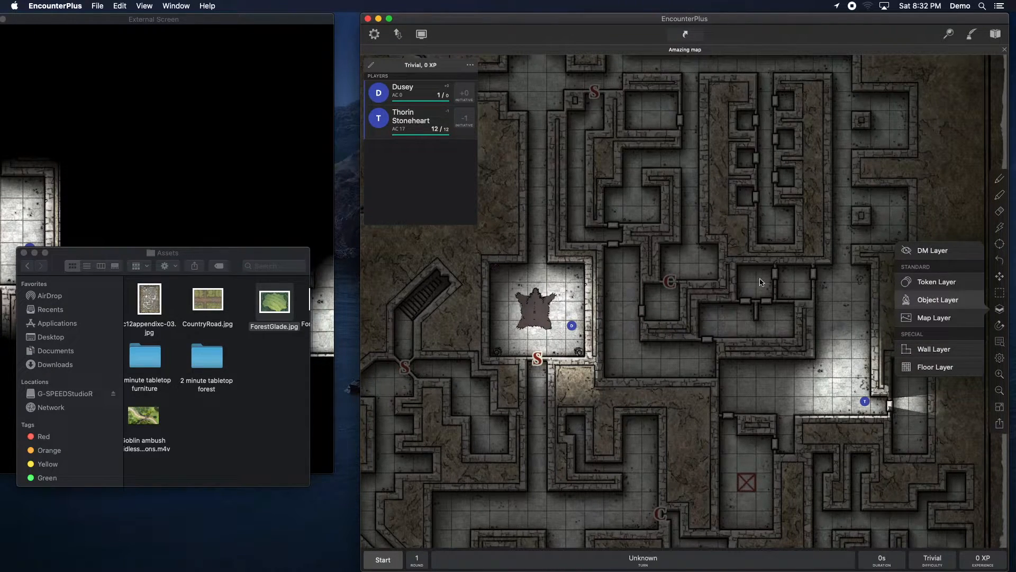
{"action": "left_click", "coordinate": [191, 168]}
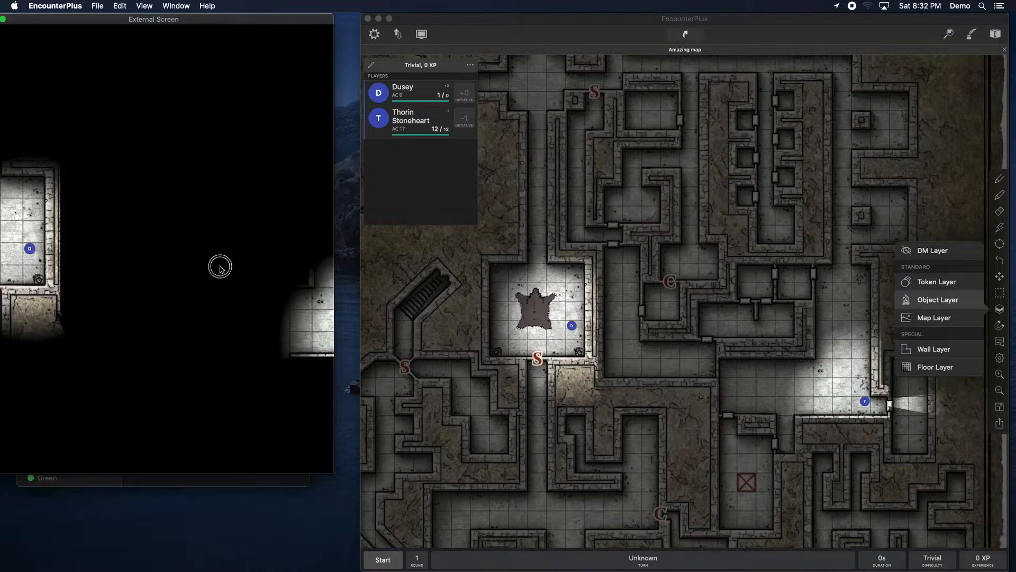
{"action": "left_click", "coordinate": [631, 261]}
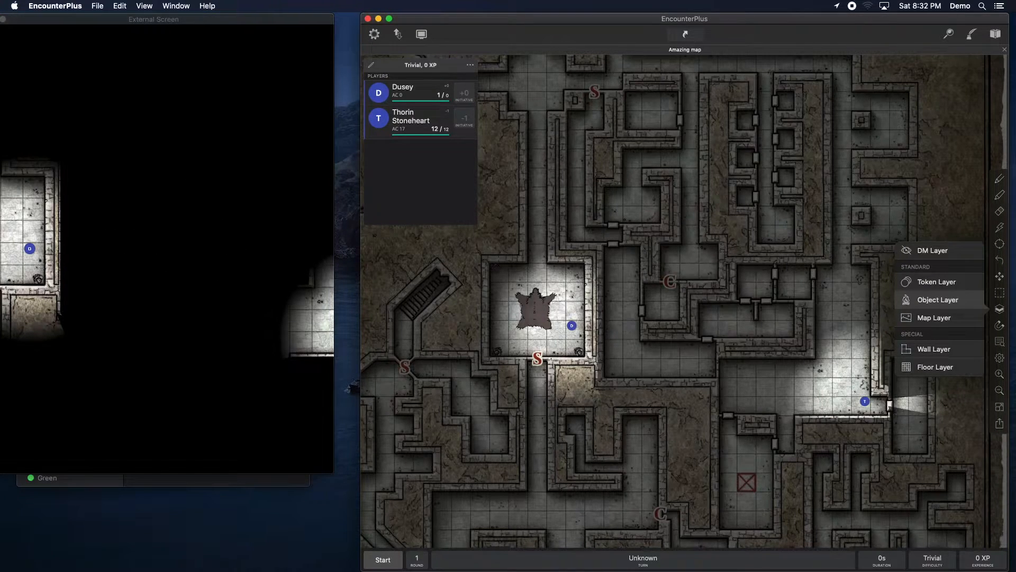
{"action": "left_click", "coordinate": [1000, 277]}
{"action": "left_click", "coordinate": [1000, 277]}
{"action": "left_click_drag", "start_coordinate": [635, 248], "coordinate": [752, 250]}
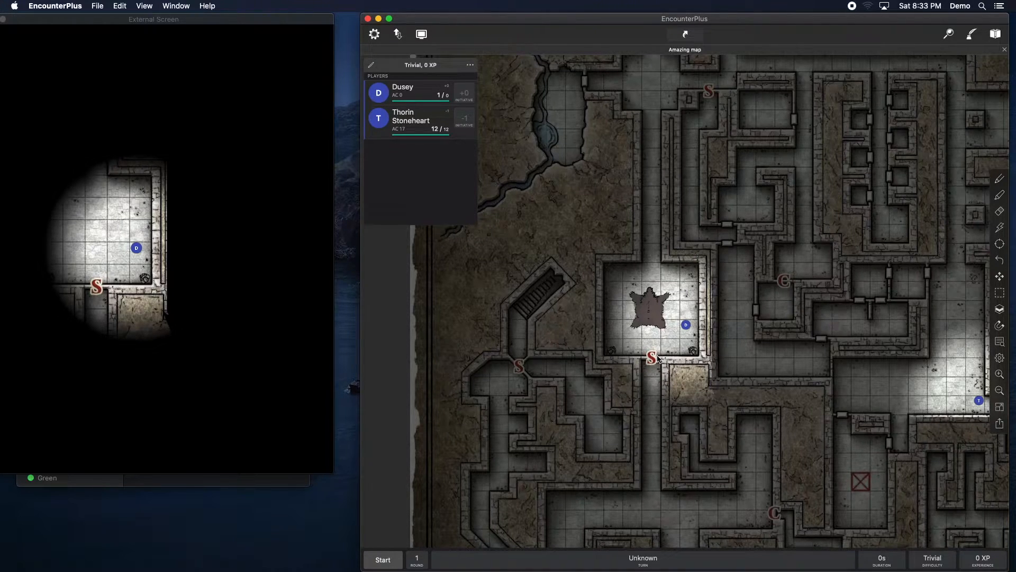
{"action": "left_click_drag", "start_coordinate": [712, 324], "coordinate": [685, 315]}
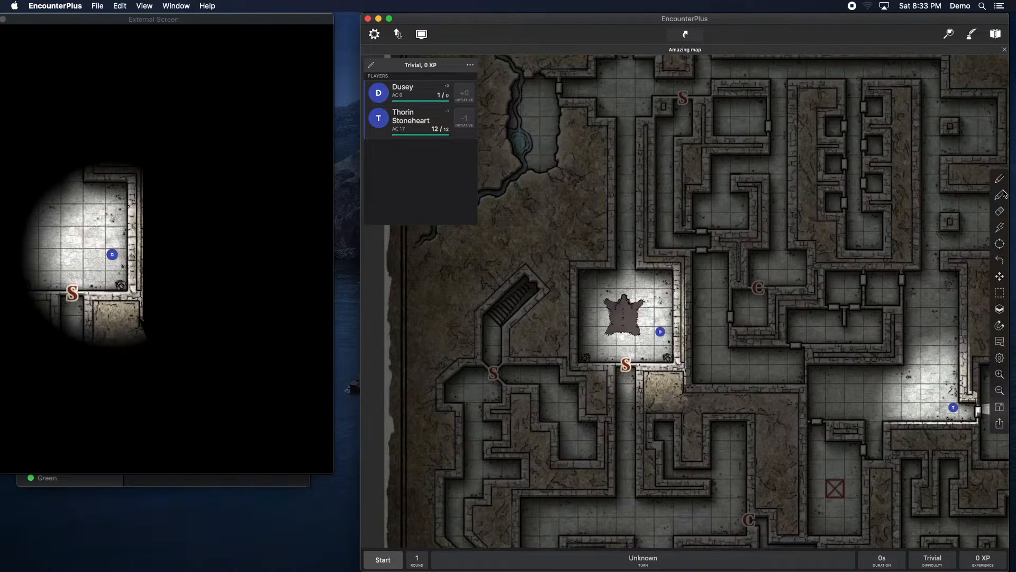
{"action": "left_click", "coordinate": [999, 310]}
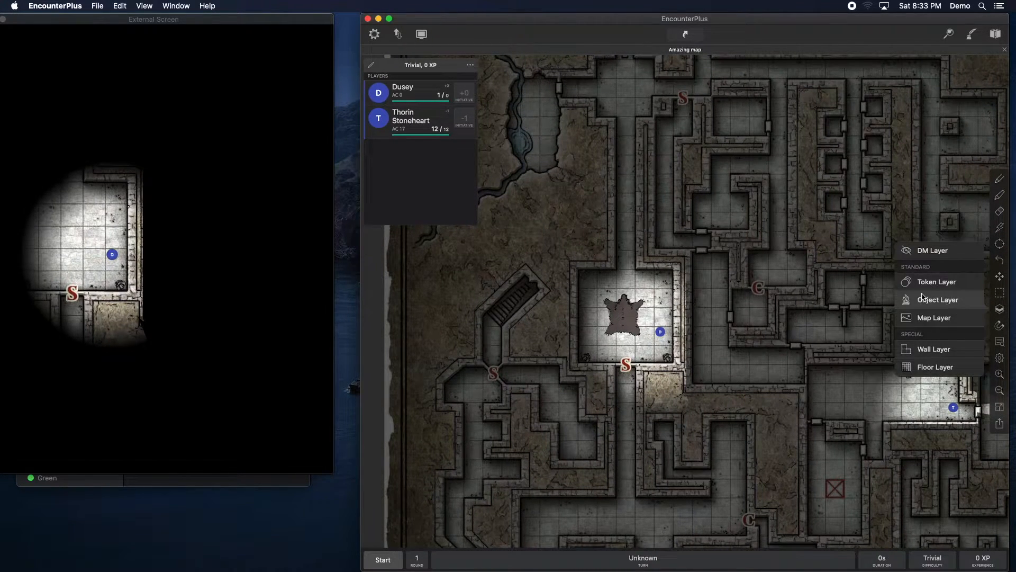
{"action": "left_click", "coordinate": [926, 252]}
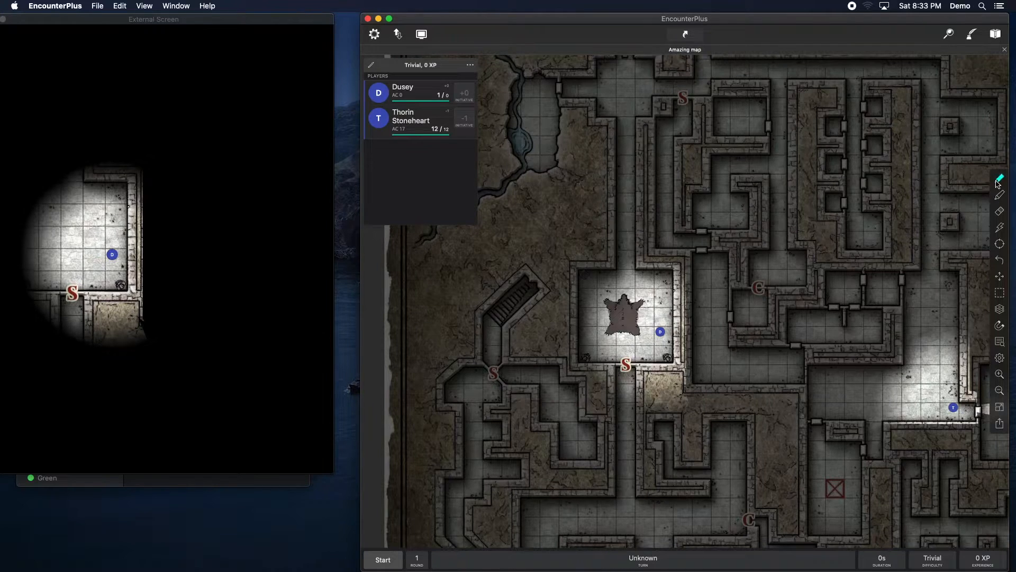
Step: Draw a red S mark on the DM layer beside the central room's eastern wall
{"action": "left_click", "coordinate": [997, 180]}
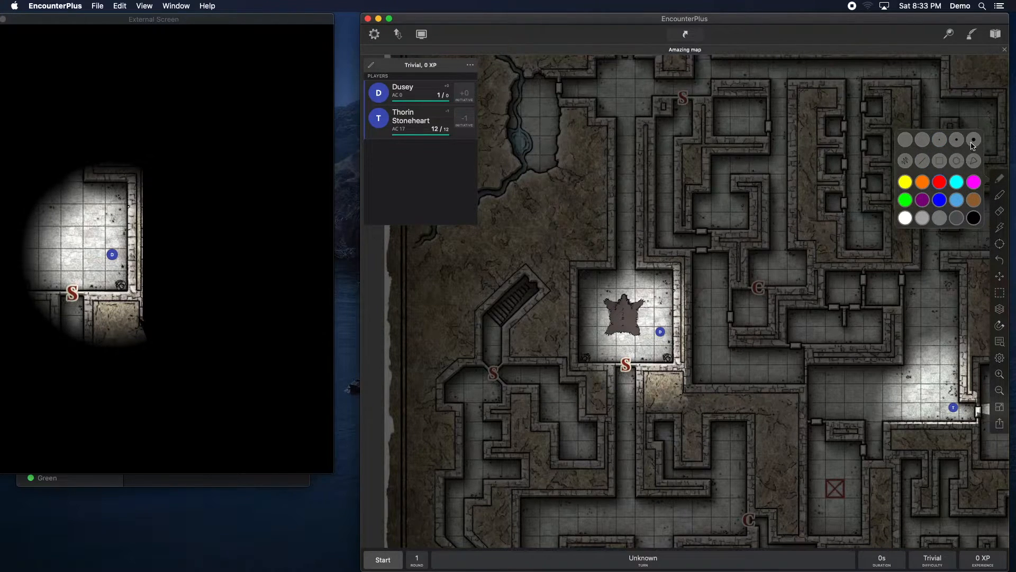
{"action": "left_click", "coordinate": [715, 326]}
{"action": "mouse_move", "coordinate": [696, 303]}
{"action": "left_mouse_down"}
{"action": "mouse_move", "coordinate": [671, 308]}
{"action": "mouse_move", "coordinate": [678, 298]}
{"action": "left_mouse_up"}
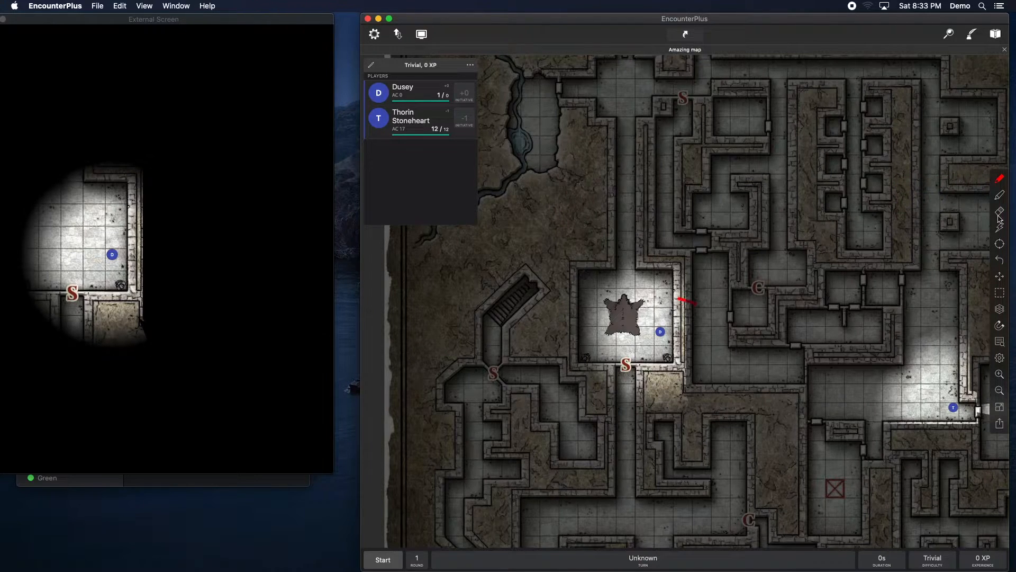
{"action": "left_click", "coordinate": [1000, 261]}
{"action": "left_click", "coordinate": [999, 179]}
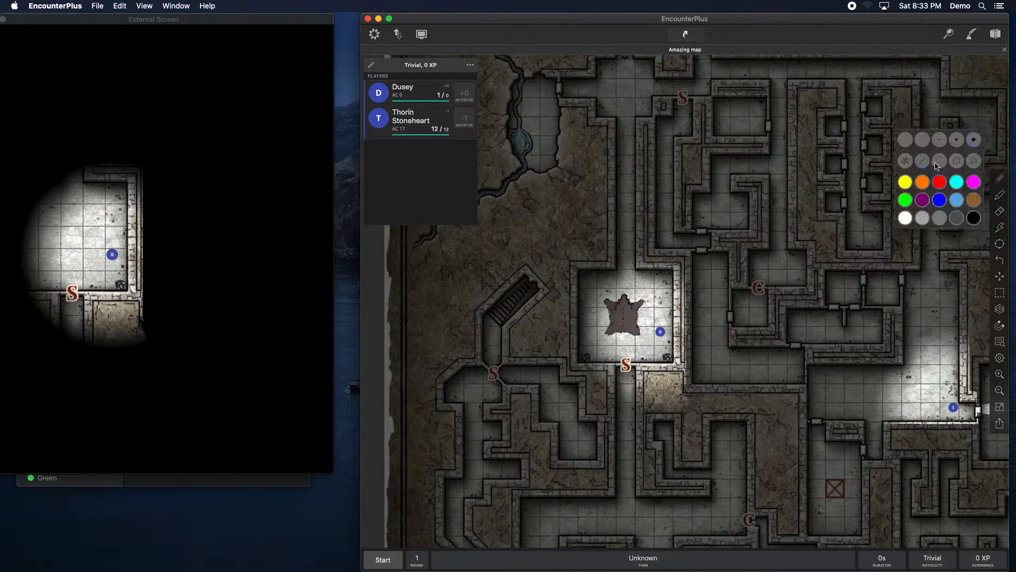
{"action": "left_click", "coordinate": [939, 181]}
{"action": "mouse_move", "coordinate": [696, 300]}
{"action": "left_mouse_down"}
{"action": "mouse_move", "coordinate": [680, 292]}
{"action": "mouse_move", "coordinate": [690, 303]}
{"action": "mouse_move", "coordinate": [676, 309]}
{"action": "left_mouse_up"}
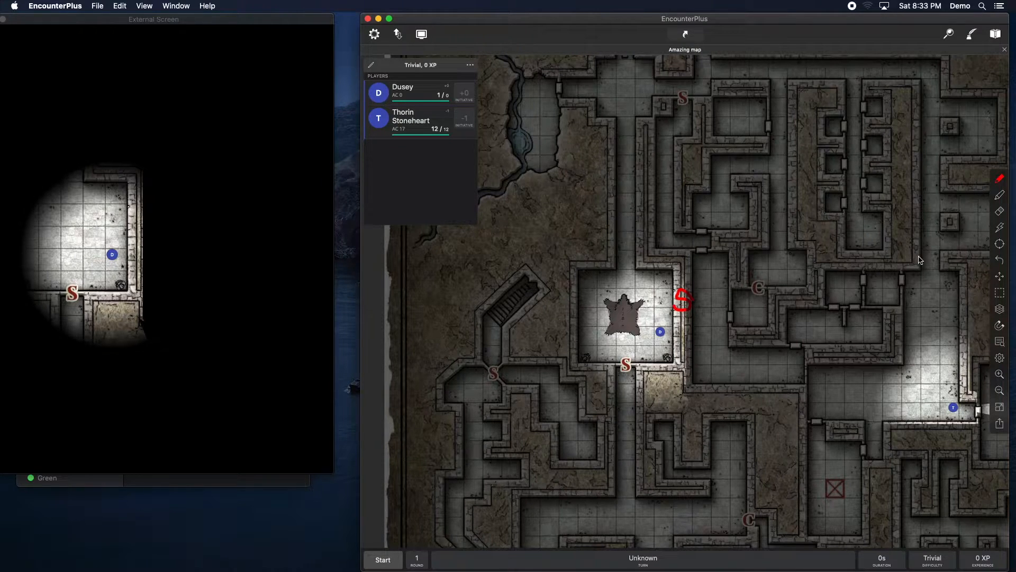
{"action": "left_click", "coordinate": [1000, 309]}
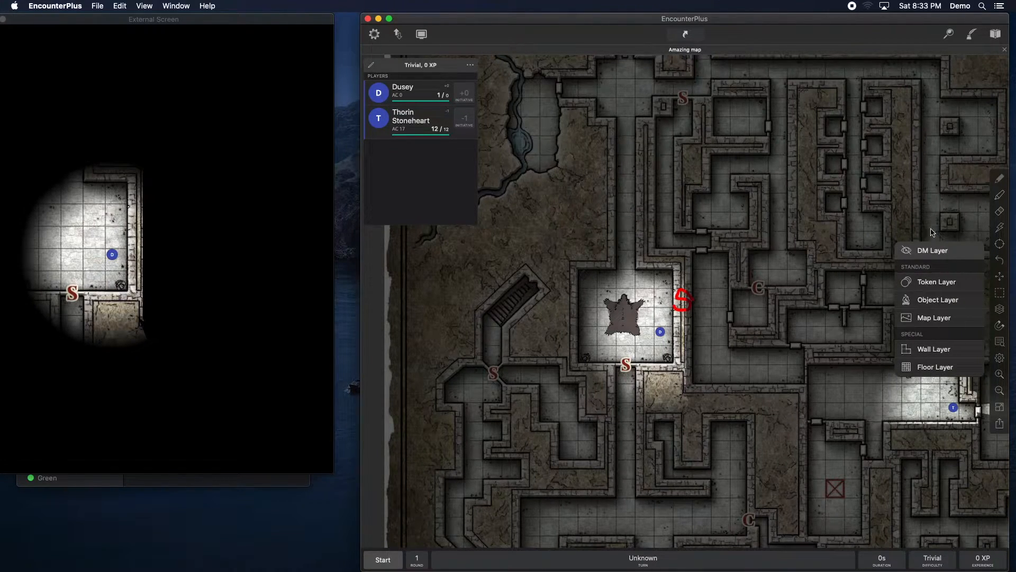
{"action": "left_click", "coordinate": [787, 336]}
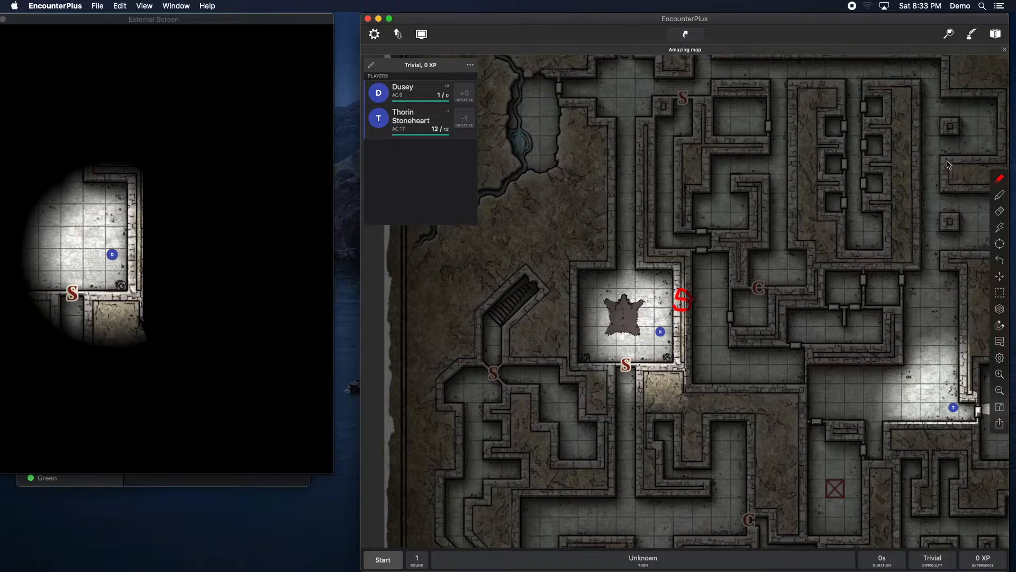
Step: Place the Goblin Abmush encounter from Chapter 1 - Greenest as a marker in the room south-west of the central room
{"action": "left_click", "coordinate": [996, 35]}
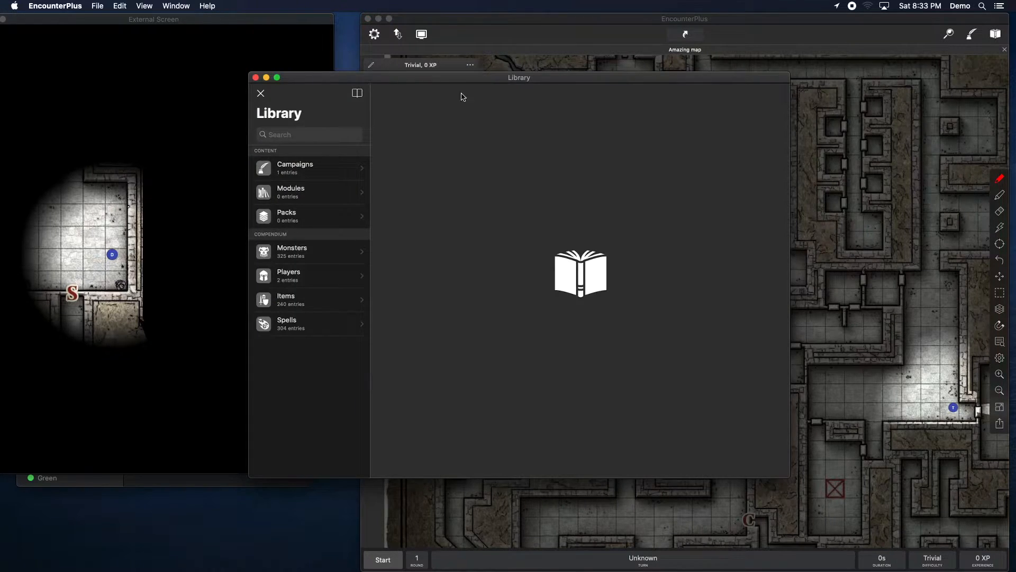
{"action": "left_click", "coordinate": [256, 78]}
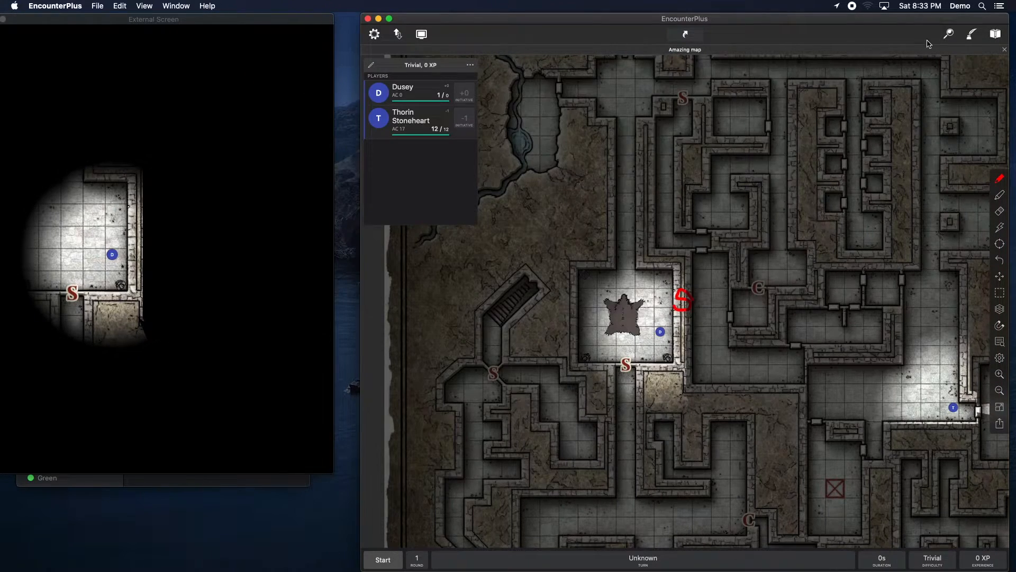
{"action": "left_click", "coordinate": [971, 34]}
{"action": "left_click", "coordinate": [953, 208]}
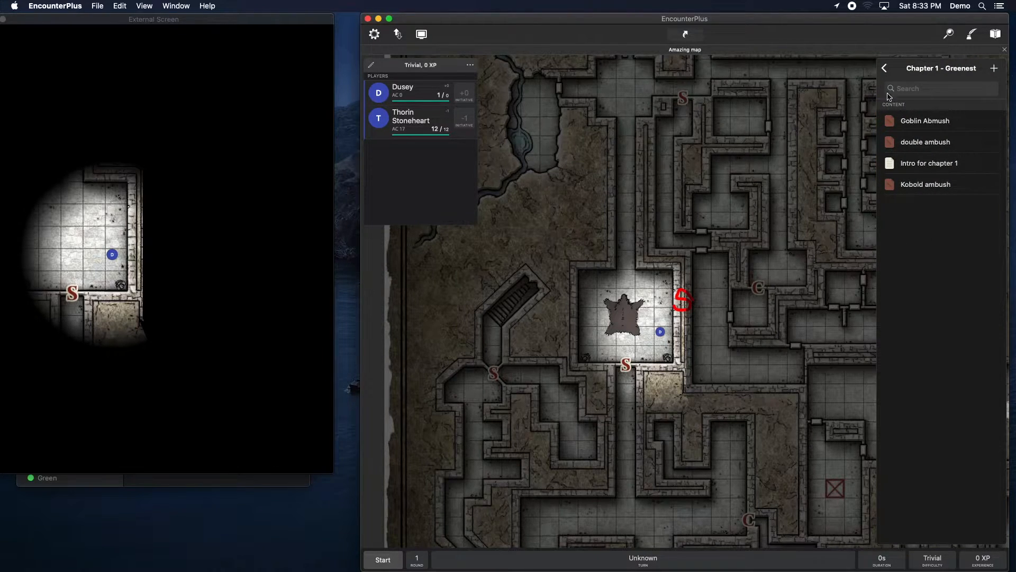
{"action": "mouse_move", "coordinate": [921, 121]}
{"action": "left_mouse_down"}
{"action": "mouse_move", "coordinate": [722, 357]}
{"action": "mouse_move", "coordinate": [592, 445]}
{"action": "mouse_move", "coordinate": [576, 442]}
{"action": "left_mouse_up"}
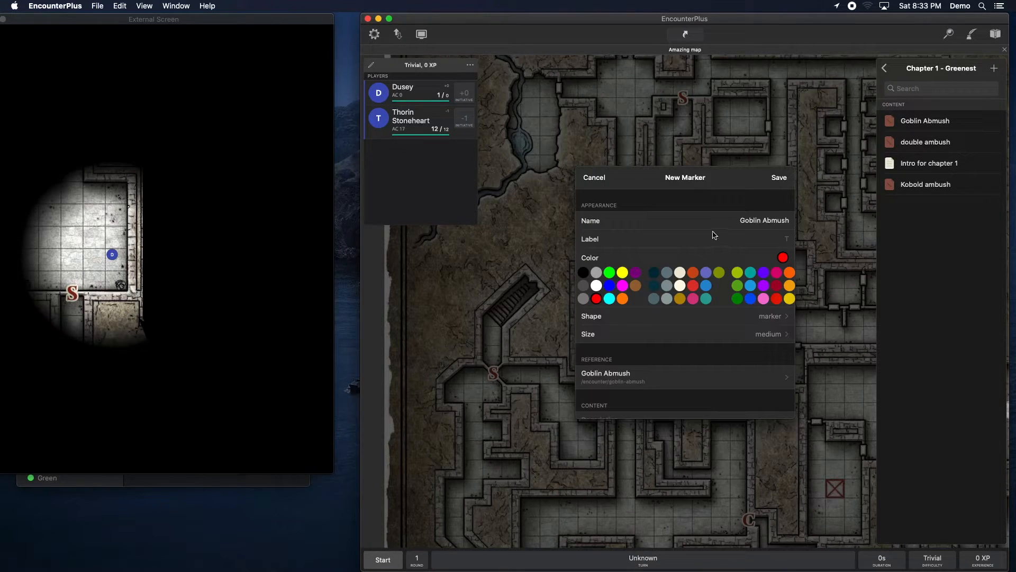
{"action": "left_click", "coordinate": [780, 178]}
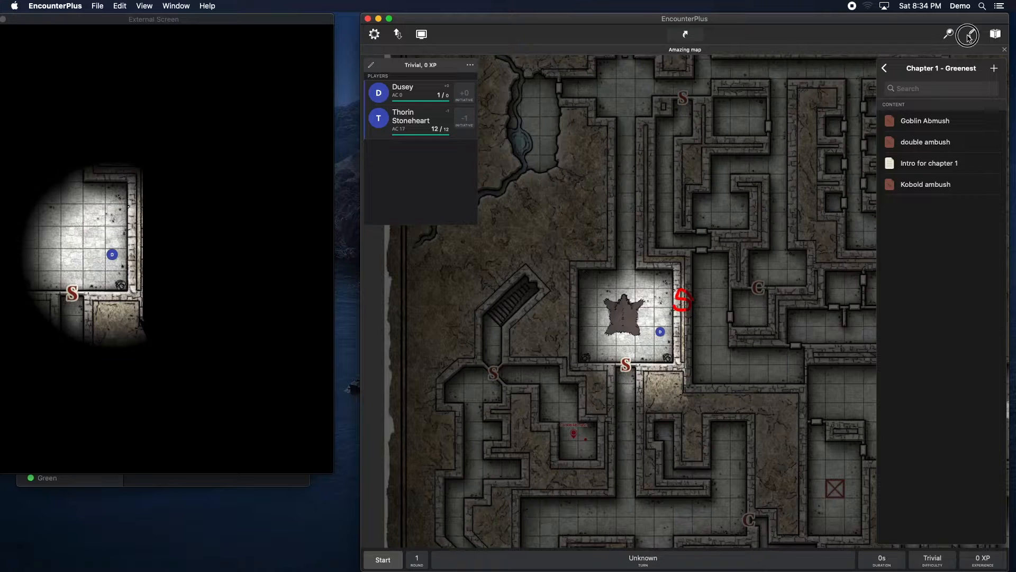
Step: Open the Goblin Abmush marker to review its encounter details, then close it
{"action": "left_click", "coordinate": [970, 34]}
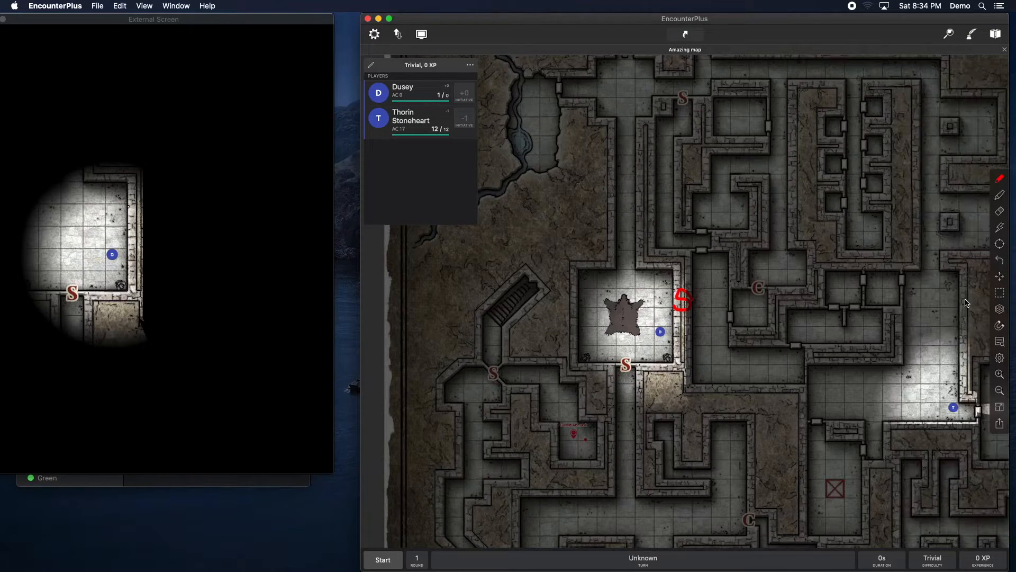
{"action": "left_click", "coordinate": [574, 432]}
{"action": "left_click", "coordinate": [634, 376]}
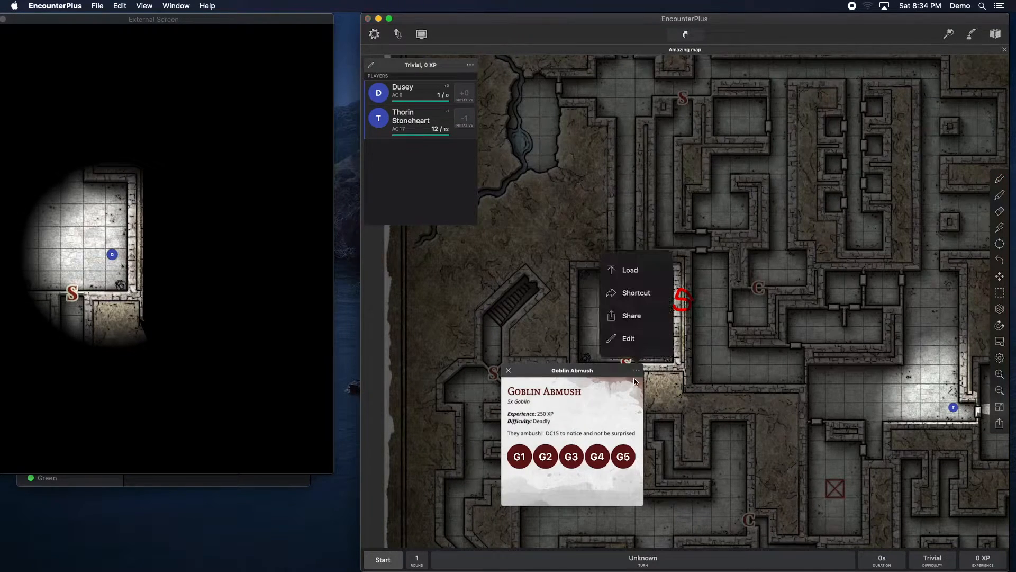
{"action": "left_click", "coordinate": [508, 372]}
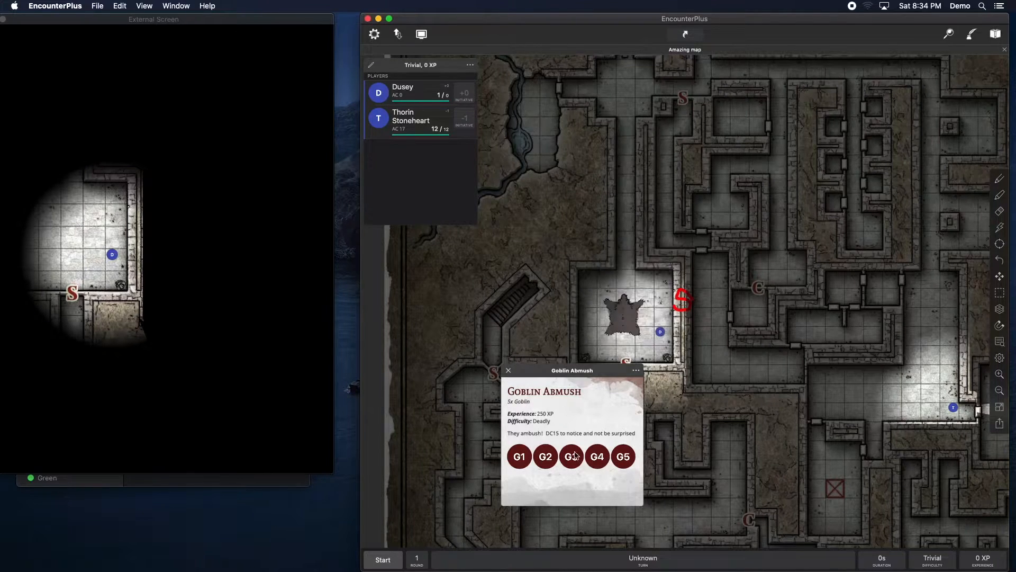
{"action": "left_click", "coordinate": [508, 374]}
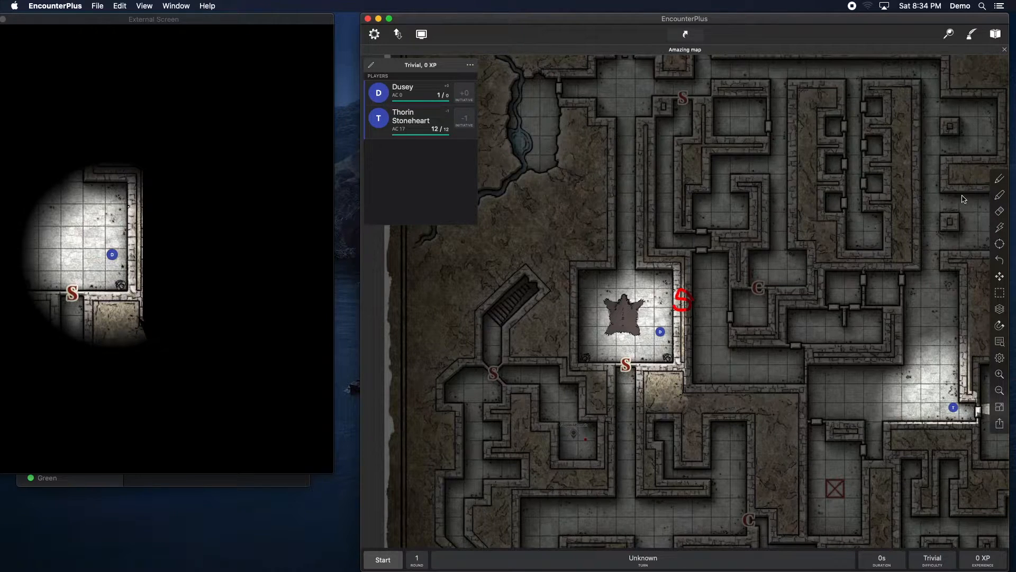
Step: Open the map objects list and view the Goblin Abmush marker's details, then return to the list
{"action": "right_click", "coordinate": [572, 435]}
{"action": "left_click", "coordinate": [724, 381]}
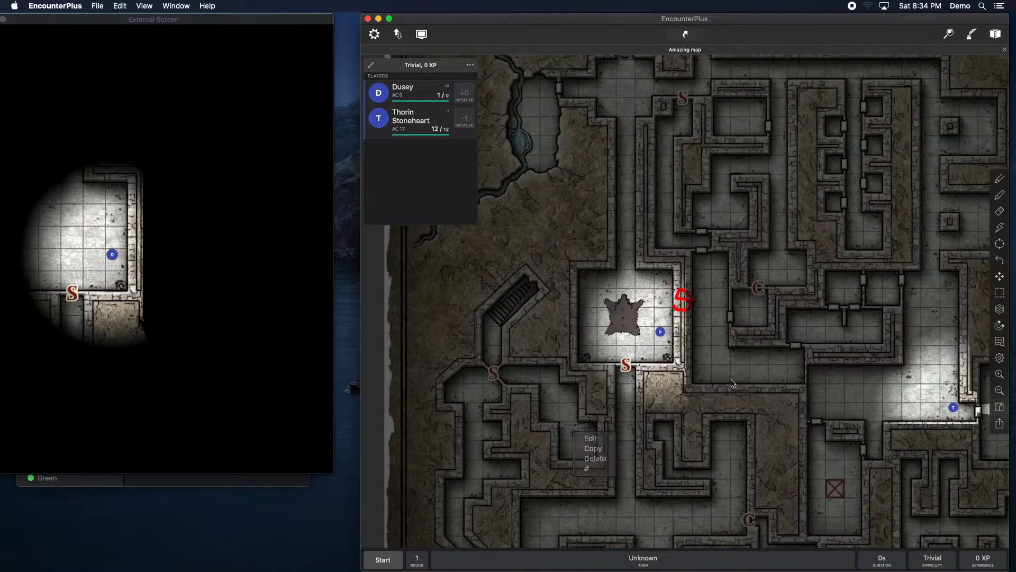
{"action": "left_click", "coordinate": [1000, 345]}
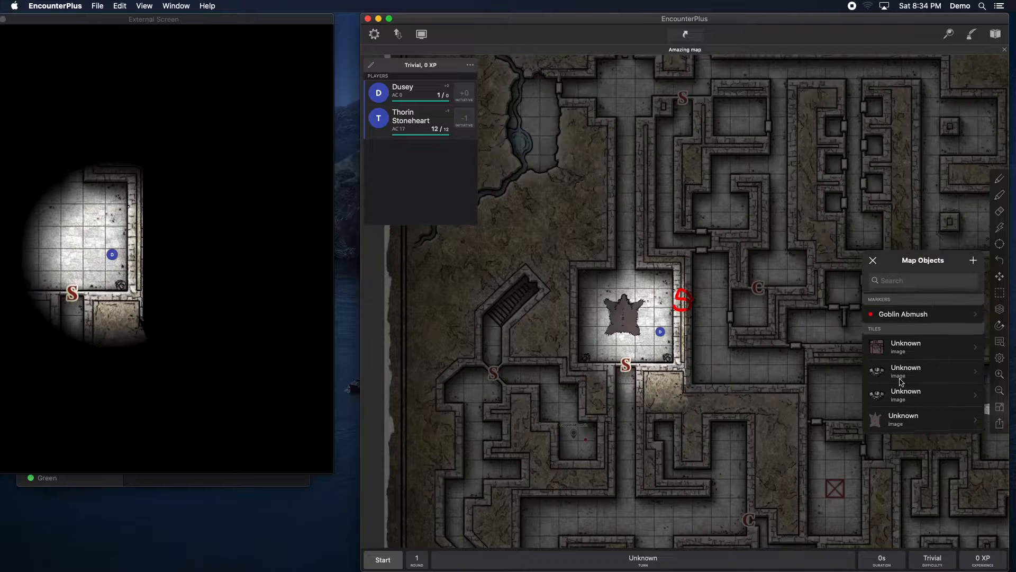
{"action": "left_click", "coordinate": [910, 317]}
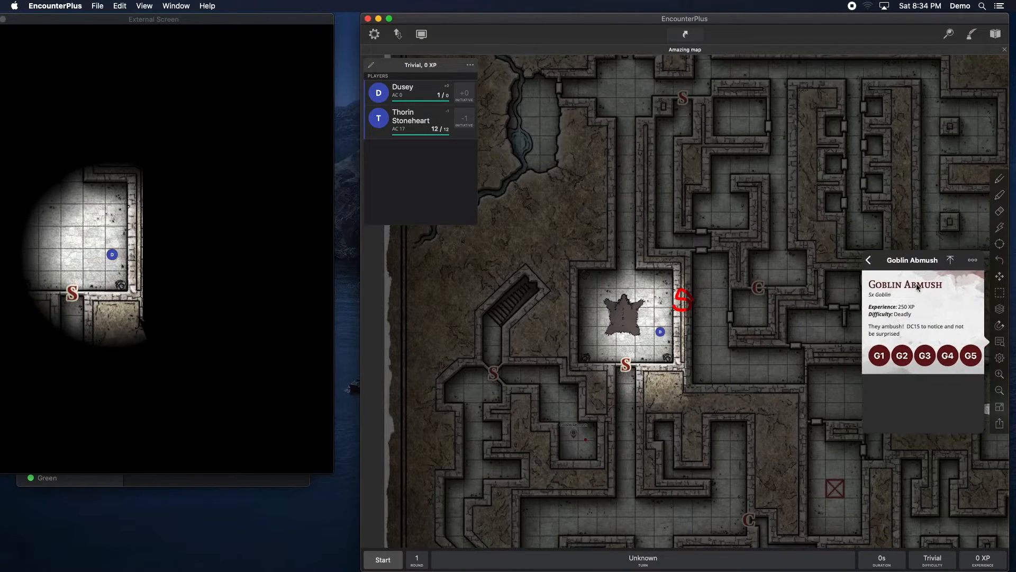
{"action": "left_click", "coordinate": [869, 260]}
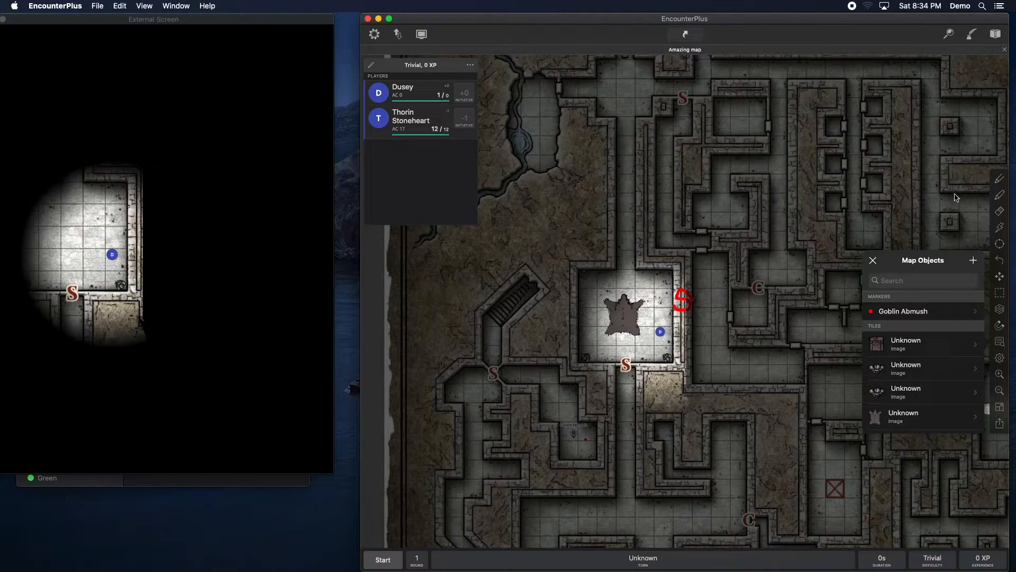
Step: Add a new map marker named Secret and save it
{"action": "left_click", "coordinate": [974, 260]}
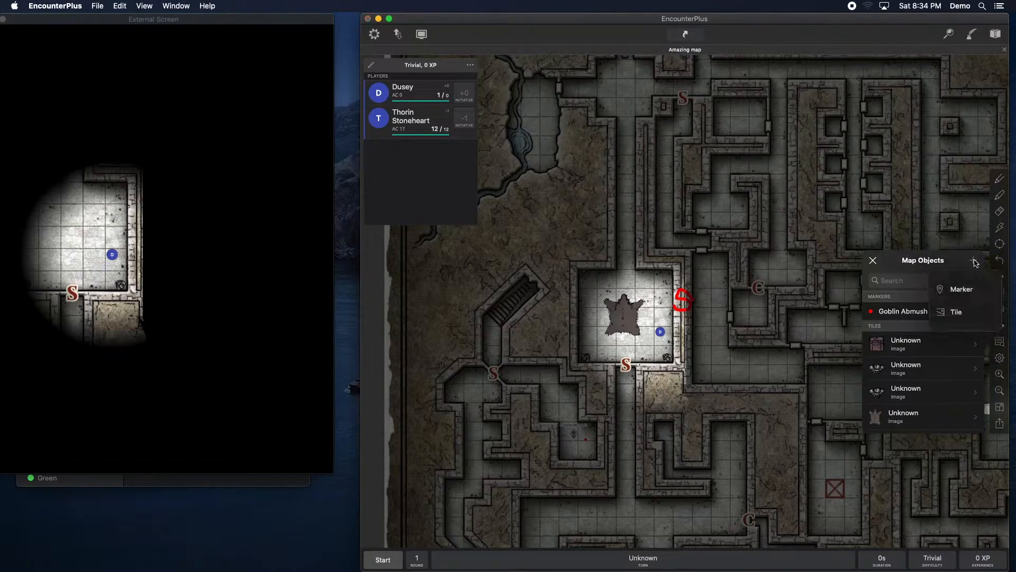
{"action": "left_click", "coordinate": [963, 290]}
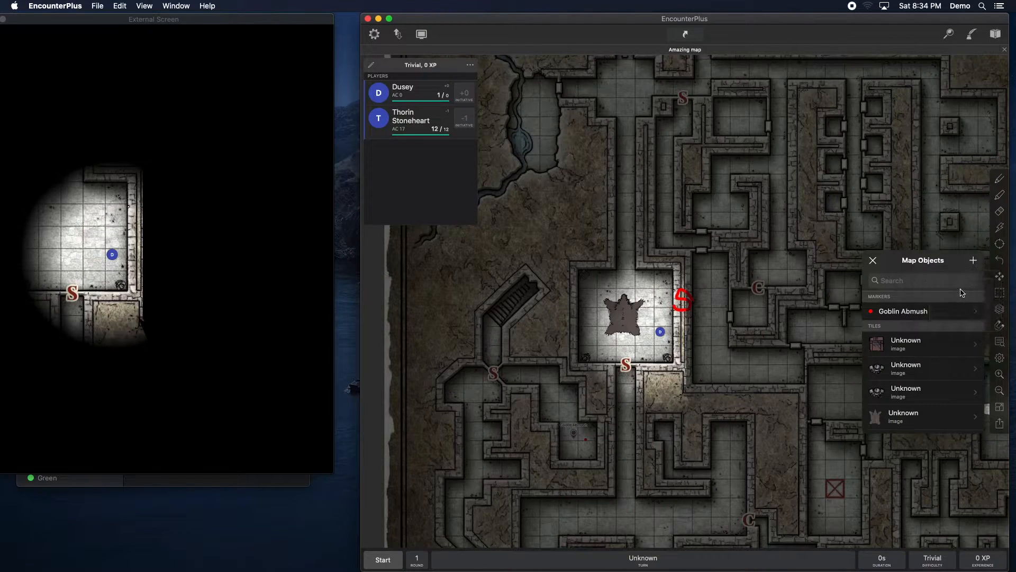
{"action": "left_click", "coordinate": [779, 220]}
{"action": "type", "text": "Secret"}
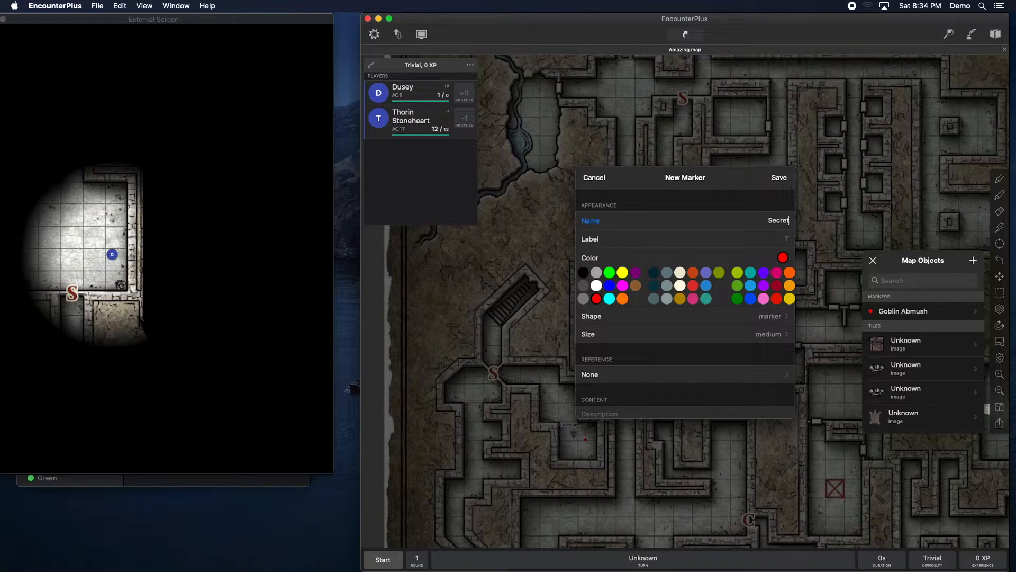
{"action": "scroll", "coordinate": [779, 221], "scroll_direction": "down", "scroll_amount": 2}
{"action": "scroll", "coordinate": [759, 234], "scroll_direction": "right", "scroll_amount": 2}
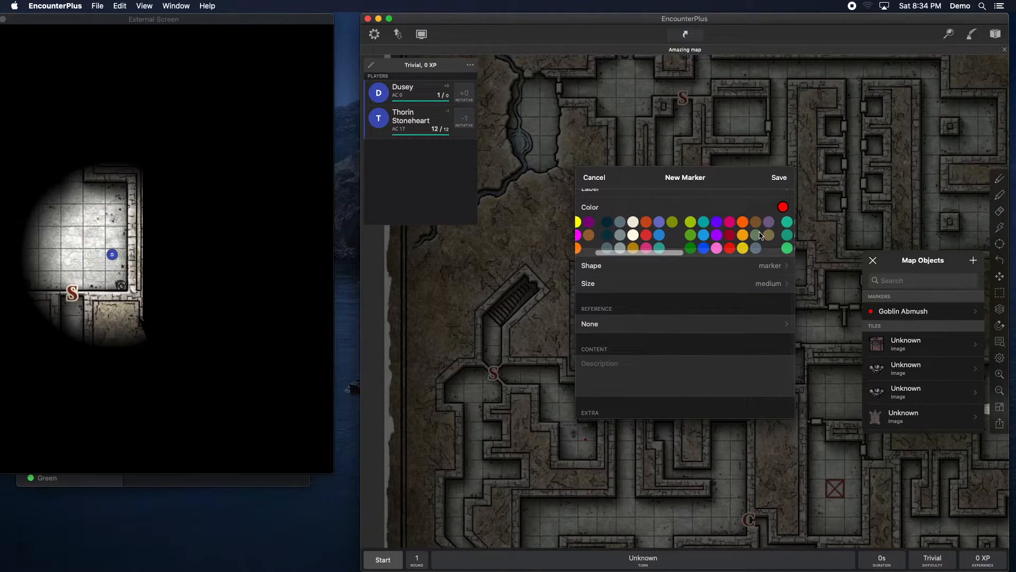
{"action": "left_click", "coordinate": [776, 180]}
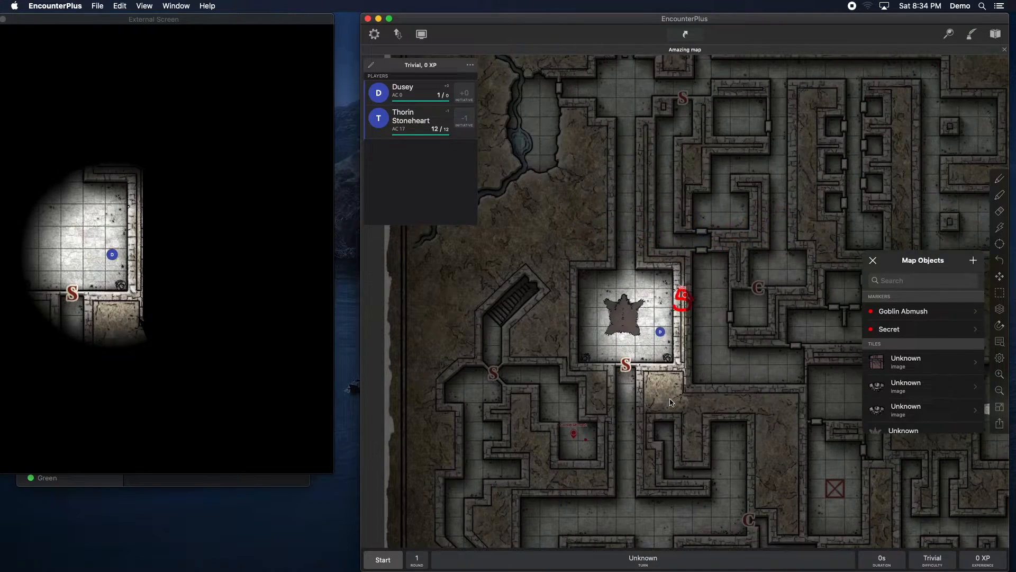
Step: Move the Secret marker to the south wall of the room east of the central room
{"action": "left_click", "coordinate": [713, 412]}
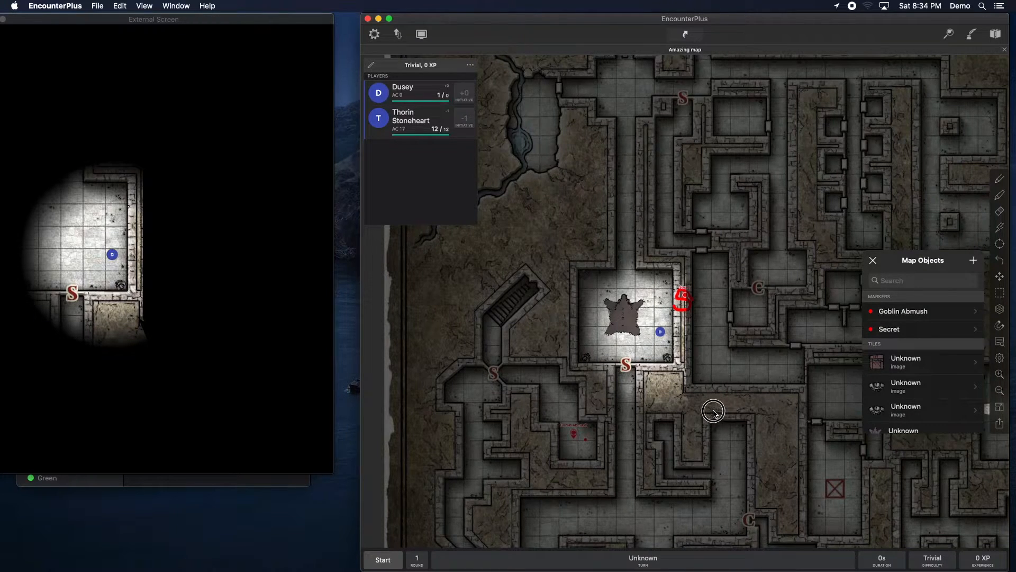
{"action": "left_click", "coordinate": [999, 374]}
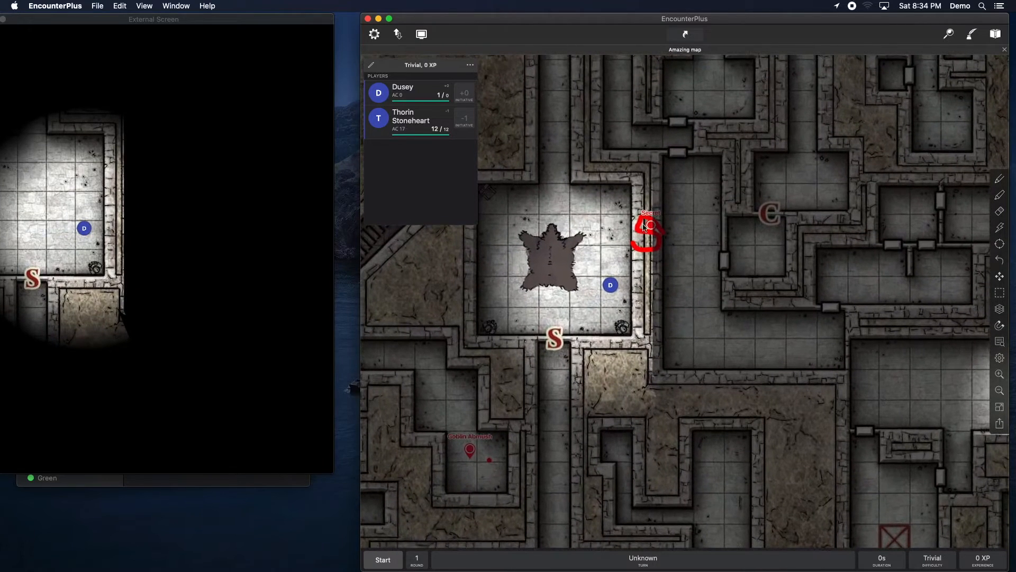
{"action": "left_click", "coordinate": [647, 233]}
{"action": "left_click", "coordinate": [585, 162]}
{"action": "mouse_move", "coordinate": [651, 226]}
{"action": "left_mouse_down"}
{"action": "mouse_move", "coordinate": [605, 251]}
{"action": "mouse_move", "coordinate": [652, 254]}
{"action": "mouse_move", "coordinate": [758, 310]}
{"action": "mouse_move", "coordinate": [772, 372]}
{"action": "left_mouse_up"}
Step: Move the Dusey token into the eastern room, then open the Secret marker and close it
{"action": "left_click_drag", "start_coordinate": [611, 286], "coordinate": [761, 334]}
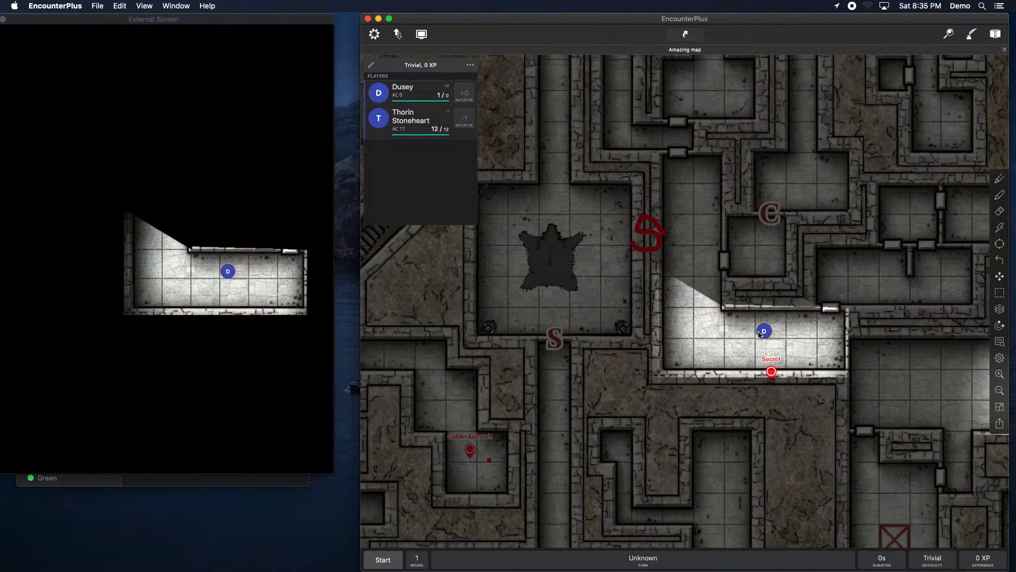
{"action": "left_click", "coordinate": [772, 372]}
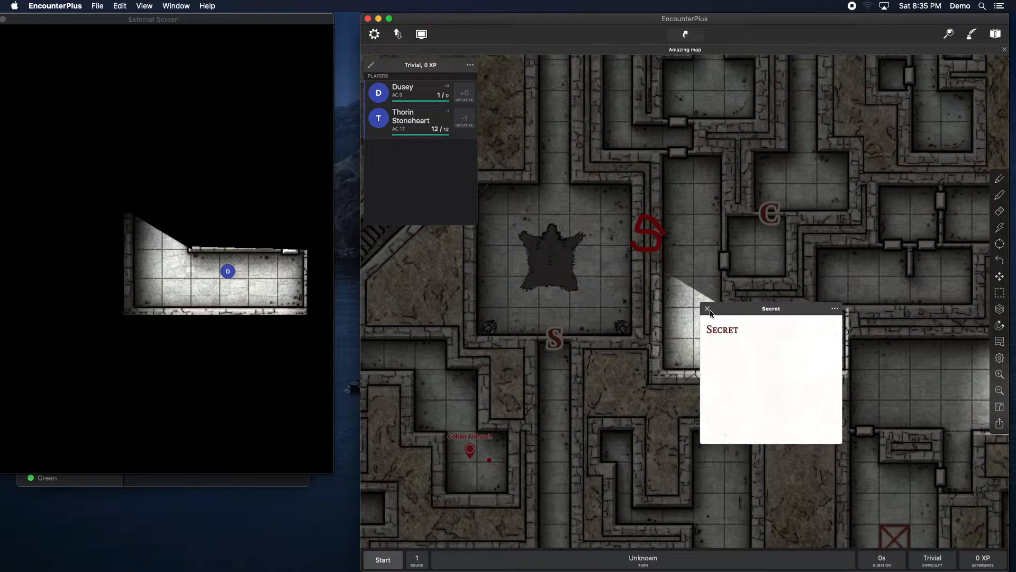
{"action": "left_click", "coordinate": [708, 310]}
Step: Edit the Secret marker's description to "Press the 3rd block to open" and save it
{"action": "right_click", "coordinate": [771, 370]}
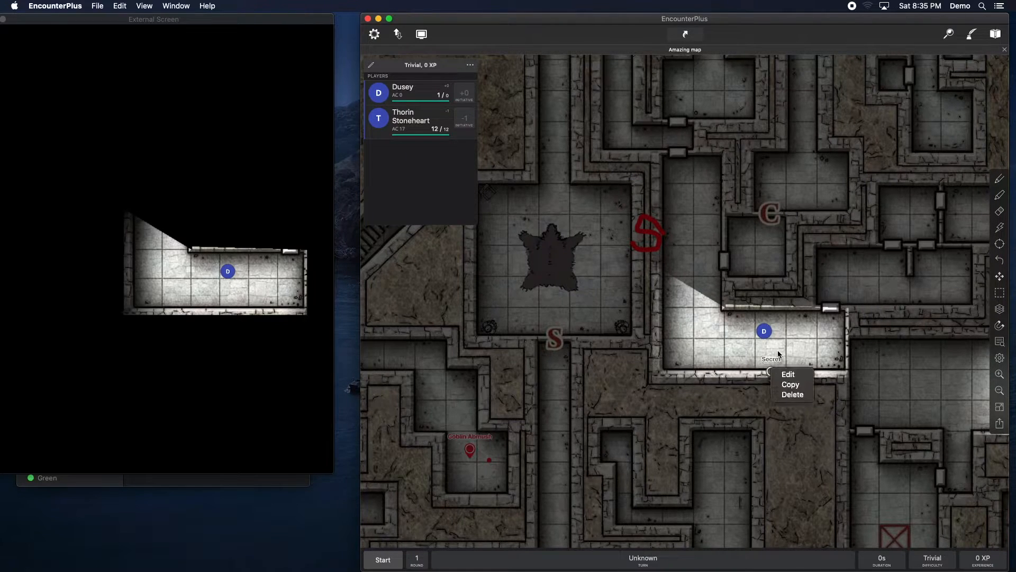
{"action": "left_click", "coordinate": [784, 375]}
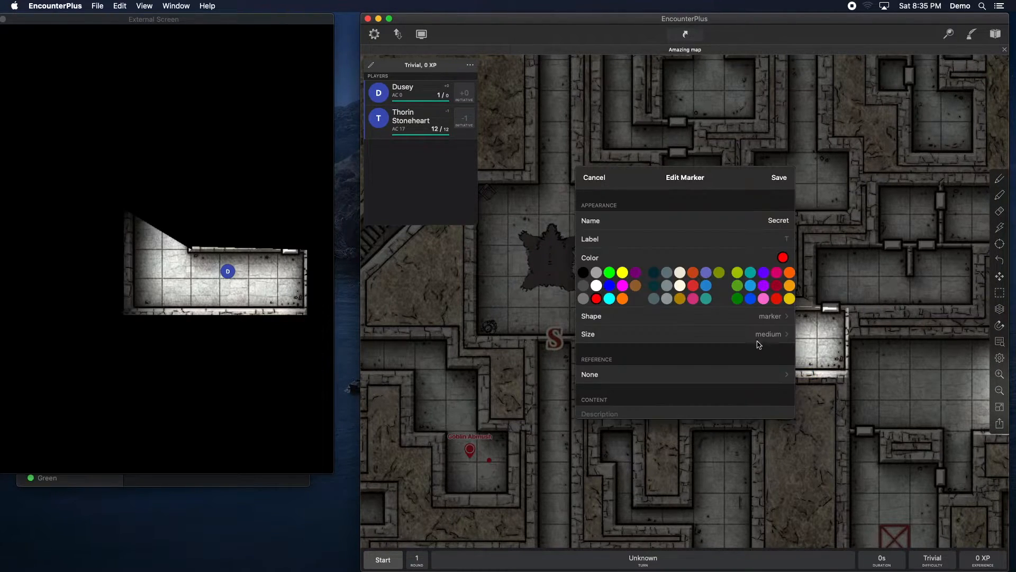
{"action": "scroll", "coordinate": [656, 380], "scroll_direction": "down", "scroll_amount": 2}
{"action": "left_click", "coordinate": [608, 366]}
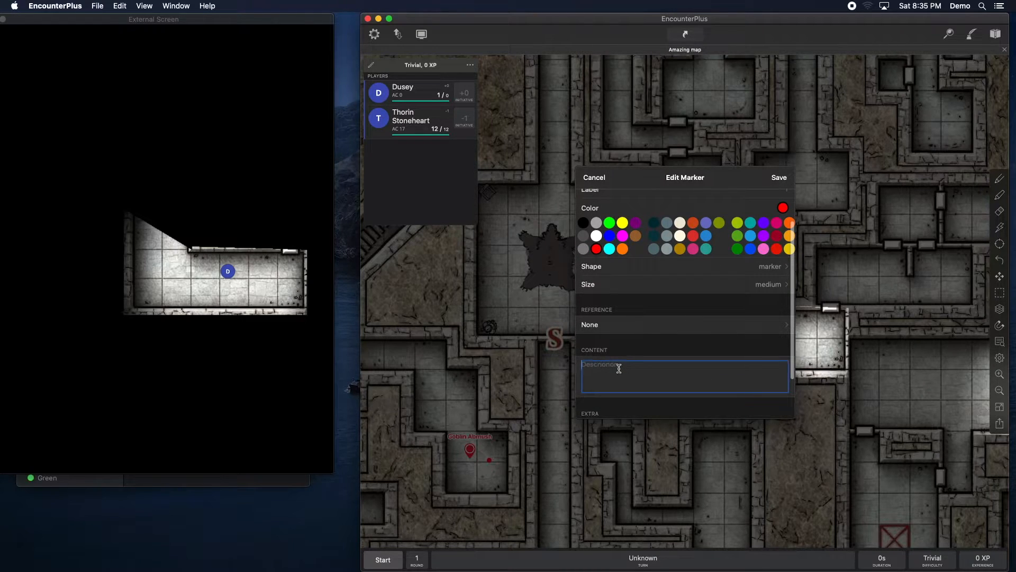
{"action": "type", "text": "Press the 3rd block to open"}
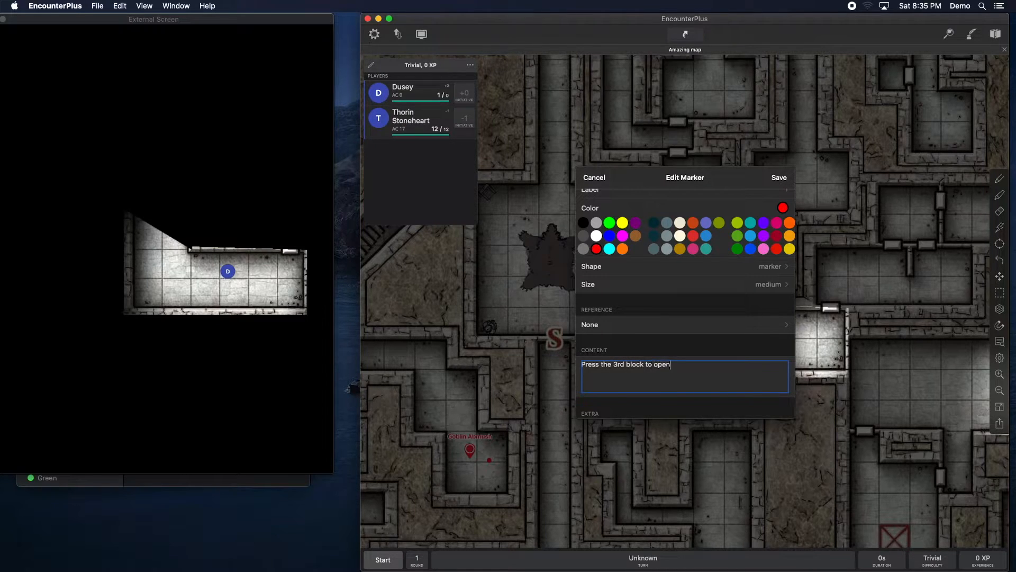
{"action": "left_click", "coordinate": [776, 178]}
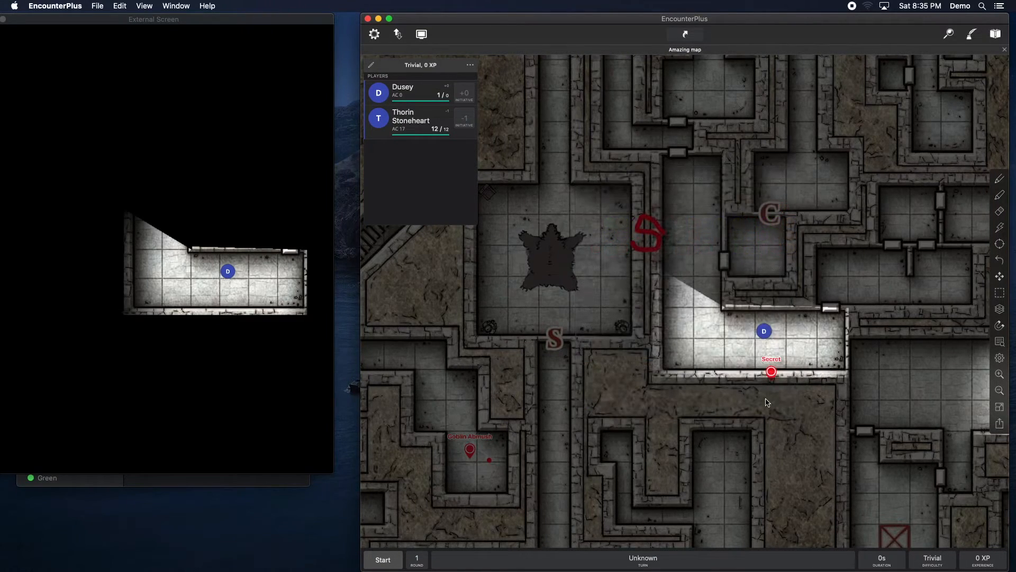
Step: Open the Secret marker to check its description, then close it
{"action": "left_click", "coordinate": [771, 371]}
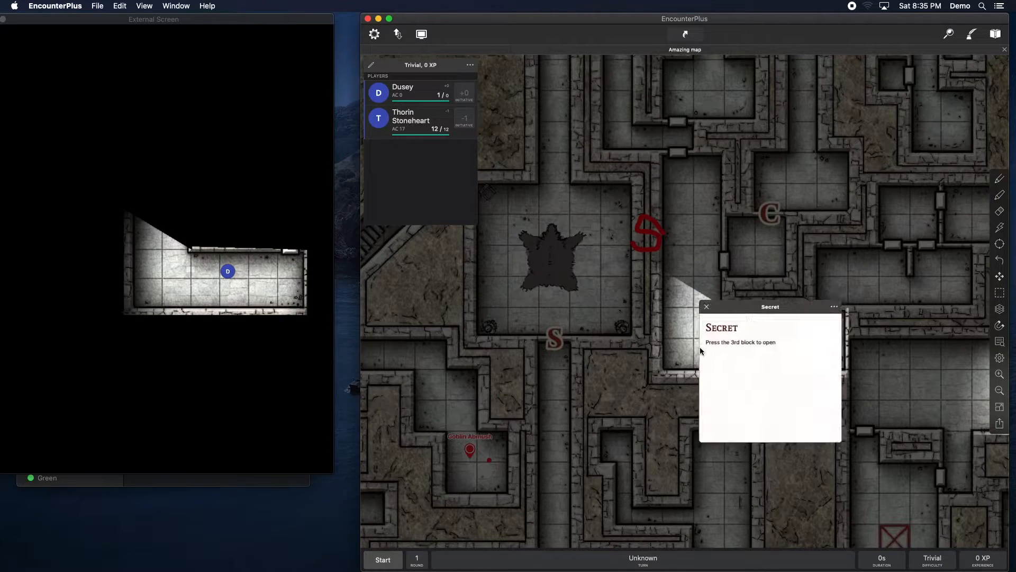
{"action": "left_click", "coordinate": [707, 307]}
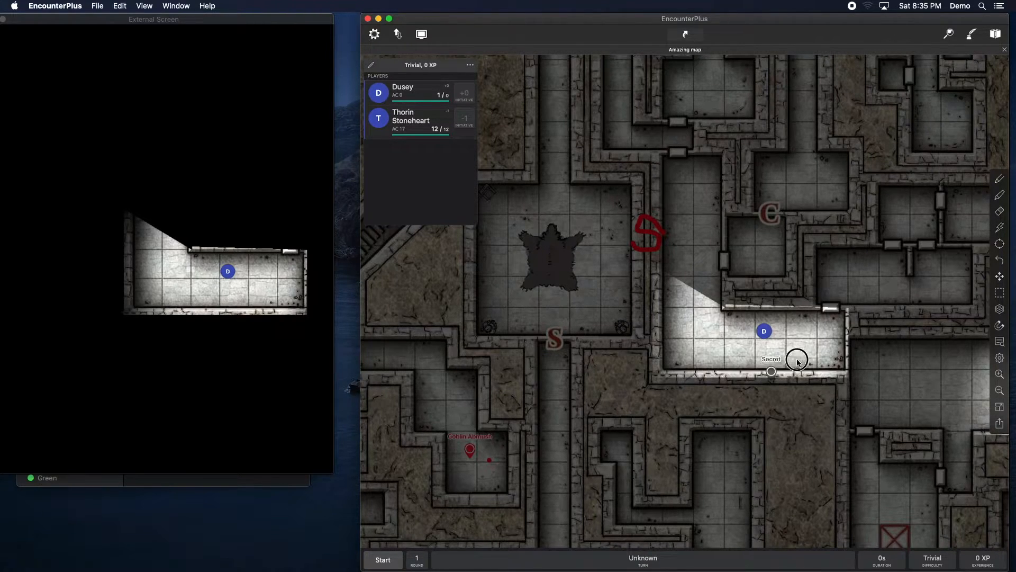
{"action": "left_click_drag", "start_coordinate": [787, 352], "coordinate": [748, 353]}
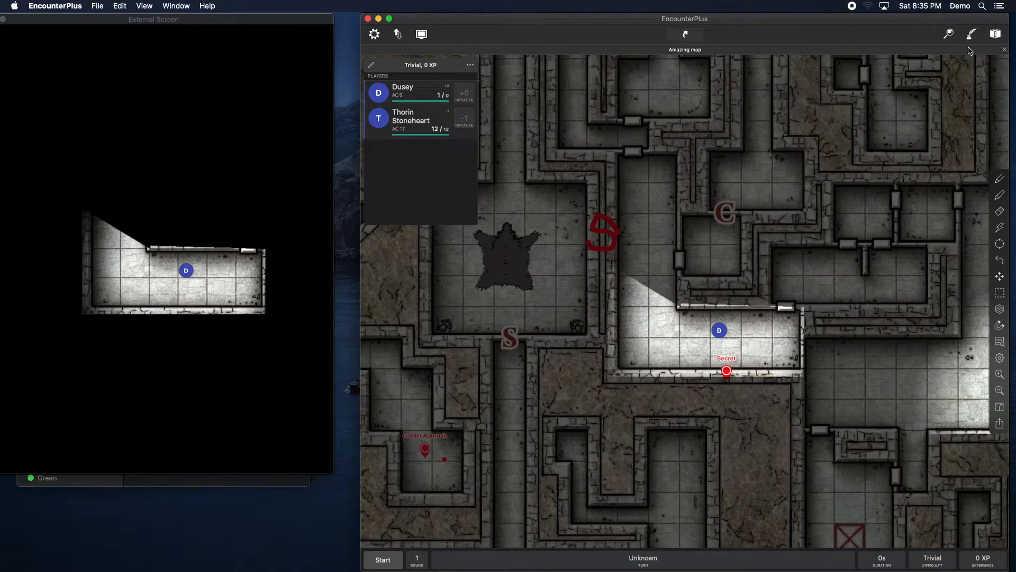
Step: Open the campaign library and create a new map inside Chapter 2
{"action": "left_click", "coordinate": [972, 34]}
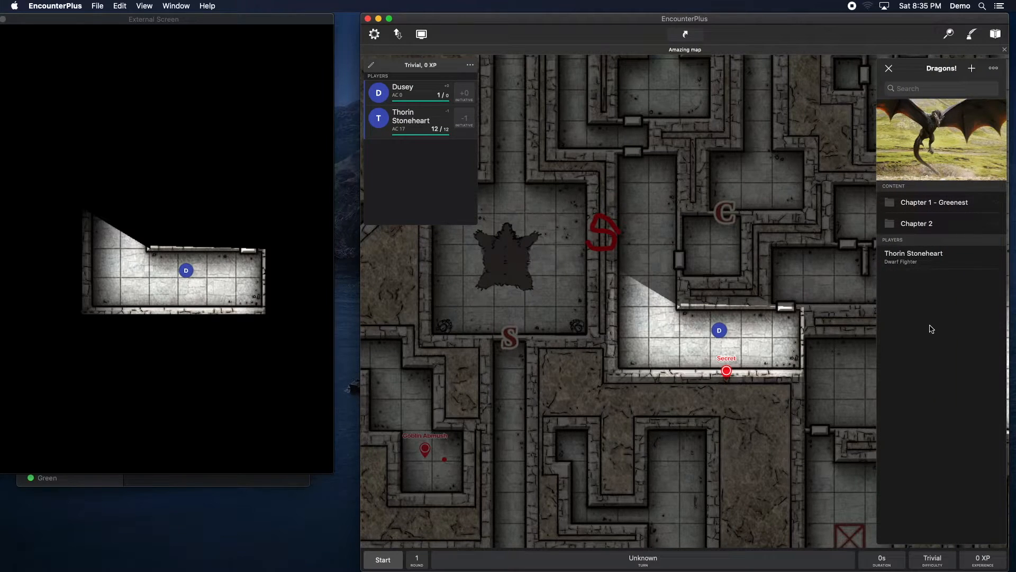
{"action": "left_click", "coordinate": [957, 206]}
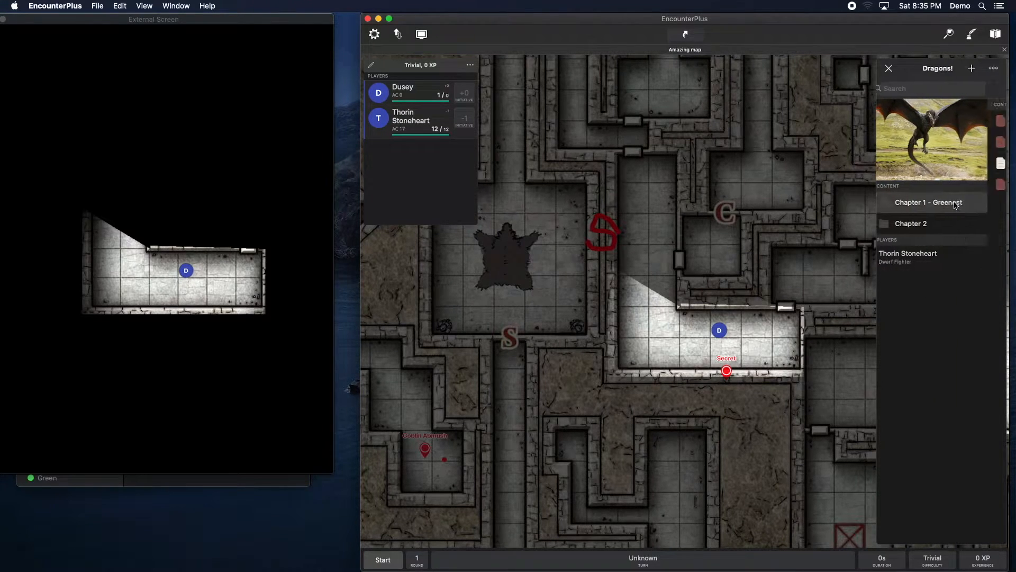
{"action": "left_click", "coordinate": [887, 69]}
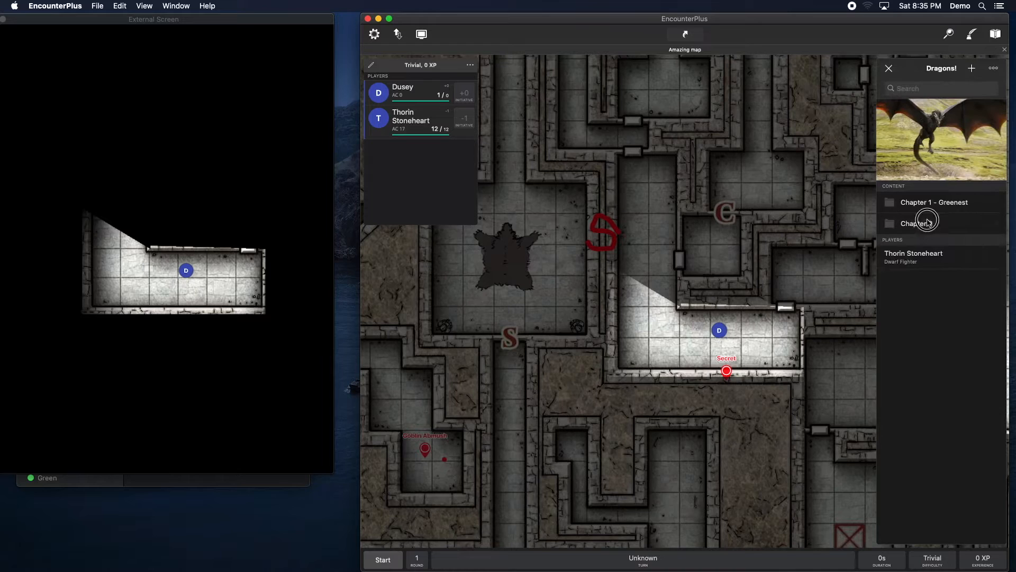
{"action": "left_click", "coordinate": [926, 225]}
{"action": "left_click", "coordinate": [994, 69]}
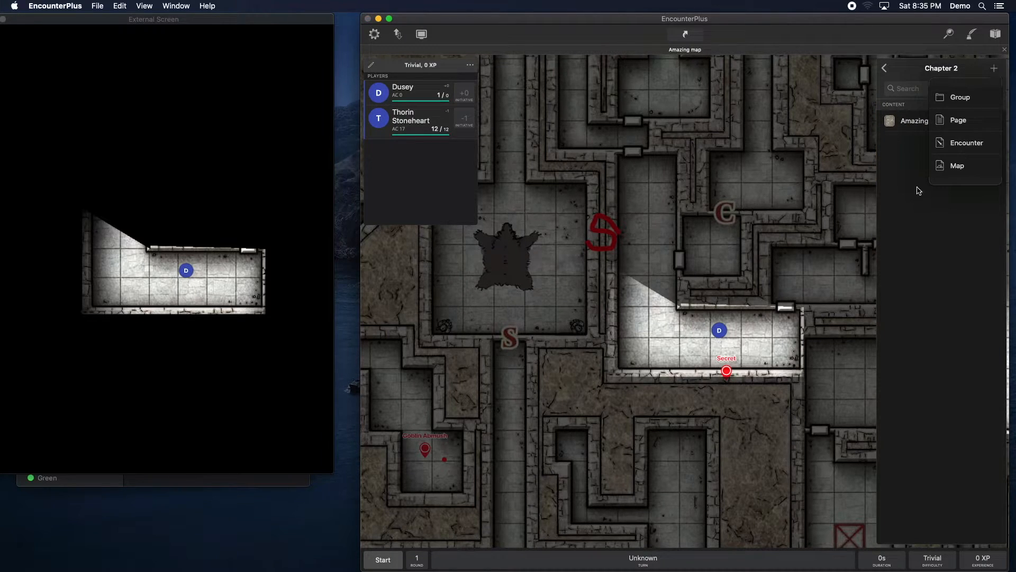
{"action": "left_click", "coordinate": [956, 166]}
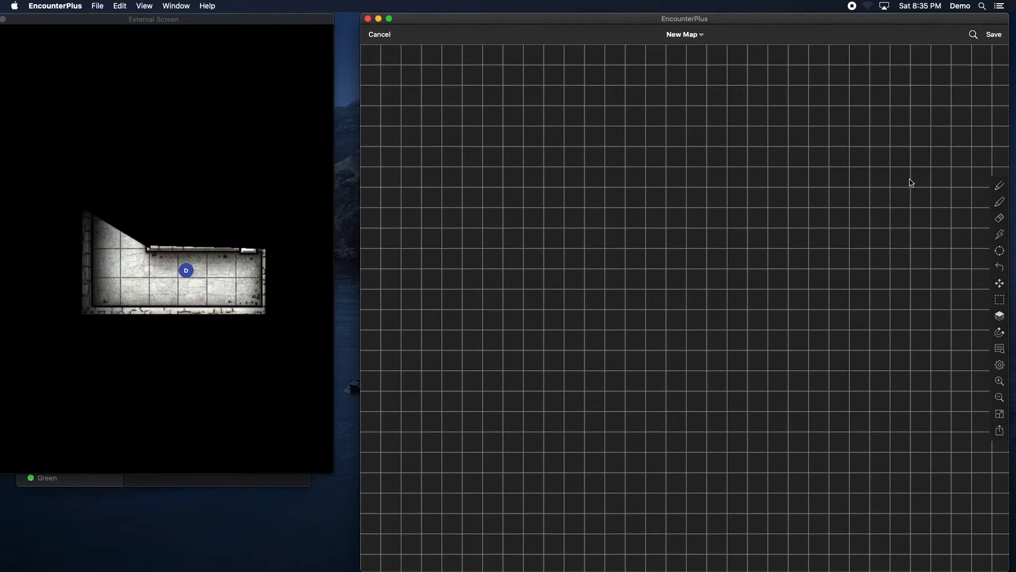
Step: Open a Finder window in a new tab to browse the map image files
{"action": "left_click", "coordinate": [159, 484]}
{"action": "left_click_drag", "start_coordinate": [84, 254], "coordinate": [107, 248]}
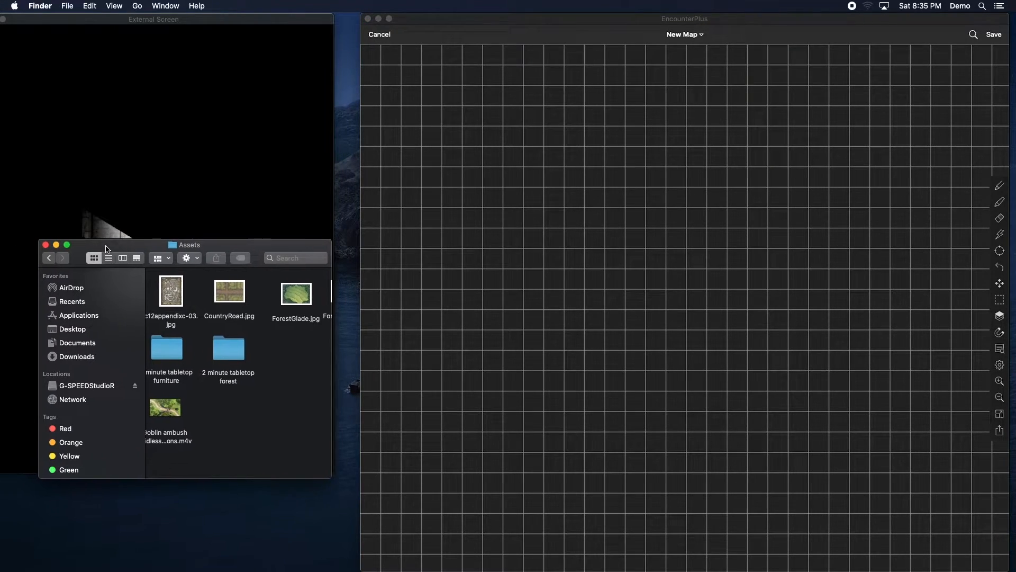
{"action": "key", "text": "super+t"}
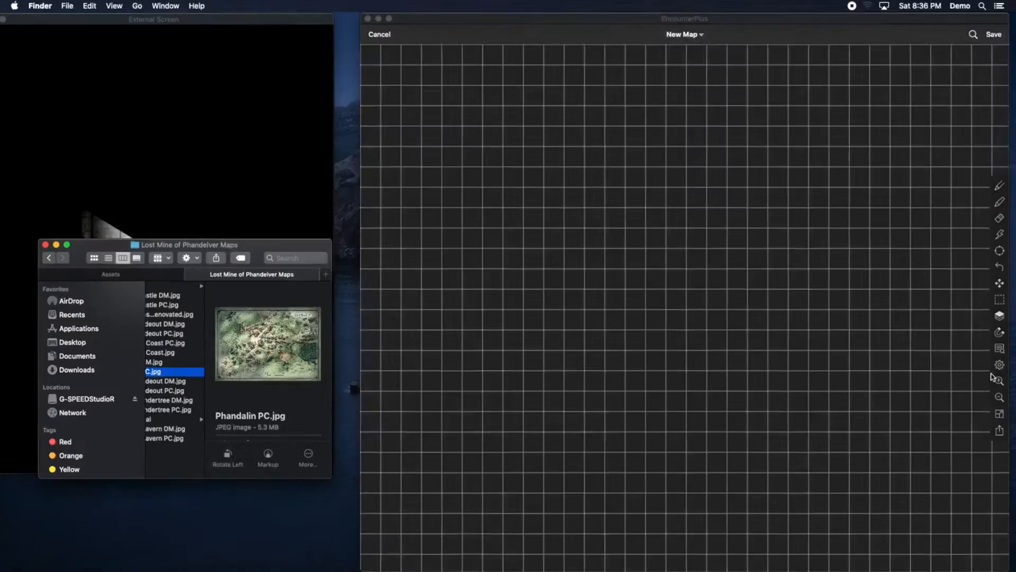
Step: Set the new map's background image to Phandalin PC.jpg from the Lost Mine of Phandelver Maps folder
{"action": "left_click", "coordinate": [999, 364]}
{"action": "left_click", "coordinate": [999, 365]}
{"action": "scroll", "coordinate": [971, 376], "scroll_direction": "down", "scroll_amount": 5}
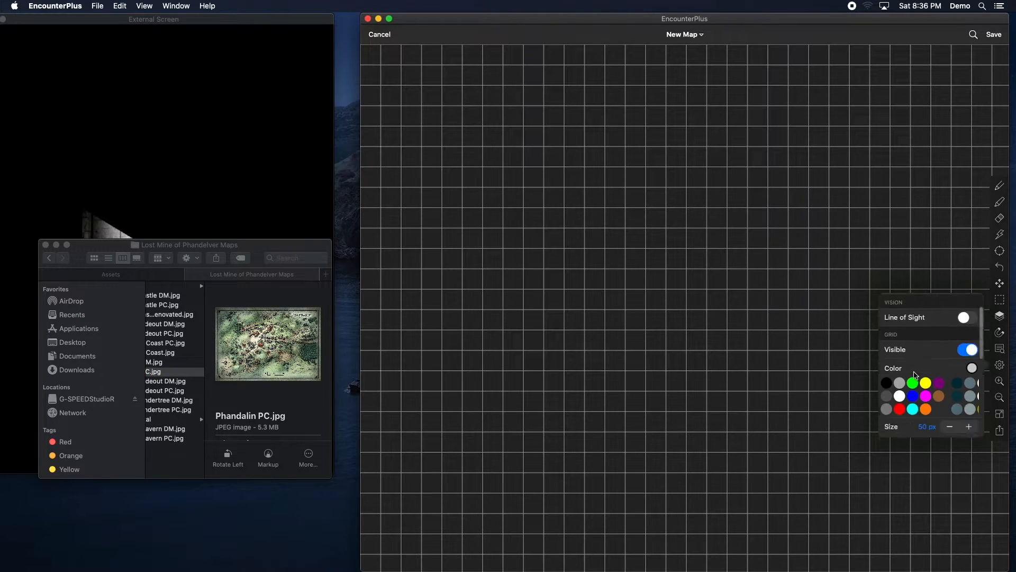
{"action": "left_click", "coordinate": [967, 364]}
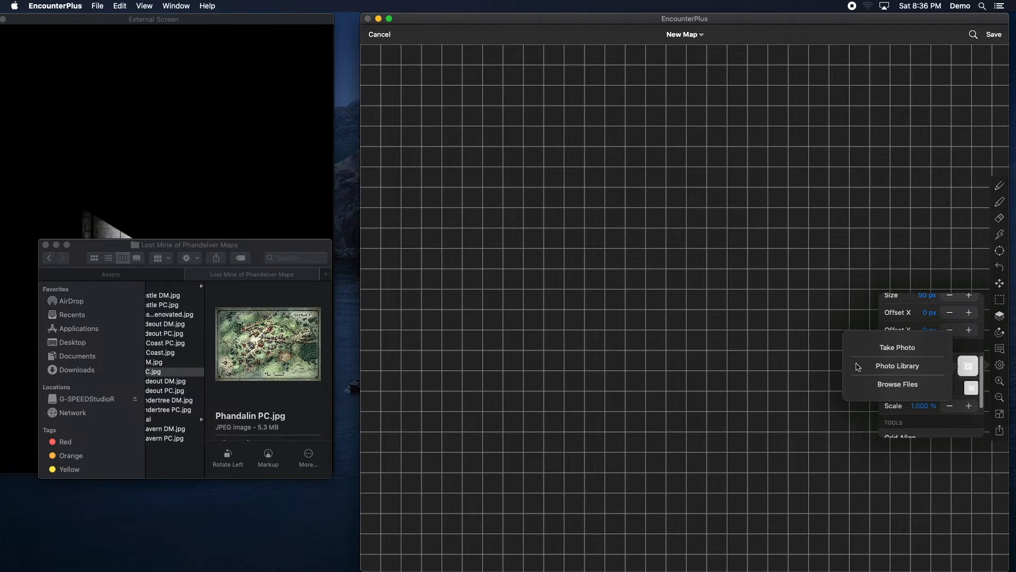
{"action": "left_click", "coordinate": [858, 389]}
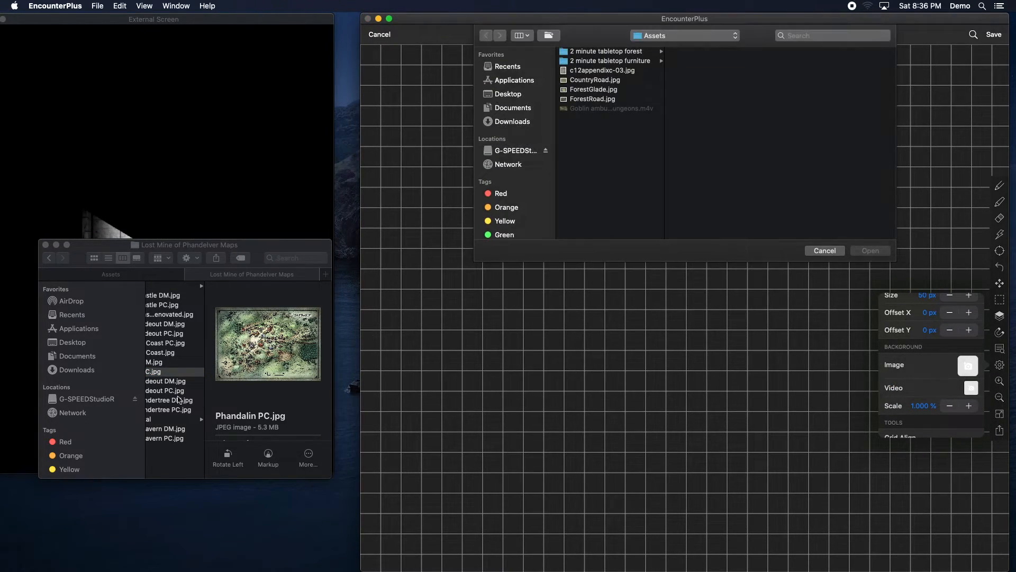
{"action": "left_click_drag", "start_coordinate": [152, 377], "coordinate": [762, 218]}
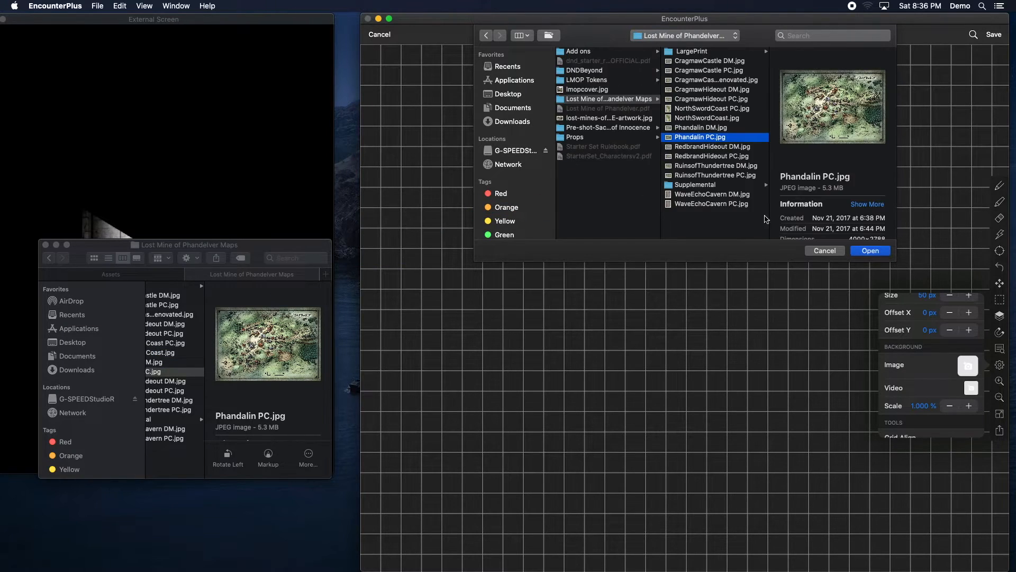
{"action": "left_click", "coordinate": [861, 251]}
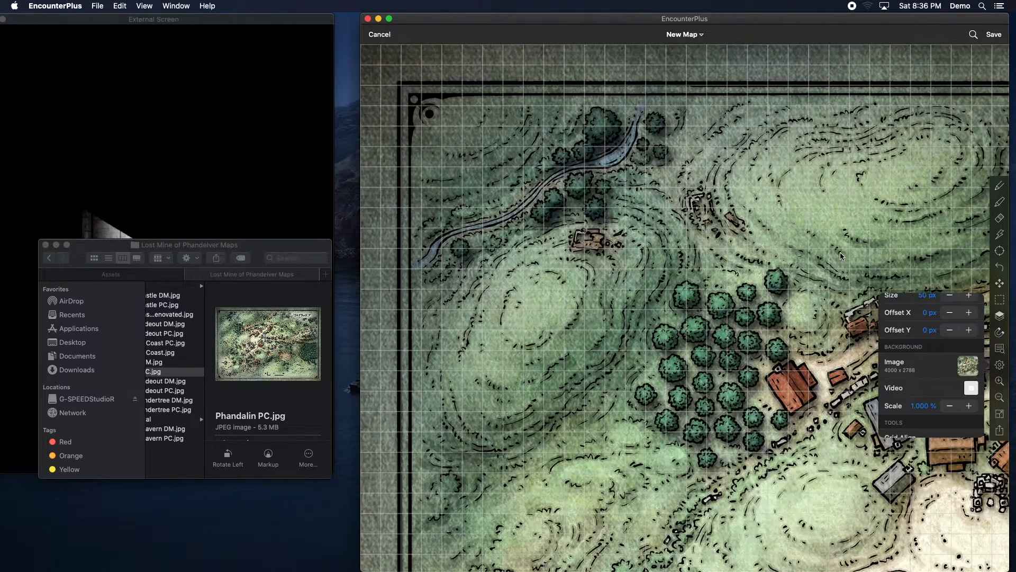
Step: Turn off grid visibility on the new Phandalin map
{"action": "left_click", "coordinate": [841, 256]}
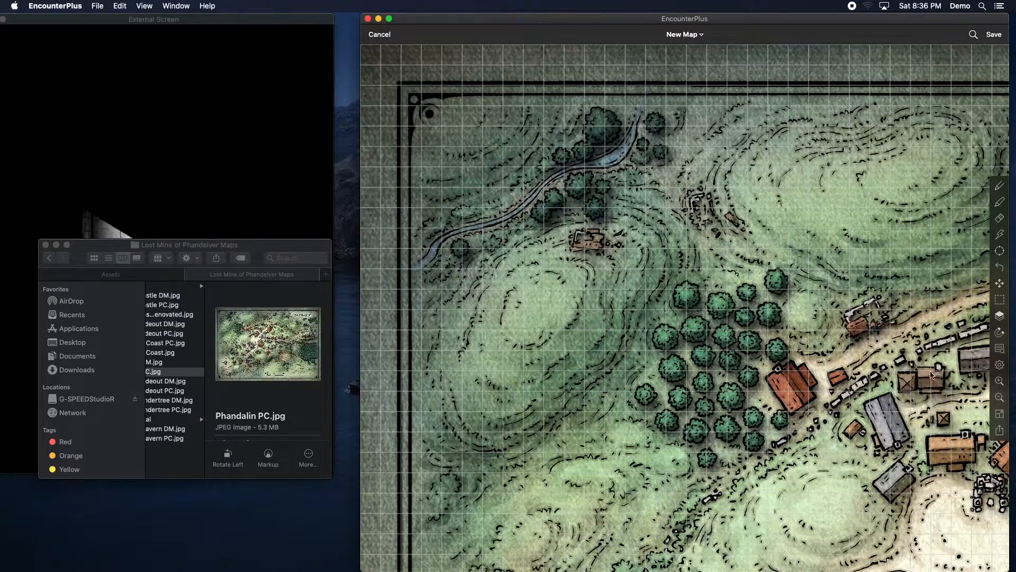
{"action": "left_click_drag", "start_coordinate": [880, 349], "coordinate": [576, 192]}
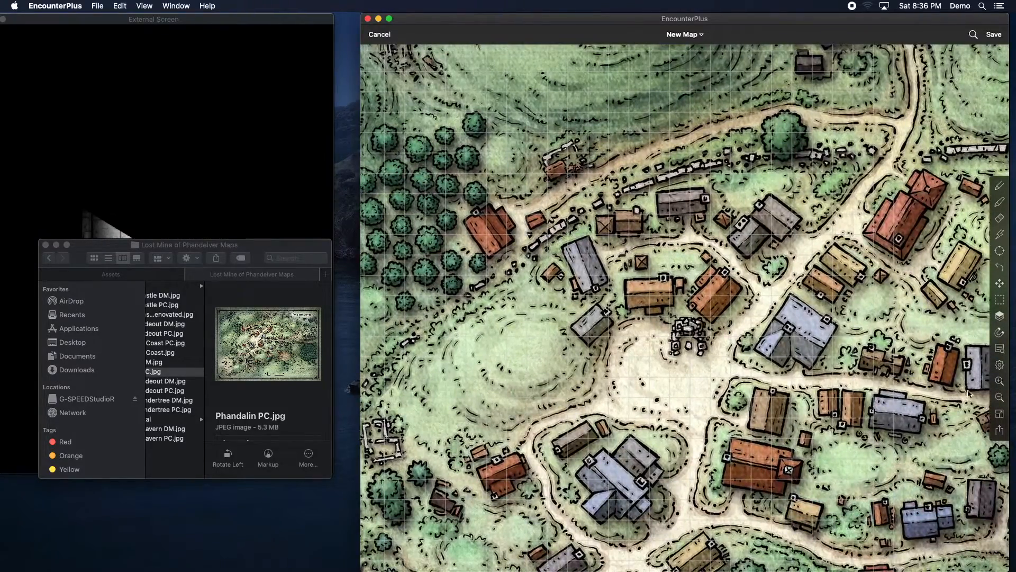
{"action": "left_click", "coordinate": [999, 365]}
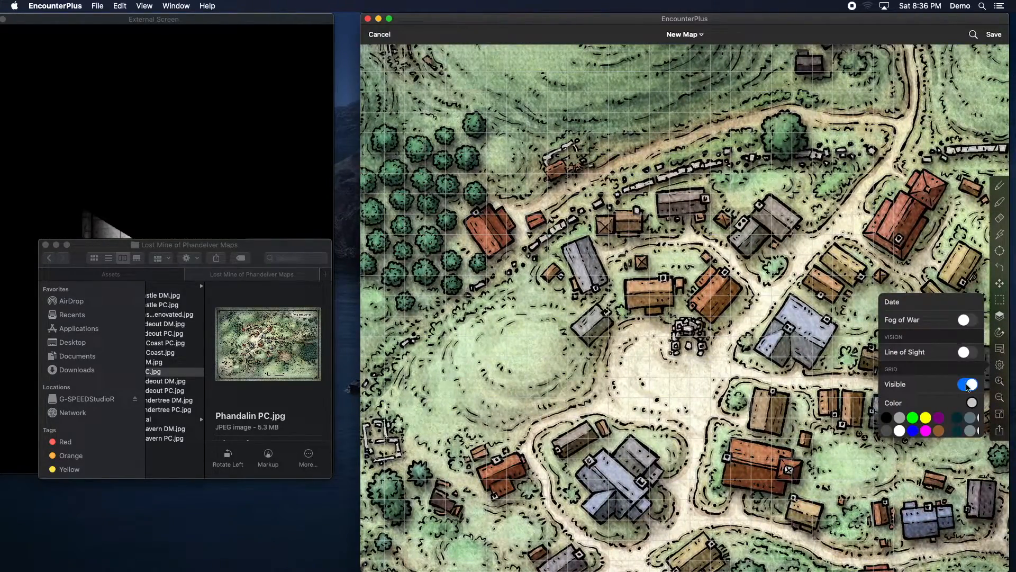
{"action": "left_click", "coordinate": [968, 385]}
{"action": "left_click", "coordinate": [775, 360]}
{"action": "left_click", "coordinate": [999, 396]}
{"action": "left_click", "coordinate": [998, 396]}
{"action": "left_click", "coordinate": [998, 397]}
{"action": "left_click_drag", "start_coordinate": [809, 418], "coordinate": [666, 290]}
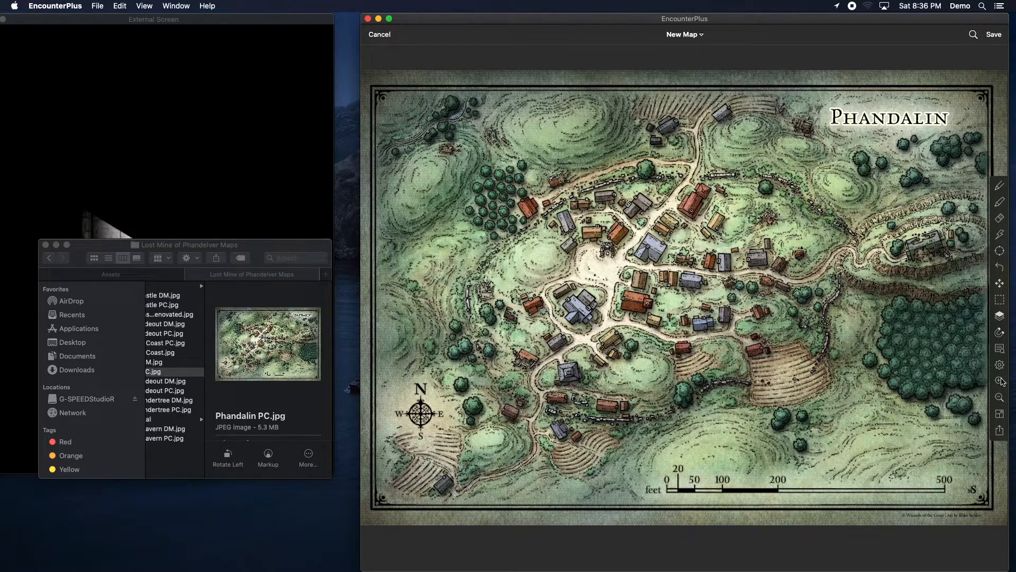
Step: Add a marker named Inn on the building north-east of the town square
{"action": "left_click", "coordinate": [1001, 349]}
{"action": "left_click", "coordinate": [973, 267]}
{"action": "left_click", "coordinate": [941, 322]}
{"action": "left_click", "coordinate": [594, 177]}
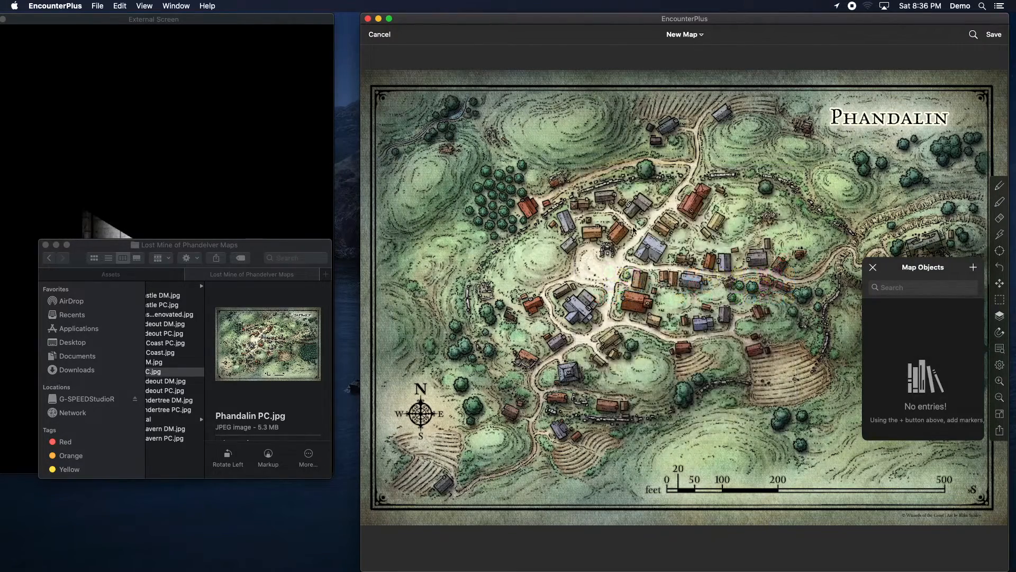
{"action": "right_click", "coordinate": [649, 249]}
{"action": "left_click", "coordinate": [644, 294]}
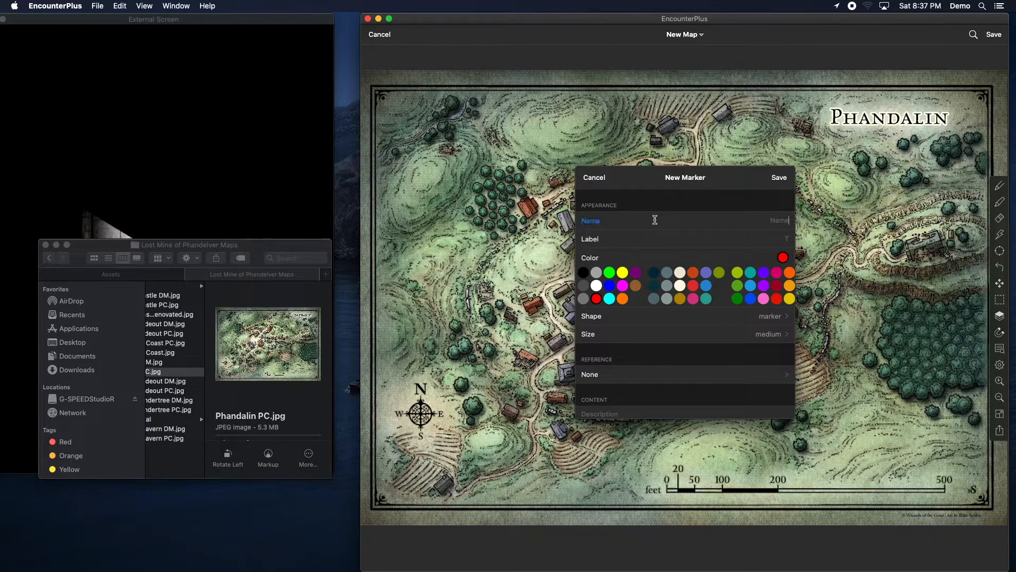
{"action": "type", "text": "I"}
{"action": "left_click", "coordinate": [780, 178]}
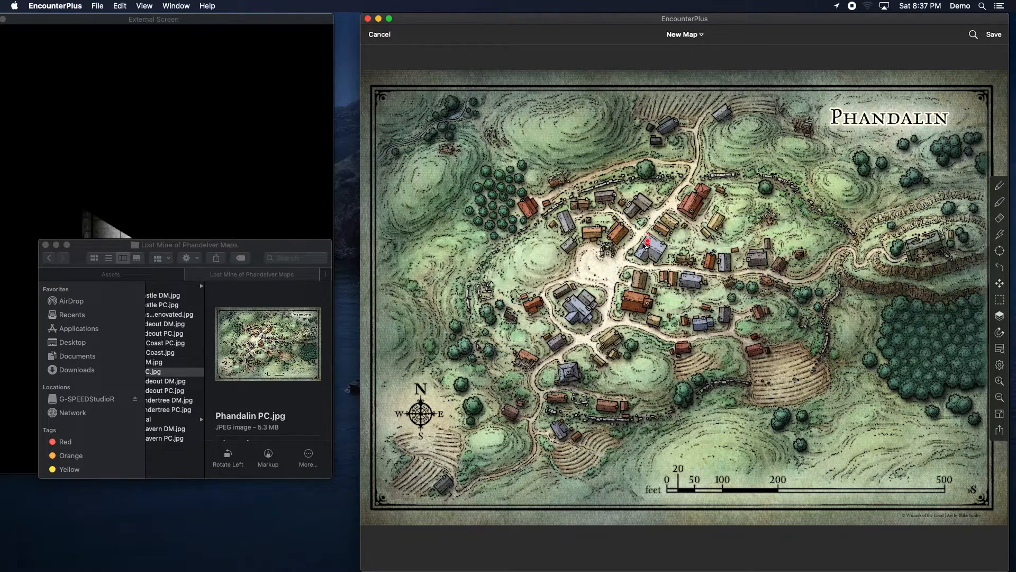
Step: Open the Inn marker's note from the map objects list and close it
{"action": "left_click", "coordinate": [999, 348]}
{"action": "left_click", "coordinate": [924, 324]}
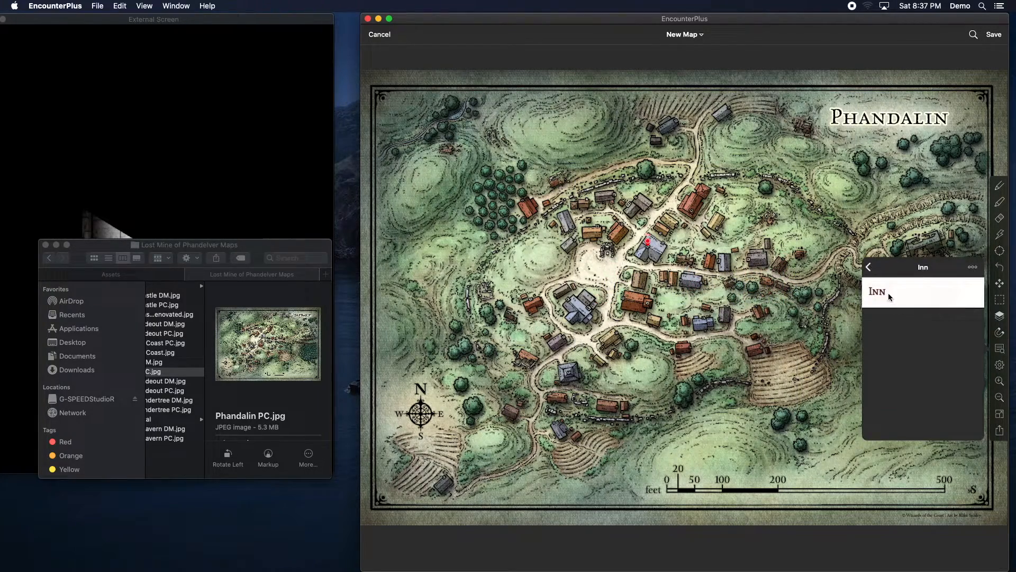
{"action": "left_click", "coordinate": [869, 267]}
Step: Set the Inn marker's size to huge and its color to cyan
{"action": "scroll", "coordinate": [930, 318], "scroll_direction": "right", "scroll_amount": 3}
{"action": "left_click", "coordinate": [969, 318]}
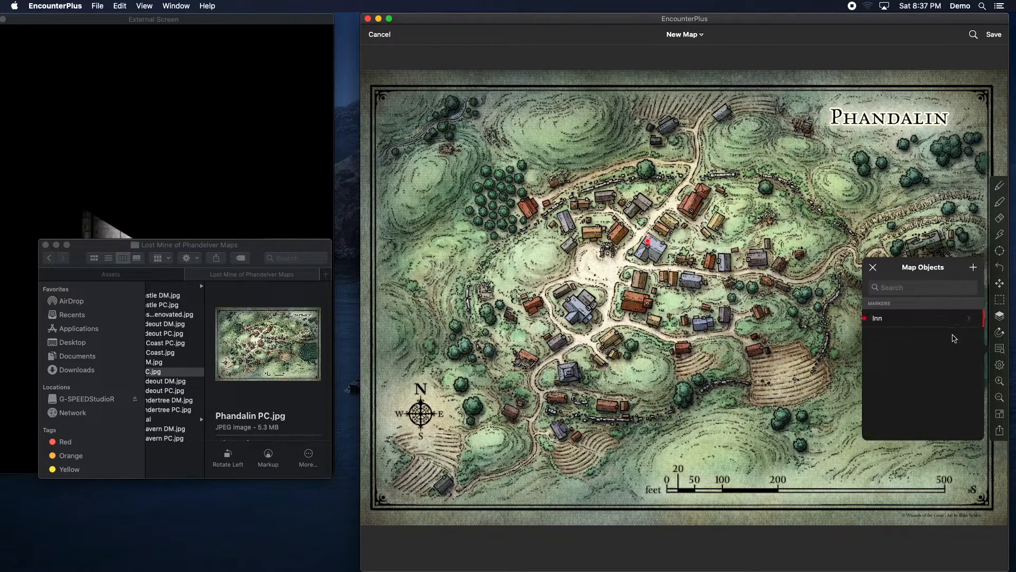
{"action": "scroll", "coordinate": [696, 316], "scroll_direction": "down", "scroll_amount": 2}
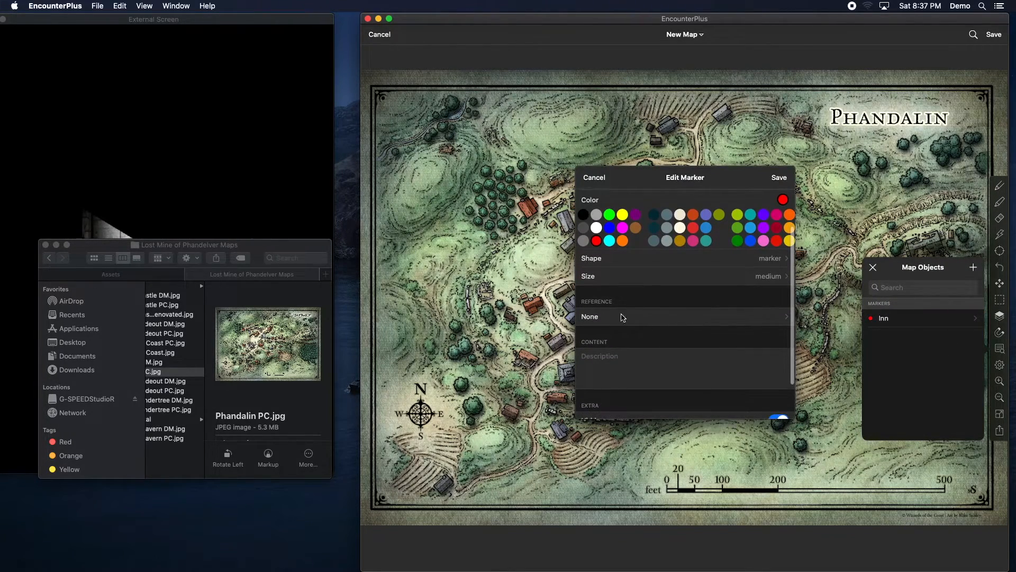
{"action": "left_click", "coordinate": [760, 278]}
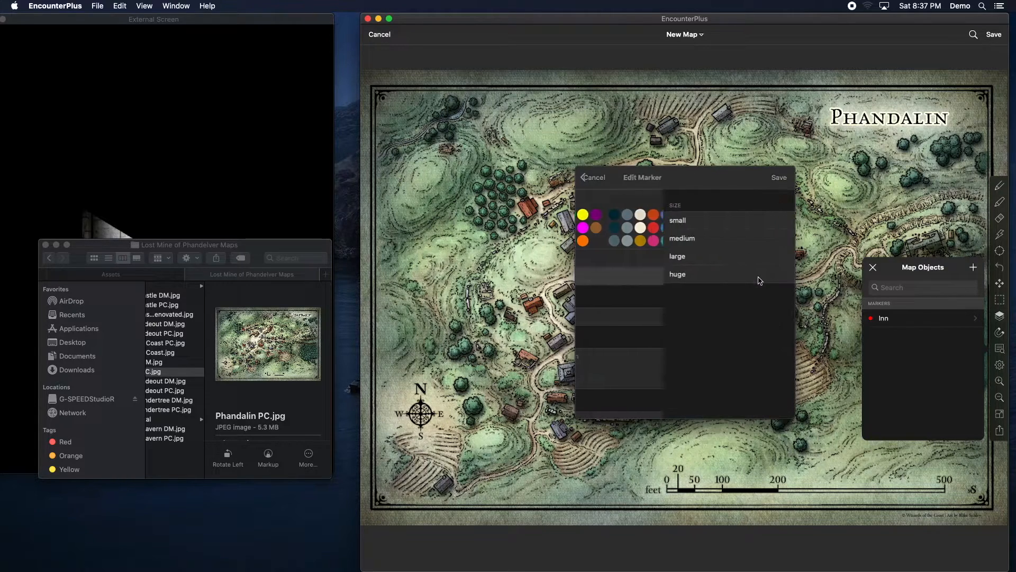
{"action": "left_click", "coordinate": [643, 274]}
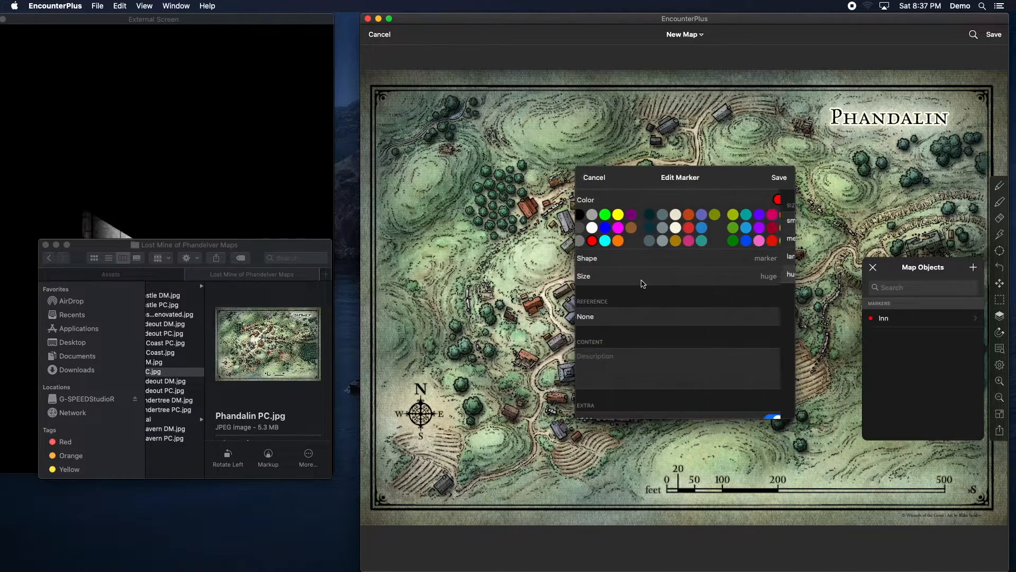
{"action": "scroll", "coordinate": [688, 272], "scroll_direction": "up", "scroll_amount": 2}
{"action": "left_click", "coordinate": [609, 278]}
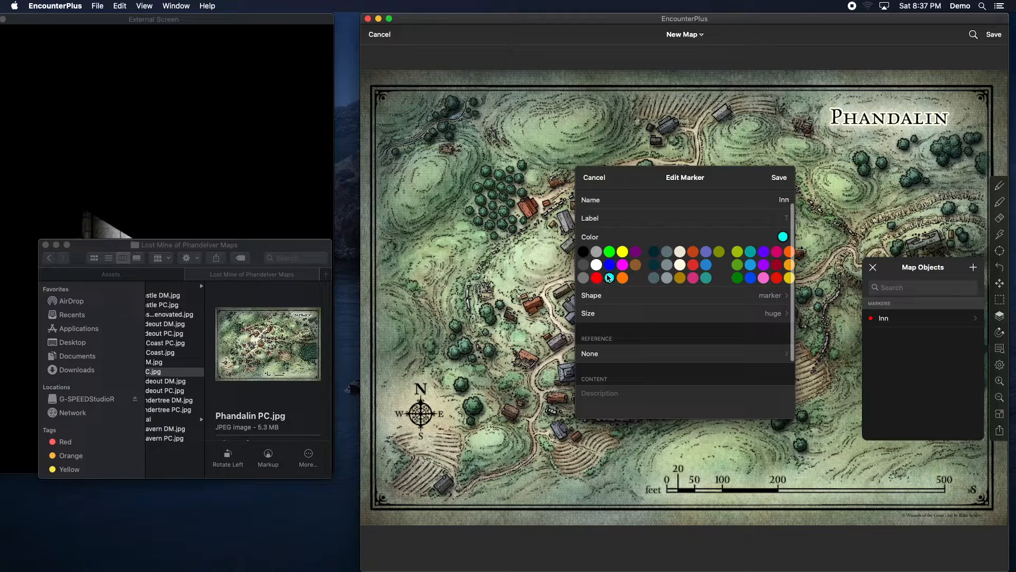
{"action": "scroll", "coordinate": [780, 245], "scroll_direction": "up", "scroll_amount": 1}
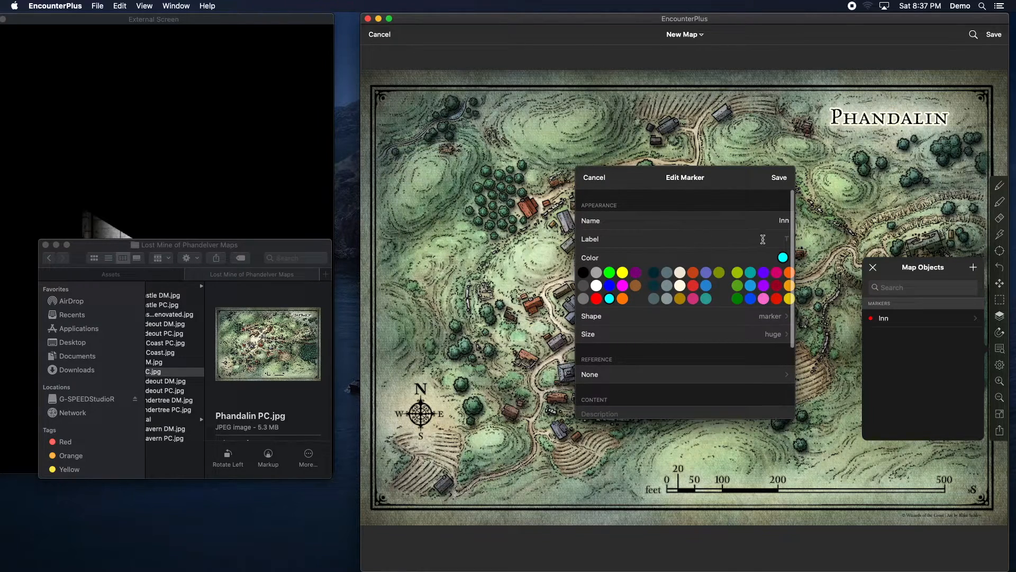
{"action": "left_click", "coordinate": [779, 177]}
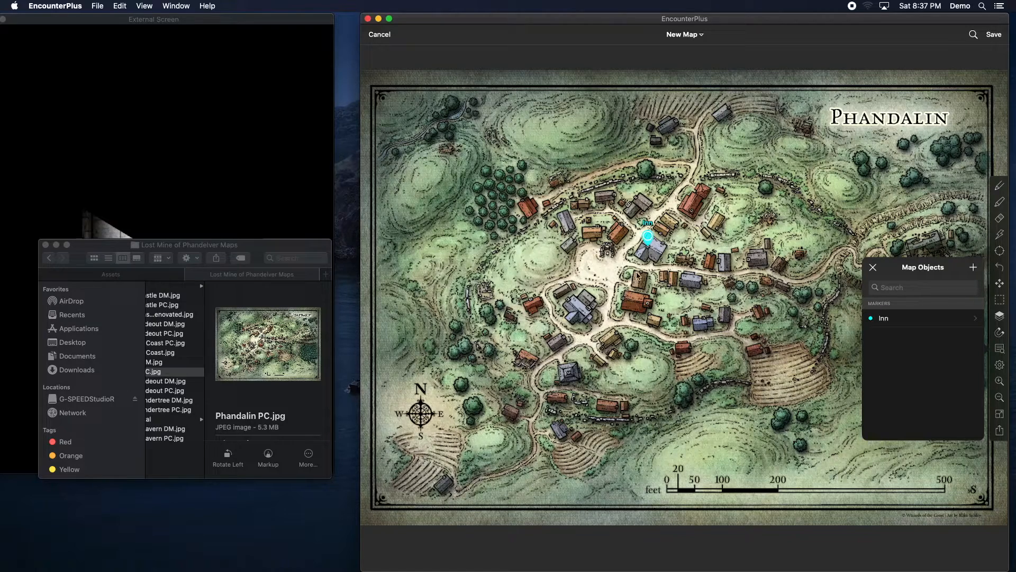
Step: Add a marker named Shop on the building south-west of the town square
{"action": "left_click", "coordinate": [580, 311]}
{"action": "right_click", "coordinate": [579, 310]}
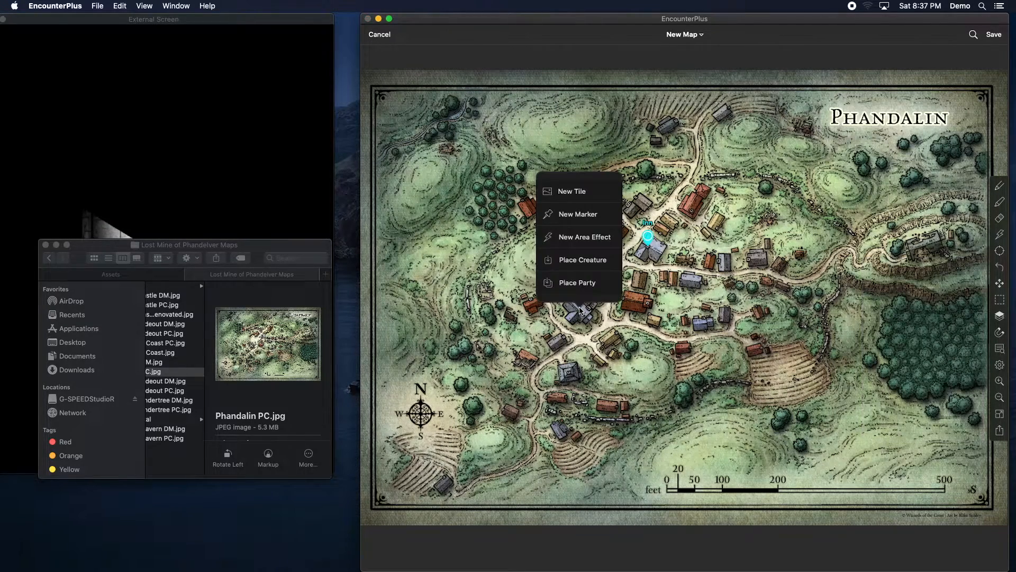
{"action": "left_click", "coordinate": [685, 263]}
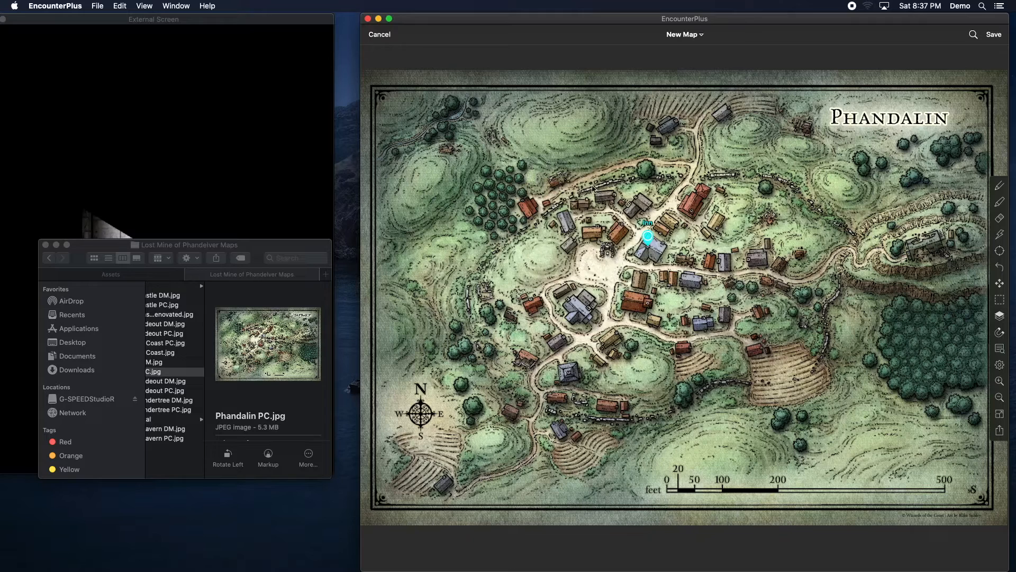
{"action": "left_click", "coordinate": [682, 224]}
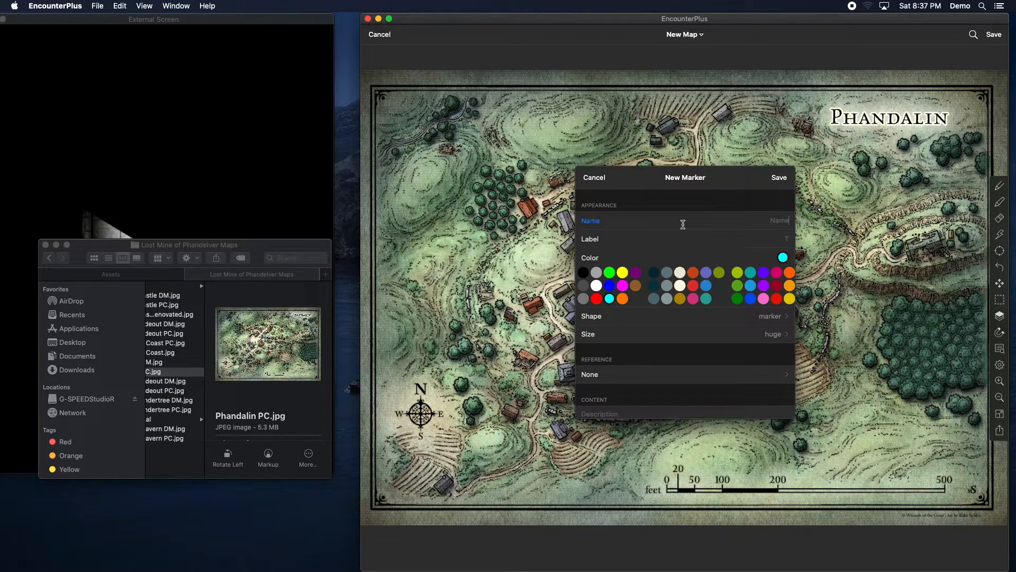
{"action": "type", "text": "Shop"}
{"action": "left_click", "coordinate": [781, 178]}
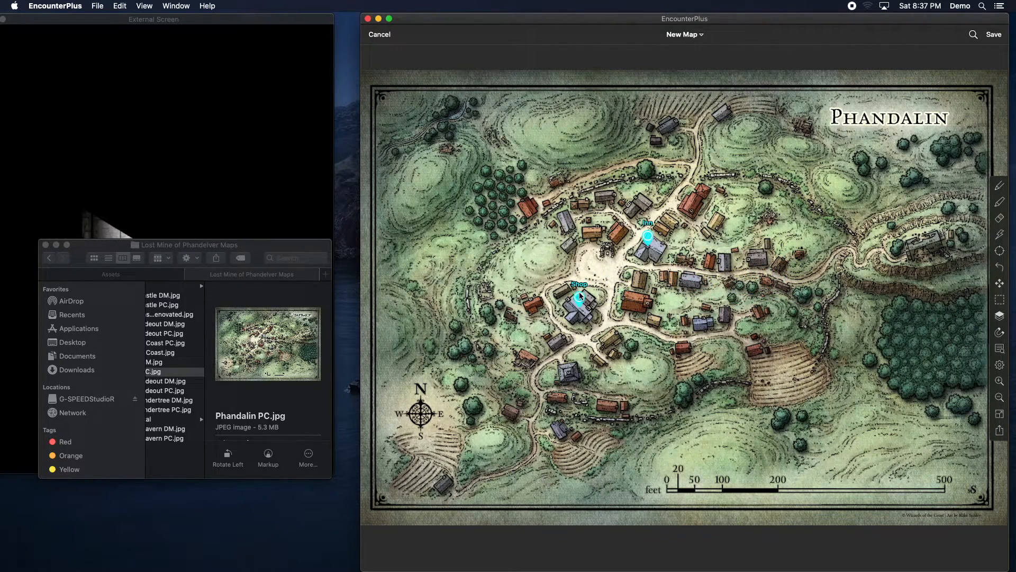
Step: Save the new map and open it from the Chapter 2 list
{"action": "left_click", "coordinate": [229, 184]}
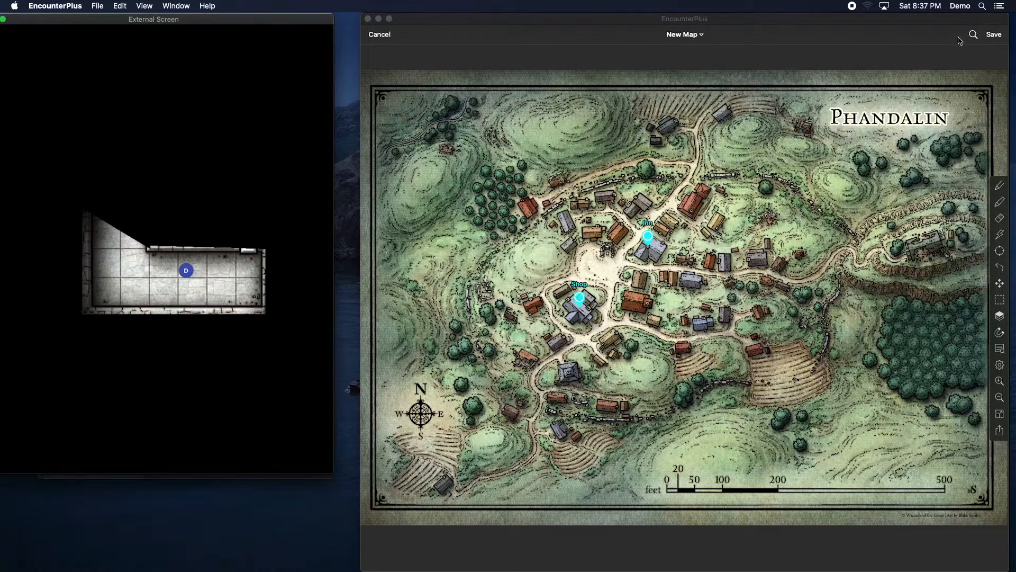
{"action": "left_click", "coordinate": [993, 35]}
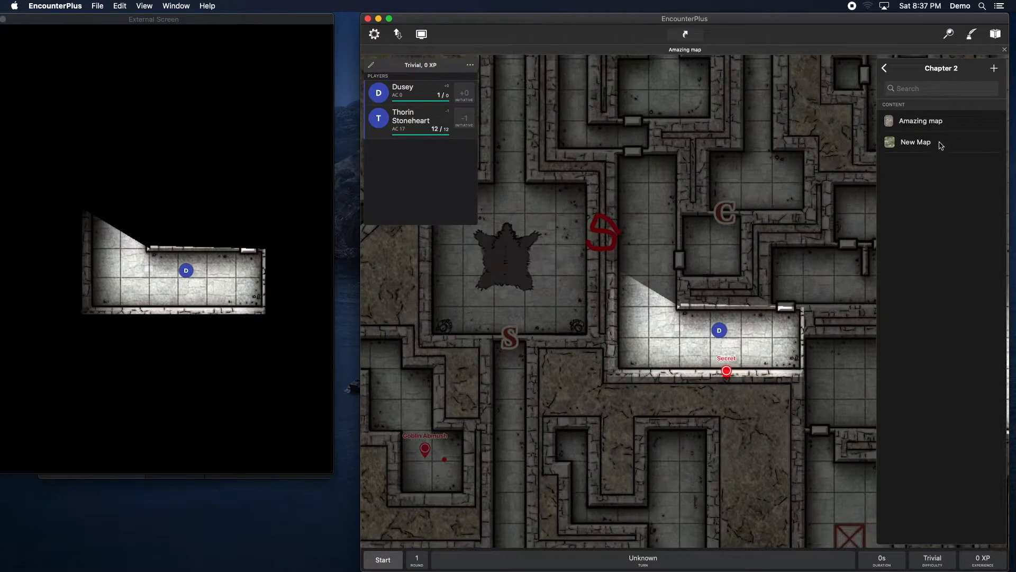
{"action": "left_click", "coordinate": [945, 146]}
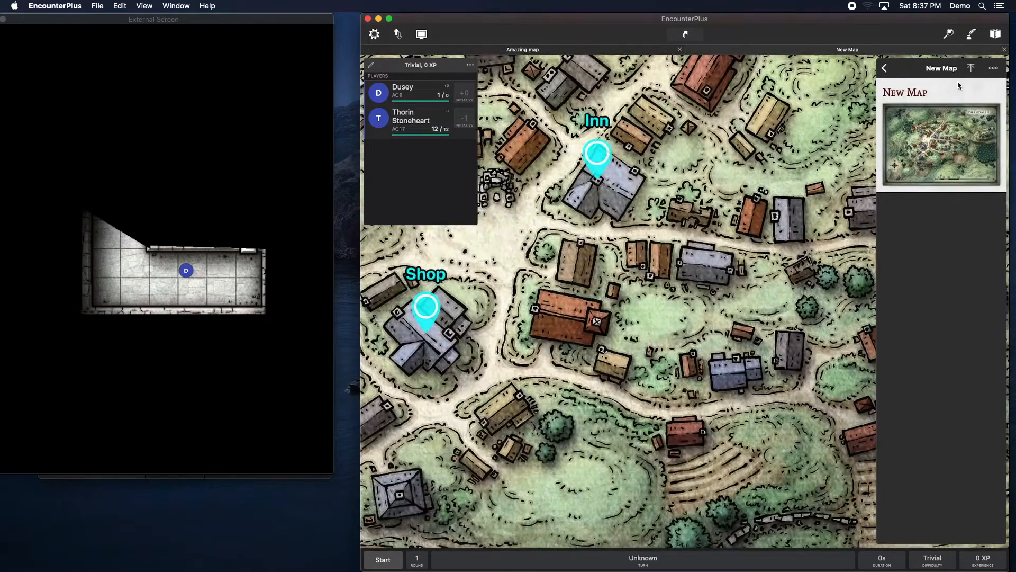
Step: Present the New Map on the players' external screen and zoom out to the whole town
{"action": "right_click", "coordinate": [841, 52]}
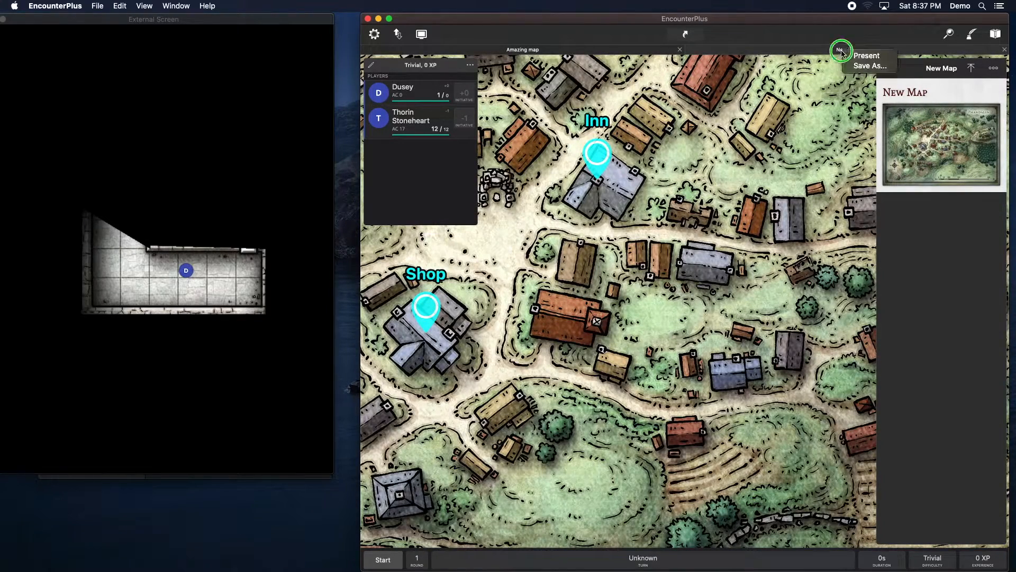
{"action": "left_click", "coordinate": [875, 56]}
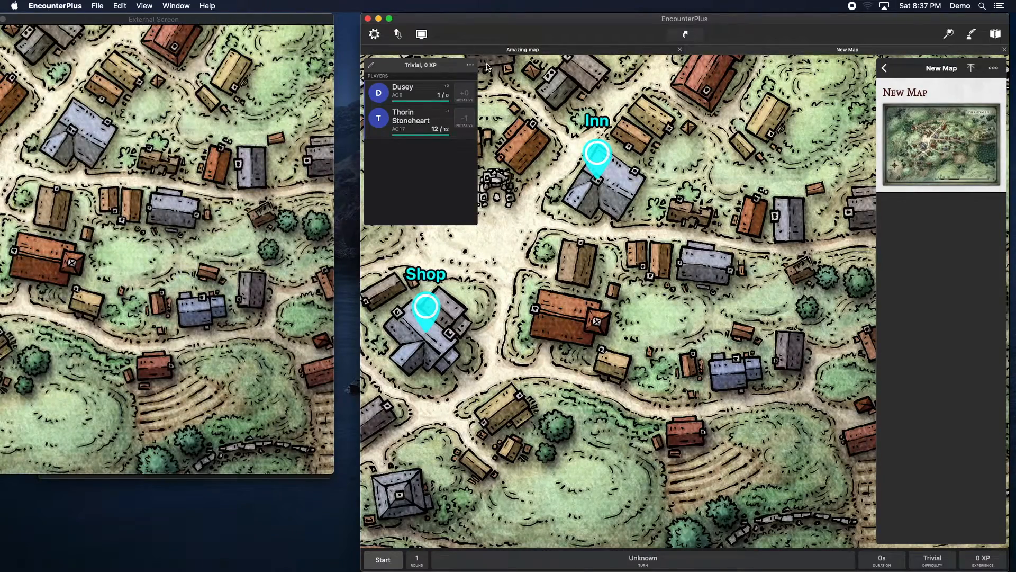
{"action": "left_click", "coordinate": [973, 35]}
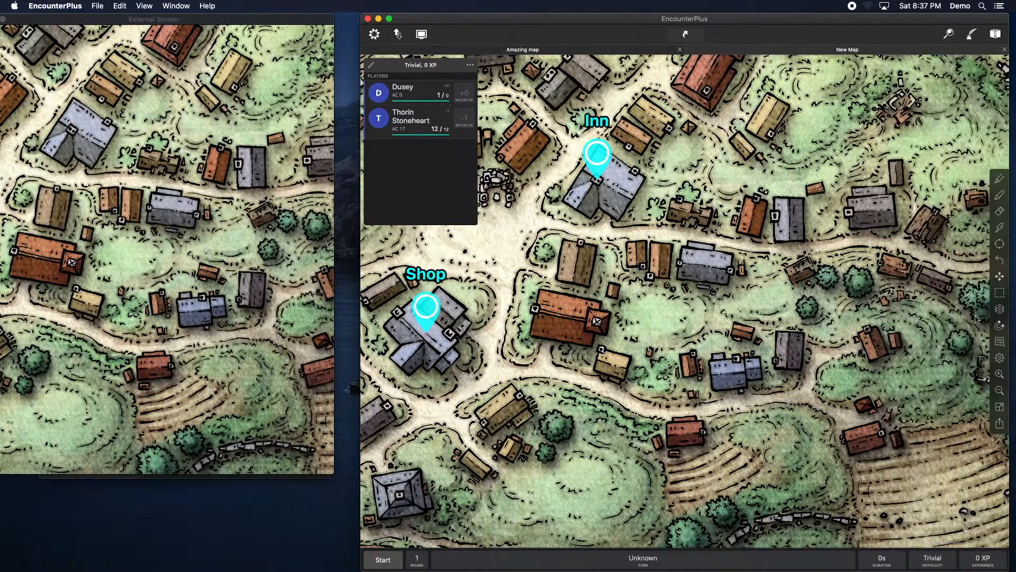
{"action": "left_click", "coordinate": [1000, 390]}
{"action": "left_click", "coordinate": [999, 390]}
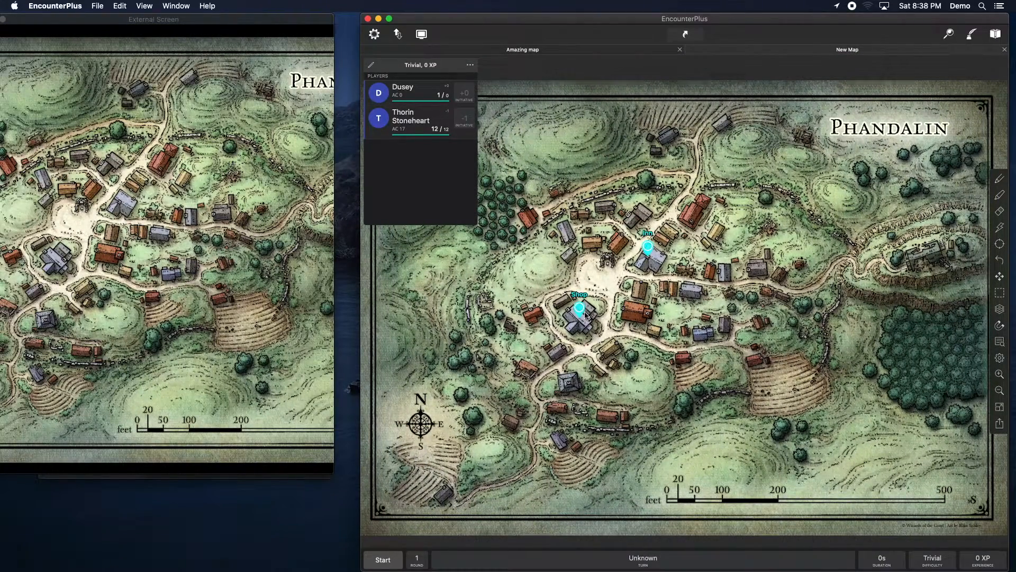
Step: Turn off Hidden on the Inn marker so players can see it
{"action": "left_click", "coordinate": [647, 247]}
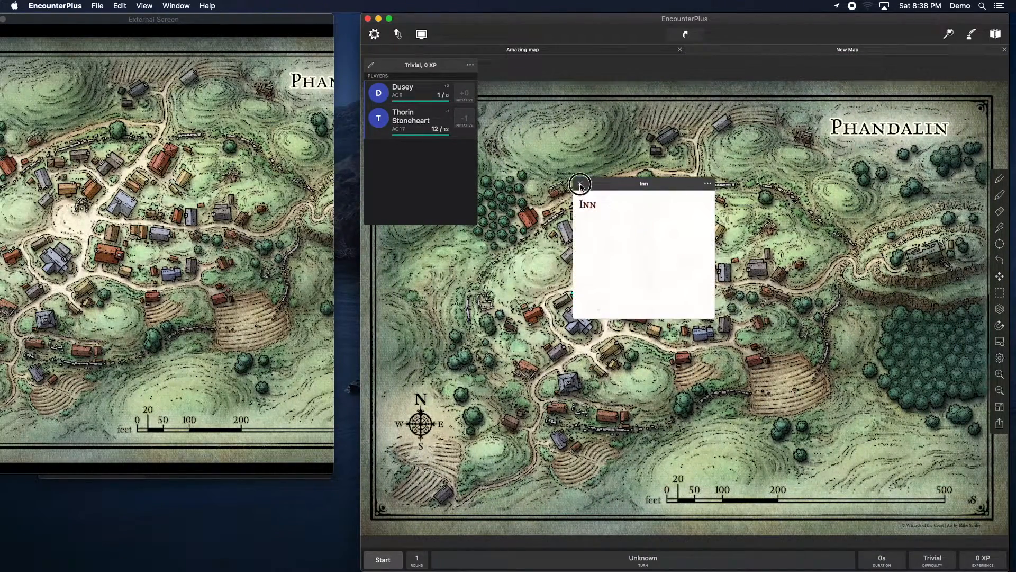
{"action": "left_click", "coordinate": [581, 185]}
{"action": "right_click", "coordinate": [648, 247]}
{"action": "left_click", "coordinate": [663, 251]}
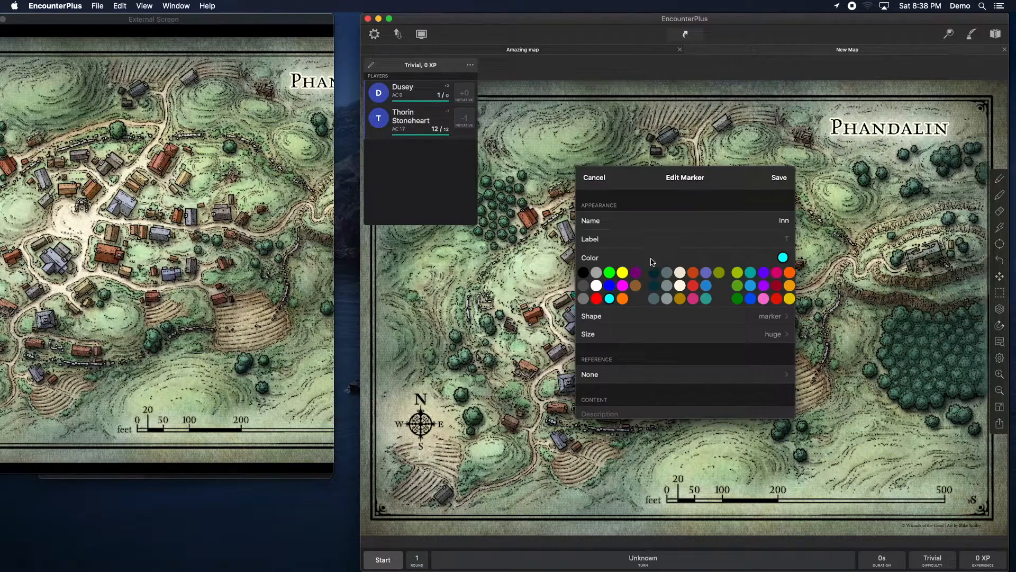
{"action": "scroll", "coordinate": [714, 342], "scroll_direction": "down", "scroll_amount": 5}
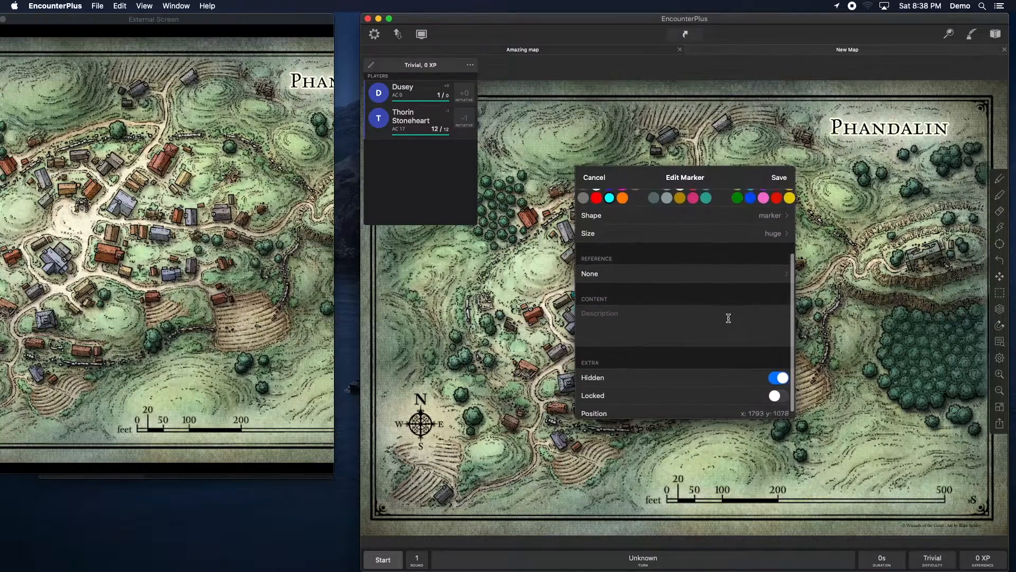
{"action": "left_click", "coordinate": [744, 369]}
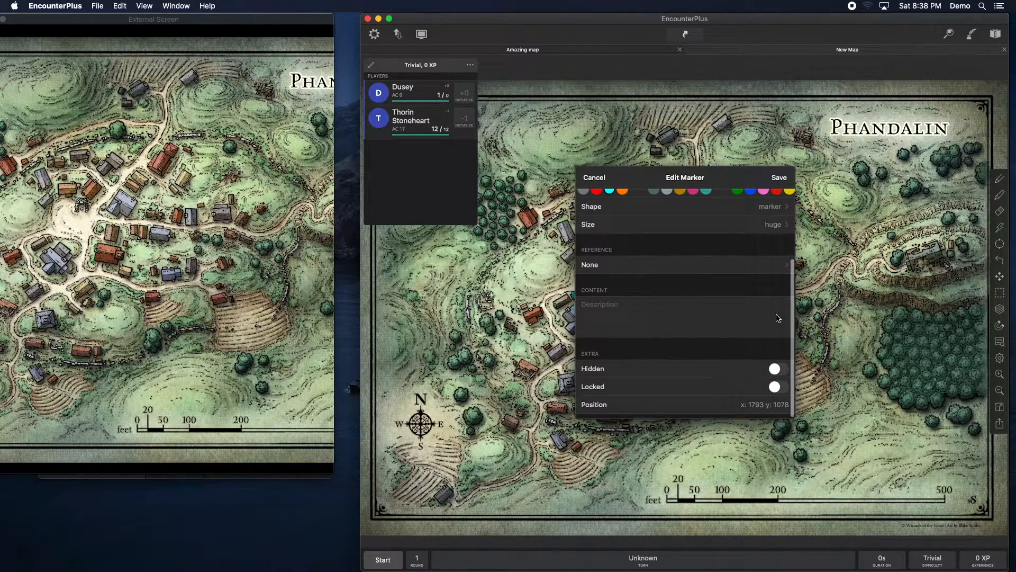
{"action": "left_click", "coordinate": [780, 179]}
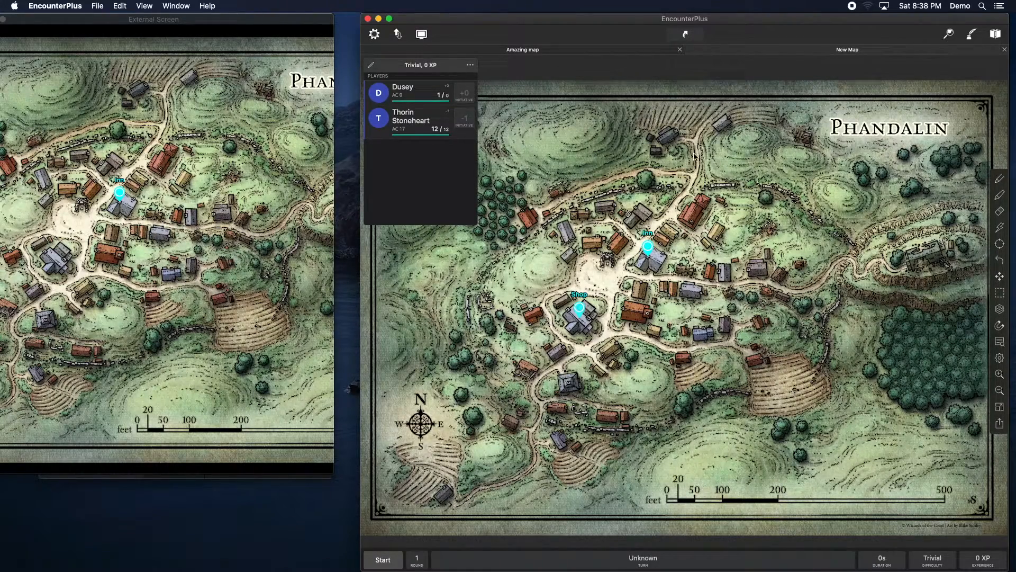
Step: Add a marker named To dungeon and move it to the road at the town's eastern edge
{"action": "scroll", "coordinate": [695, 157], "scroll_direction": "up", "scroll_amount": 2}
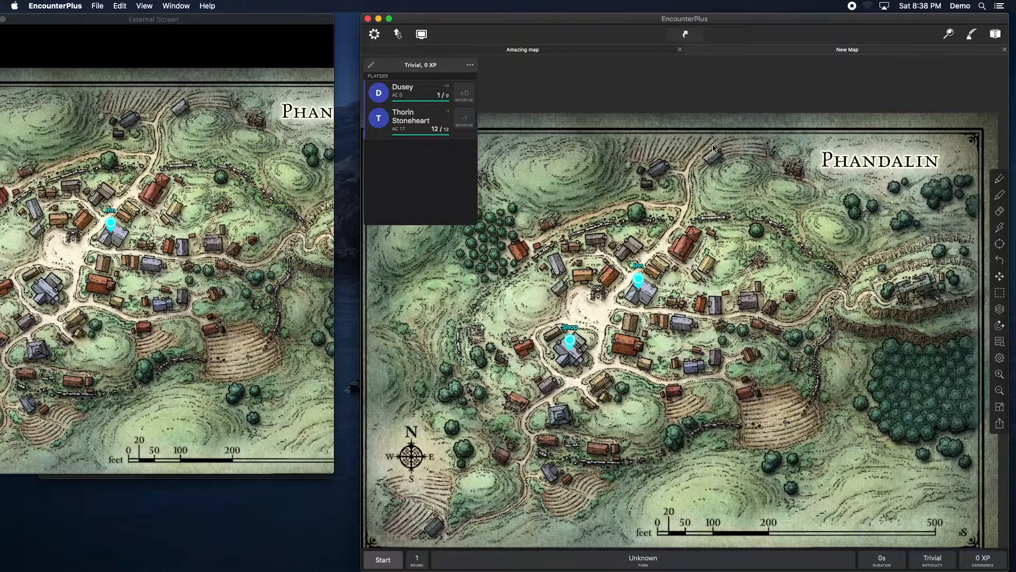
{"action": "right_click", "coordinate": [700, 154]}
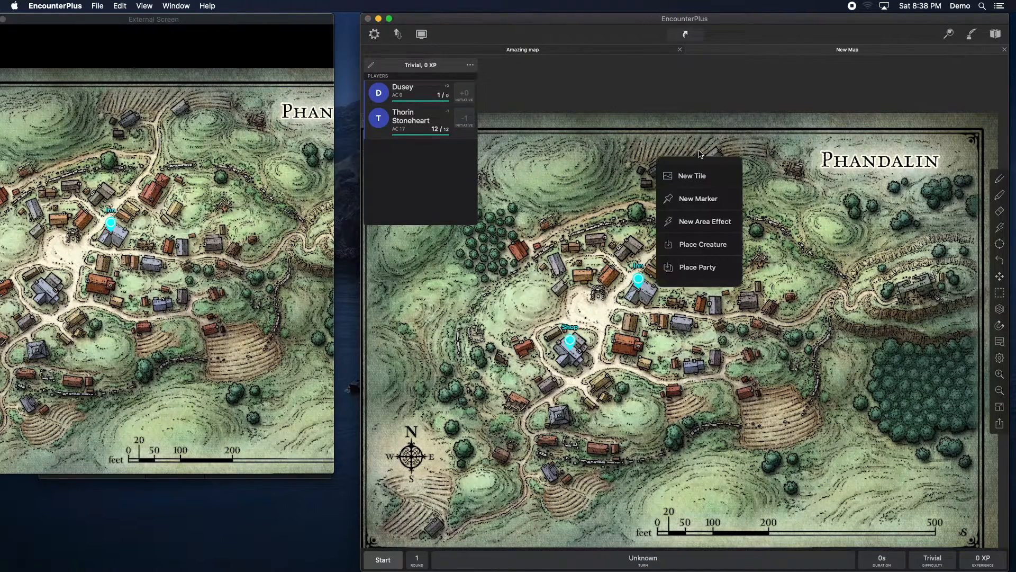
{"action": "left_click", "coordinate": [690, 198]}
{"action": "left_click", "coordinate": [771, 220]}
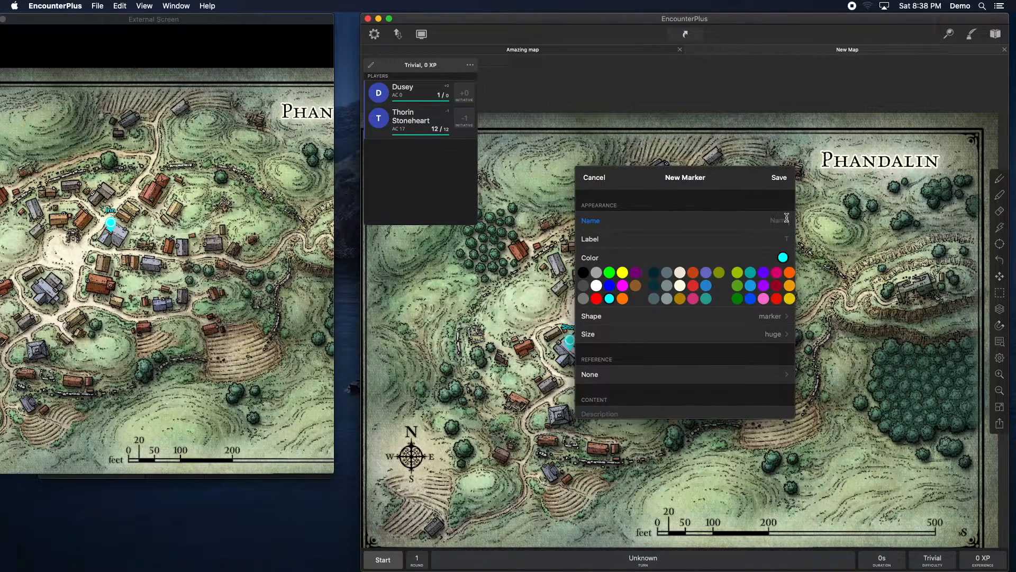
{"action": "type", "text": "to dungeon"}
{"action": "left_click", "coordinate": [779, 178]}
{"action": "mouse_move", "coordinate": [702, 195]}
{"action": "left_mouse_down"}
{"action": "mouse_move", "coordinate": [821, 336]}
{"action": "mouse_move", "coordinate": [850, 331]}
{"action": "mouse_move", "coordinate": [858, 340]}
{"action": "left_mouse_up"}
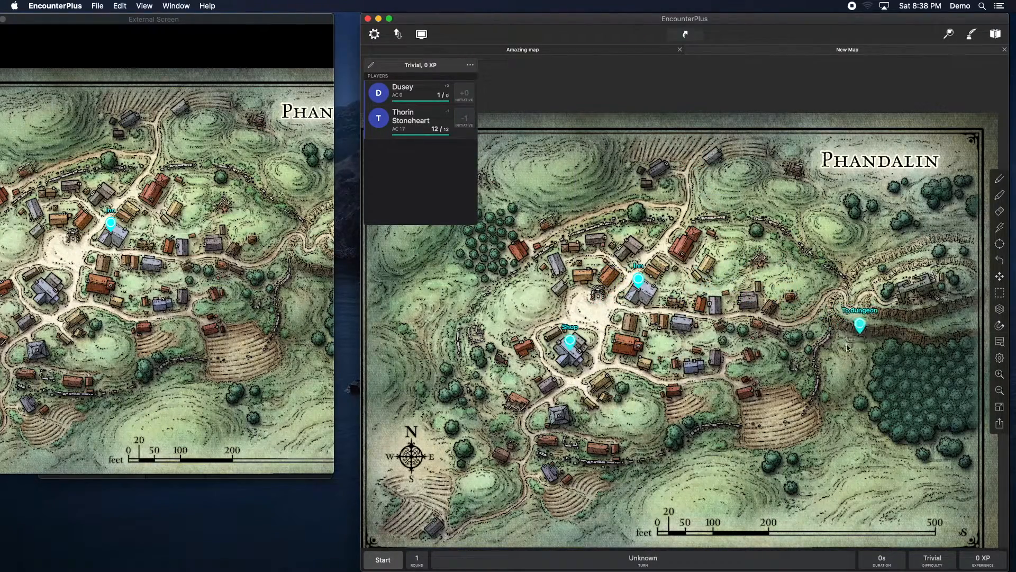
{"action": "left_click", "coordinate": [860, 324]}
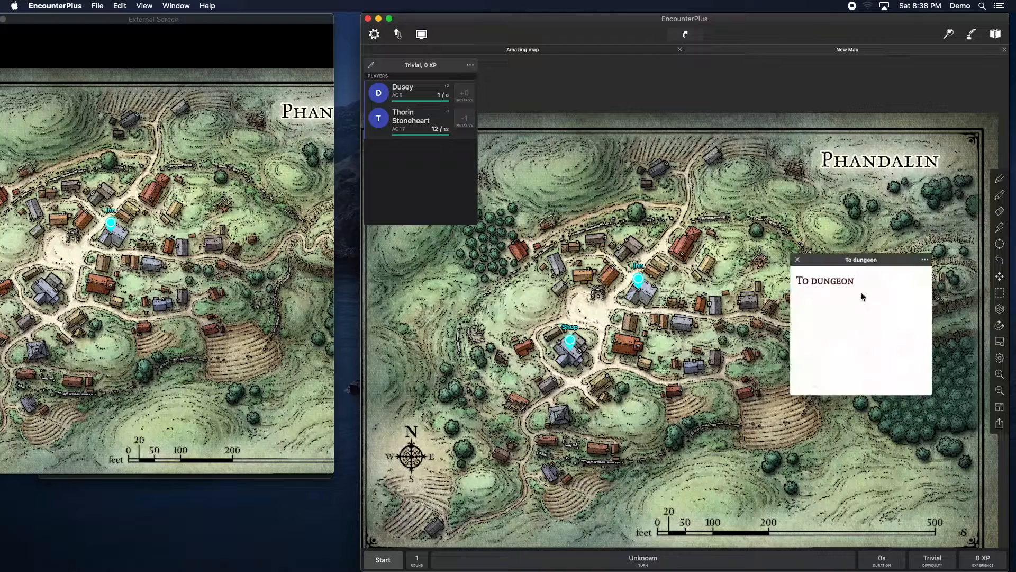
{"action": "left_click", "coordinate": [924, 260]}
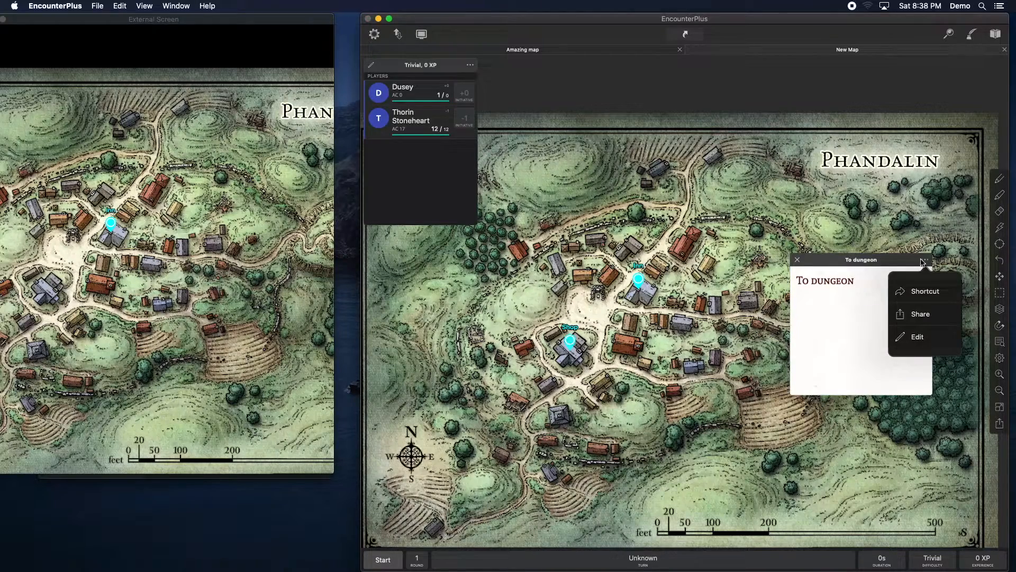
{"action": "left_click", "coordinate": [913, 338]}
{"action": "left_click", "coordinate": [797, 260]}
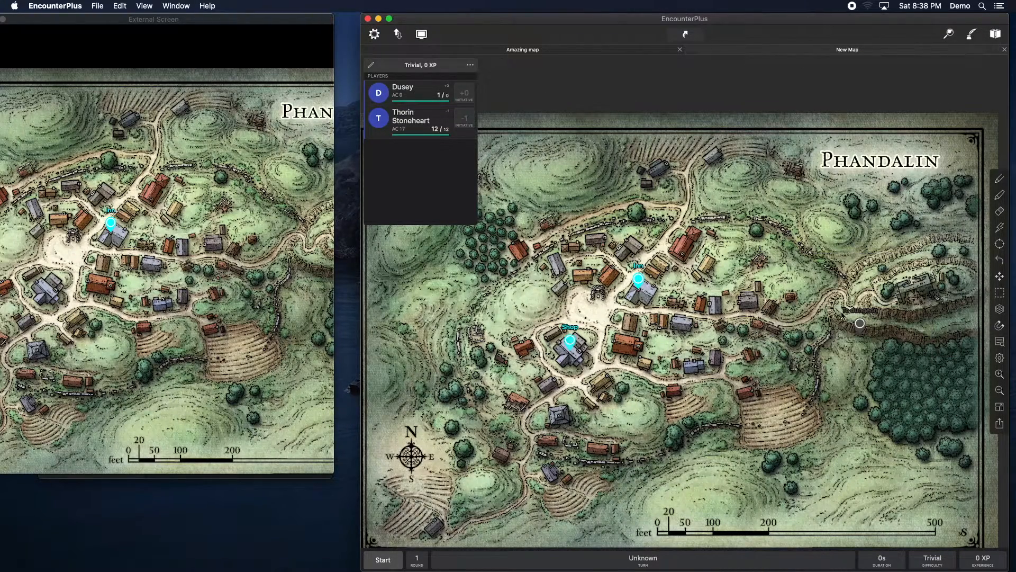
Step: Set the To dungeon marker's reference to Amazing map in Chapter 2 of the Dragons! campaign and save
{"action": "right_click", "coordinate": [860, 323]}
{"action": "left_click", "coordinate": [875, 323]}
{"action": "right_click", "coordinate": [861, 323]}
{"action": "left_click", "coordinate": [818, 360]}
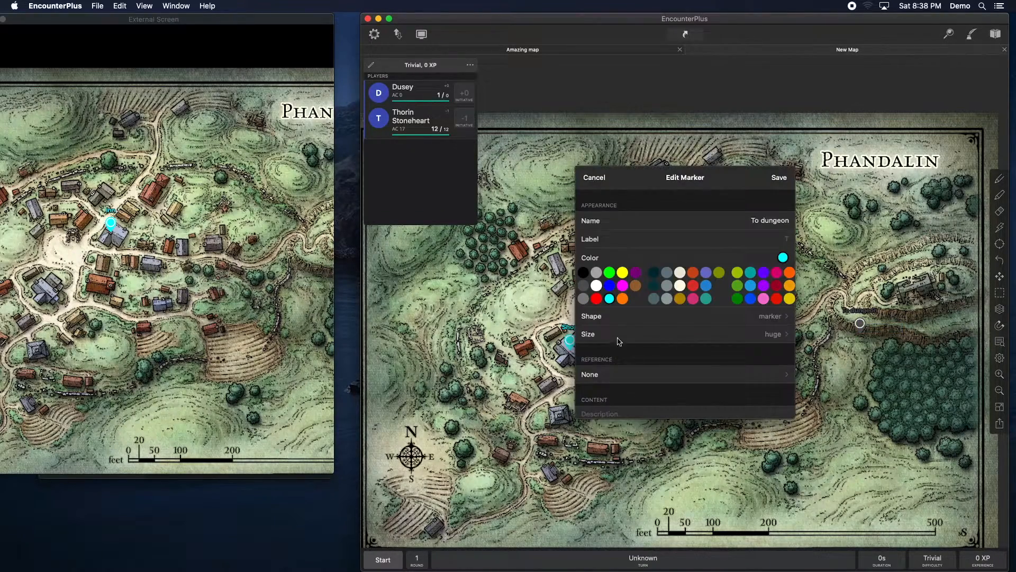
{"action": "scroll", "coordinate": [621, 328], "scroll_direction": "down", "scroll_amount": 5}
{"action": "left_click", "coordinate": [601, 267]}
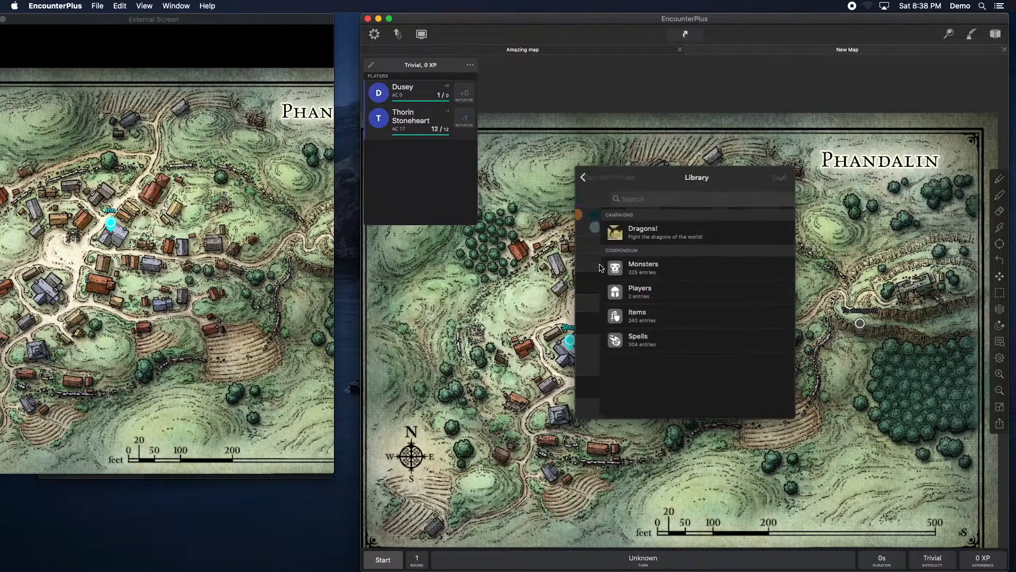
{"action": "left_click", "coordinate": [637, 232]}
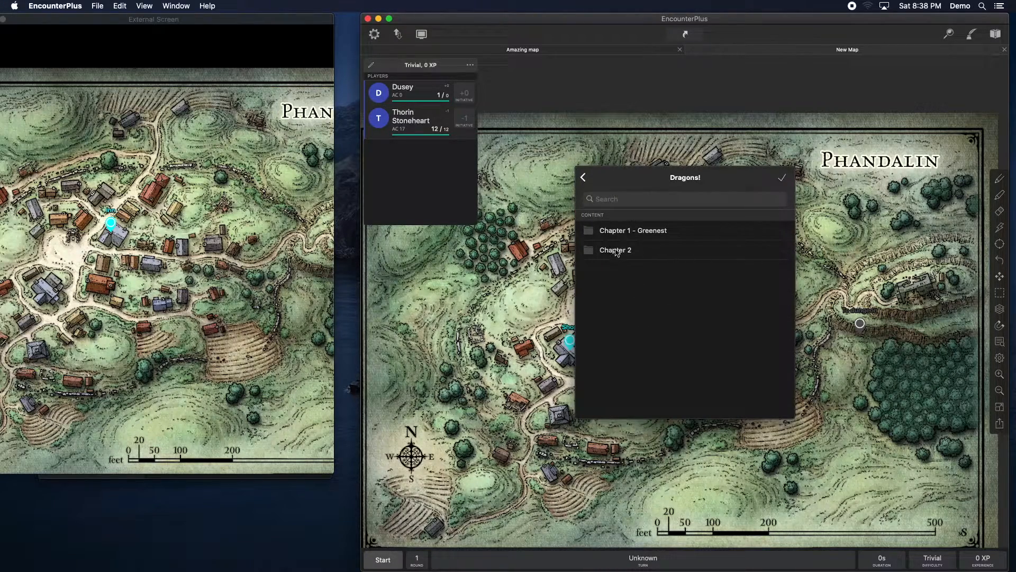
{"action": "left_click", "coordinate": [634, 252]}
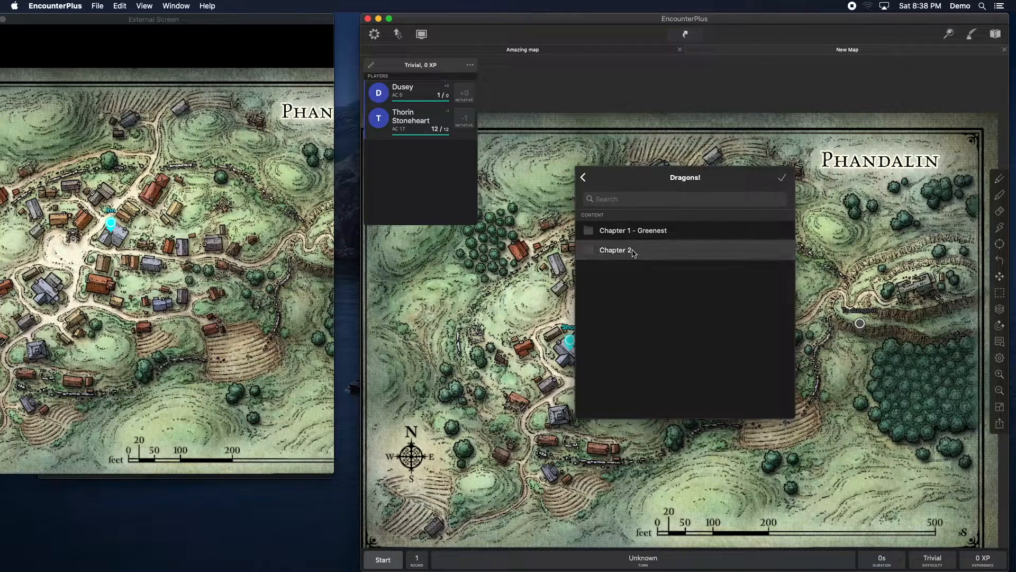
{"action": "left_click", "coordinate": [720, 254]}
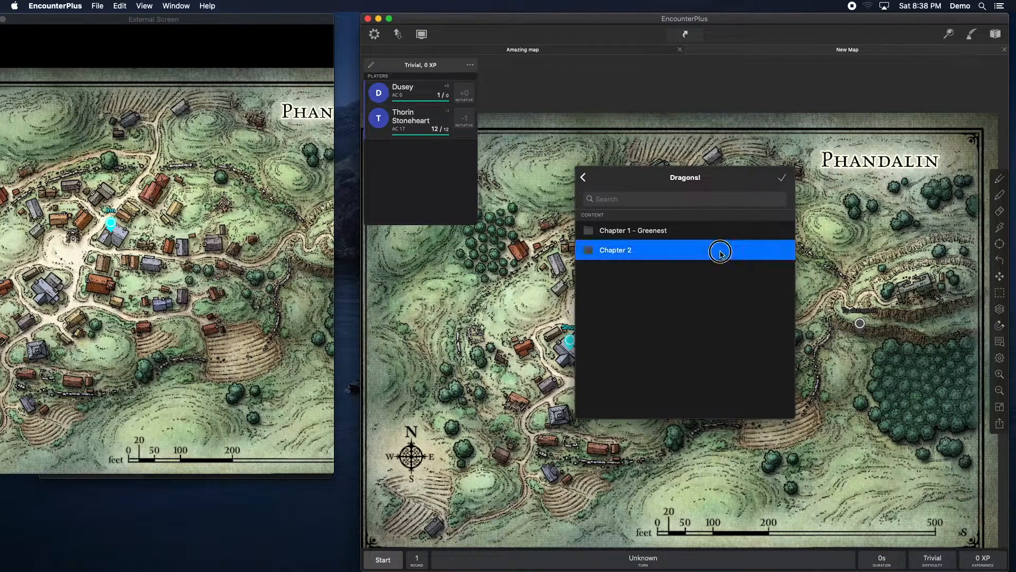
{"action": "left_click", "coordinate": [783, 250]}
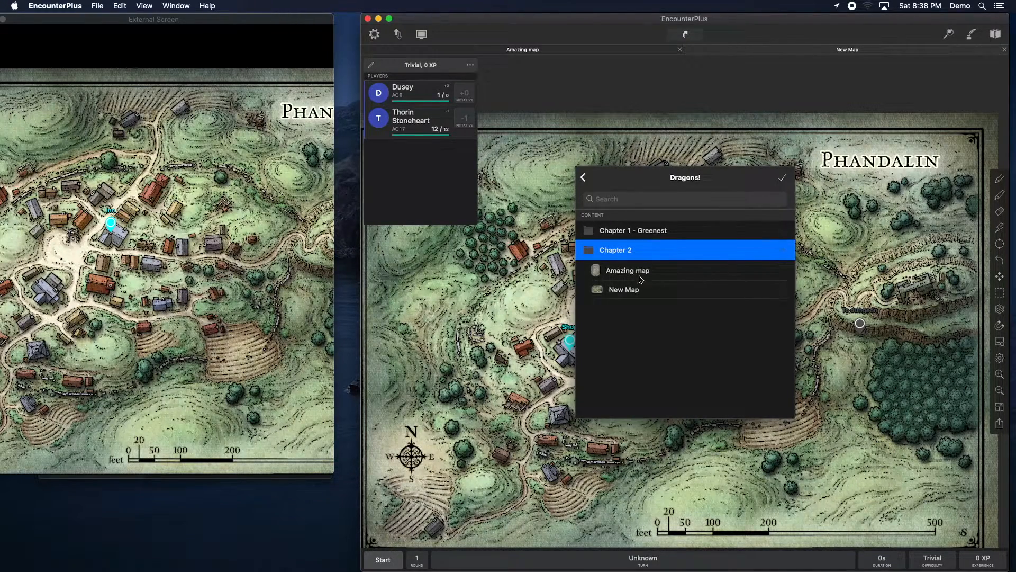
{"action": "left_click", "coordinate": [642, 274]}
{"action": "left_click", "coordinate": [783, 177]}
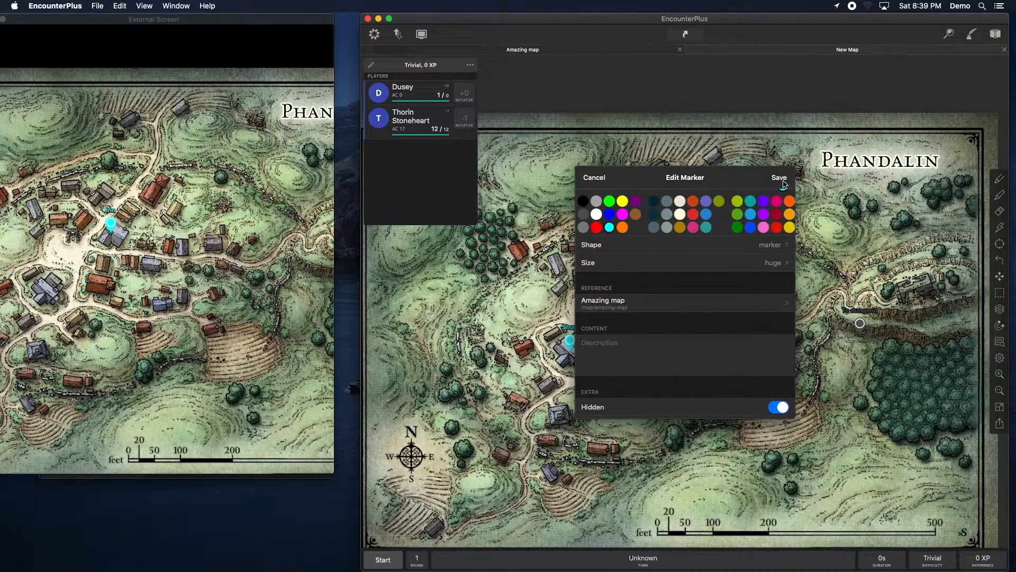
{"action": "left_click", "coordinate": [783, 182]}
Step: Open the linked Amazing map from the To dungeon marker's popup and close the popup
{"action": "right_click", "coordinate": [861, 325]}
{"action": "left_click", "coordinate": [797, 346]}
{"action": "left_click", "coordinate": [861, 324]}
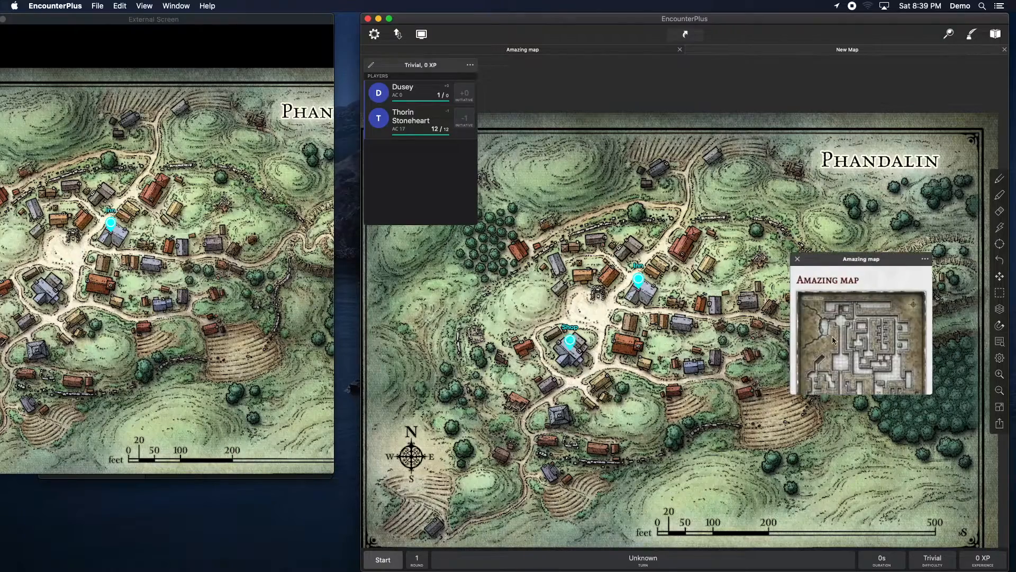
{"action": "left_click", "coordinate": [925, 259]}
{"action": "left_click", "coordinate": [922, 291]}
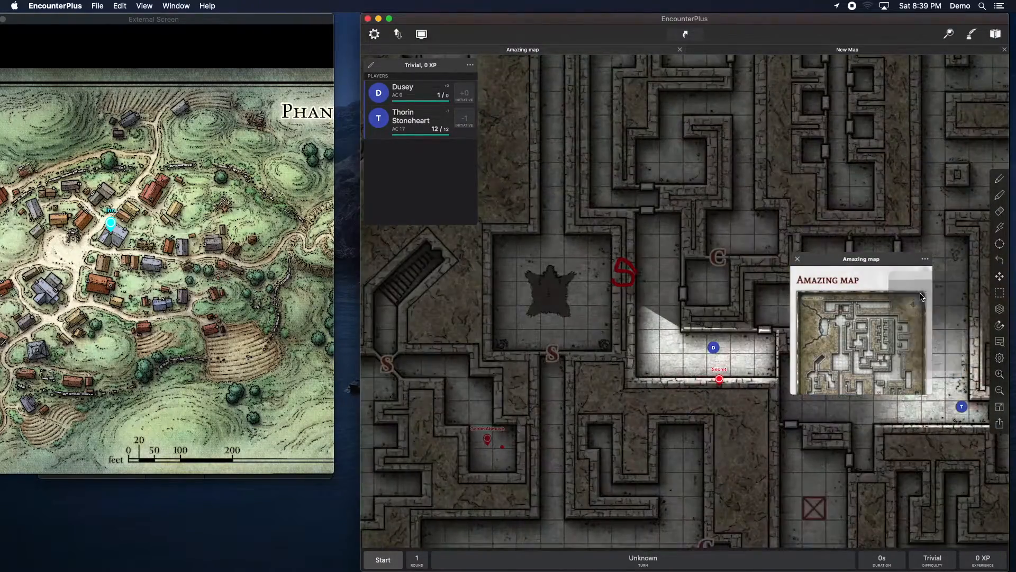
{"action": "left_click", "coordinate": [798, 260]}
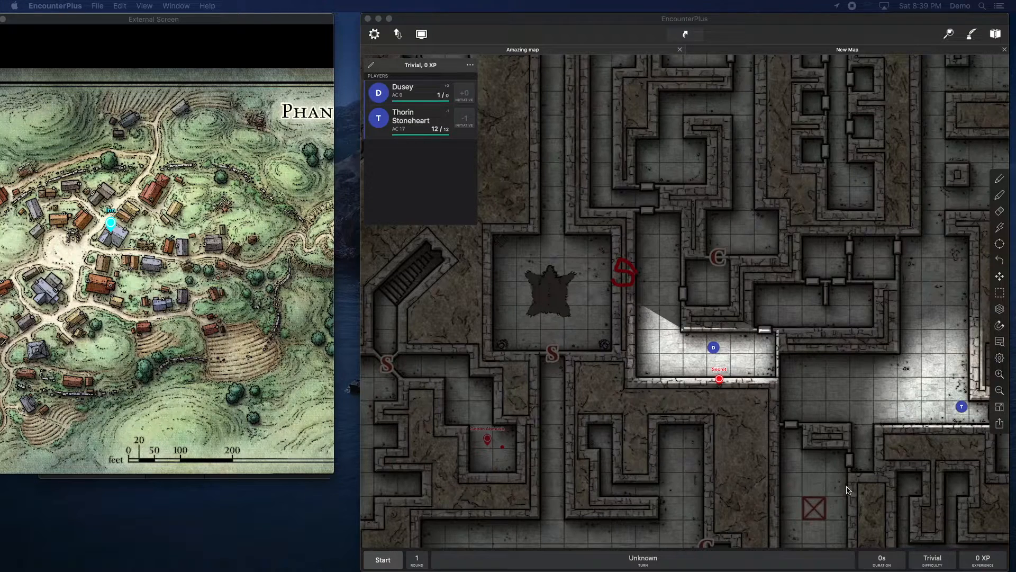
Step: Move Dusey's token slightly left within the lit room
{"action": "left_click", "coordinate": [751, 357]}
{"action": "left_click", "coordinate": [713, 348]}
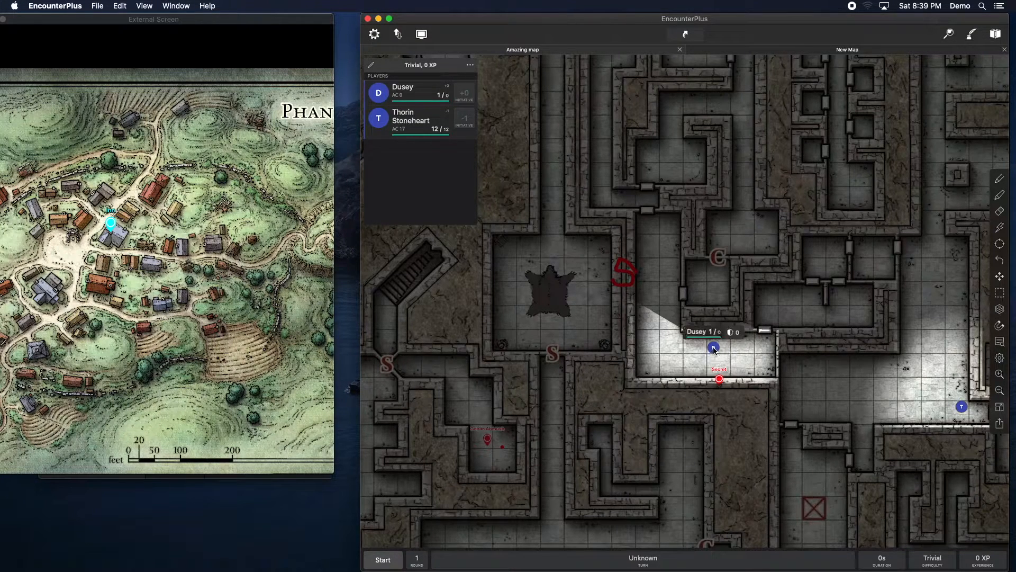
{"action": "left_click", "coordinate": [714, 349]}
{"action": "left_click", "coordinate": [713, 355]}
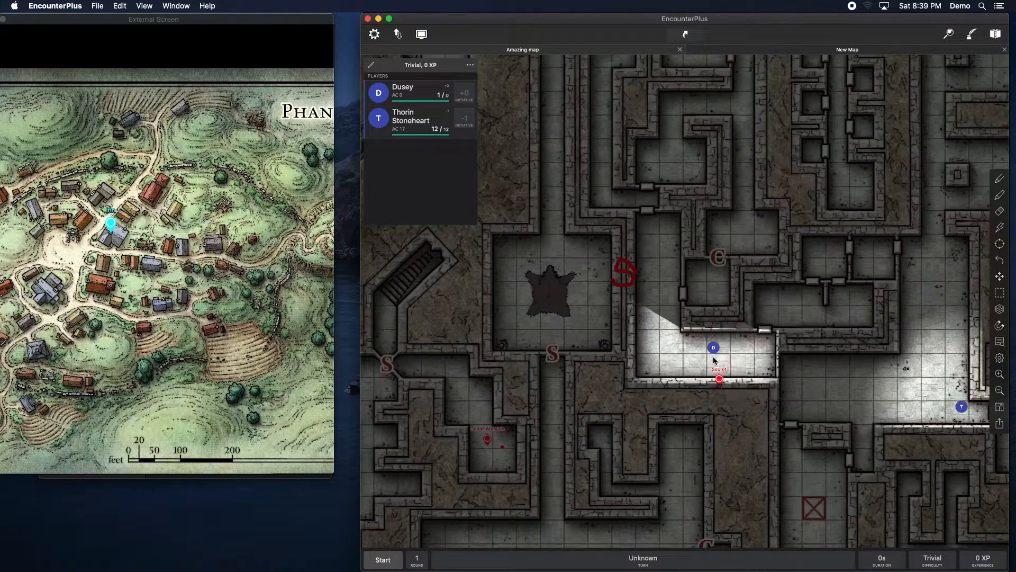
{"action": "left_click_drag", "start_coordinate": [713, 348], "coordinate": [678, 359]}
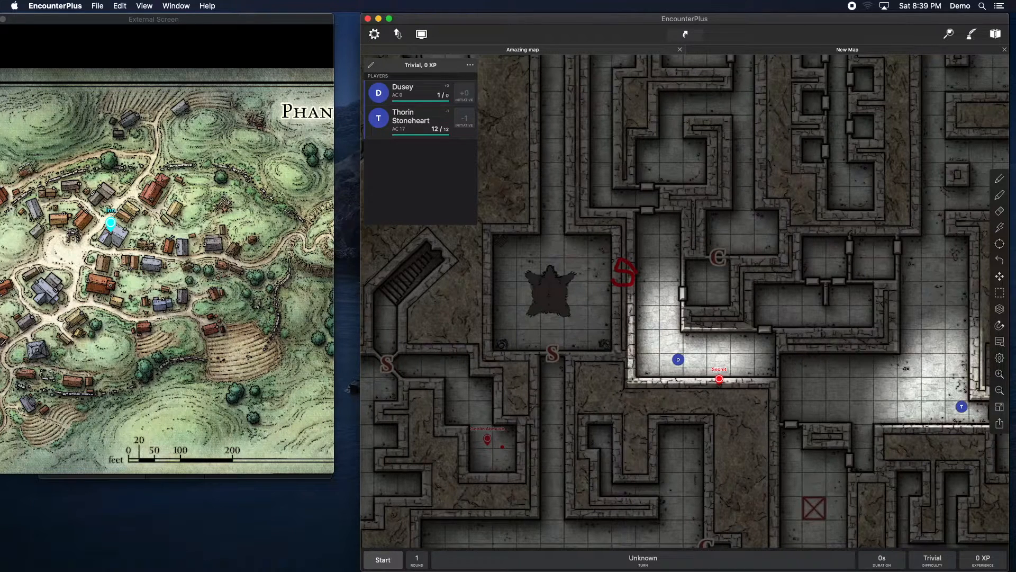
Step: Enable a yellow Light/Vision source on the rug tile in the room west of the lit area and save
{"action": "left_click", "coordinate": [1002, 310]}
{"action": "left_click", "coordinate": [960, 301]}
{"action": "right_click", "coordinate": [547, 304]}
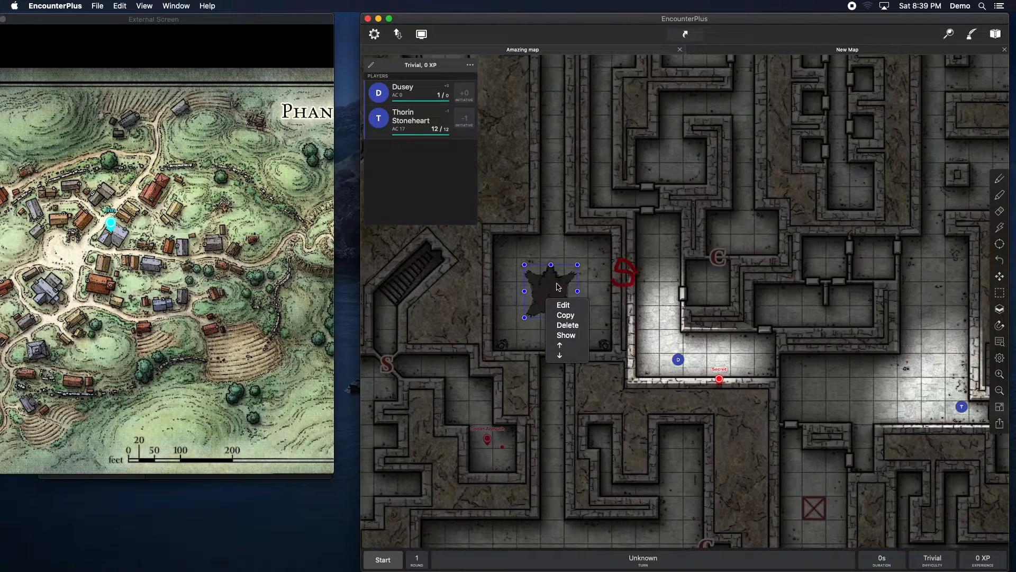
{"action": "right_click", "coordinate": [558, 291]}
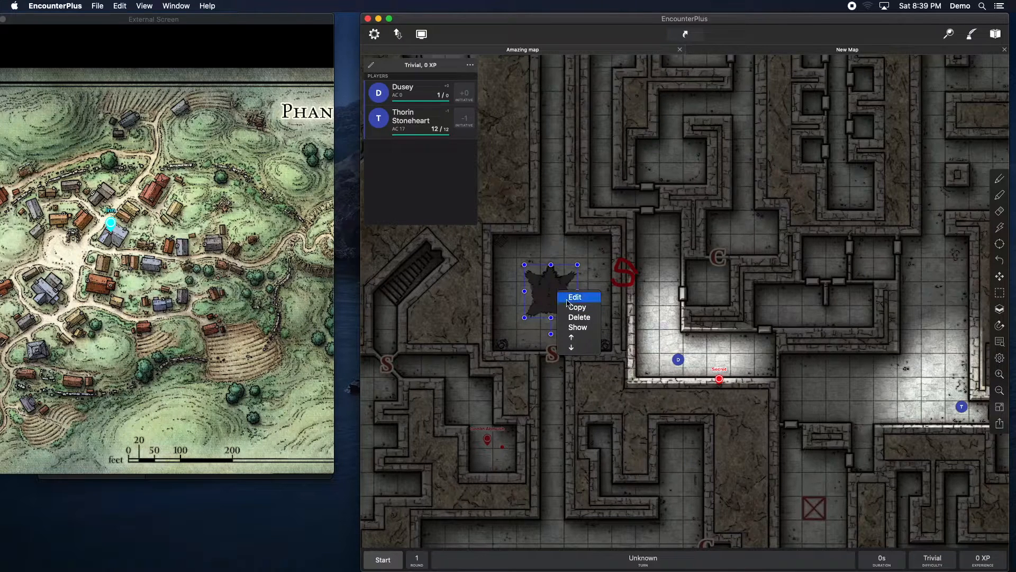
{"action": "left_click", "coordinate": [576, 297]}
{"action": "scroll", "coordinate": [643, 290], "scroll_direction": "down", "scroll_amount": 5}
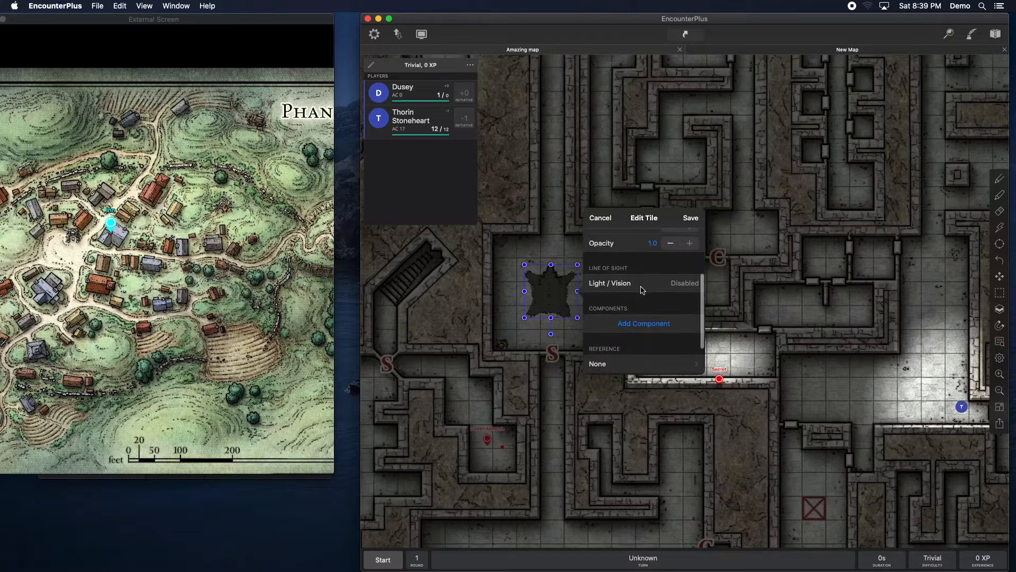
{"action": "left_click", "coordinate": [683, 284]}
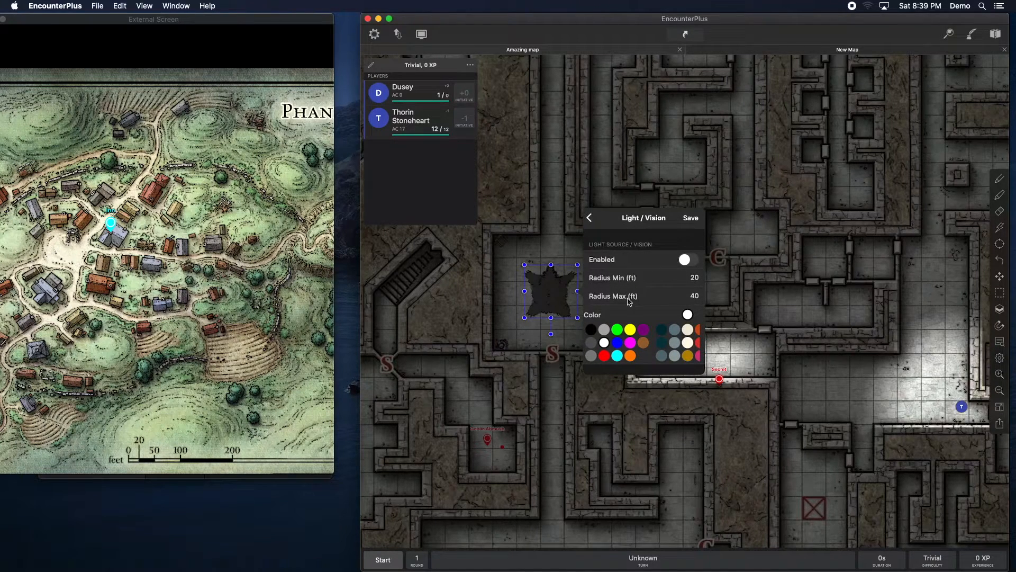
{"action": "left_click", "coordinate": [689, 261]}
{"action": "scroll", "coordinate": [635, 294], "scroll_direction": "down", "scroll_amount": 2}
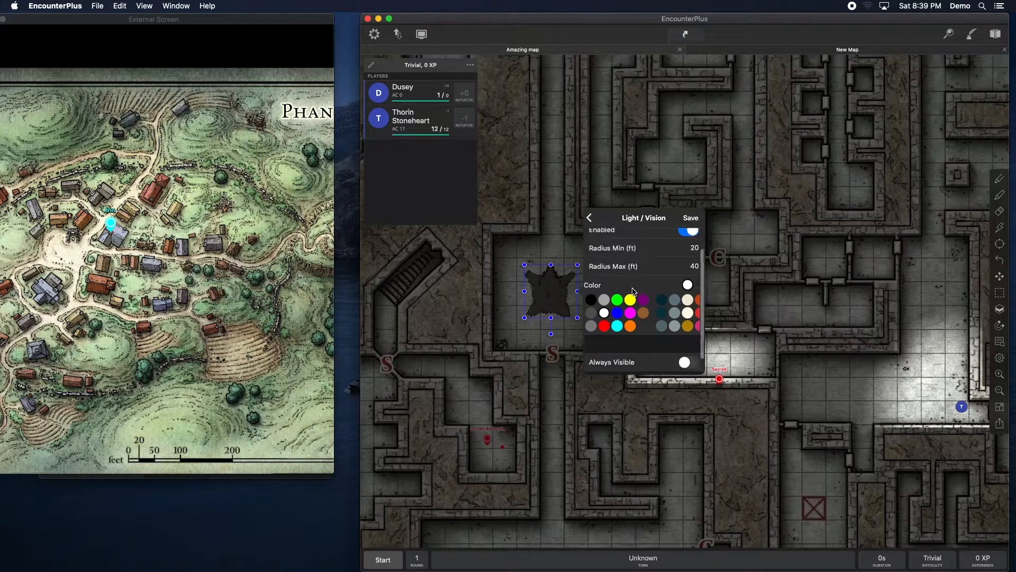
{"action": "left_click", "coordinate": [629, 283]}
{"action": "scroll", "coordinate": [645, 299], "scroll_direction": "down", "scroll_amount": 1}
{"action": "scroll", "coordinate": [640, 334], "scroll_direction": "down", "scroll_amount": 2}
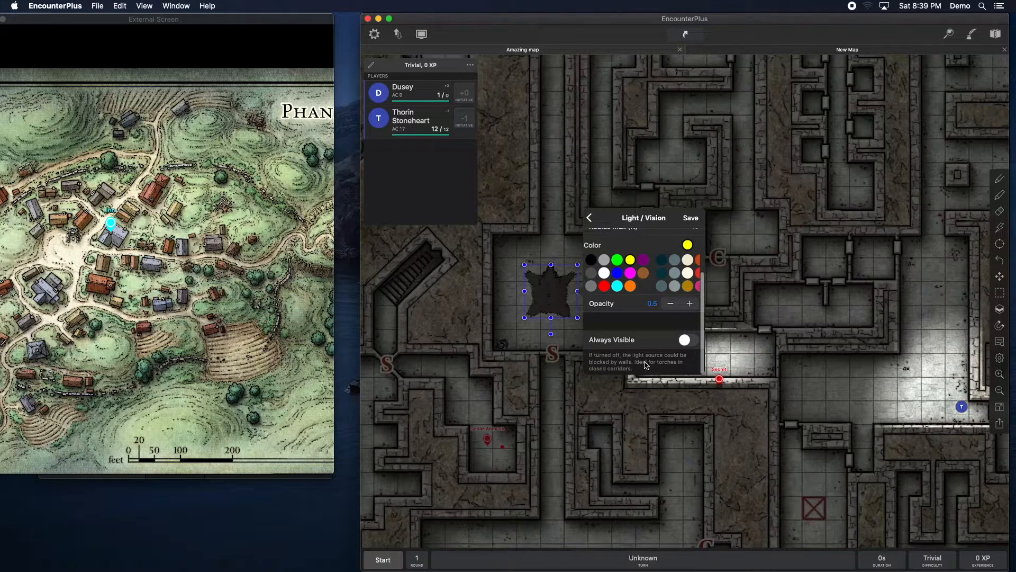
{"action": "left_click", "coordinate": [691, 218]}
{"action": "left_click", "coordinate": [689, 217]}
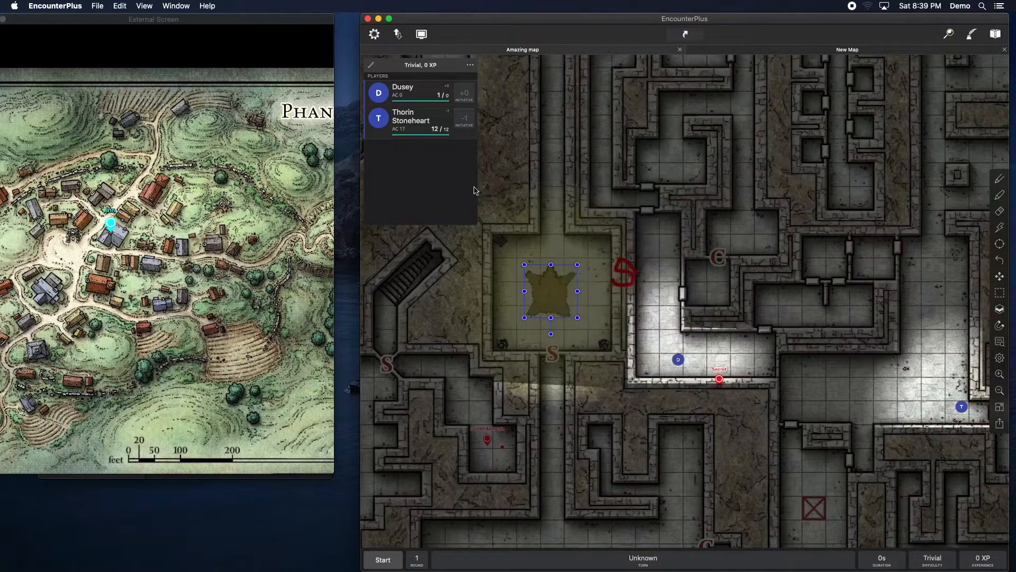
Step: Present the Amazing map on the players' external screen and move Thorin's token beside Dusey in the lit room
{"action": "right_click", "coordinate": [539, 54]}
{"action": "left_click", "coordinate": [544, 56]}
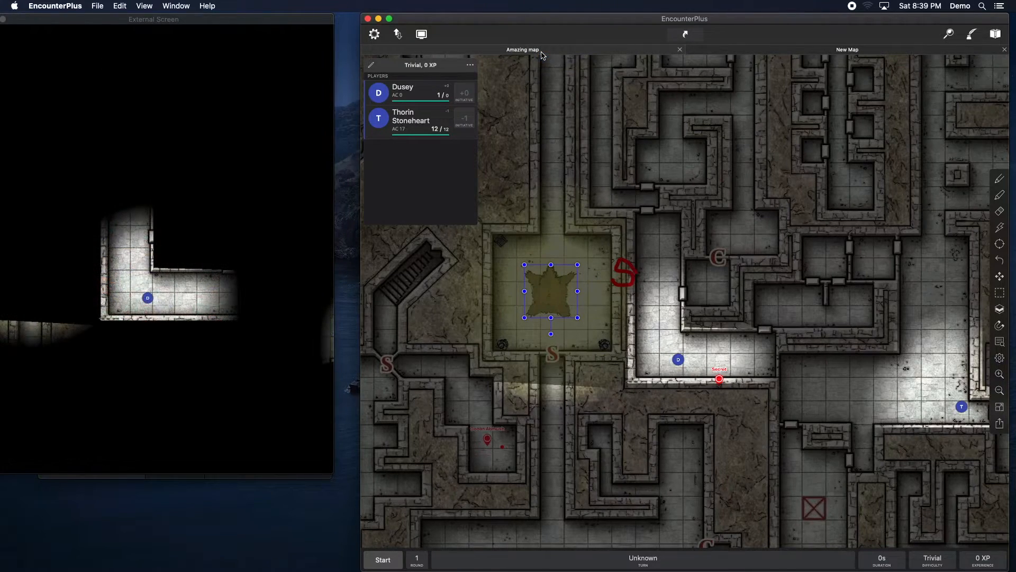
{"action": "left_click_drag", "start_coordinate": [656, 335], "coordinate": [846, 301]}
{"action": "left_click_drag", "start_coordinate": [800, 348], "coordinate": [784, 302]}
{"action": "left_click_drag", "start_coordinate": [861, 341], "coordinate": [794, 348]}
{"action": "left_click_drag", "start_coordinate": [920, 354], "coordinate": [843, 357]}
{"action": "left_click_drag", "start_coordinate": [944, 373], "coordinate": [709, 328]}
{"action": "left_click_drag", "start_coordinate": [630, 347], "coordinate": [740, 350]}
{"action": "mouse_move", "coordinate": [769, 320]}
{"action": "left_mouse_down"}
{"action": "mouse_move", "coordinate": [738, 316]}
{"action": "mouse_move", "coordinate": [605, 370]}
{"action": "mouse_move", "coordinate": [686, 509]}
{"action": "mouse_move", "coordinate": [805, 488]}
{"action": "mouse_move", "coordinate": [699, 526]}
{"action": "mouse_move", "coordinate": [572, 503]}
{"action": "mouse_move", "coordinate": [702, 497]}
{"action": "mouse_move", "coordinate": [515, 411]}
{"action": "mouse_move", "coordinate": [729, 483]}
{"action": "mouse_move", "coordinate": [779, 482]}
{"action": "mouse_move", "coordinate": [605, 479]}
{"action": "mouse_move", "coordinate": [593, 470]}
{"action": "mouse_move", "coordinate": [685, 497]}
{"action": "mouse_move", "coordinate": [780, 486]}
{"action": "mouse_move", "coordinate": [832, 397]}
{"action": "mouse_move", "coordinate": [819, 340]}
{"action": "mouse_move", "coordinate": [795, 409]}
{"action": "mouse_move", "coordinate": [752, 365]}
{"action": "mouse_move", "coordinate": [754, 329]}
{"action": "left_mouse_up"}
Step: Turn on Always Visible for the rug tile's light and save the tile
{"action": "left_click", "coordinate": [628, 270]}
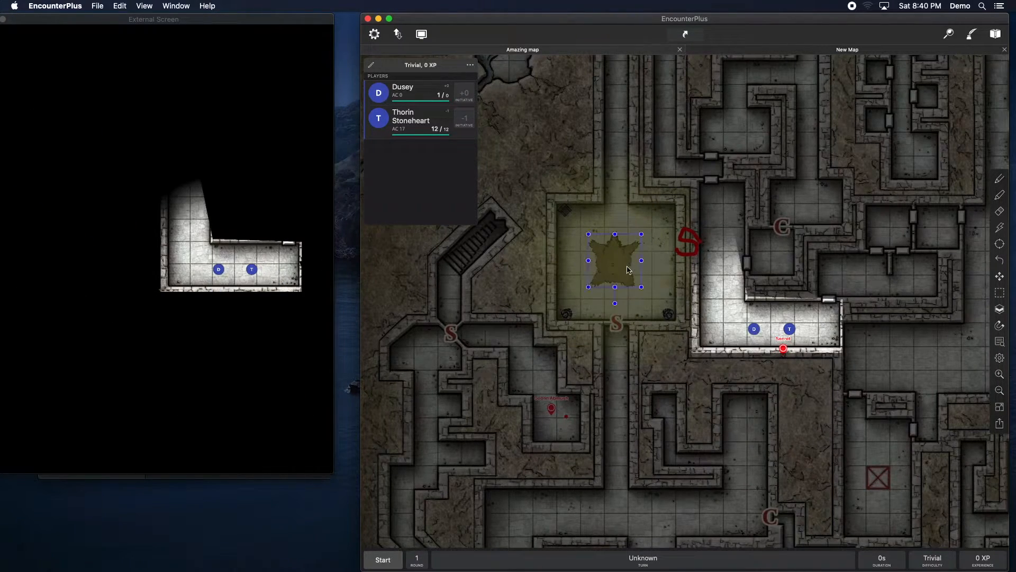
{"action": "right_click", "coordinate": [629, 270]}
{"action": "left_click", "coordinate": [632, 268]}
{"action": "scroll", "coordinate": [696, 314], "scroll_direction": "down", "scroll_amount": 3}
{"action": "scroll", "coordinate": [723, 289], "scroll_direction": "down", "scroll_amount": 2}
{"action": "scroll", "coordinate": [720, 293], "scroll_direction": "down", "scroll_amount": 2}
{"action": "scroll", "coordinate": [715, 293], "scroll_direction": "up", "scroll_amount": 5}
{"action": "left_click", "coordinate": [715, 286]}
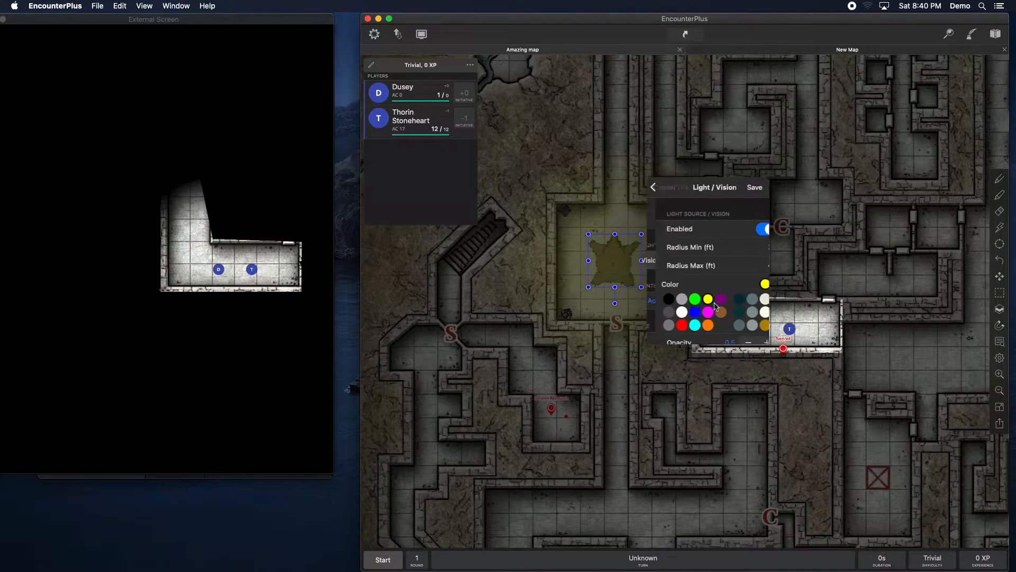
{"action": "scroll", "coordinate": [717, 306], "scroll_direction": "down", "scroll_amount": 3}
{"action": "left_click", "coordinate": [750, 310]}
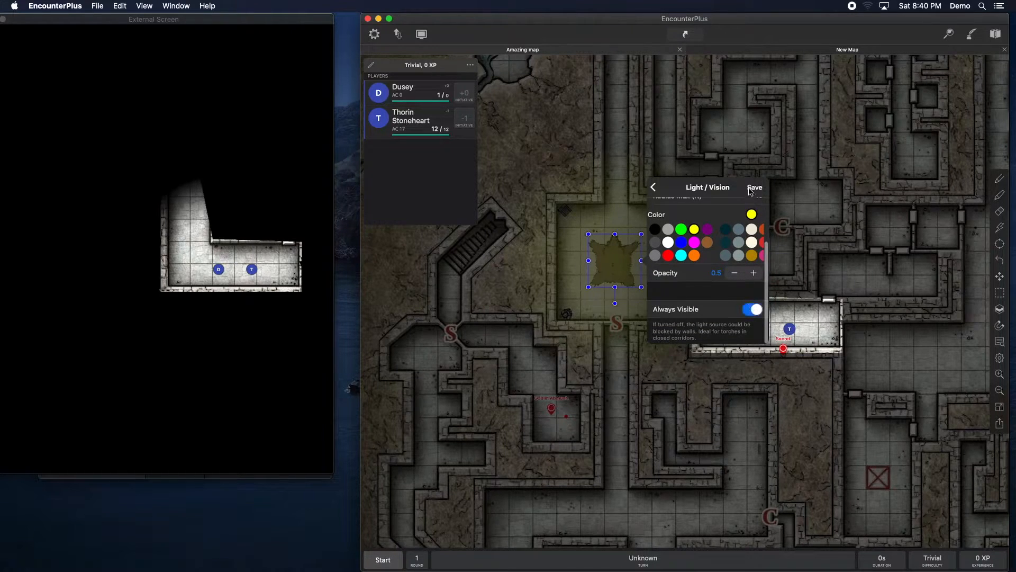
{"action": "left_click", "coordinate": [751, 188]}
{"action": "left_click", "coordinate": [751, 187]}
Step: Nudge Dusey's token slightly up, then reopen the rug tile's settings and save them
{"action": "mouse_move", "coordinate": [753, 328]}
{"action": "left_mouse_down"}
{"action": "mouse_move", "coordinate": [775, 395]}
{"action": "mouse_move", "coordinate": [764, 332]}
{"action": "mouse_move", "coordinate": [765, 506]}
{"action": "mouse_move", "coordinate": [753, 316]}
{"action": "left_mouse_up"}
{"action": "left_click", "coordinate": [614, 260]}
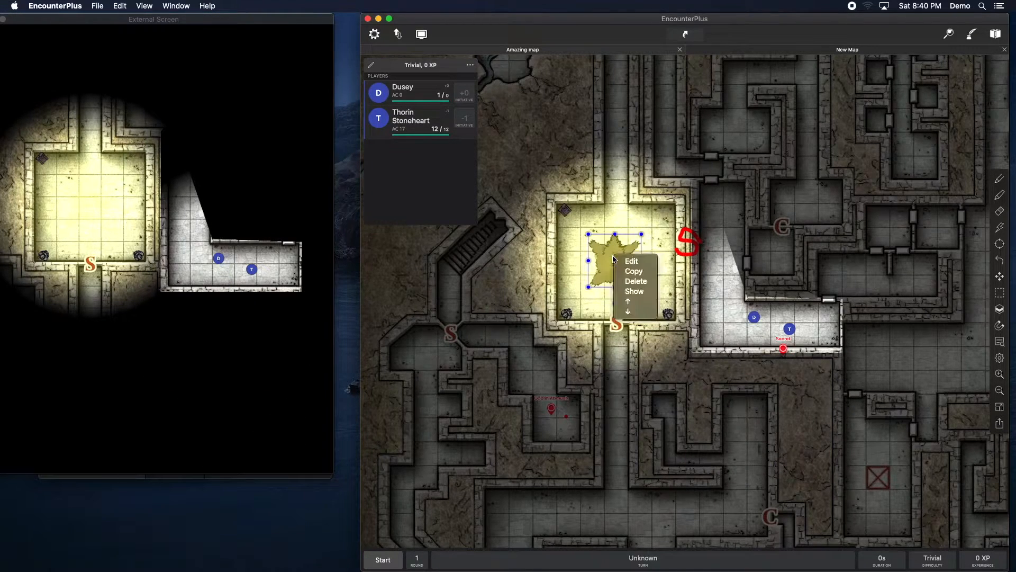
{"action": "left_click", "coordinate": [631, 261]}
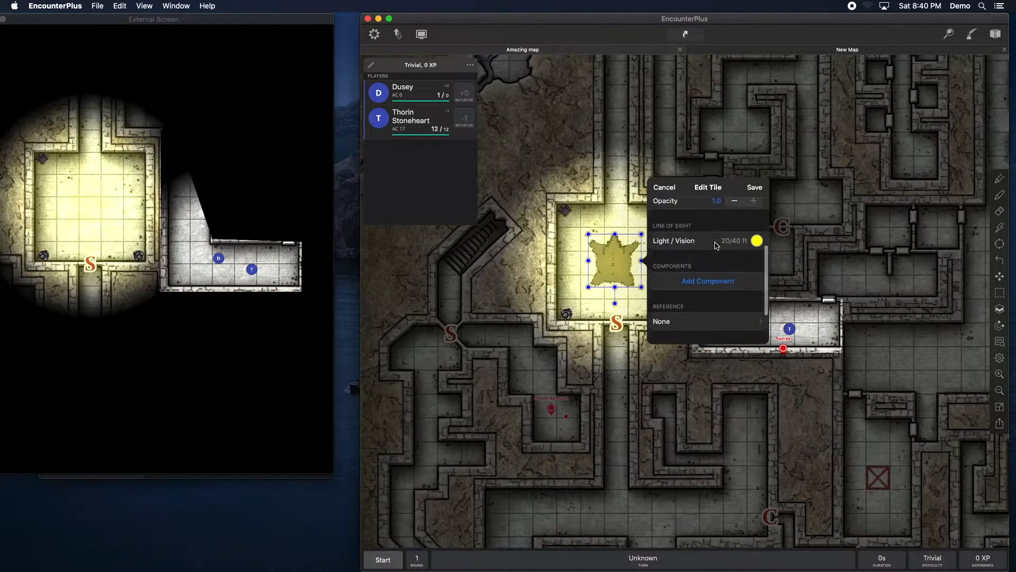
{"action": "scroll", "coordinate": [716, 265], "scroll_direction": "down", "scroll_amount": 3}
{"action": "left_click", "coordinate": [756, 301]}
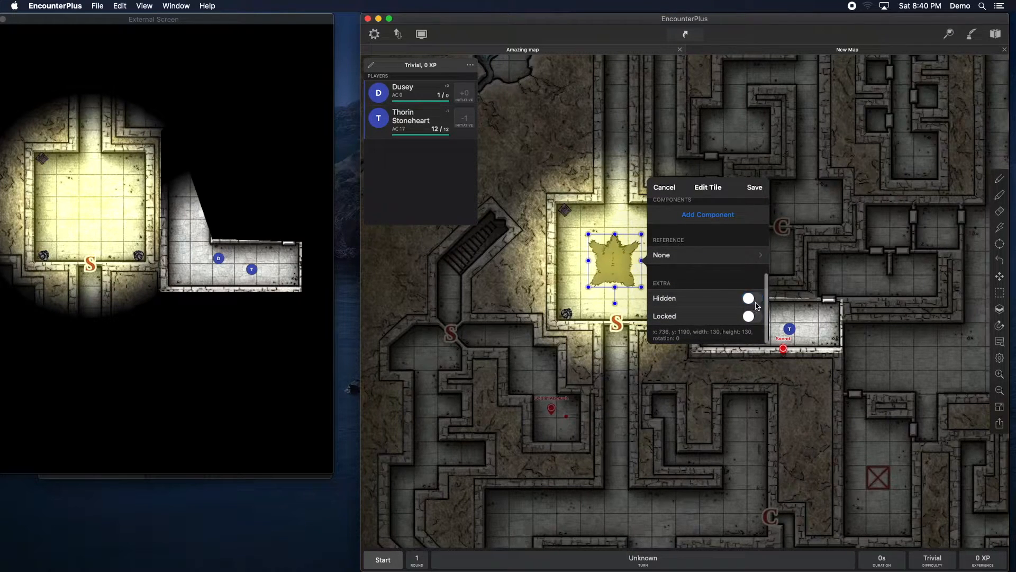
{"action": "left_click", "coordinate": [754, 187]}
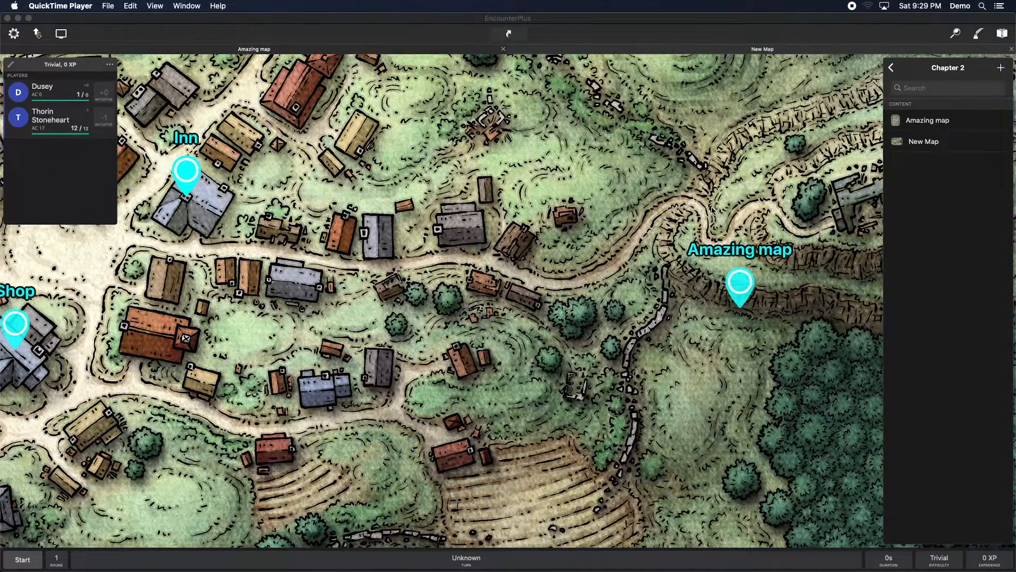
Step: Add a new map to Chapter 2 using the Goblin ambush Gridless - Dynamic Dungeons.m4v video as its background, and save it
{"action": "left_click", "coordinate": [1001, 68]}
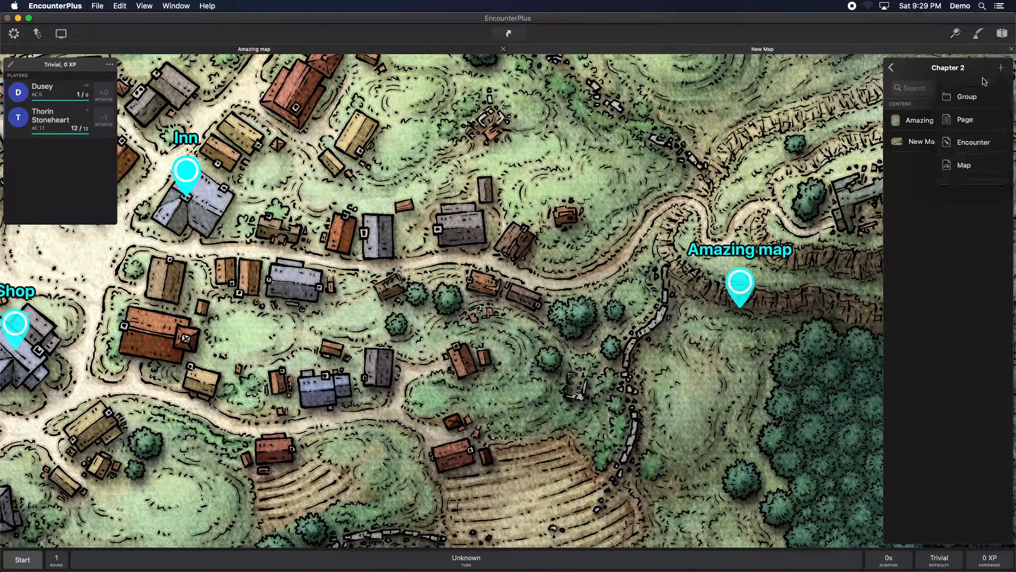
{"action": "left_click", "coordinate": [961, 165]}
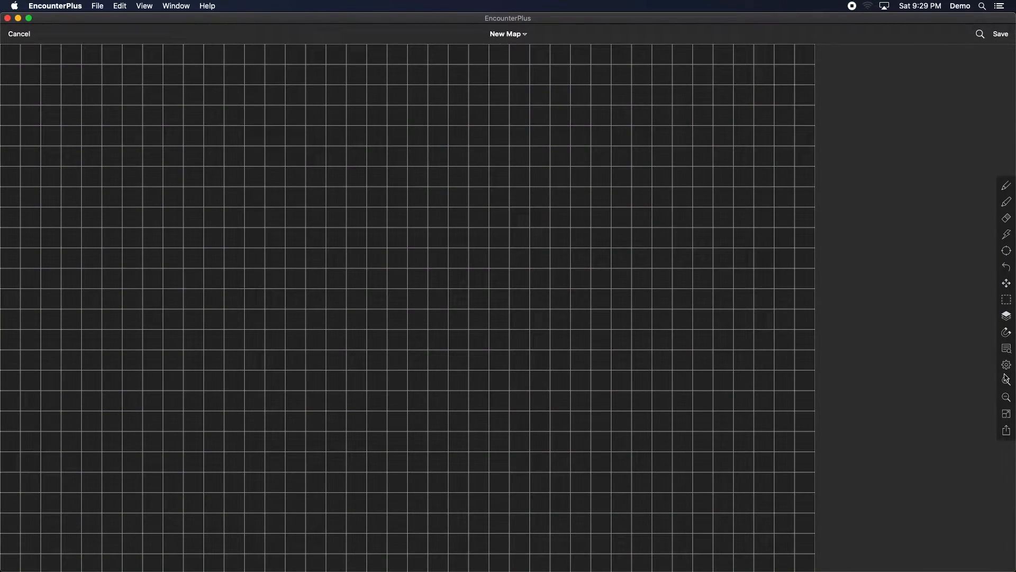
{"action": "left_click", "coordinate": [1007, 365]}
{"action": "scroll", "coordinate": [947, 368], "scroll_direction": "down", "scroll_amount": 10}
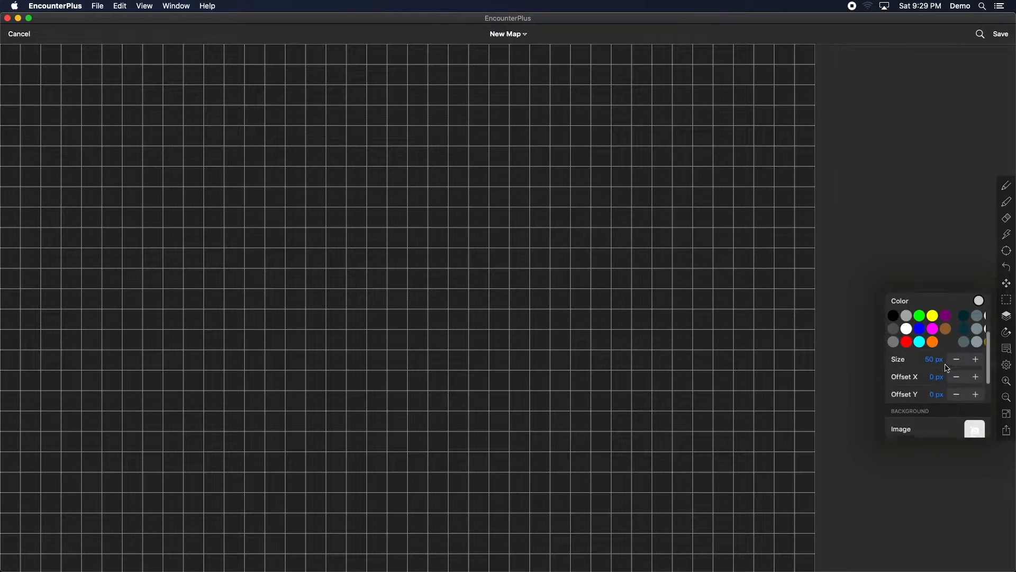
{"action": "left_click", "coordinate": [977, 343]}
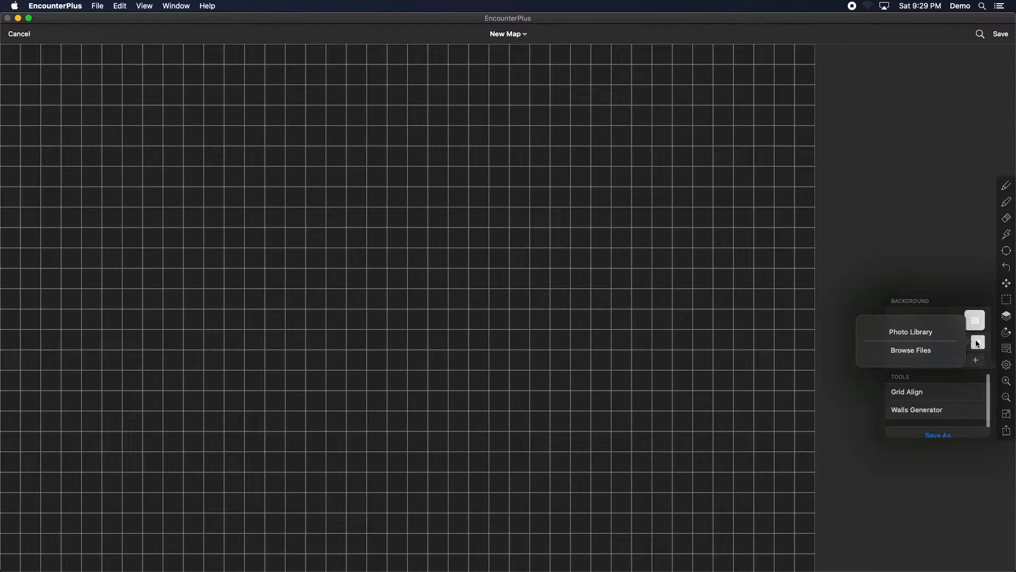
{"action": "left_click", "coordinate": [930, 350]}
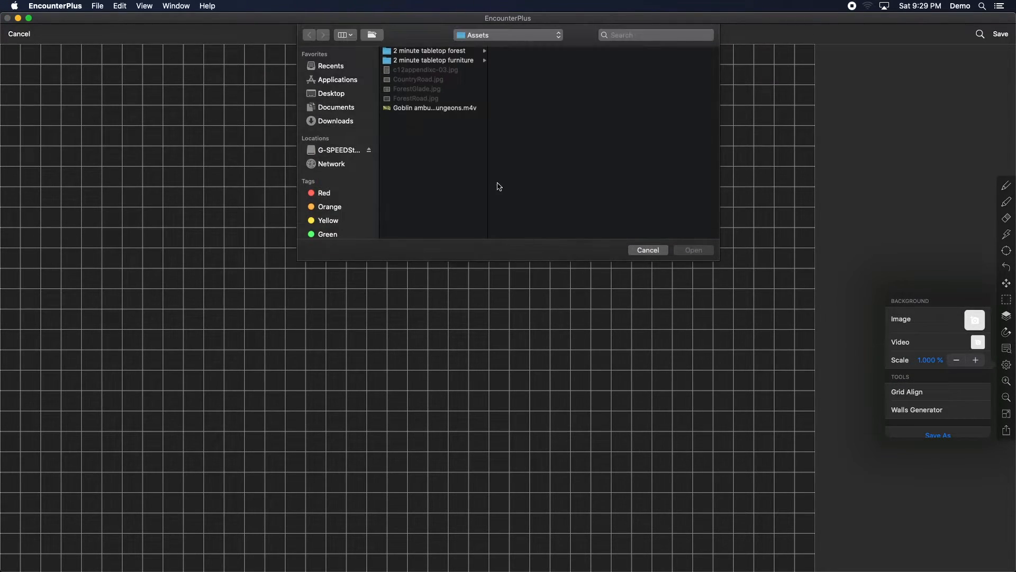
{"action": "left_click", "coordinate": [414, 109]}
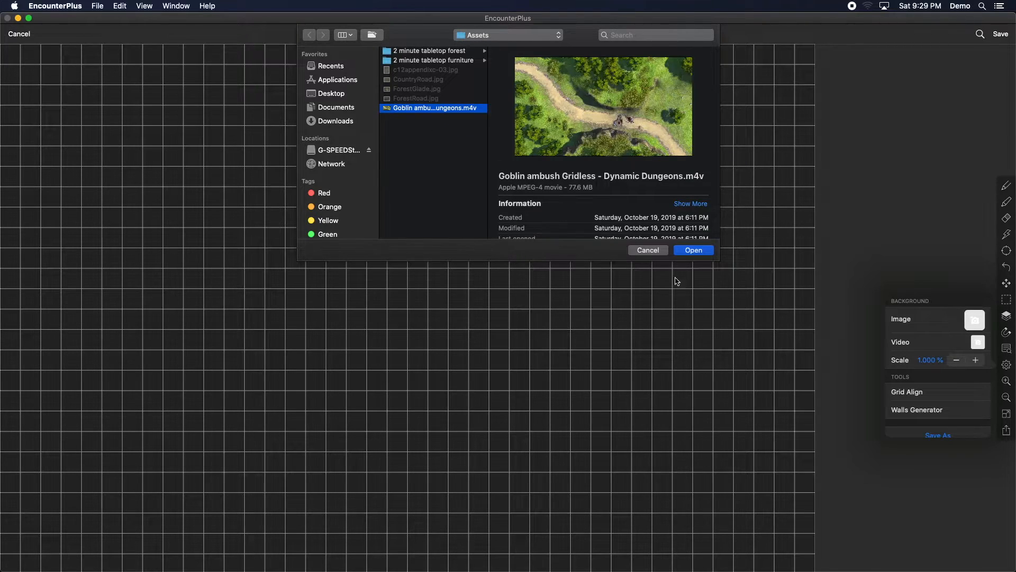
{"action": "left_click", "coordinate": [694, 251]}
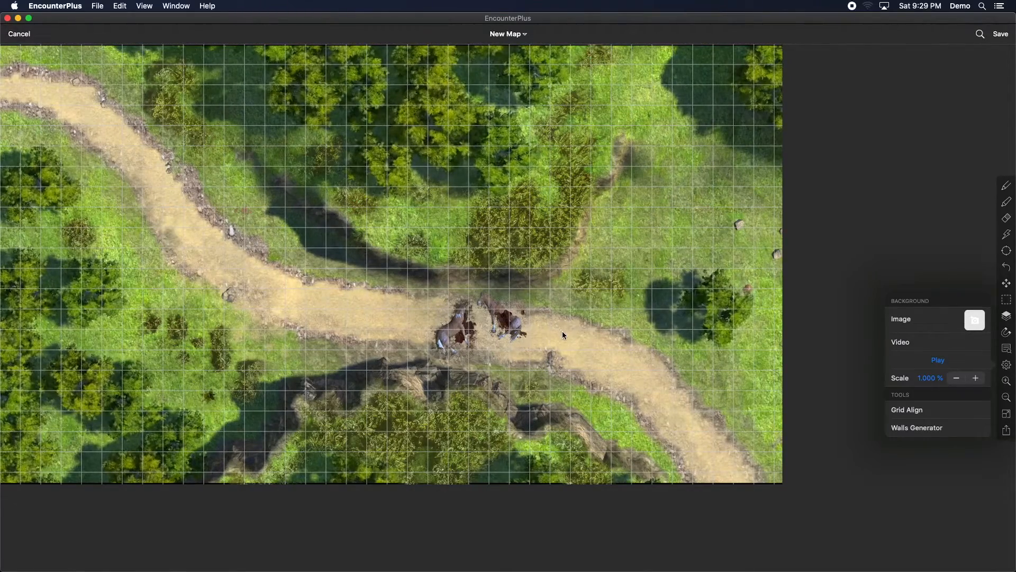
{"action": "left_click", "coordinate": [999, 34]}
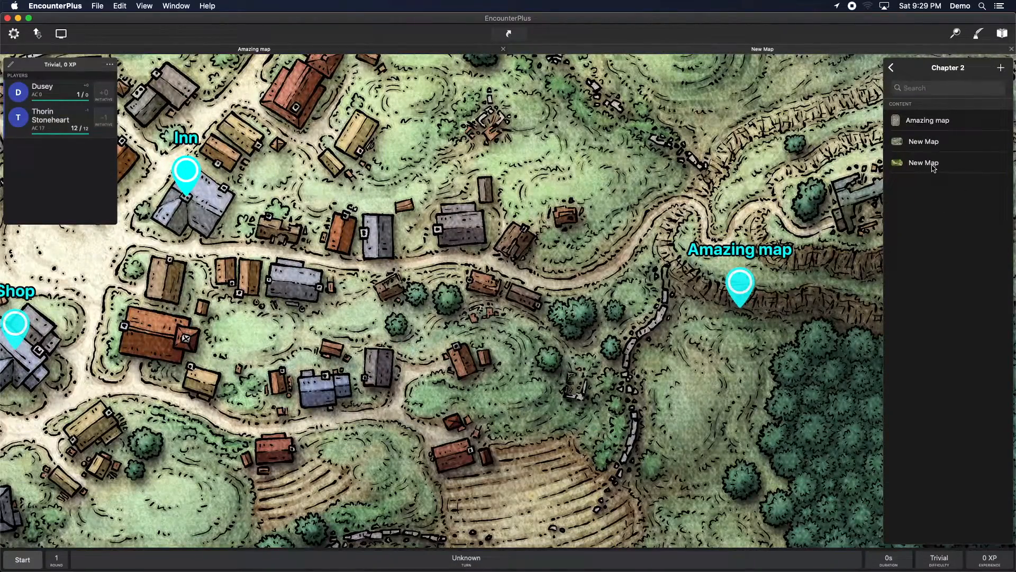
Step: Open the new map, center it, and place the party's tokens on the road in the upper left
{"action": "left_click", "coordinate": [932, 165]}
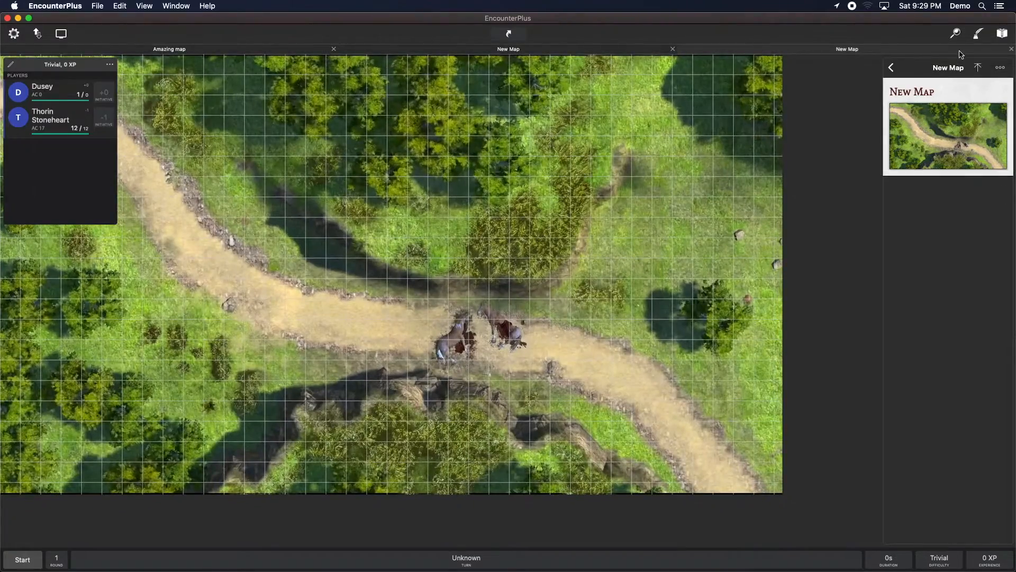
{"action": "left_click", "coordinate": [978, 33]}
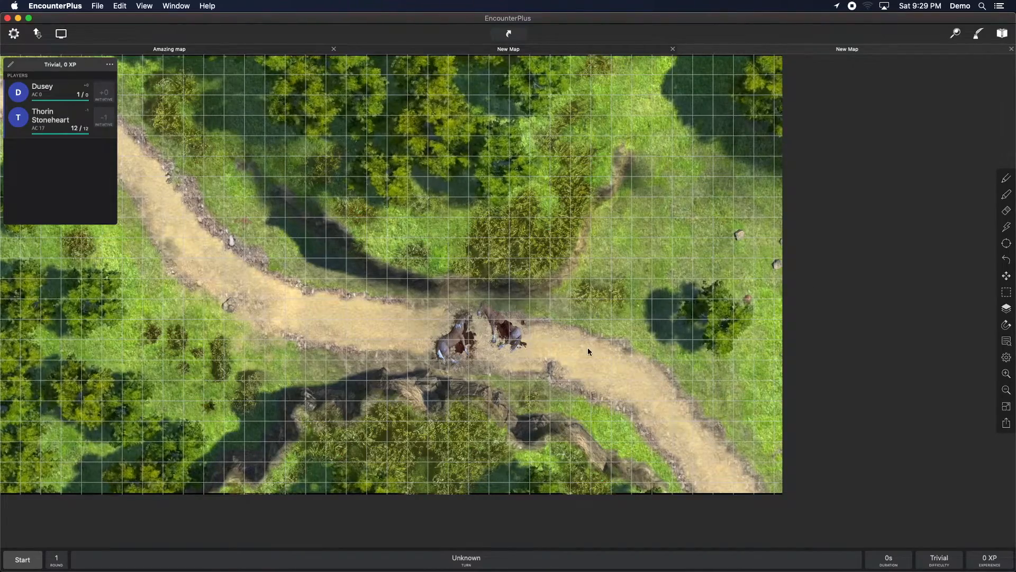
{"action": "left_click_drag", "start_coordinate": [315, 290], "coordinate": [474, 282]}
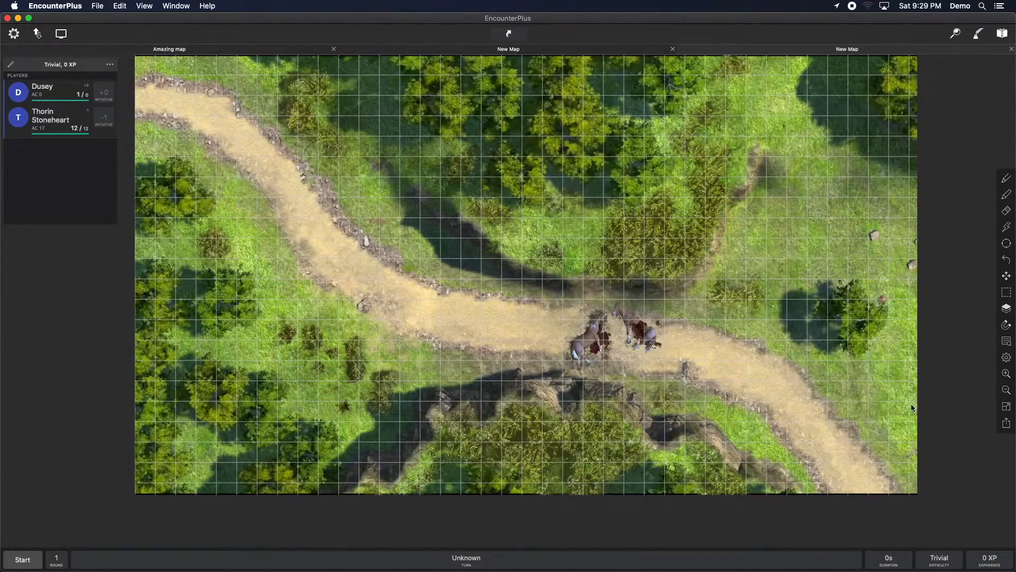
{"action": "right_click", "coordinate": [347, 247]}
{"action": "left_click", "coordinate": [355, 375]}
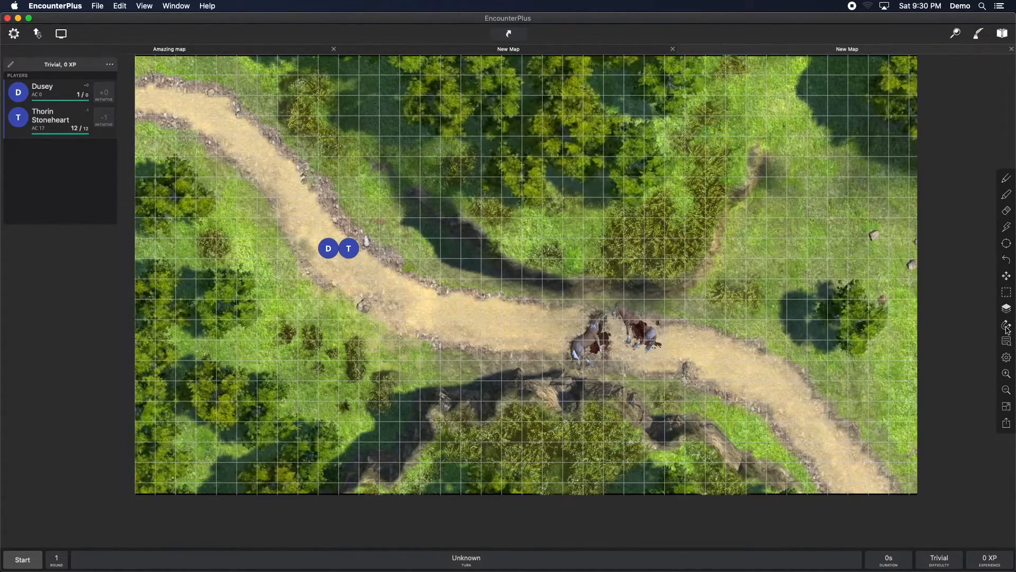
Step: Switch to the wall layer and draw walls along the northern treeline and the southern rocky ridge
{"action": "left_click", "coordinate": [1006, 309]}
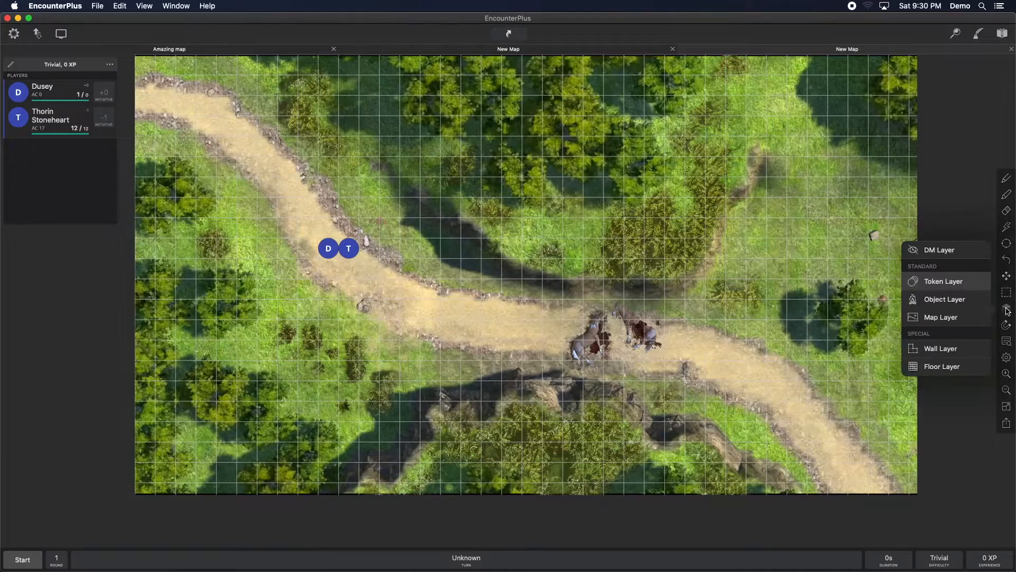
{"action": "left_click", "coordinate": [937, 349]}
{"action": "left_click", "coordinate": [1006, 177]}
{"action": "mouse_move", "coordinate": [404, 172]}
{"action": "left_mouse_down"}
{"action": "mouse_move", "coordinate": [715, 220]}
{"action": "mouse_move", "coordinate": [761, 149]}
{"action": "left_mouse_up"}
{"action": "left_click_drag", "start_coordinate": [356, 489], "coordinate": [788, 496]}
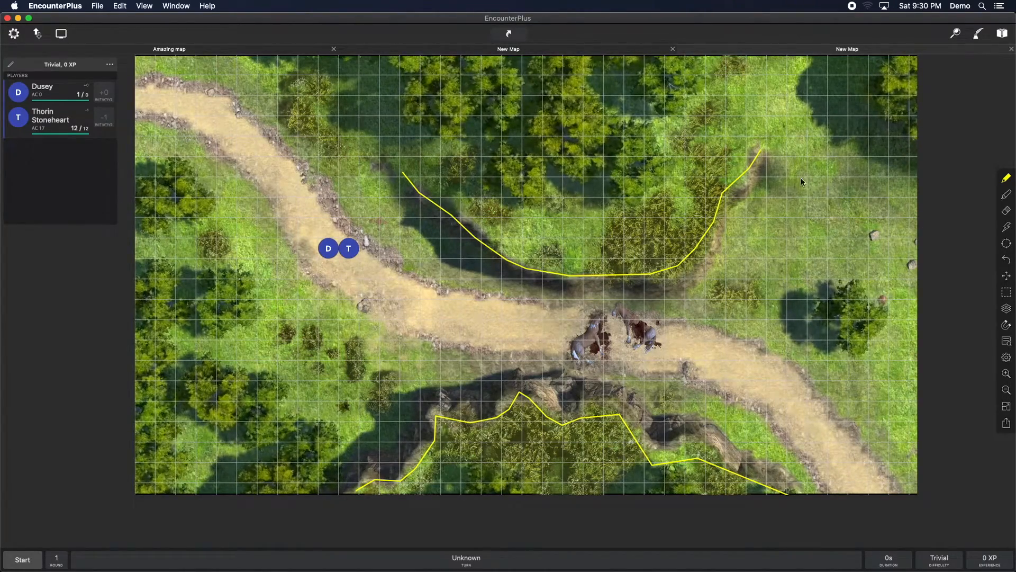
Step: Draw a square wall around the northeast rock area and small cross-shaped walls on several trees
{"action": "mouse_move", "coordinate": [829, 176]}
{"action": "left_mouse_down"}
{"action": "mouse_move", "coordinate": [830, 234]}
{"action": "mouse_move", "coordinate": [871, 238]}
{"action": "mouse_move", "coordinate": [908, 220]}
{"action": "mouse_move", "coordinate": [904, 173]}
{"action": "mouse_move", "coordinate": [824, 174]}
{"action": "left_mouse_up"}
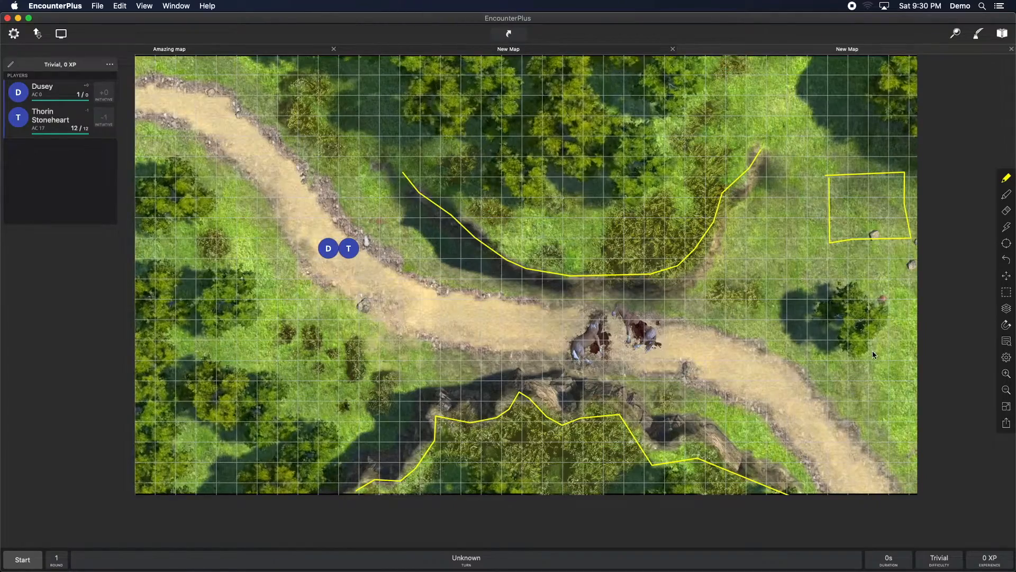
{"action": "mouse_move", "coordinate": [848, 309]}
{"action": "left_mouse_down"}
{"action": "mouse_move", "coordinate": [858, 328]}
{"action": "mouse_move", "coordinate": [846, 326]}
{"action": "left_mouse_up"}
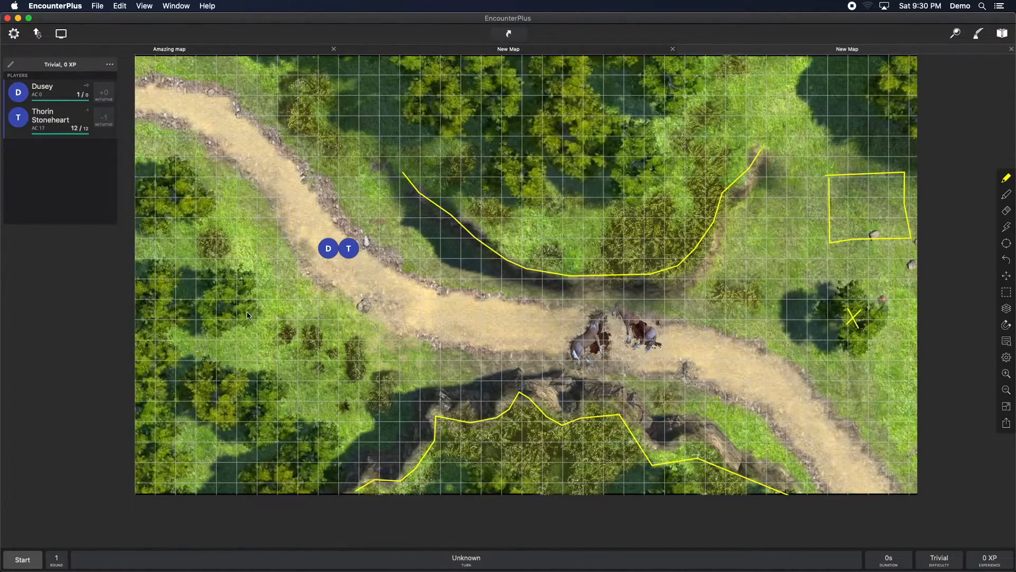
{"action": "mouse_move", "coordinate": [219, 292]}
{"action": "left_mouse_down"}
{"action": "mouse_move", "coordinate": [234, 309]}
{"action": "mouse_move", "coordinate": [220, 309]}
{"action": "left_mouse_up"}
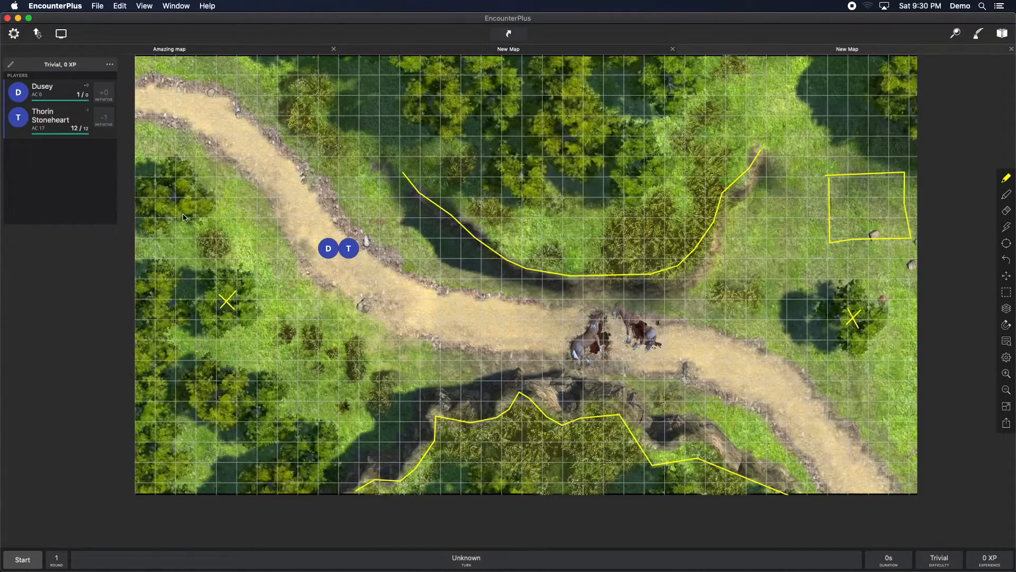
{"action": "mouse_move", "coordinate": [162, 190]}
{"action": "left_mouse_down"}
{"action": "mouse_move", "coordinate": [177, 203]}
{"action": "mouse_move", "coordinate": [162, 204]}
{"action": "left_mouse_up"}
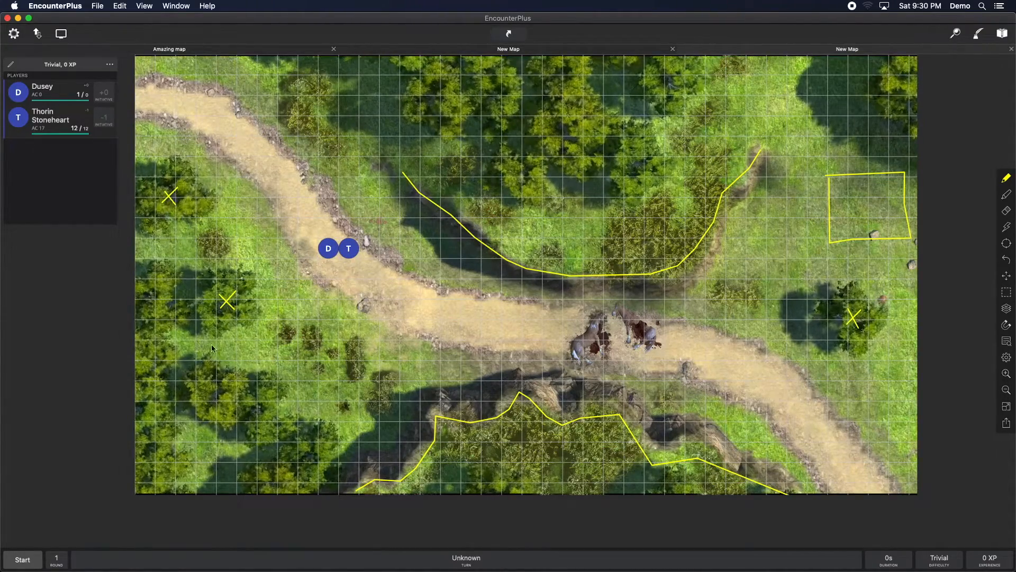
{"action": "left_click_drag", "start_coordinate": [225, 386], "coordinate": [210, 398]}
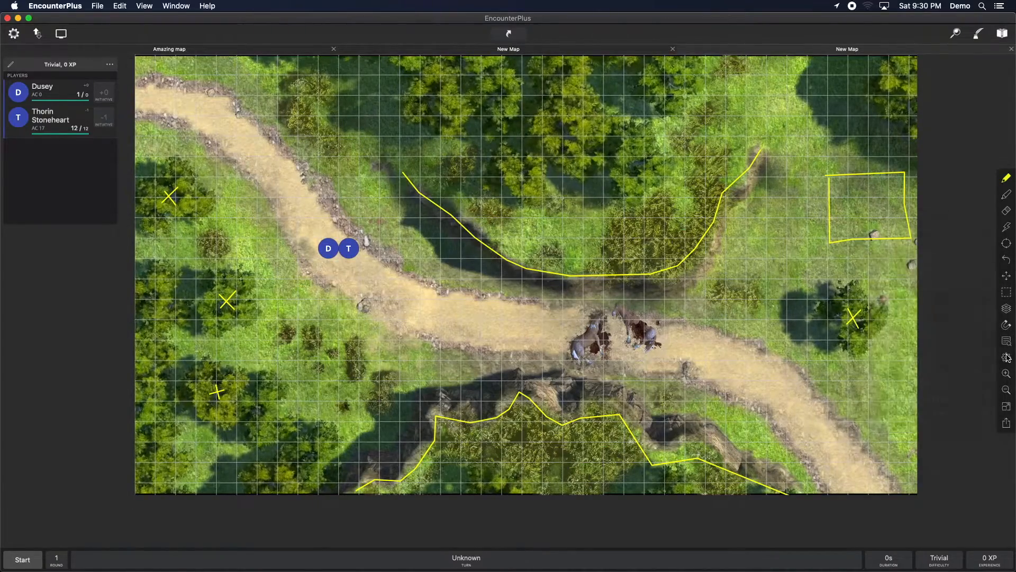
Step: Turn on Line of Sight in the map settings and move Thorin's token down the road
{"action": "mouse_move", "coordinate": [1005, 357]}
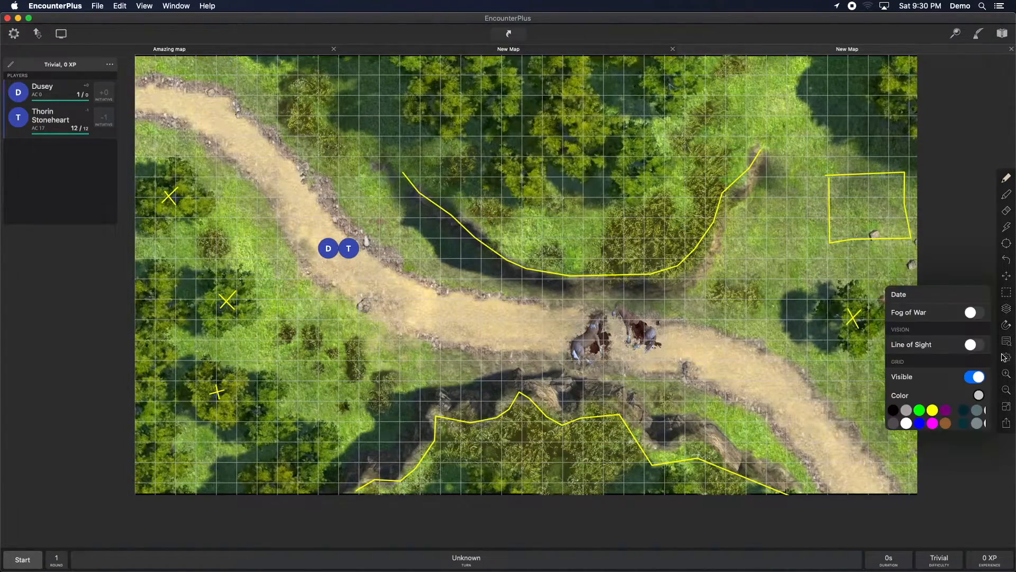
{"action": "left_click", "coordinate": [972, 344]}
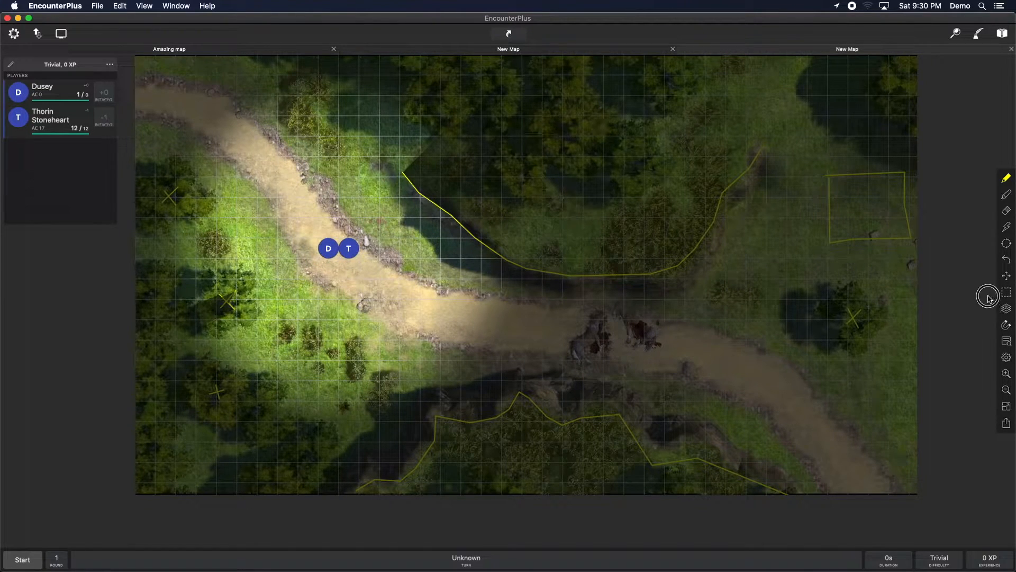
{"action": "left_click_drag", "start_coordinate": [349, 248], "coordinate": [369, 289]}
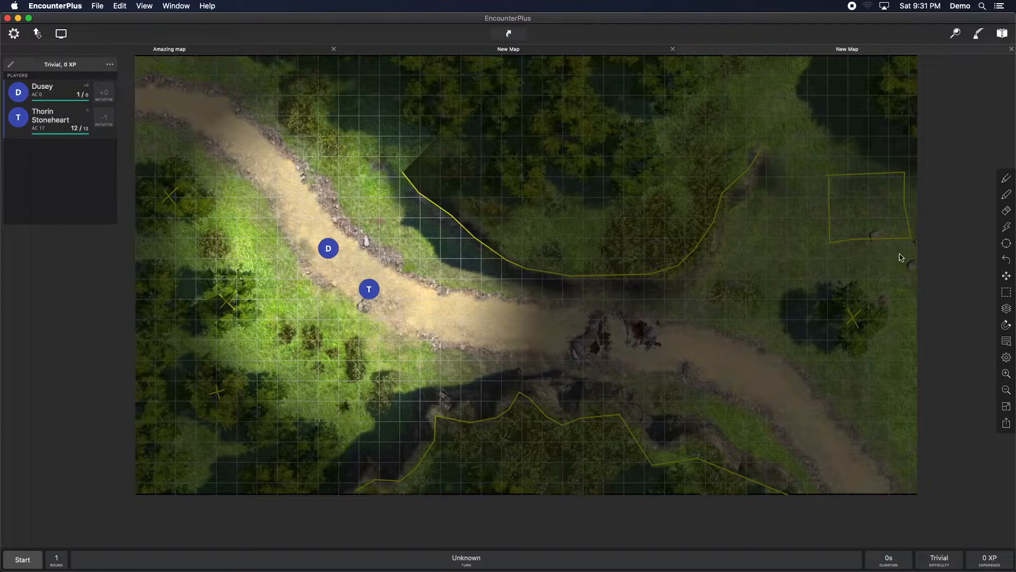
Step: Raise the map's Daylight setting to 1.0
{"action": "left_click", "coordinate": [1005, 358]}
{"action": "scroll", "coordinate": [908, 345], "scroll_direction": "down", "scroll_amount": 3}
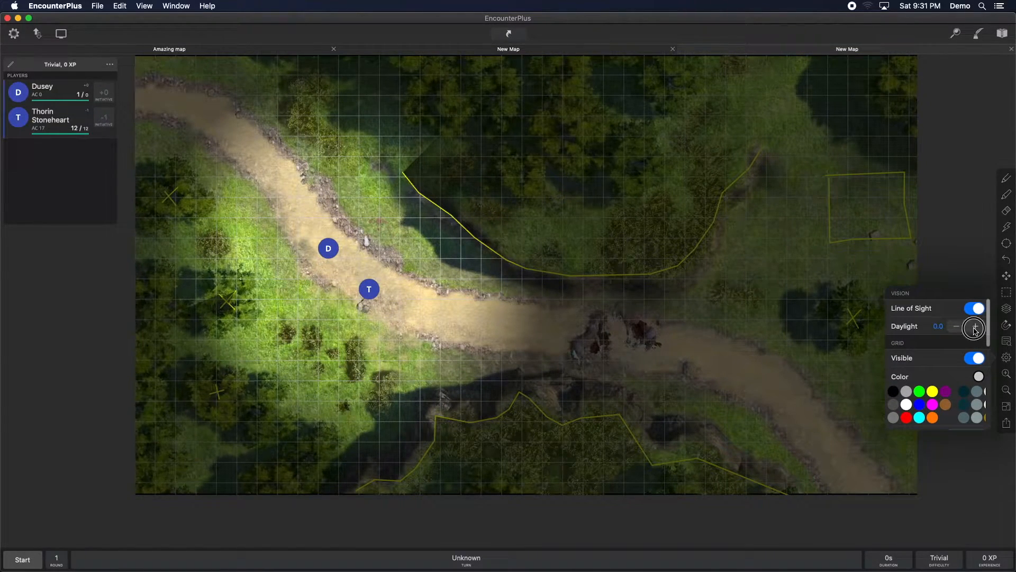
{"action": "left_click", "coordinate": [975, 326]}
{"action": "left_click", "coordinate": [976, 327]}
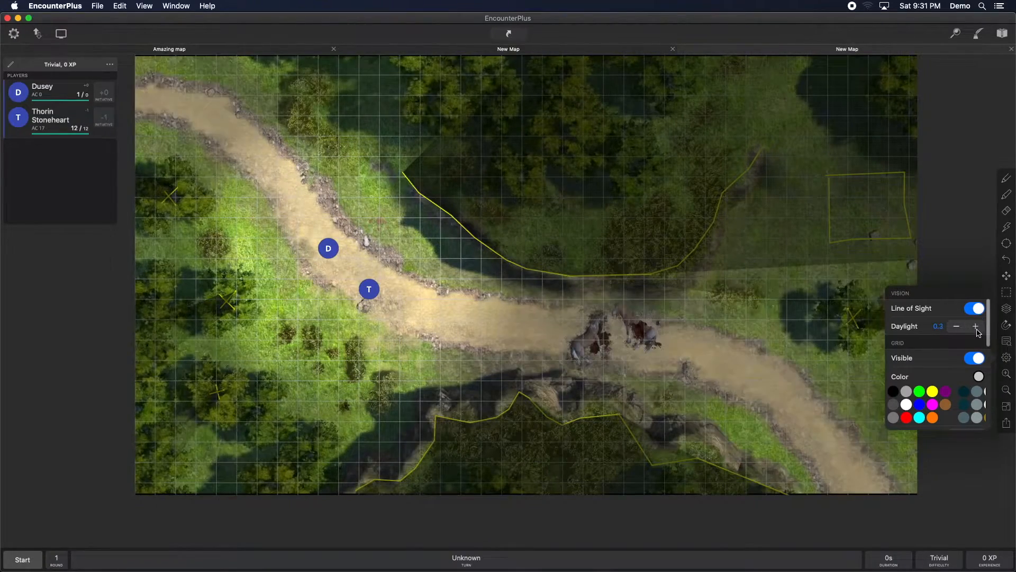
{"action": "left_click", "coordinate": [975, 327]}
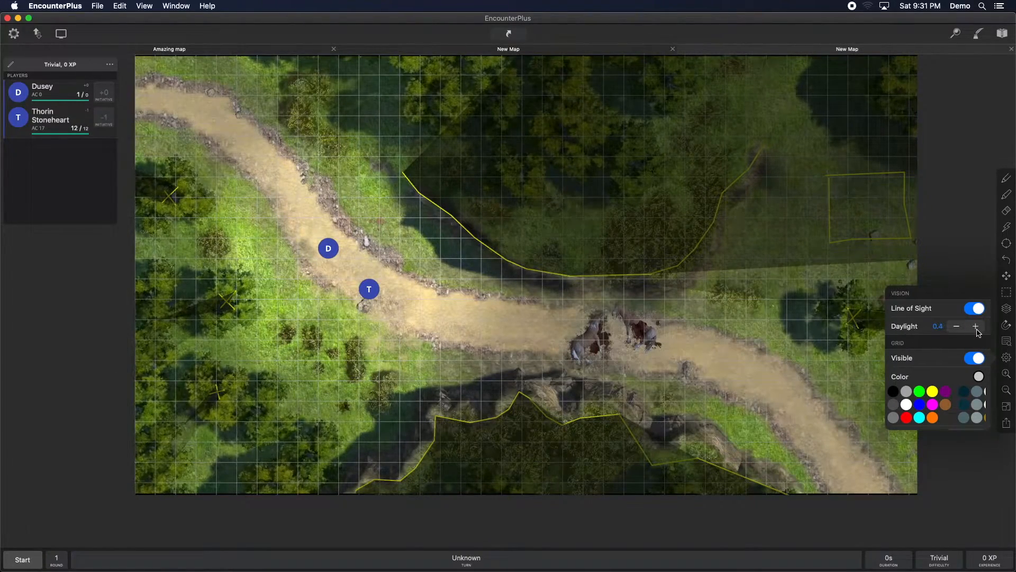
{"action": "left_click", "coordinate": [977, 330]}
{"action": "left_click", "coordinate": [977, 330]}
{"action": "left_click", "coordinate": [977, 330]}
{"action": "left_click", "coordinate": [977, 330]}
{"action": "left_click", "coordinate": [977, 330]}
{"action": "left_click", "coordinate": [977, 329]}
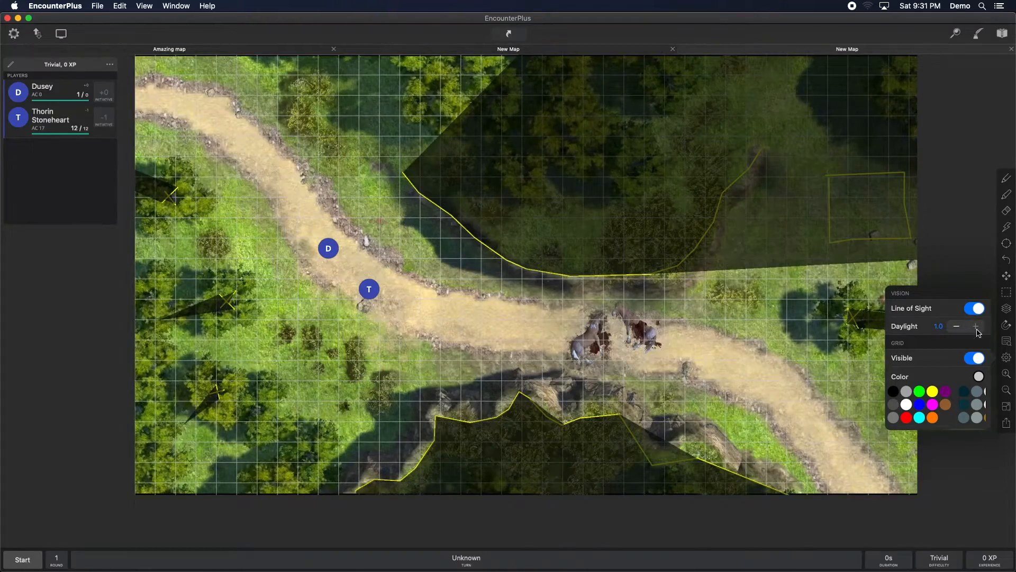
Step: Move Dusey's and Thorin's tokens around the clearing to test line of sight
{"action": "left_click", "coordinate": [367, 304]}
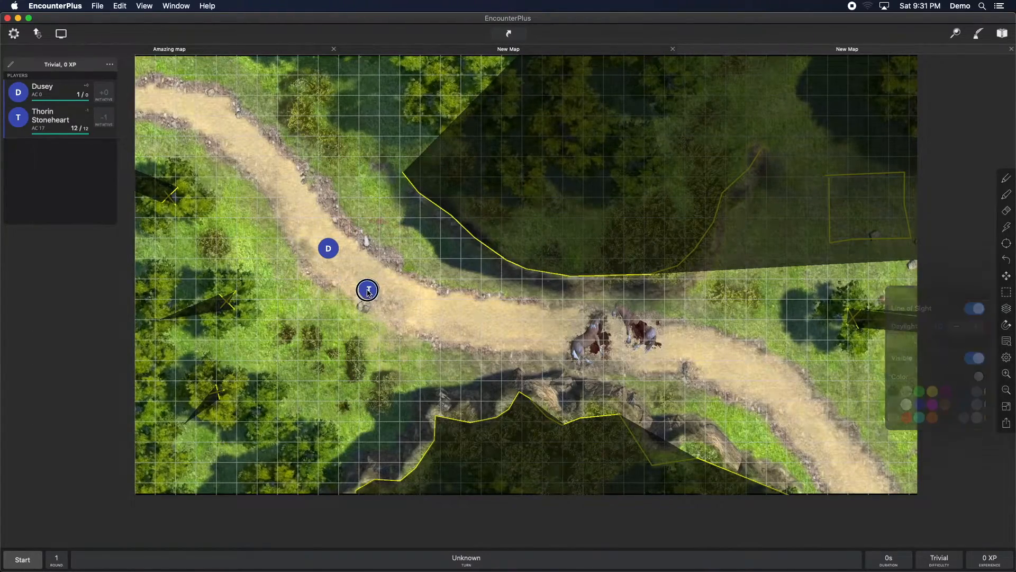
{"action": "left_click_drag", "start_coordinate": [369, 290], "coordinate": [329, 322]}
{"action": "left_click_drag", "start_coordinate": [328, 248], "coordinate": [532, 229]}
{"action": "left_click_drag", "start_coordinate": [325, 328], "coordinate": [736, 309]}
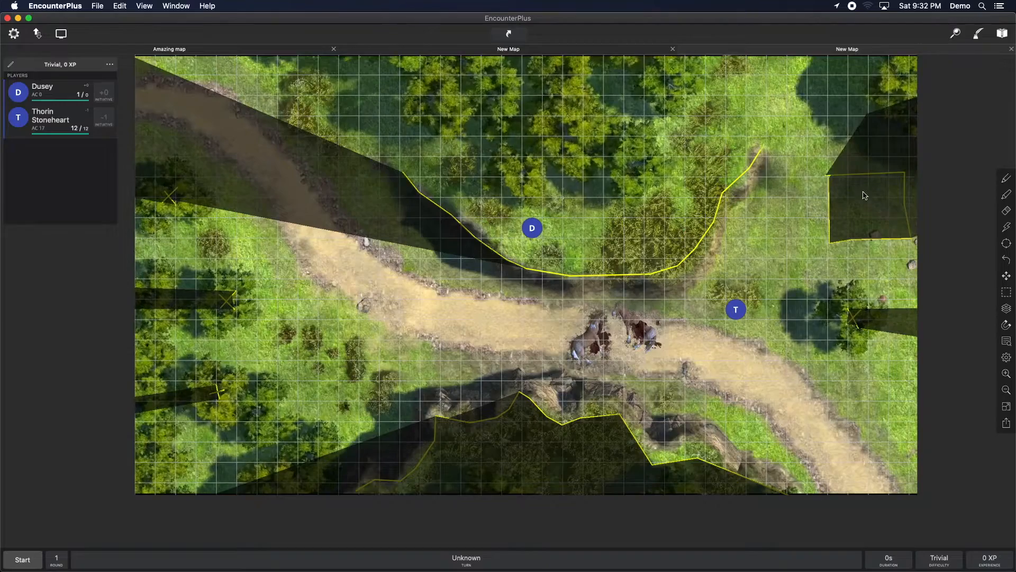
{"action": "left_click_drag", "start_coordinate": [729, 314], "coordinate": [736, 291]}
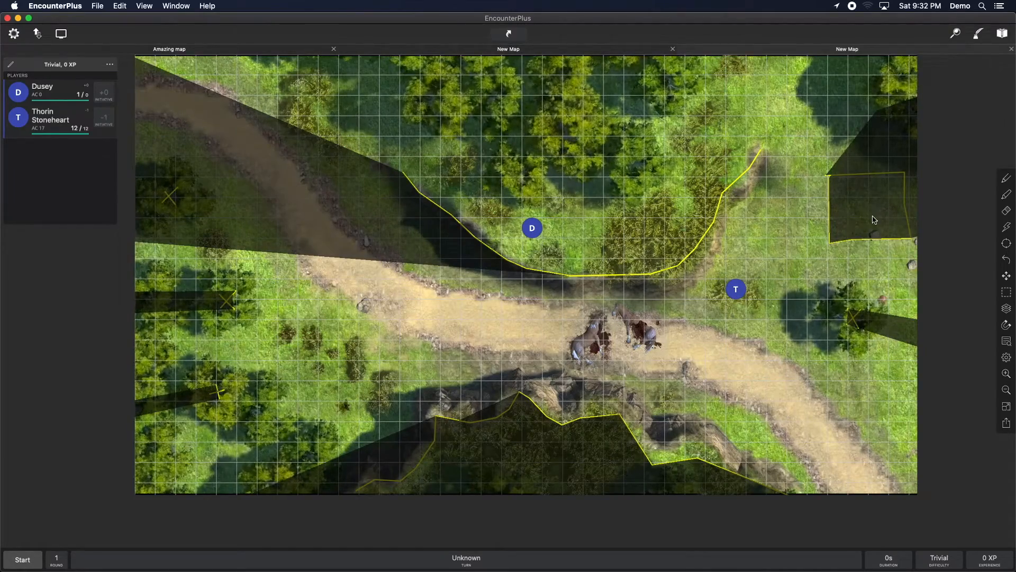
Step: Turn off Line of Sight and enable Fog of War in the map settings
{"action": "left_click", "coordinate": [1006, 358]}
{"action": "left_click", "coordinate": [975, 344]}
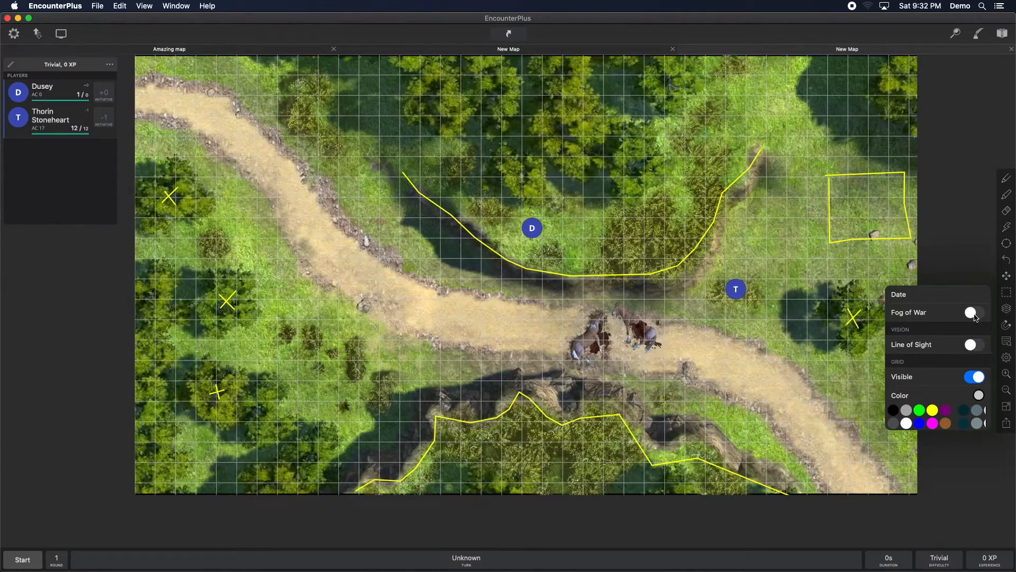
{"action": "left_click", "coordinate": [975, 312]}
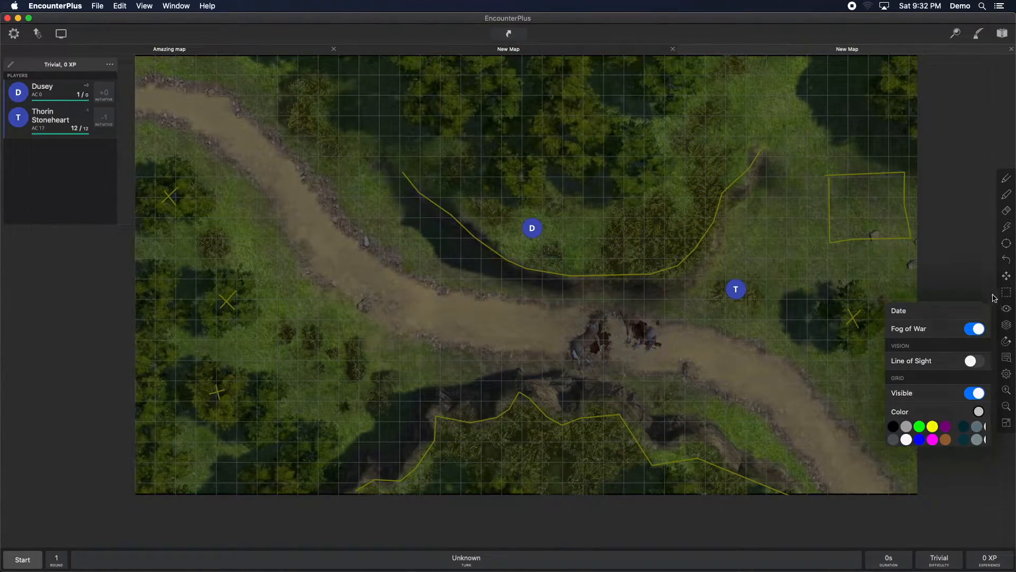
Step: Reveal the whole map through the fog of war by drawing a reveal area across it
{"action": "left_click", "coordinate": [1007, 308]}
{"action": "left_click", "coordinate": [1008, 311]}
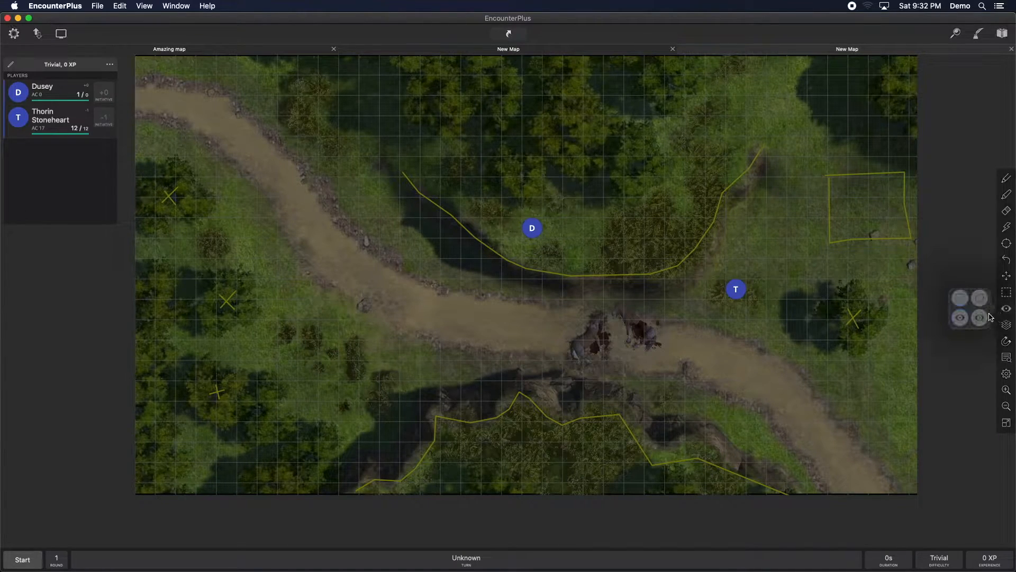
{"action": "left_click", "coordinate": [188, 91]}
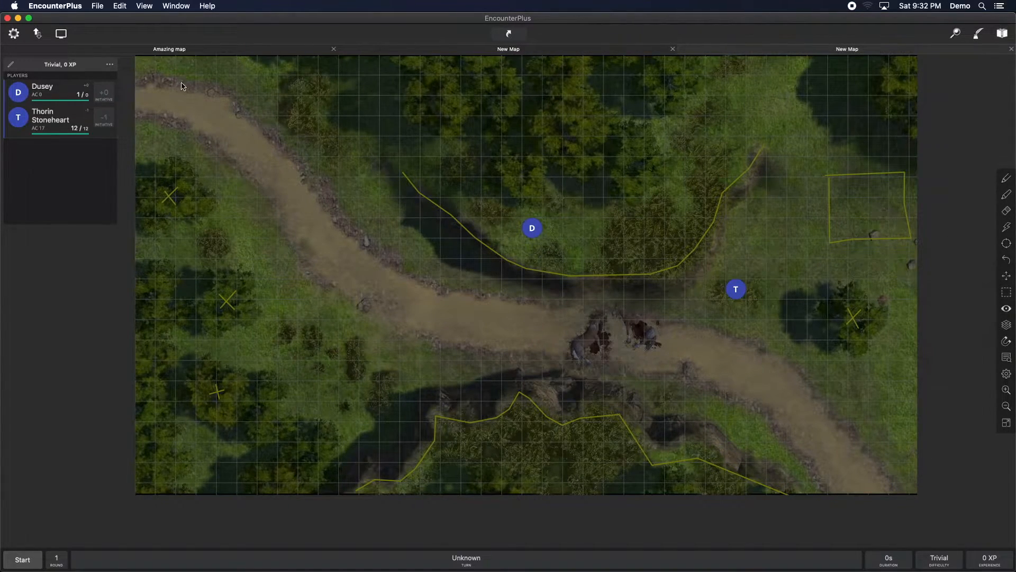
{"action": "left_click_drag", "start_coordinate": [138, 58], "coordinate": [982, 536]}
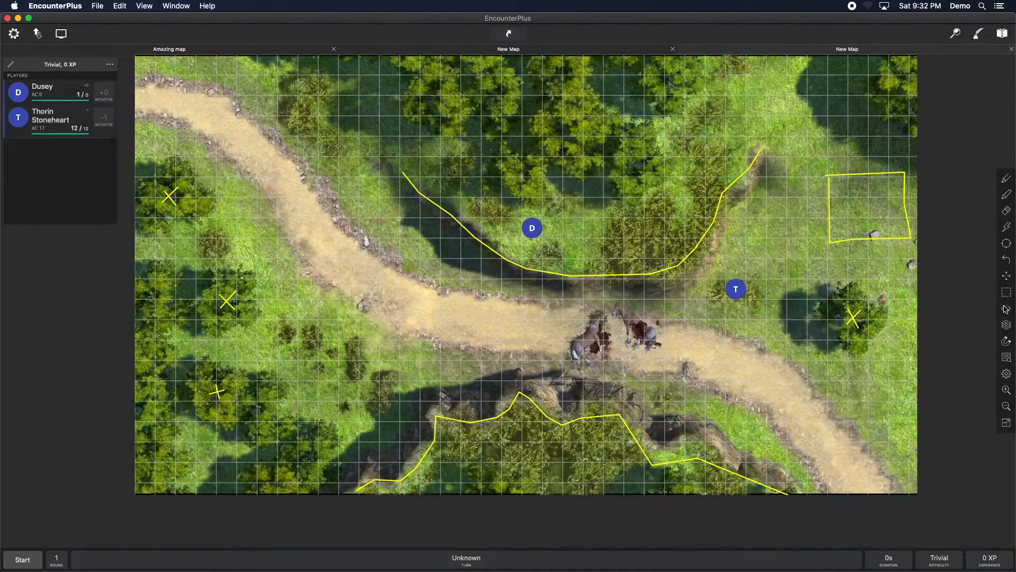
{"action": "left_click", "coordinate": [1006, 309]}
{"action": "left_click", "coordinate": [980, 315]}
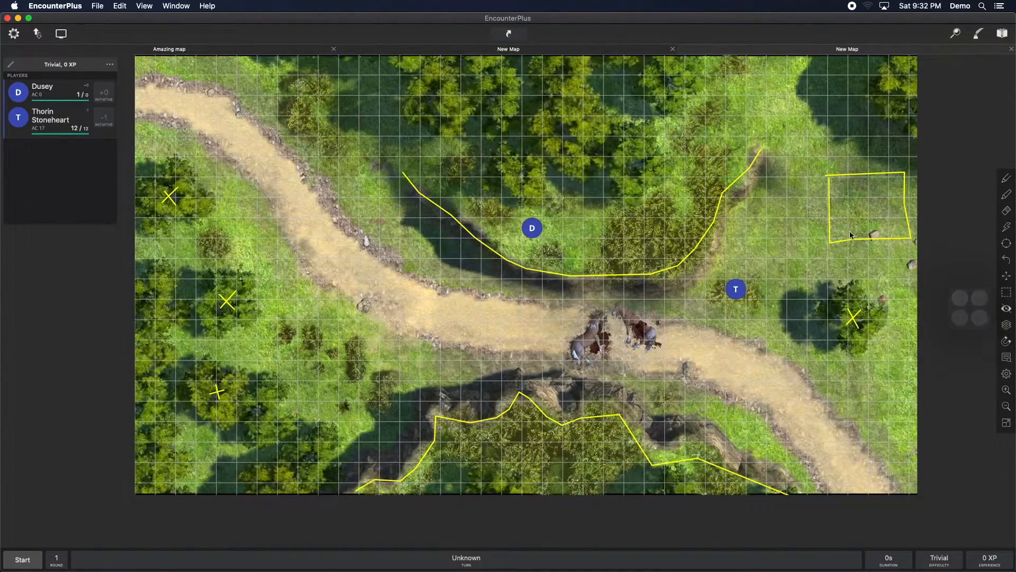
Step: Hide a rectangular area in the forest map's upper-right corner under fog of war
{"action": "left_click_drag", "start_coordinate": [830, 178], "coordinate": [910, 239]}
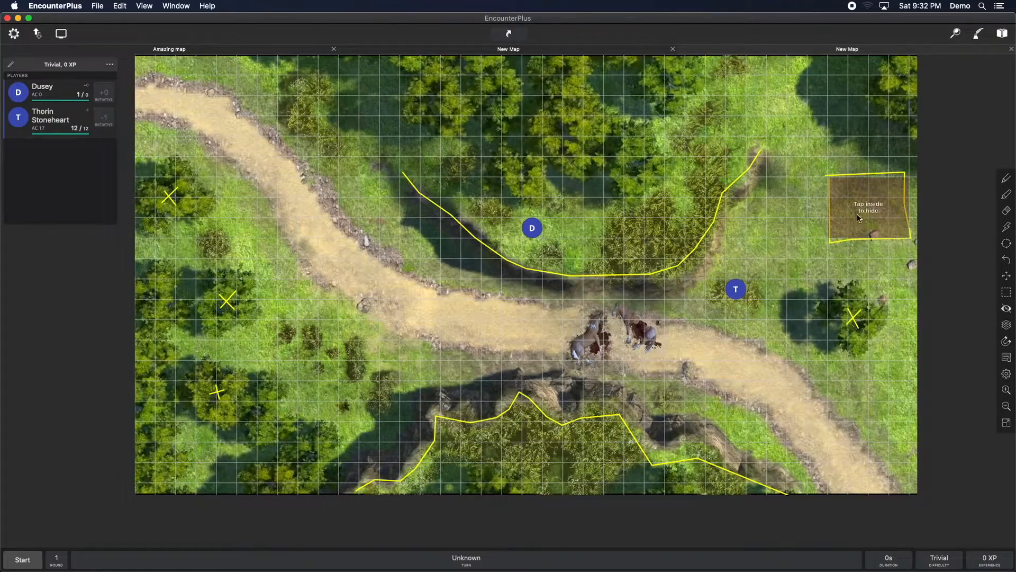
{"action": "left_click", "coordinate": [857, 207]}
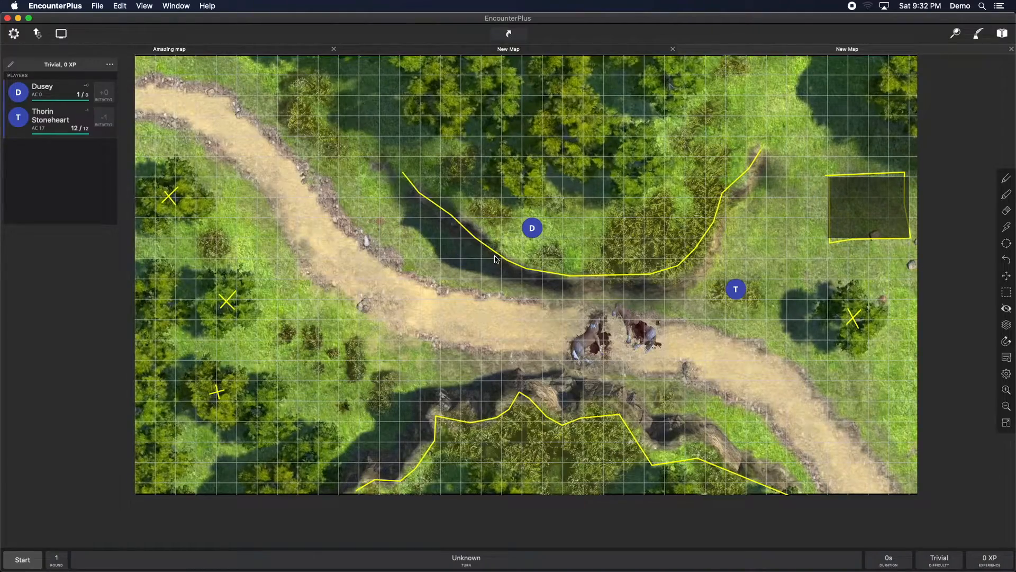
{"action": "left_click", "coordinate": [1007, 311]}
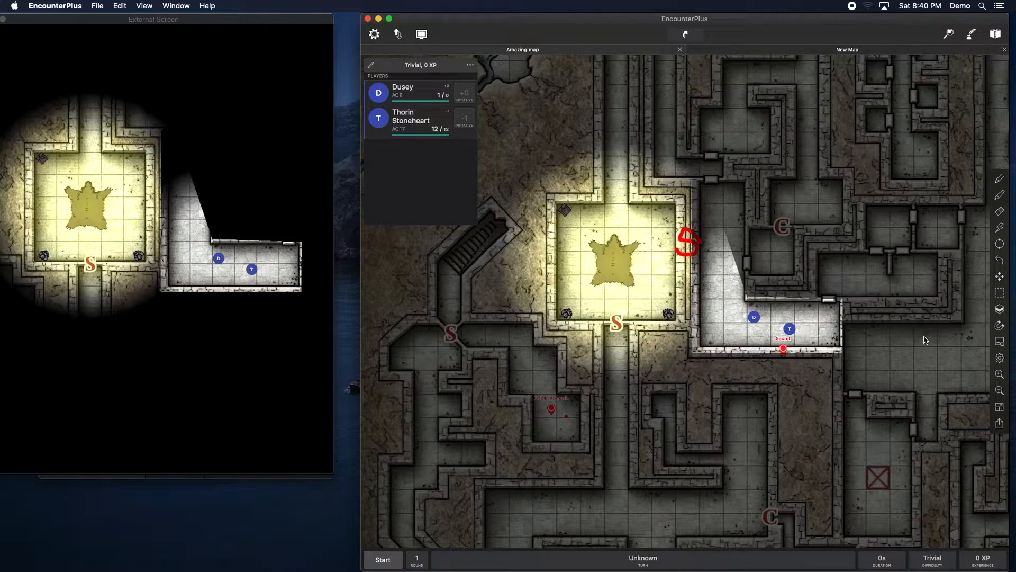
Step: On the dungeon map, move Thorin's and Dusey's tokens up the corridor so the player screen reveals it
{"action": "left_click", "coordinate": [1000, 275]}
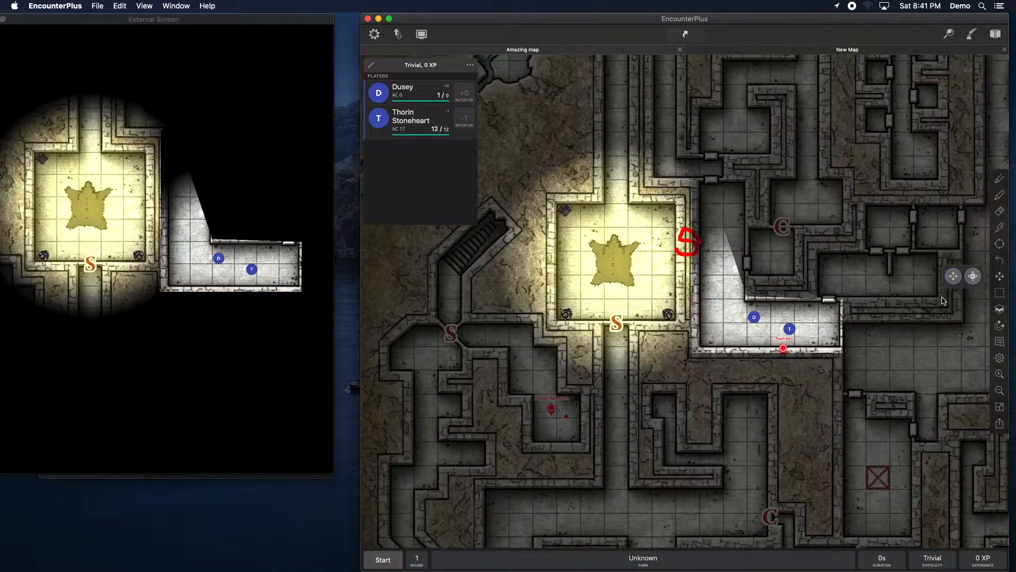
{"action": "left_click", "coordinate": [972, 280]}
{"action": "mouse_move", "coordinate": [791, 329]}
{"action": "left_mouse_down"}
{"action": "mouse_move", "coordinate": [802, 365]}
{"action": "mouse_move", "coordinate": [778, 329]}
{"action": "left_mouse_up"}
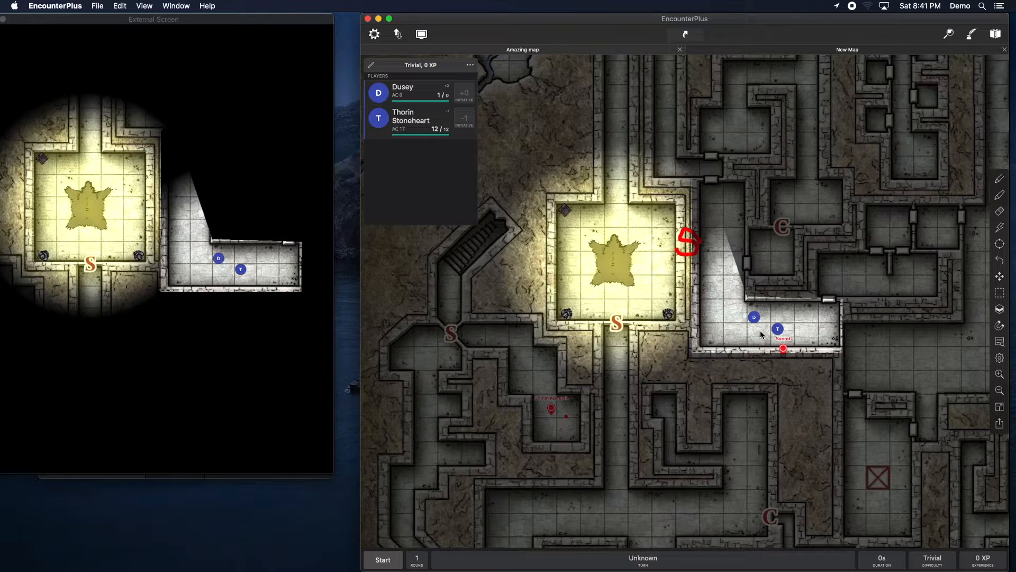
{"action": "left_click_drag", "start_coordinate": [754, 317], "coordinate": [719, 246]}
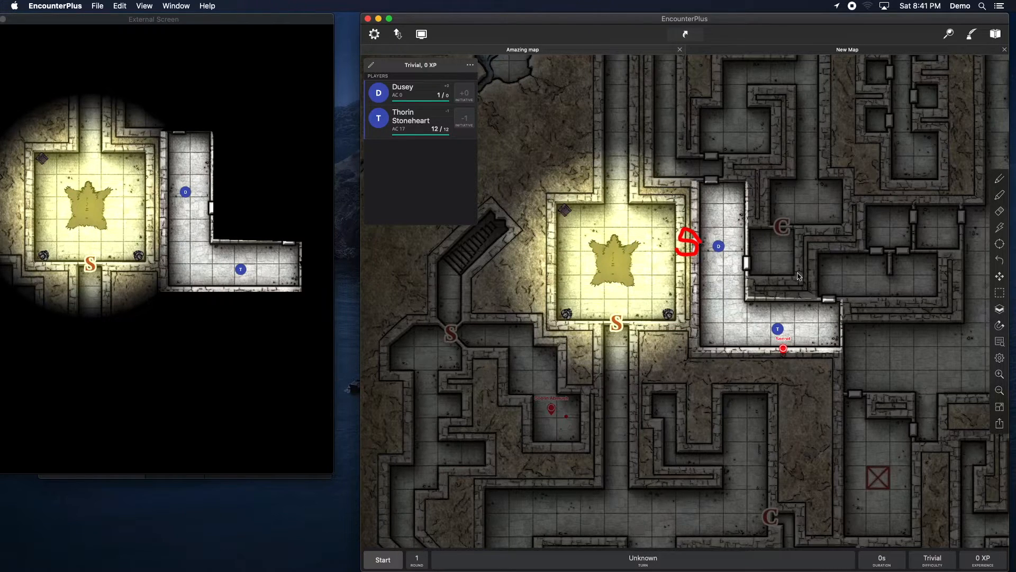